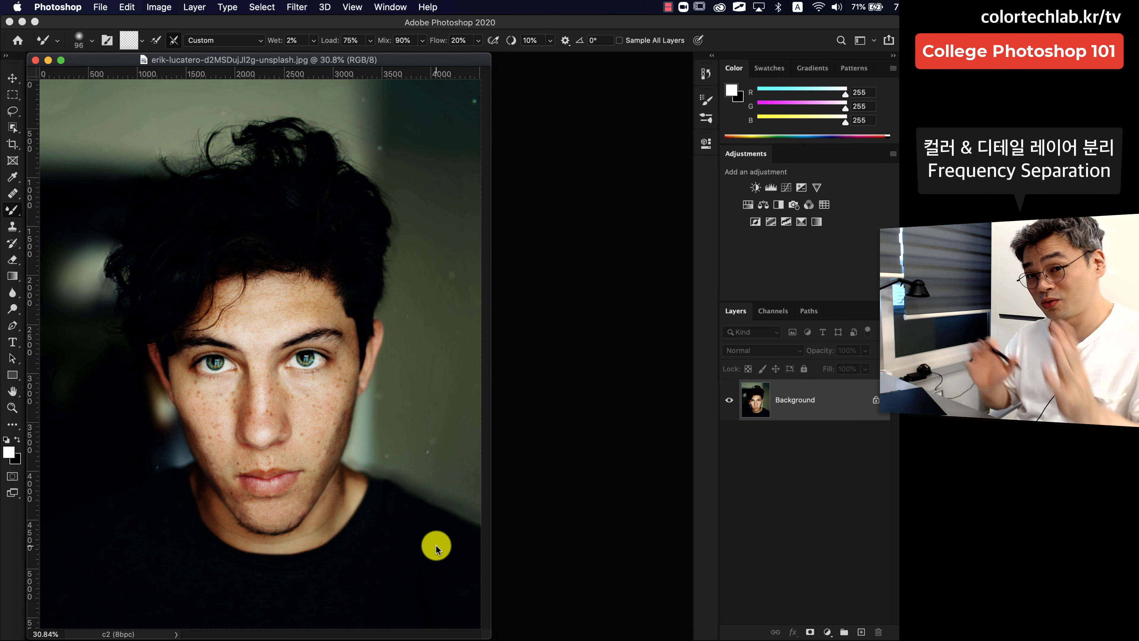
- Open a second window of the portrait image and arrange both windows side by side as 2-up Vertical
{"action": "left_click", "coordinate": [389, 7]}
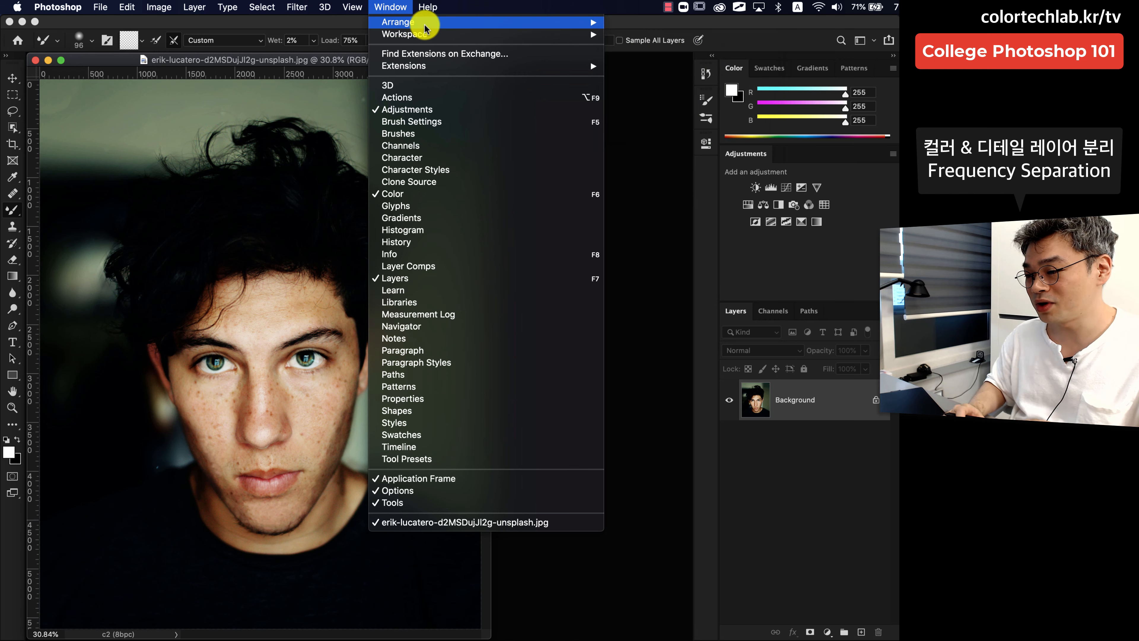
{"action": "mouse_move", "coordinate": [424, 22]}
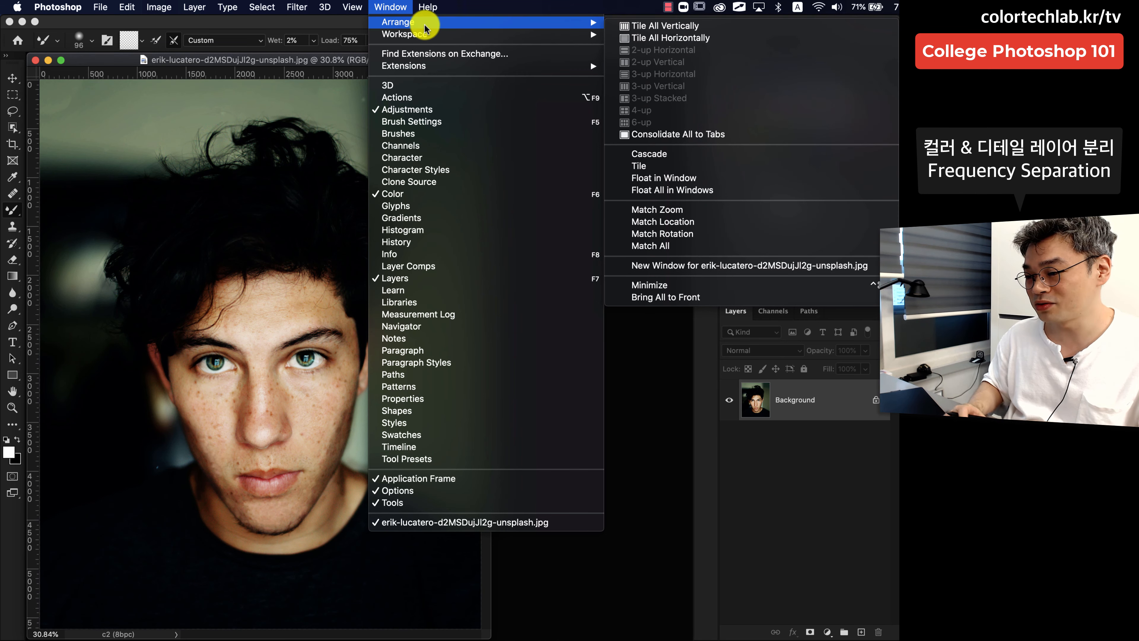
{"action": "left_click", "coordinate": [757, 265]}
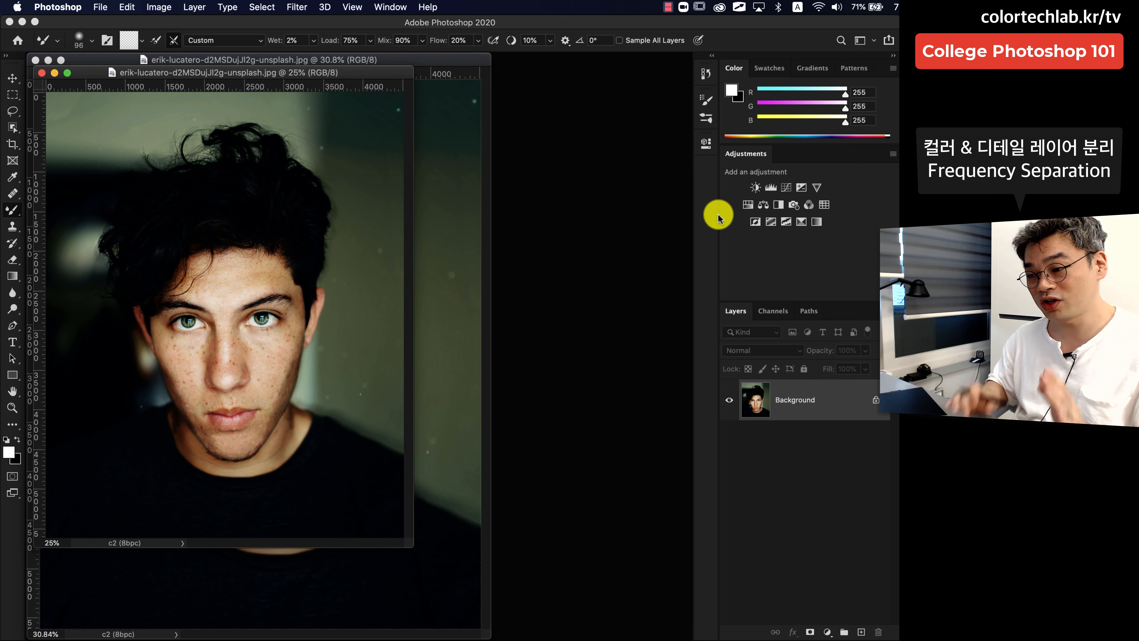
{"action": "left_click_drag", "start_coordinate": [399, 76], "coordinate": [656, 140]}
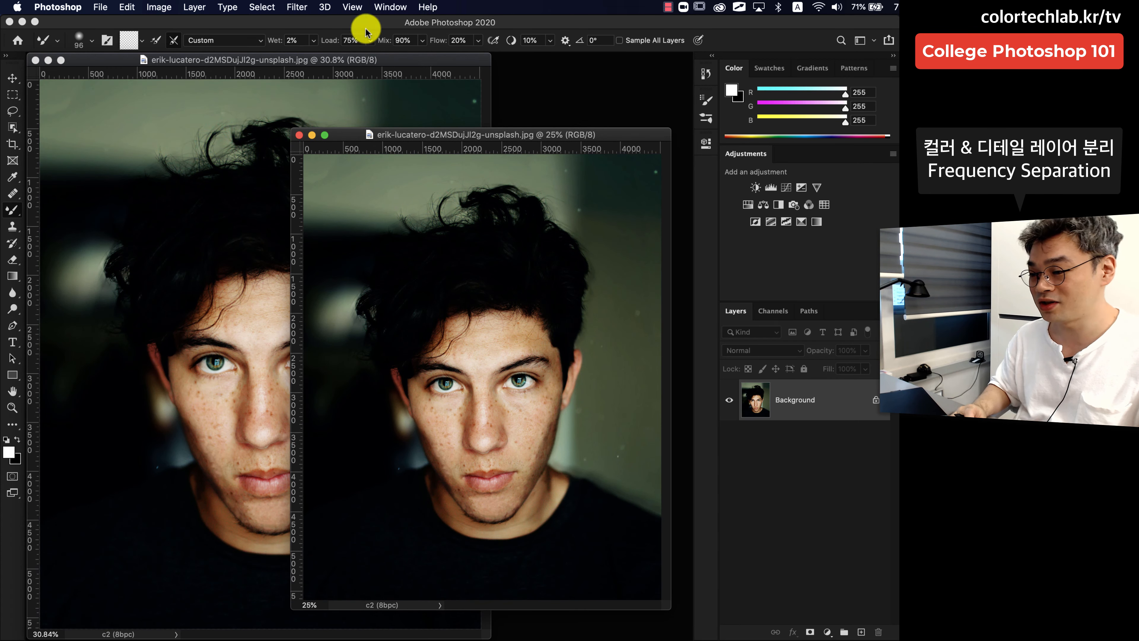
{"action": "left_click", "coordinate": [390, 7]}
{"action": "mouse_move", "coordinate": [641, 25]}
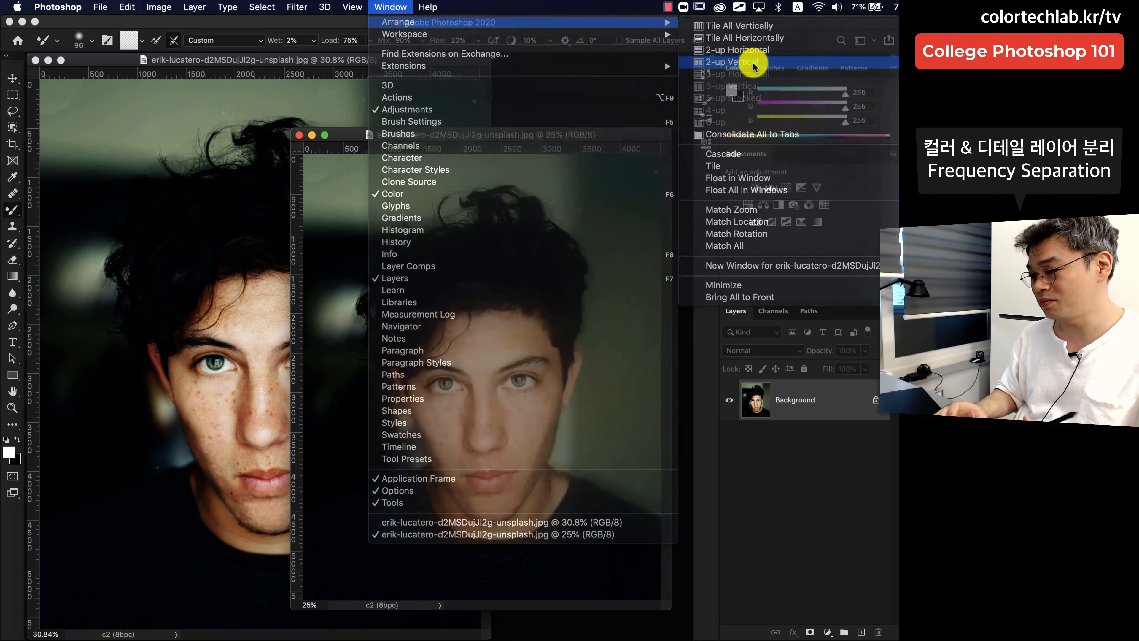
{"action": "left_click", "coordinate": [753, 63]}
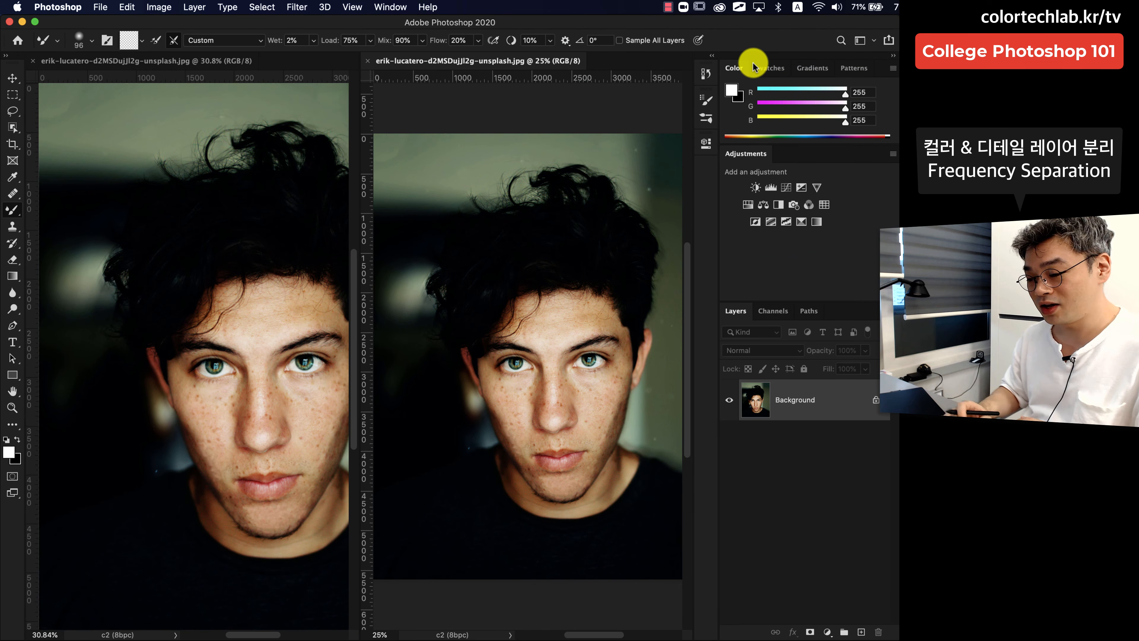
- Set the first portrait window's zoom to 50% so it frames the whole face as an overview
{"action": "left_click", "coordinate": [153, 59]}
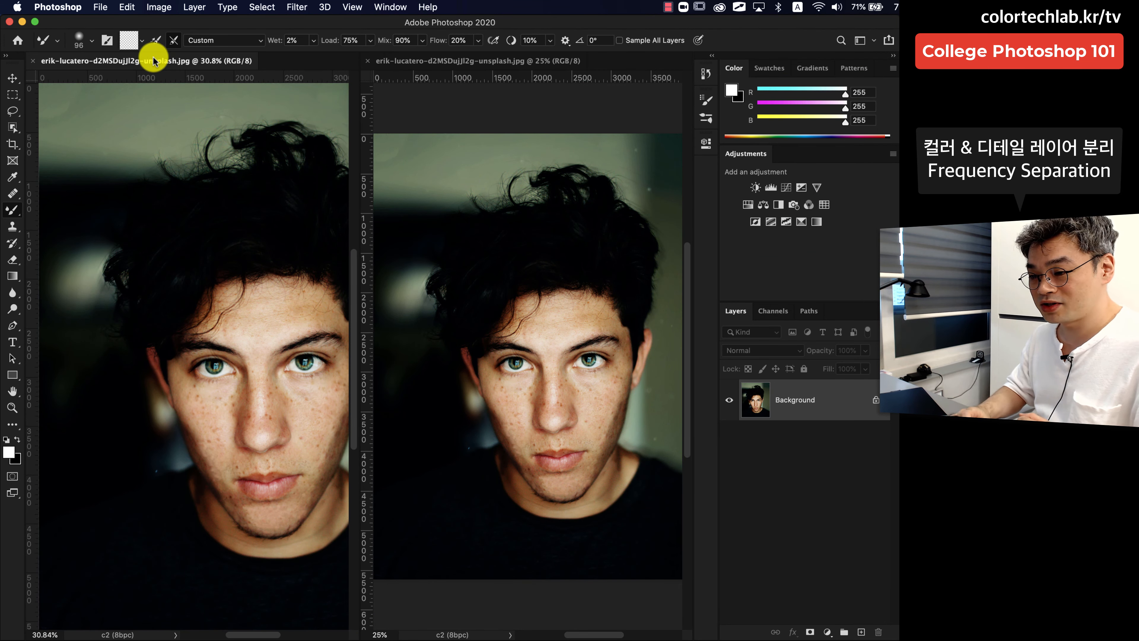
{"action": "key", "text": "super+equal"}
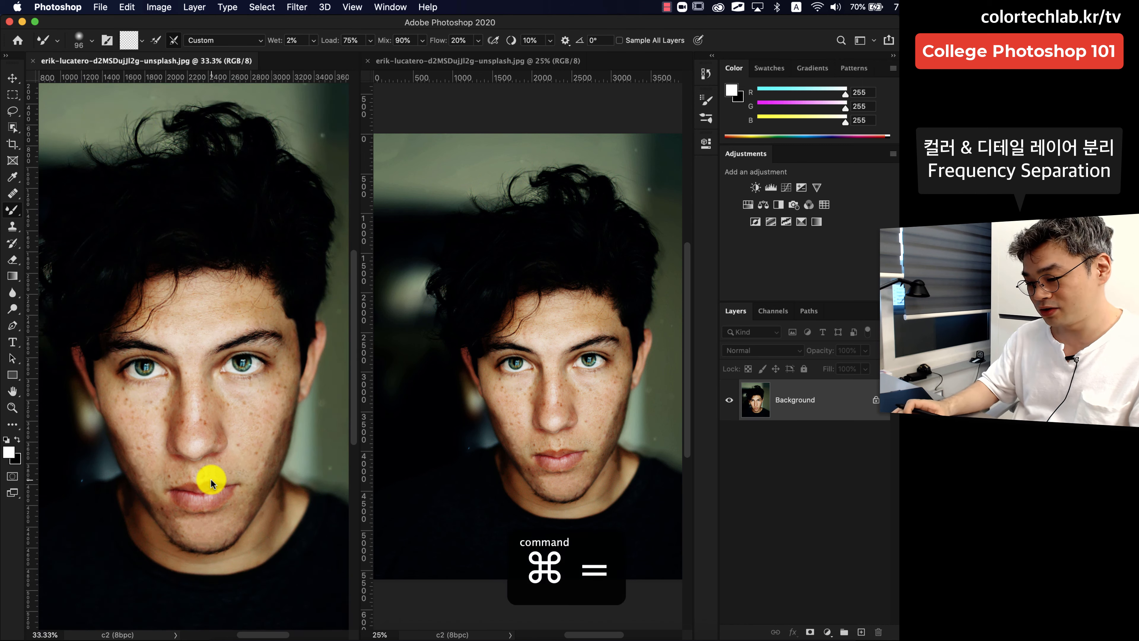
{"action": "key", "text": "super+equal"}
{"action": "key", "text": "super+minus"}
{"action": "key", "text": "super+equal"}
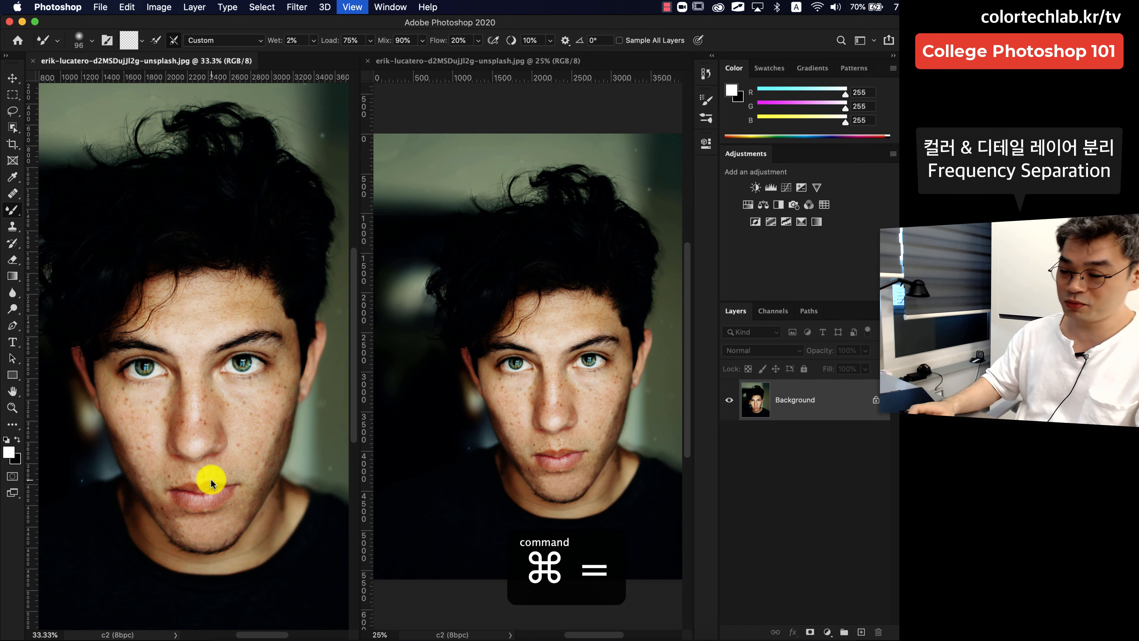
{"action": "key", "text": "super+equal"}
{"action": "scroll", "coordinate": [224, 443], "scroll_direction": "down", "scroll_amount": 3}
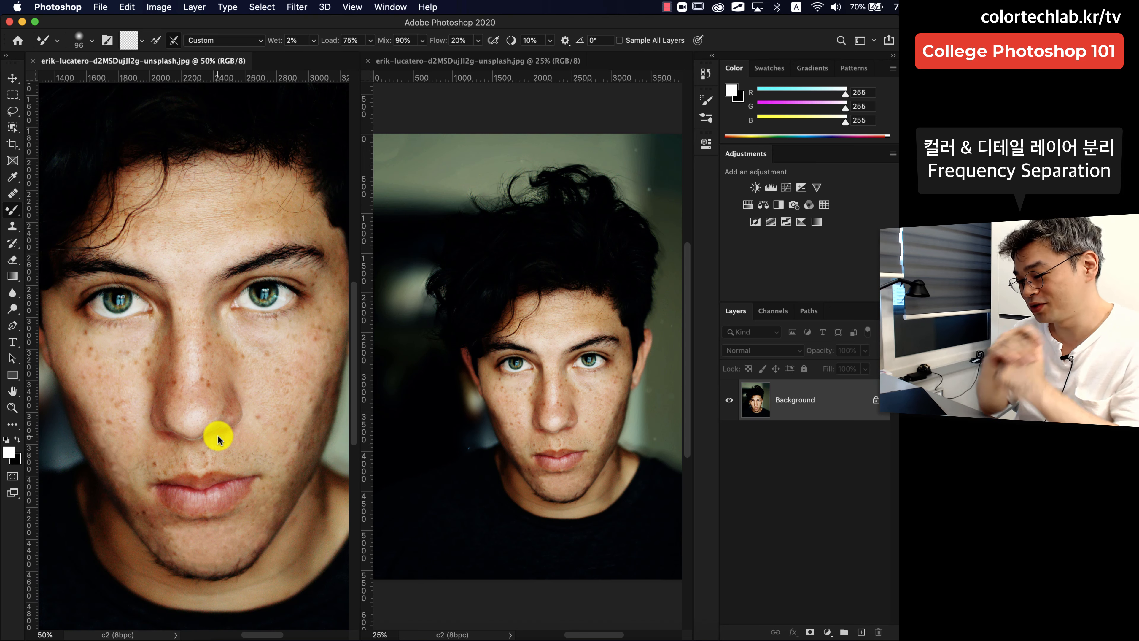
{"action": "key", "text": "super+equal"}
{"action": "key", "text": "super+minus"}
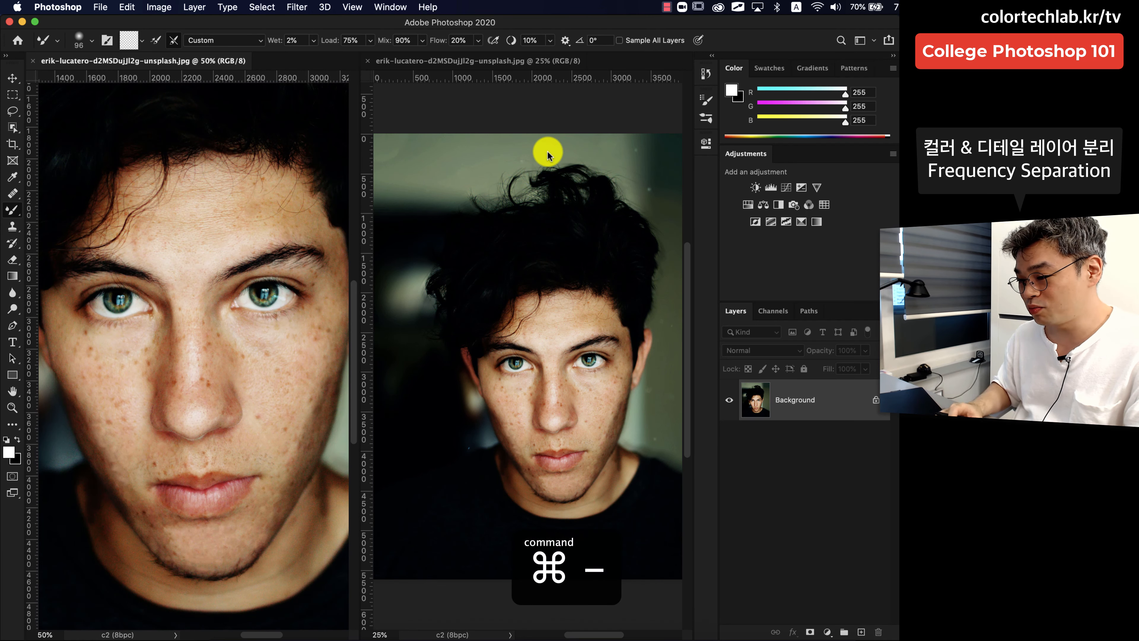
- Set the second portrait window's zoom to 100%, centred on the nose, for close-up retouching
{"action": "left_click", "coordinate": [520, 63]}
{"action": "key", "text": "super+equal"}
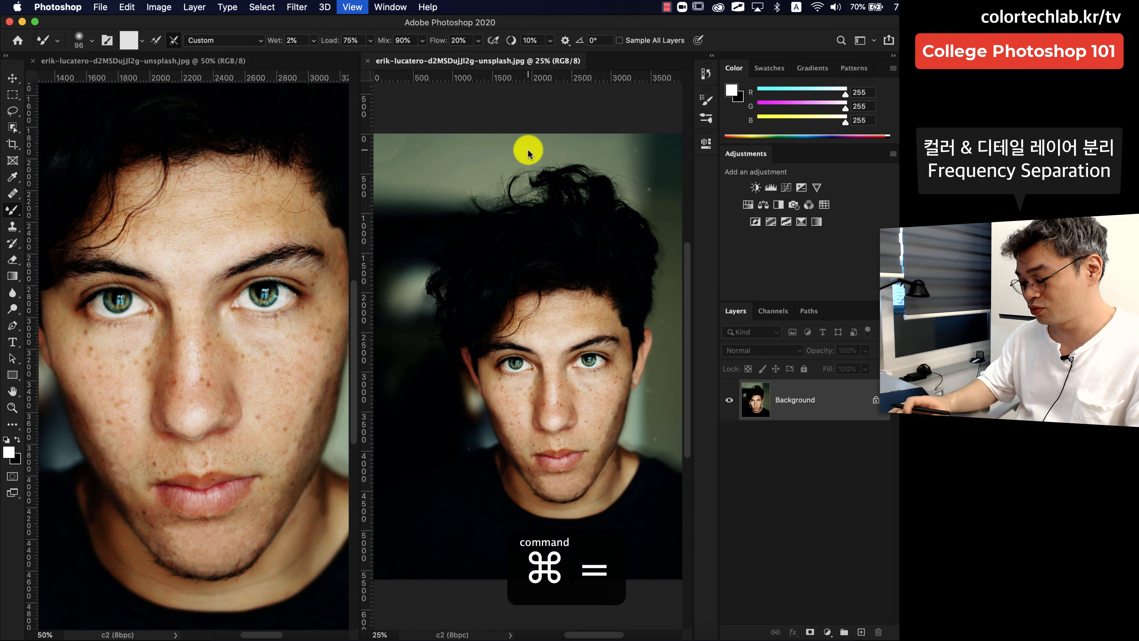
{"action": "key", "text": "super+equal"}
{"action": "key", "text": "super+equal"}
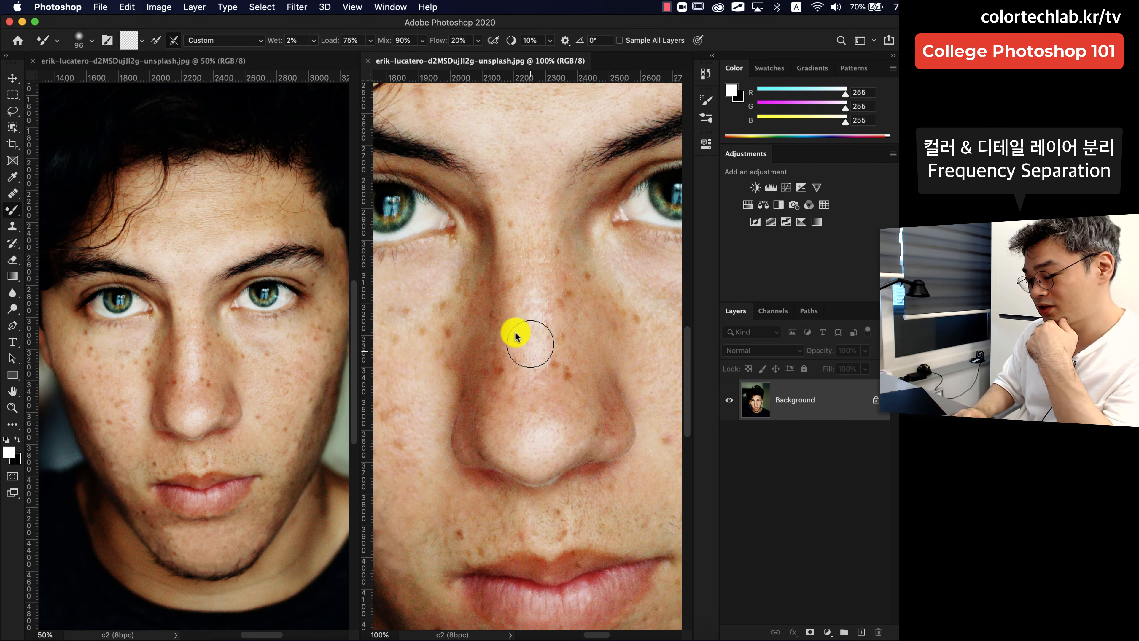
- Add an empty layer above Background and activate the Healing Brush Tool
{"action": "left_click", "coordinate": [862, 632]}
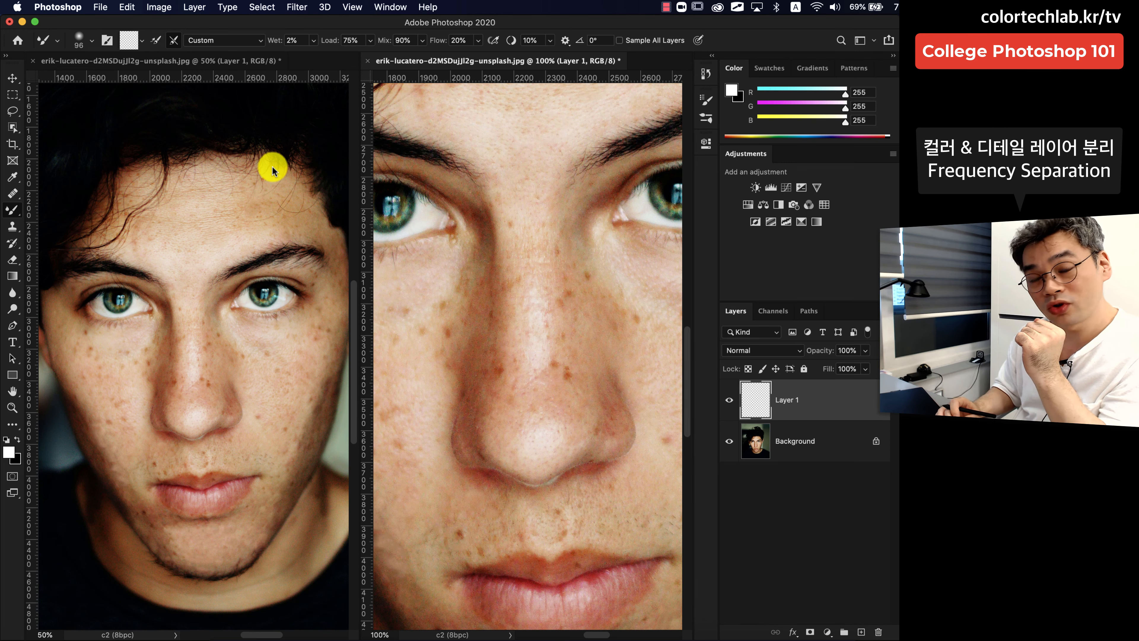
{"action": "key", "text": "j"}
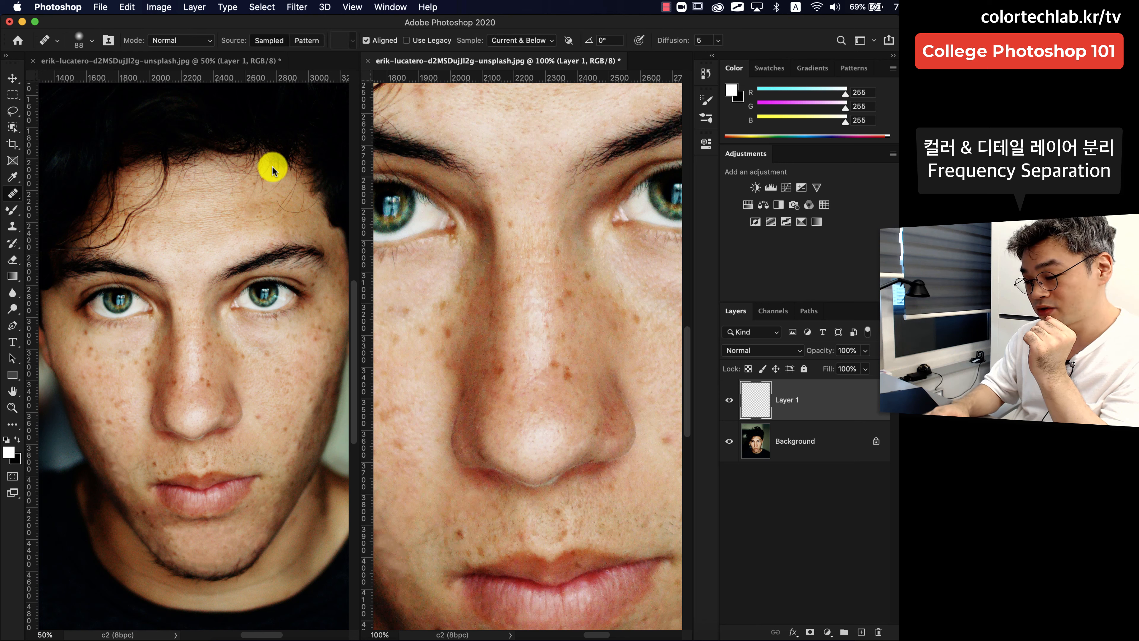
{"action": "left_click", "coordinate": [13, 197]}
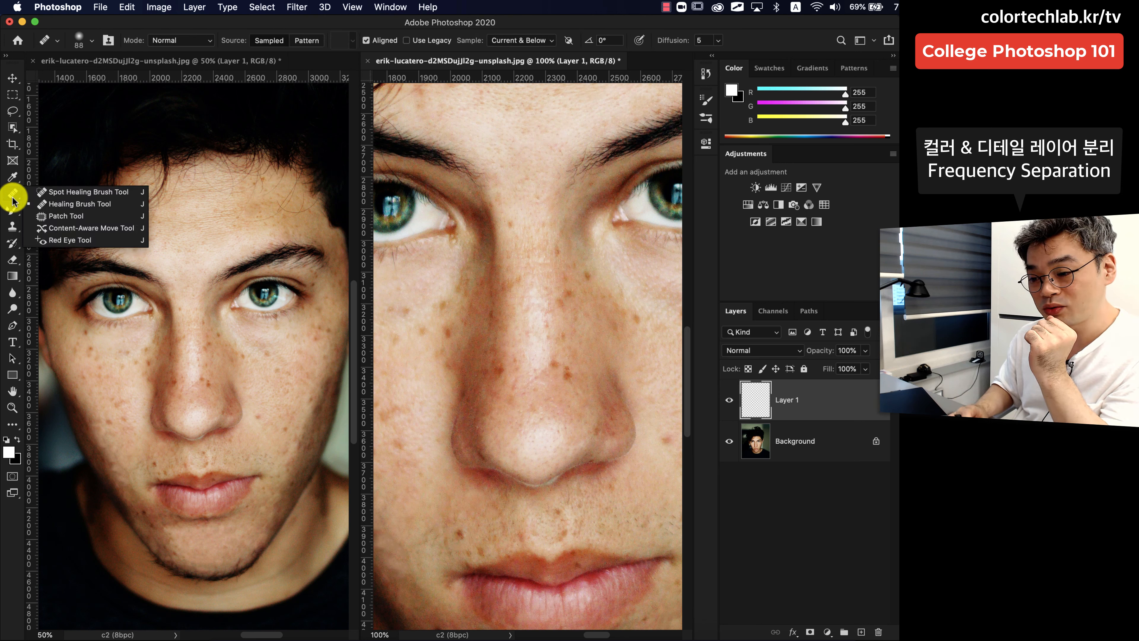
{"action": "left_click", "coordinate": [111, 205]}
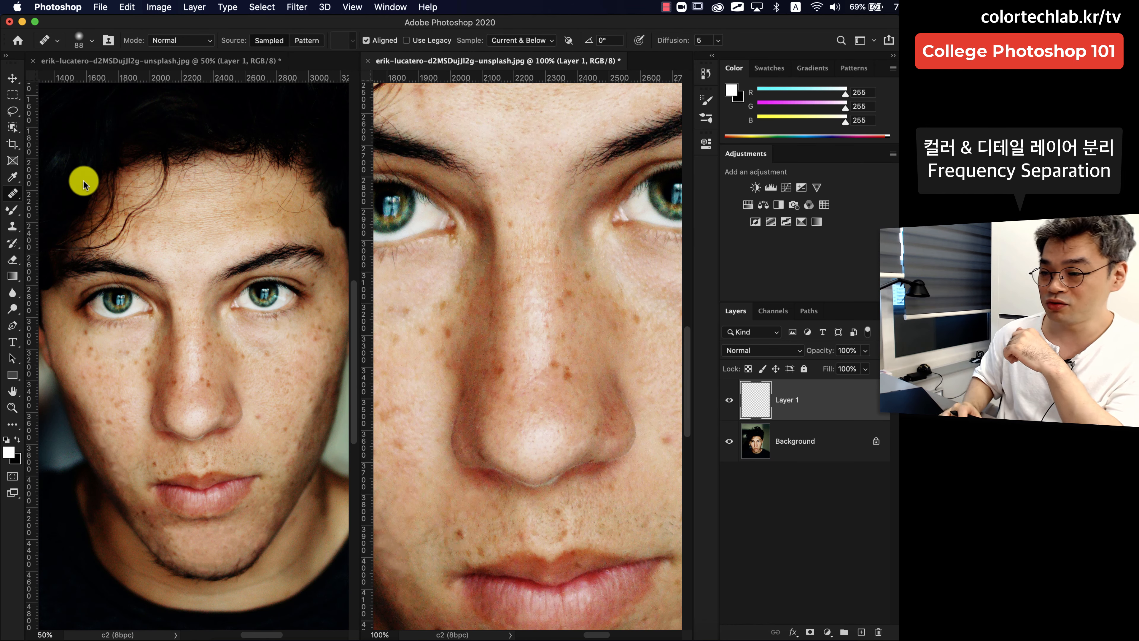
- Set the healing brush hardness to 0% and keep its sampling on Current & Below
{"action": "left_click", "coordinate": [92, 40]}
{"action": "left_click_drag", "start_coordinate": [25, 107], "coordinate": [12, 106]}
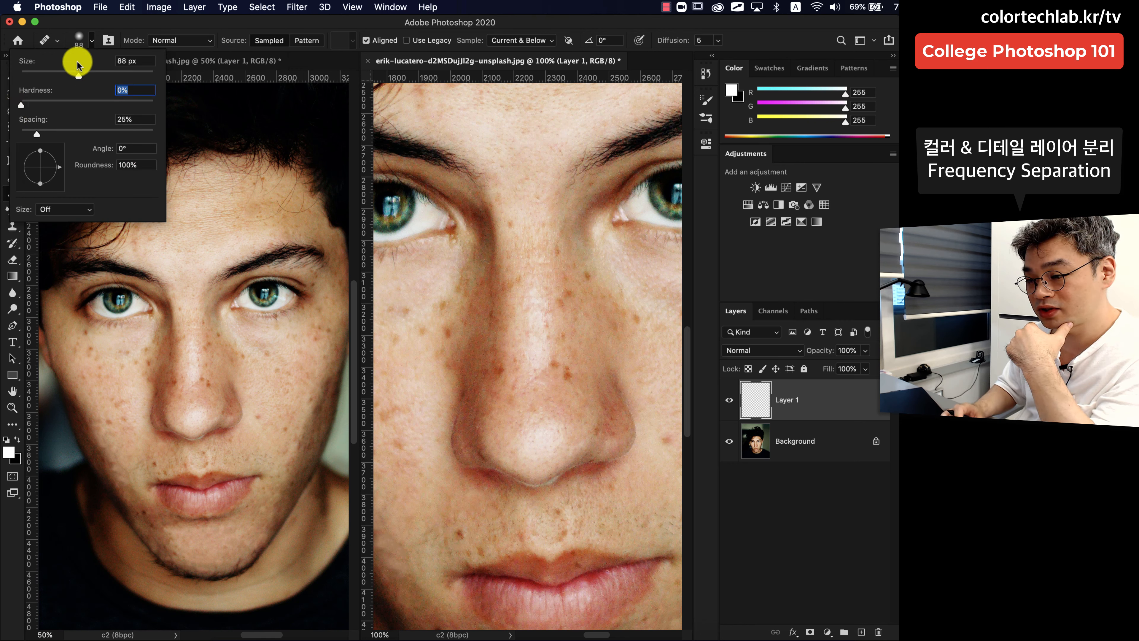
{"action": "left_click", "coordinate": [91, 51]}
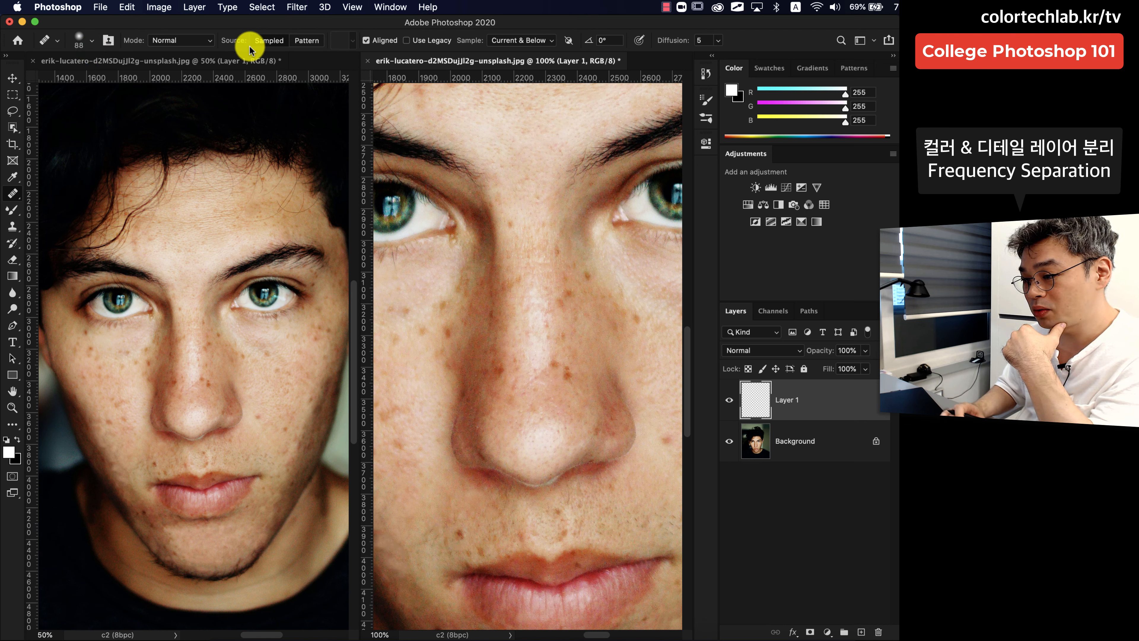
{"action": "left_click", "coordinate": [534, 39]}
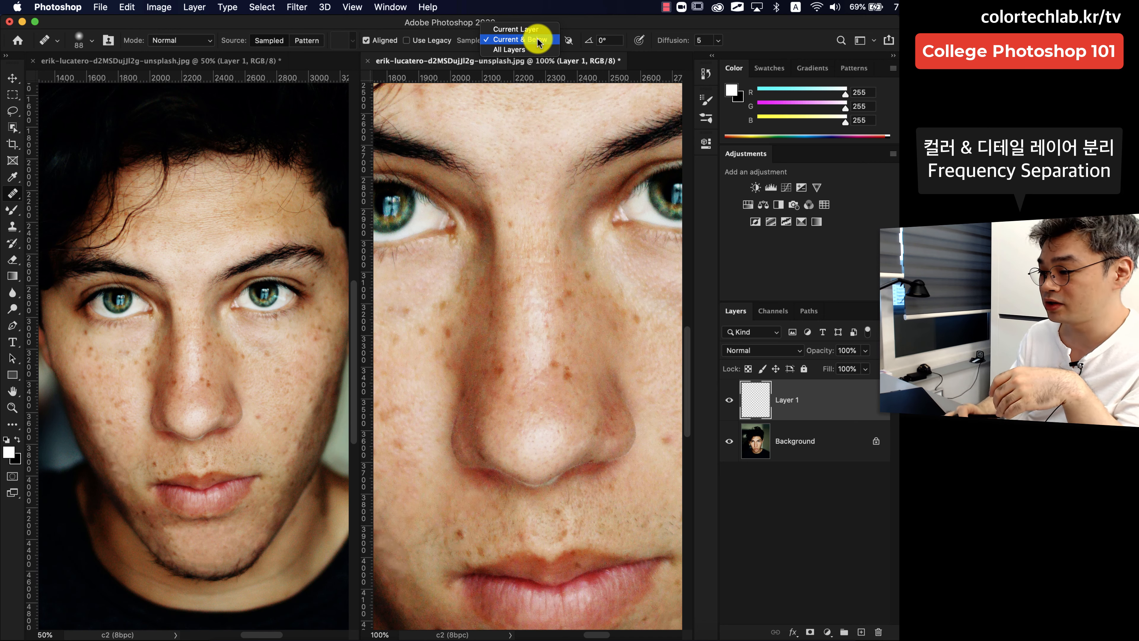
{"action": "left_click", "coordinate": [641, 16]}
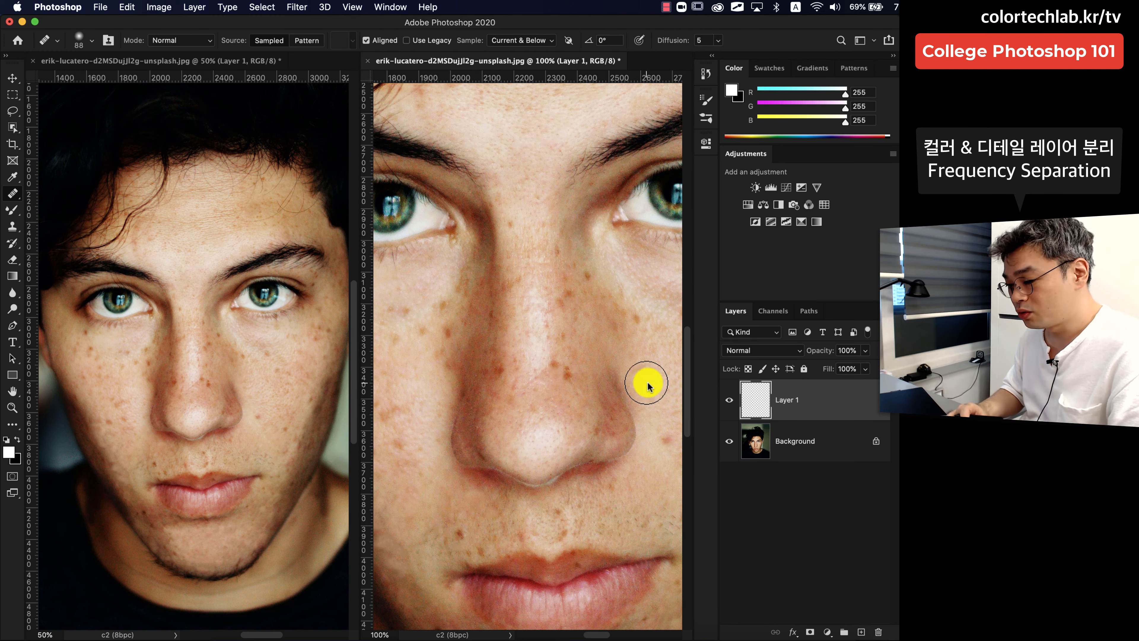
- Heal the brown spot on the forehead just below the hairline, using a 31 px brush at 200% zoom
{"action": "left_click_drag", "start_coordinate": [628, 379], "coordinate": [569, 386]}
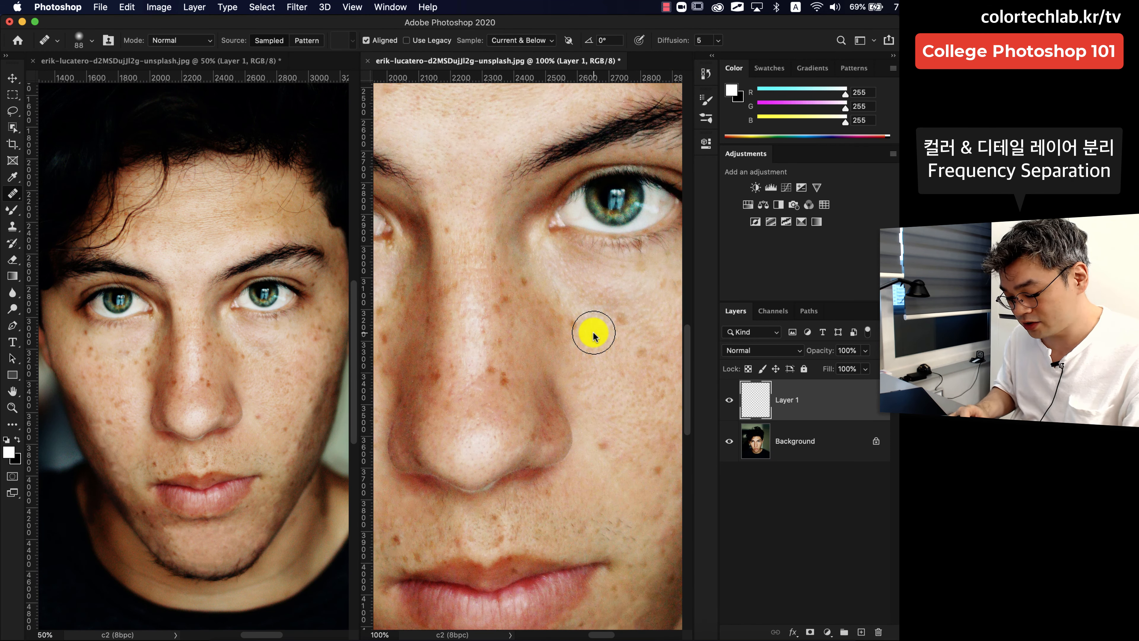
{"action": "left_click_drag", "start_coordinate": [594, 336], "coordinate": [581, 441]}
{"action": "left_click", "coordinate": [619, 402]}
{"action": "left_click_drag", "start_coordinate": [519, 229], "coordinate": [507, 321]}
{"action": "left_click_drag", "start_coordinate": [541, 458], "coordinate": [540, 460]}
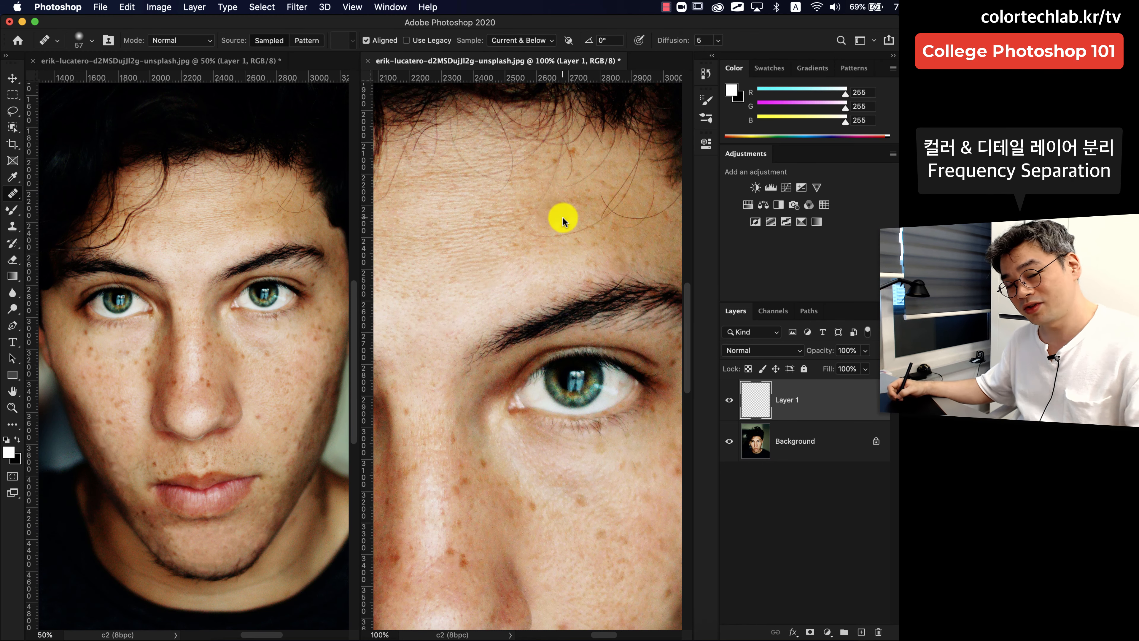
{"action": "key", "text": "super+equal"}
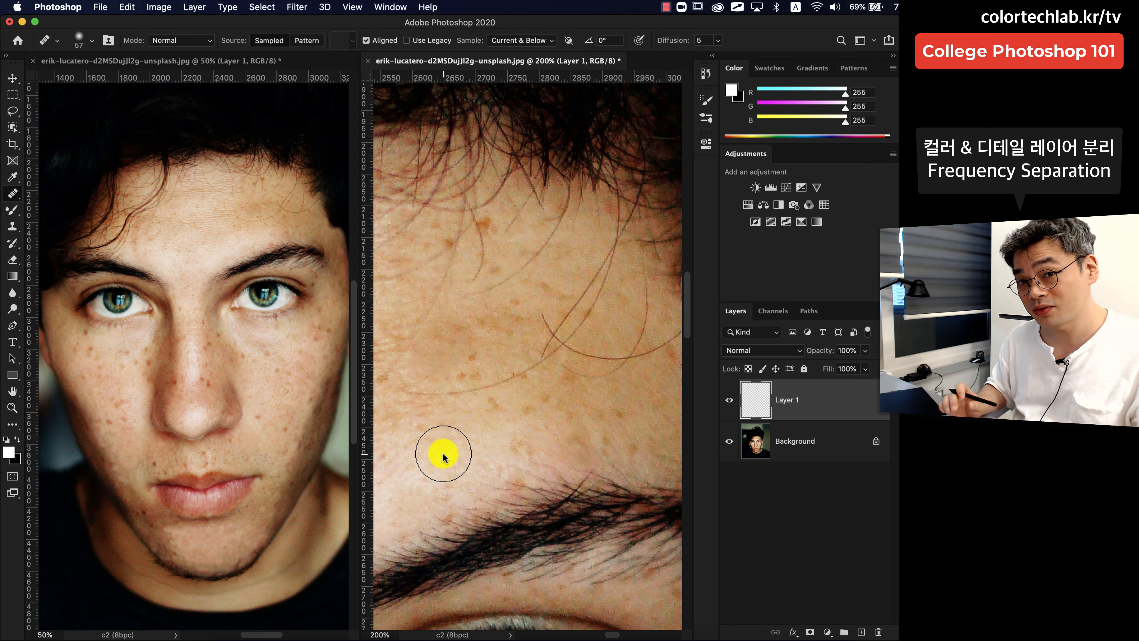
{"action": "mouse_move", "coordinate": [508, 262]}
{"action": "left_mouse_down"}
{"action": "mouse_move", "coordinate": [564, 312]}
{"action": "mouse_move", "coordinate": [535, 270]}
{"action": "left_mouse_up"}
{"action": "left_click", "coordinate": [528, 247]}
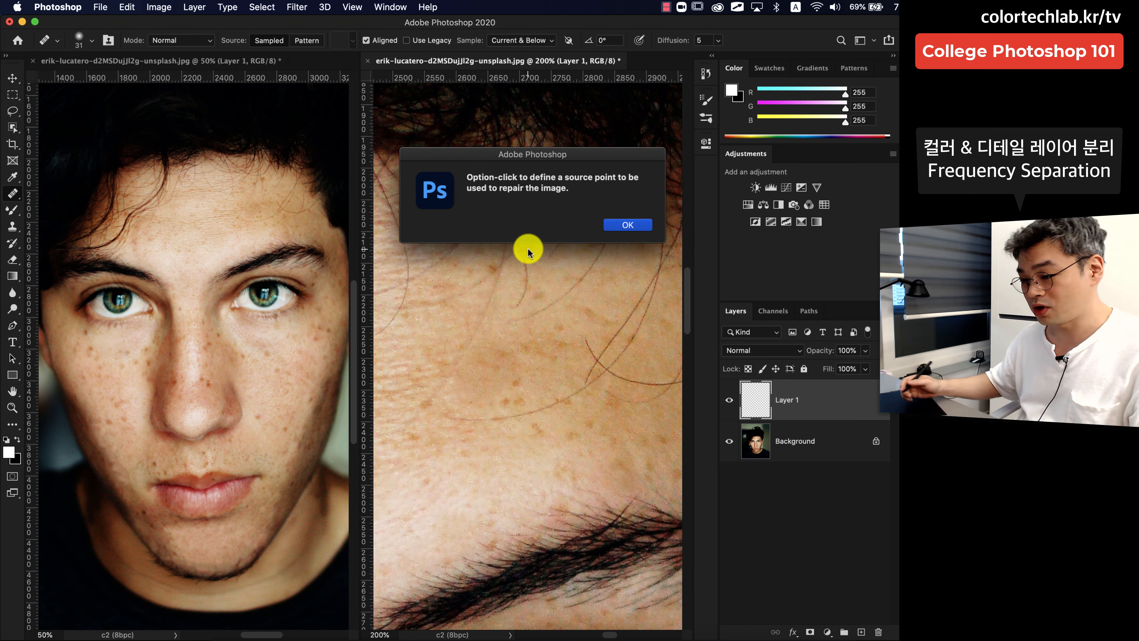
{"action": "left_click", "coordinate": [634, 226]}
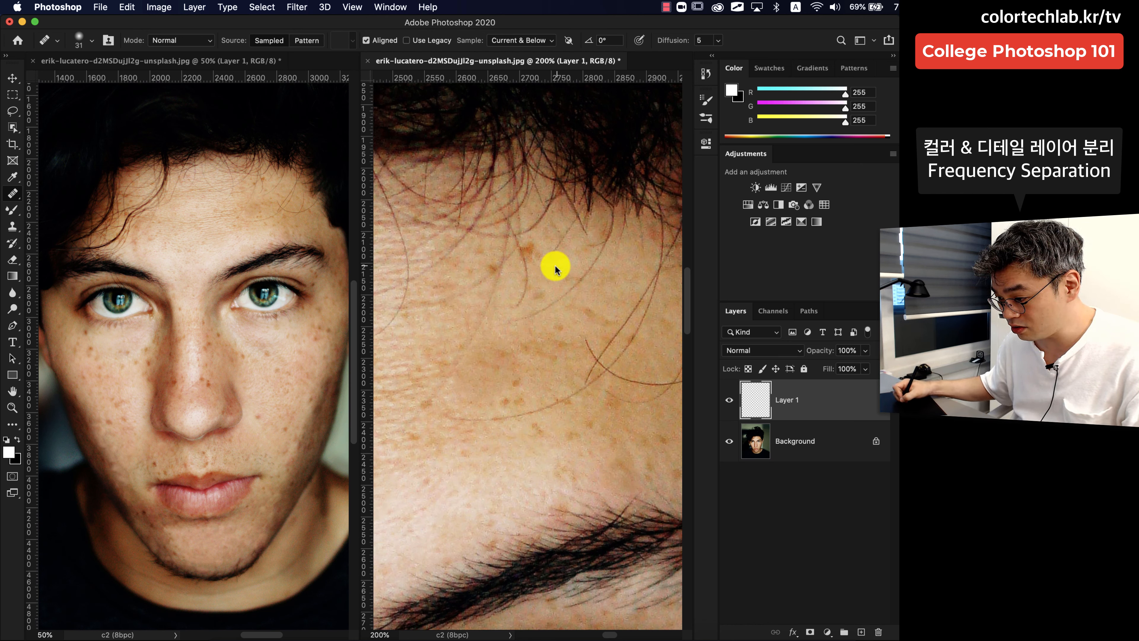
{"action": "left_click_drag", "start_coordinate": [530, 251], "coordinate": [539, 259]}
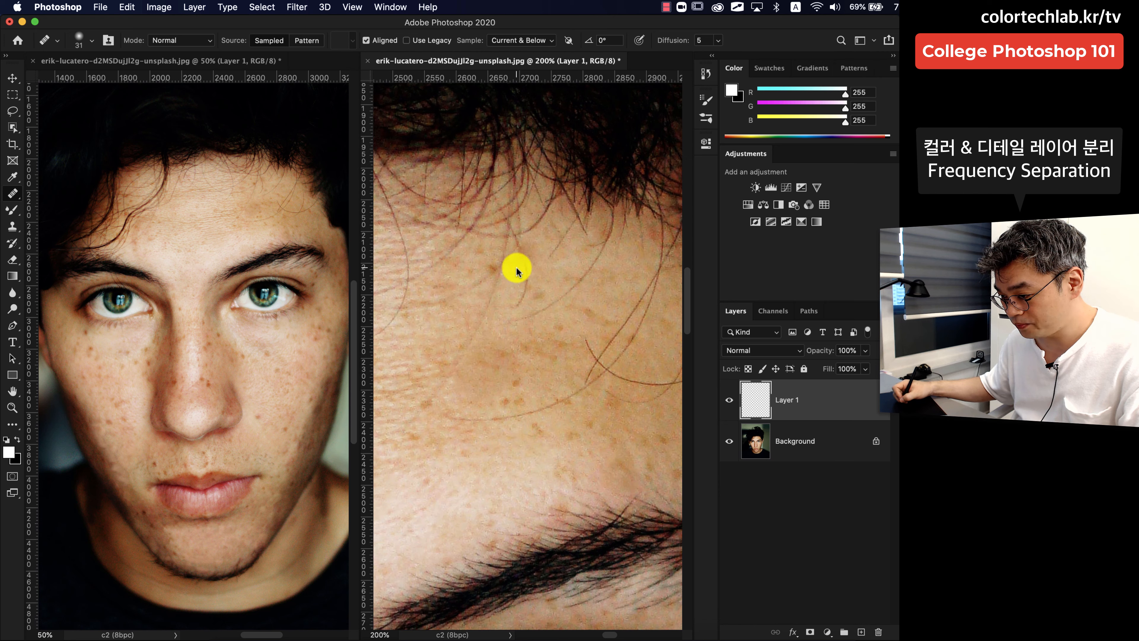
- Heal the freckles across the forehead above the right-hand eyebrow, working toward the centre of the forehead
{"action": "mouse_move", "coordinate": [478, 444]}
{"action": "left_mouse_down"}
{"action": "mouse_move", "coordinate": [504, 395]}
{"action": "mouse_move", "coordinate": [504, 307]}
{"action": "left_mouse_up"}
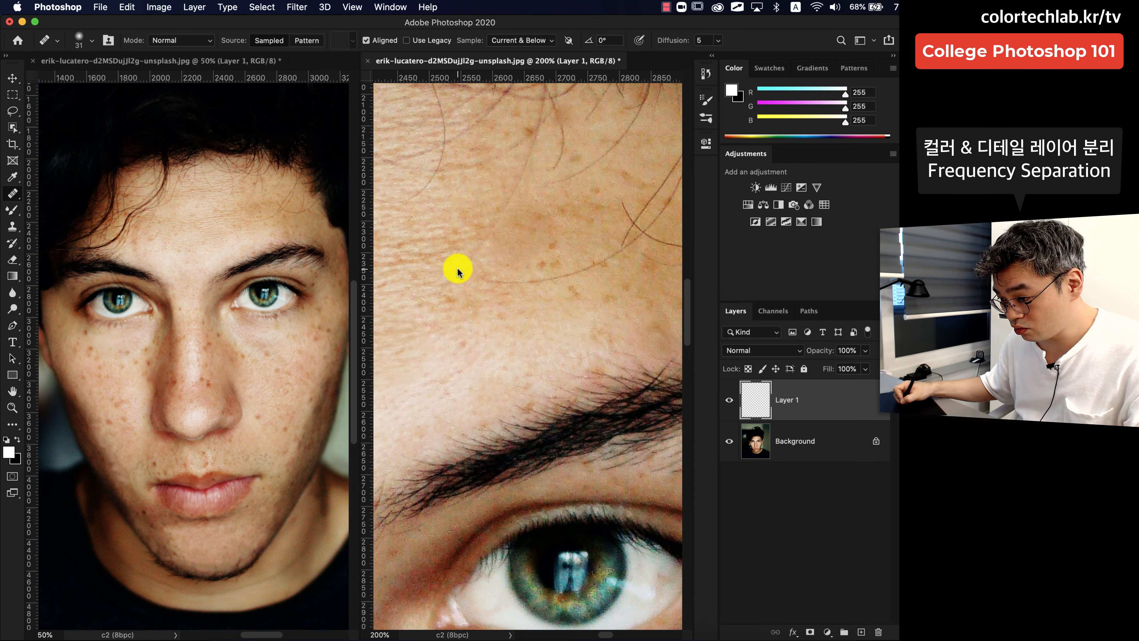
{"action": "left_click_drag", "start_coordinate": [490, 366], "coordinate": [553, 401]}
{"action": "left_click_drag", "start_coordinate": [456, 319], "coordinate": [668, 385]}
{"action": "left_click_drag", "start_coordinate": [456, 362], "coordinate": [585, 373]}
{"action": "left_click_drag", "start_coordinate": [586, 476], "coordinate": [530, 358]}
{"action": "left_click_drag", "start_coordinate": [664, 364], "coordinate": [520, 356]}
{"action": "left_click_drag", "start_coordinate": [602, 356], "coordinate": [530, 360]}
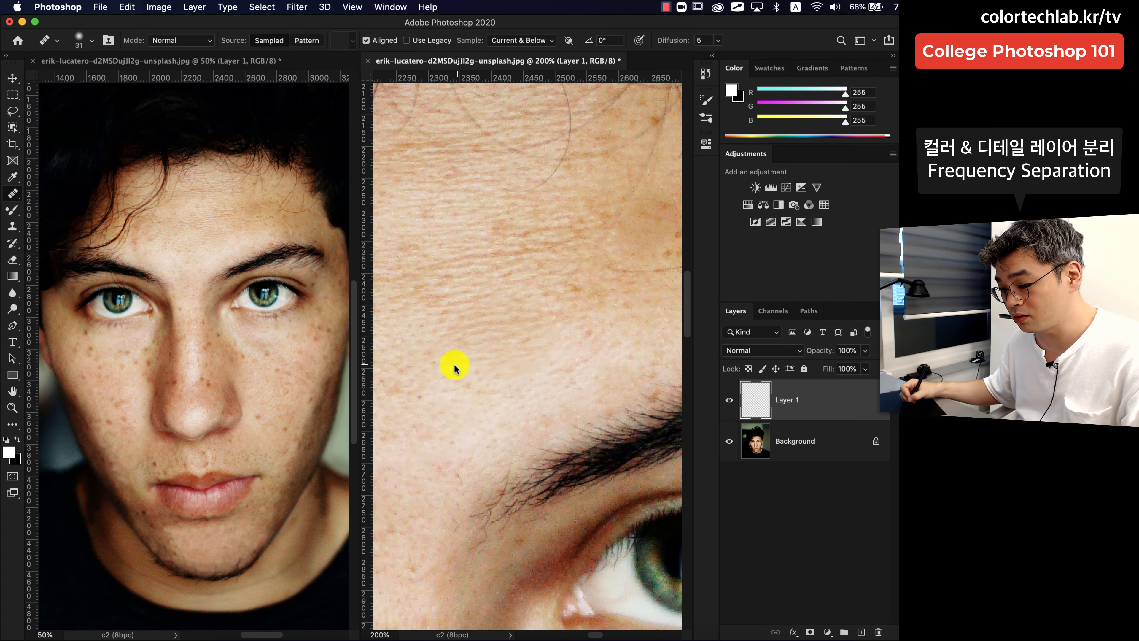
{"action": "left_click_drag", "start_coordinate": [454, 364], "coordinate": [618, 315]}
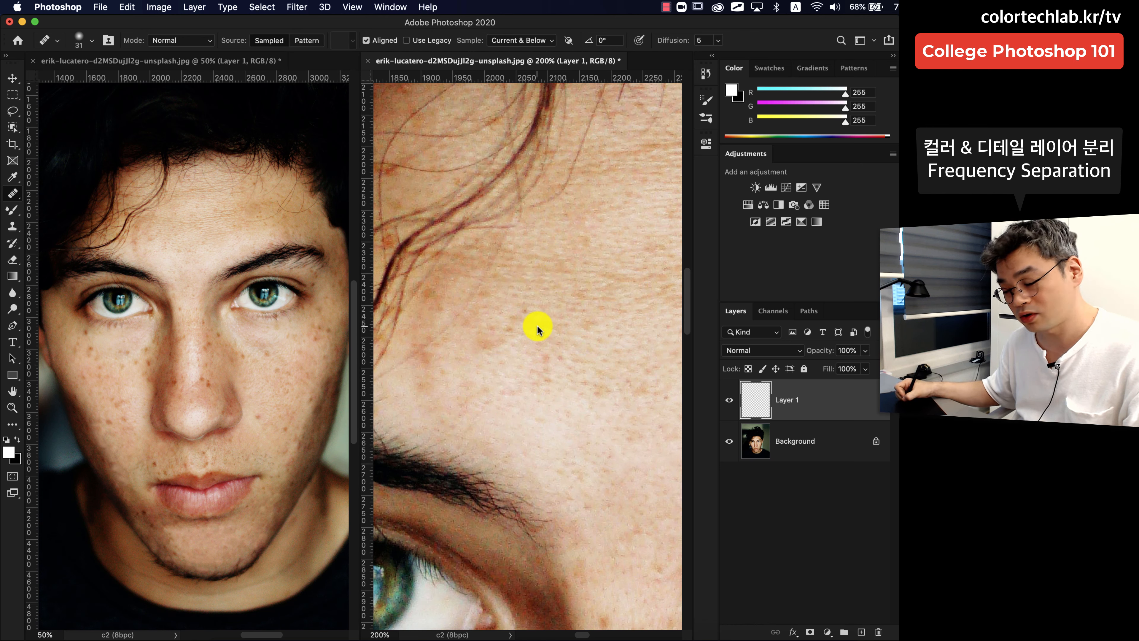
- Heal the blemishes on the forehead above the left-hand eyebrow, beside the loose hair strands
{"action": "left_click_drag", "start_coordinate": [521, 371], "coordinate": [545, 371]}
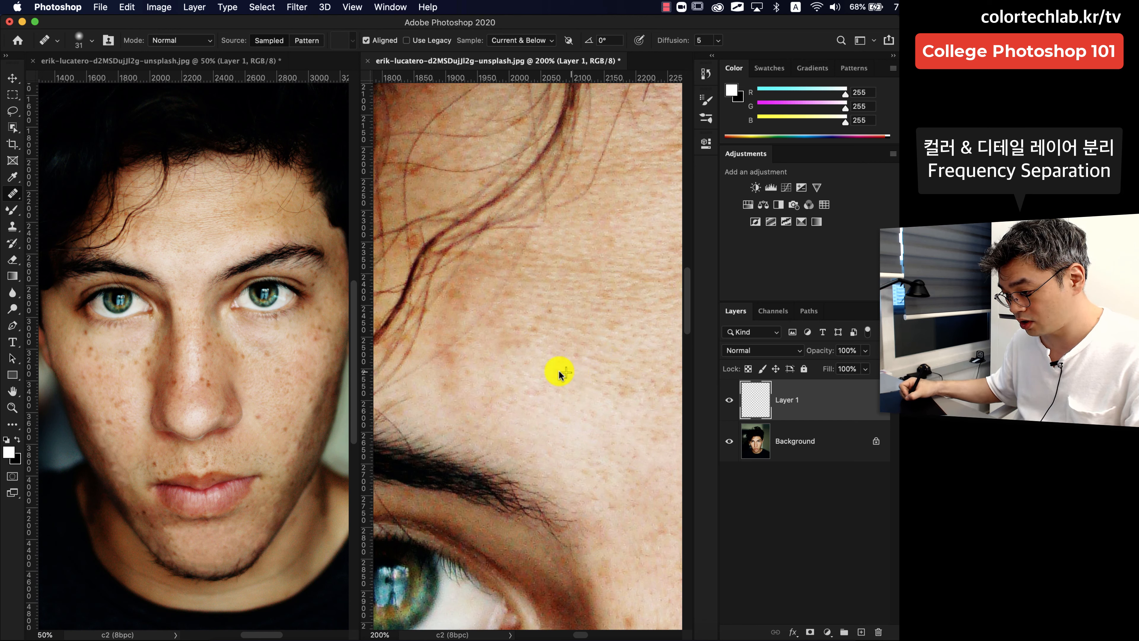
{"action": "key", "text": "super+space"}
{"action": "left_click_drag", "start_coordinate": [490, 390], "coordinate": [539, 429]}
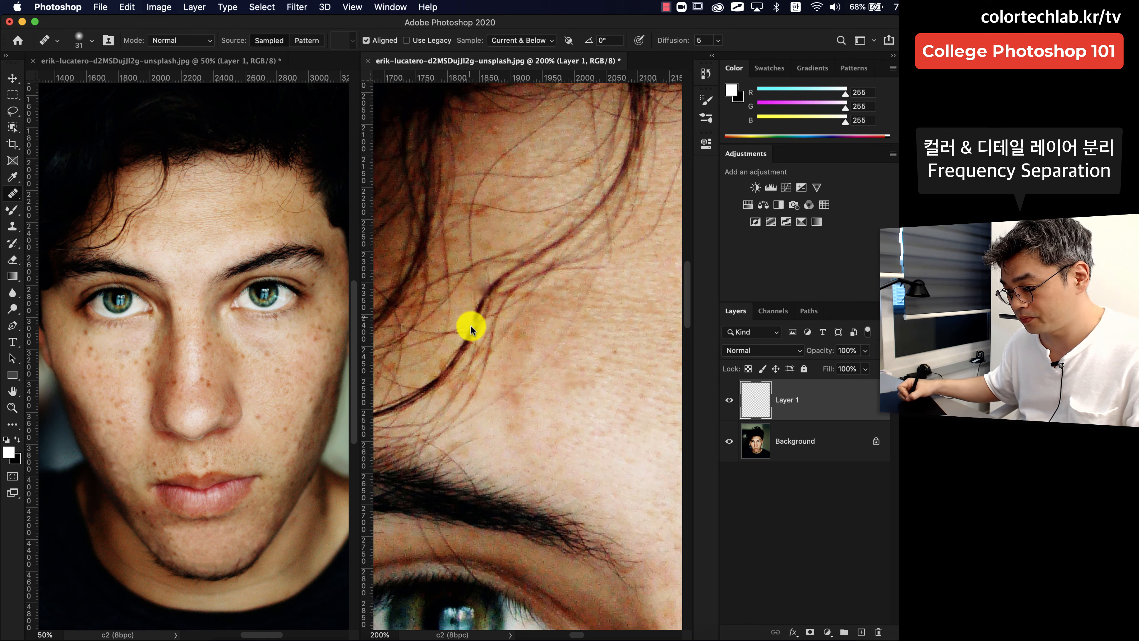
{"action": "left_click_drag", "start_coordinate": [529, 402], "coordinate": [417, 148]}
{"action": "left_click_drag", "start_coordinate": [521, 431], "coordinate": [458, 319]}
{"action": "mouse_move", "coordinate": [540, 515]}
{"action": "left_mouse_down"}
{"action": "mouse_move", "coordinate": [508, 459]}
{"action": "mouse_move", "coordinate": [510, 499]}
{"action": "mouse_move", "coordinate": [449, 471]}
{"action": "left_mouse_up"}
- Heal the small spots between the eyebrows and down the bridge of the nose
{"action": "left_click", "coordinate": [456, 417]}
{"action": "left_click_drag", "start_coordinate": [434, 137], "coordinate": [451, 249]}
{"action": "left_click", "coordinate": [454, 283]}
{"action": "left_click", "coordinate": [514, 327]}
{"action": "left_click", "coordinate": [474, 368]}
{"action": "left_click_drag", "start_coordinate": [618, 343], "coordinate": [655, 341]}
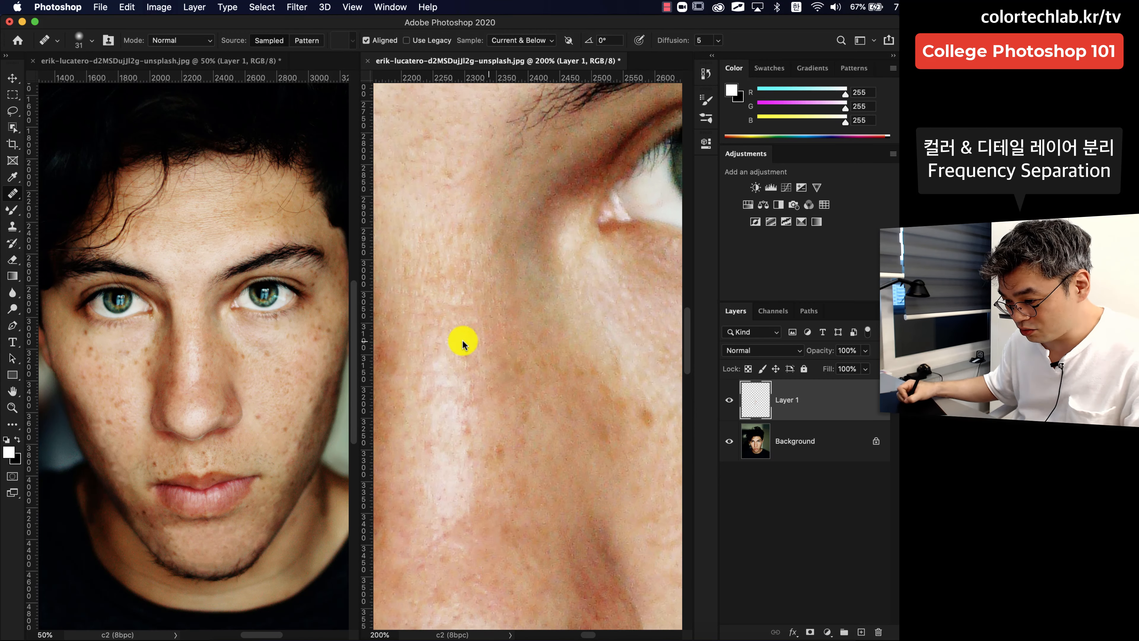
- Heal the freckles beneath the right-hand eye and on the upper cheek
{"action": "left_click_drag", "start_coordinate": [654, 437], "coordinate": [516, 402]}
{"action": "left_click_drag", "start_coordinate": [607, 390], "coordinate": [546, 390]}
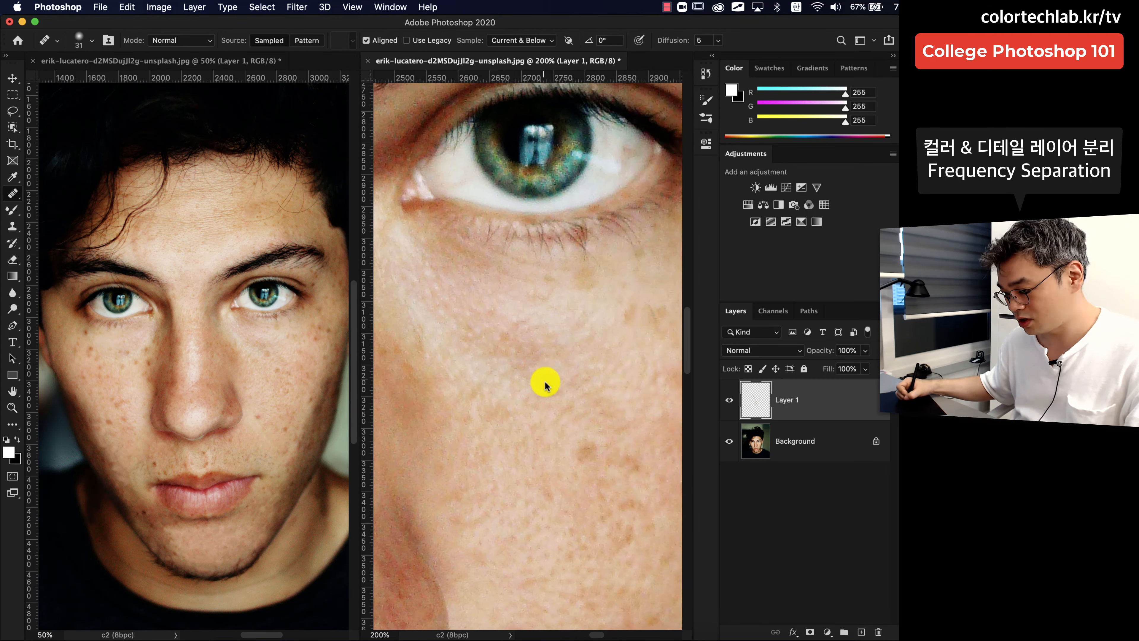
{"action": "left_click_drag", "start_coordinate": [527, 523], "coordinate": [481, 379]}
{"action": "left_click", "coordinate": [463, 479]}
- Heal the remaining freckles on the right-hand cheek beneath the eye and beside the nose
{"action": "key", "text": "super+minus"}
{"action": "left_click", "coordinate": [607, 356]}
{"action": "left_click", "coordinate": [568, 369]}
{"action": "left_click", "coordinate": [444, 381]}
{"action": "key", "text": "super+equal"}
{"action": "mouse_move", "coordinate": [499, 544]}
{"action": "left_mouse_down"}
{"action": "mouse_move", "coordinate": [512, 487]}
{"action": "mouse_move", "coordinate": [506, 251]}
{"action": "mouse_move", "coordinate": [612, 595]}
{"action": "left_mouse_up"}
{"action": "mouse_move", "coordinate": [403, 471]}
{"action": "left_mouse_down"}
{"action": "mouse_move", "coordinate": [531, 420]}
{"action": "mouse_move", "coordinate": [415, 479]}
{"action": "left_mouse_up"}
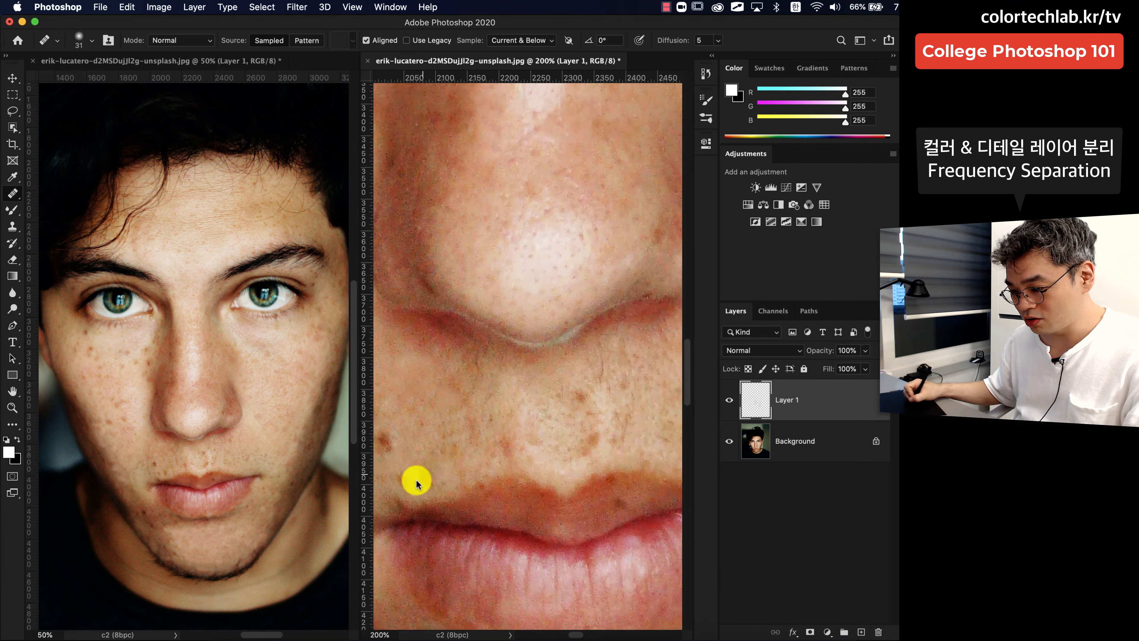
{"action": "mouse_move", "coordinate": [645, 439]}
{"action": "left_mouse_down"}
{"action": "mouse_move", "coordinate": [540, 475]}
{"action": "mouse_move", "coordinate": [474, 474]}
{"action": "left_mouse_up"}
{"action": "left_click_drag", "start_coordinate": [650, 498], "coordinate": [513, 491]}
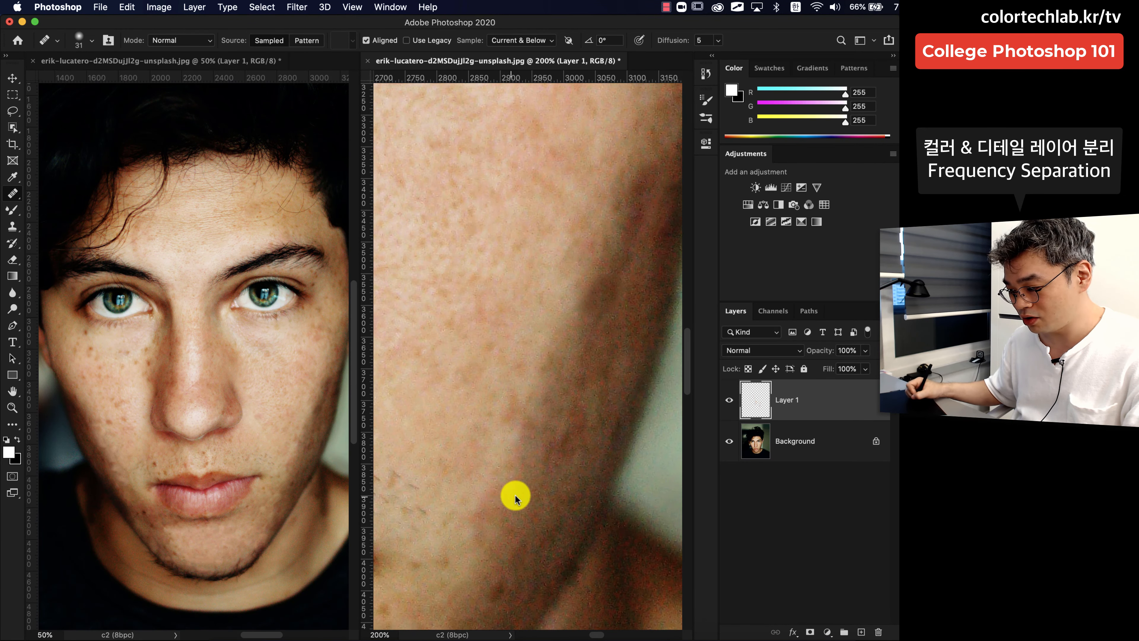
- Heal the blemishes on the lower right-hand cheek and along the jaw beside the mouth
{"action": "key", "text": "super+equal"}
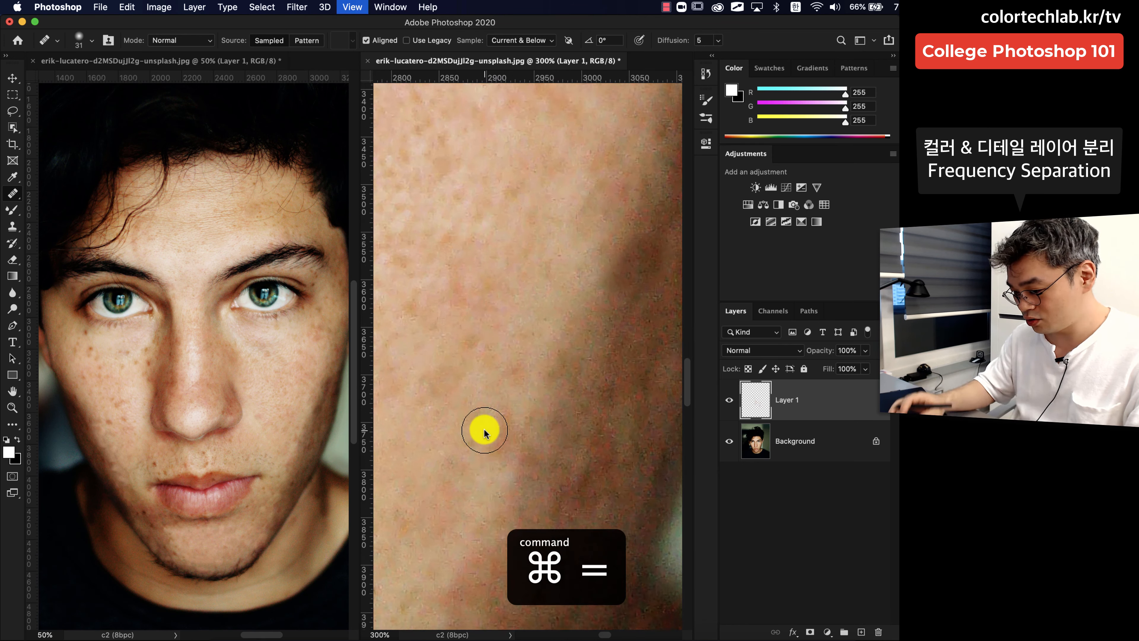
{"action": "left_click_drag", "start_coordinate": [516, 518], "coordinate": [557, 371]}
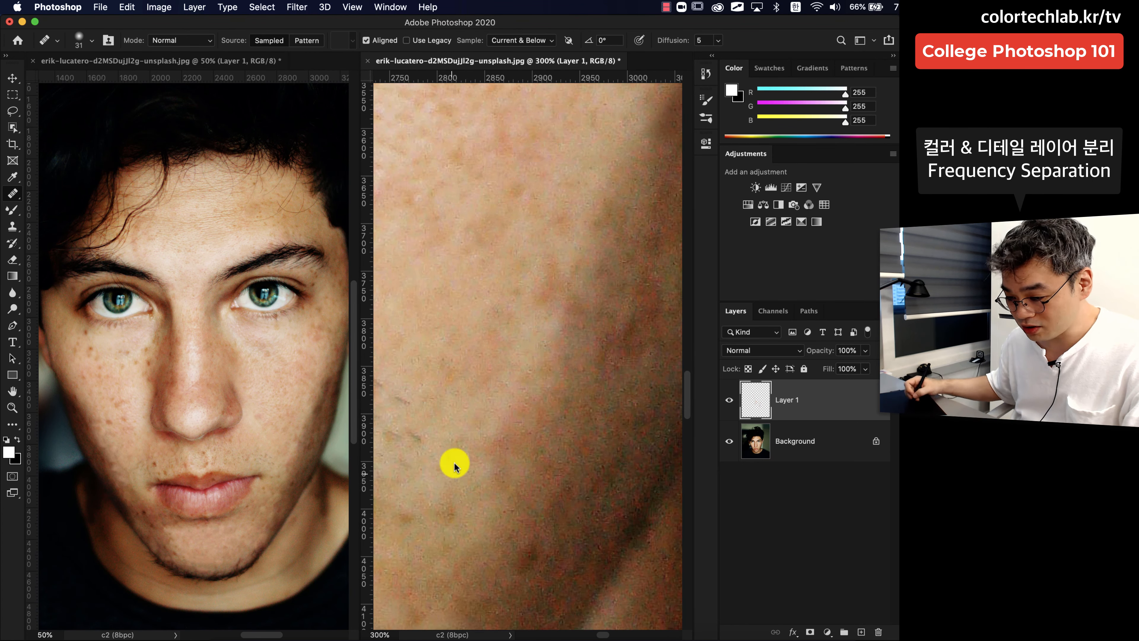
{"action": "mouse_move", "coordinate": [432, 493]}
{"action": "left_mouse_down"}
{"action": "mouse_move", "coordinate": [571, 443]}
{"action": "mouse_move", "coordinate": [695, 379]}
{"action": "left_mouse_up"}
{"action": "mouse_move", "coordinate": [486, 491]}
{"action": "left_mouse_down"}
{"action": "mouse_move", "coordinate": [693, 388]}
{"action": "mouse_move", "coordinate": [584, 443]}
{"action": "left_mouse_up"}
{"action": "left_click_drag", "start_coordinate": [439, 538], "coordinate": [634, 453]}
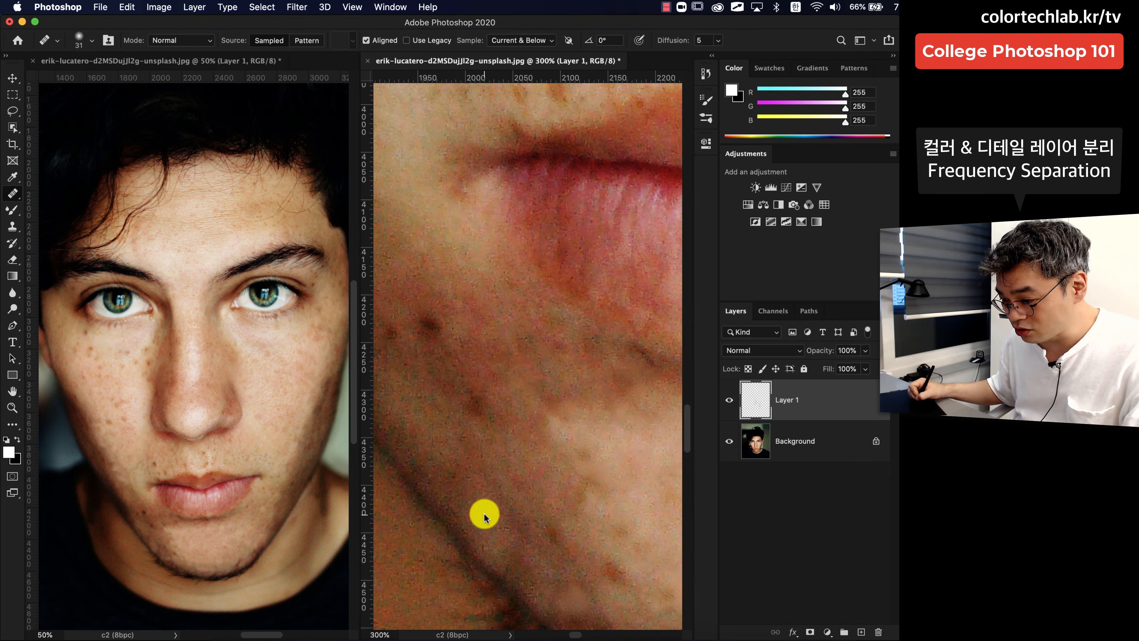
- Heal the dark spots on the left-hand jaw below the mouth corner and around the chin
{"action": "left_click_drag", "start_coordinate": [485, 513], "coordinate": [540, 489]}
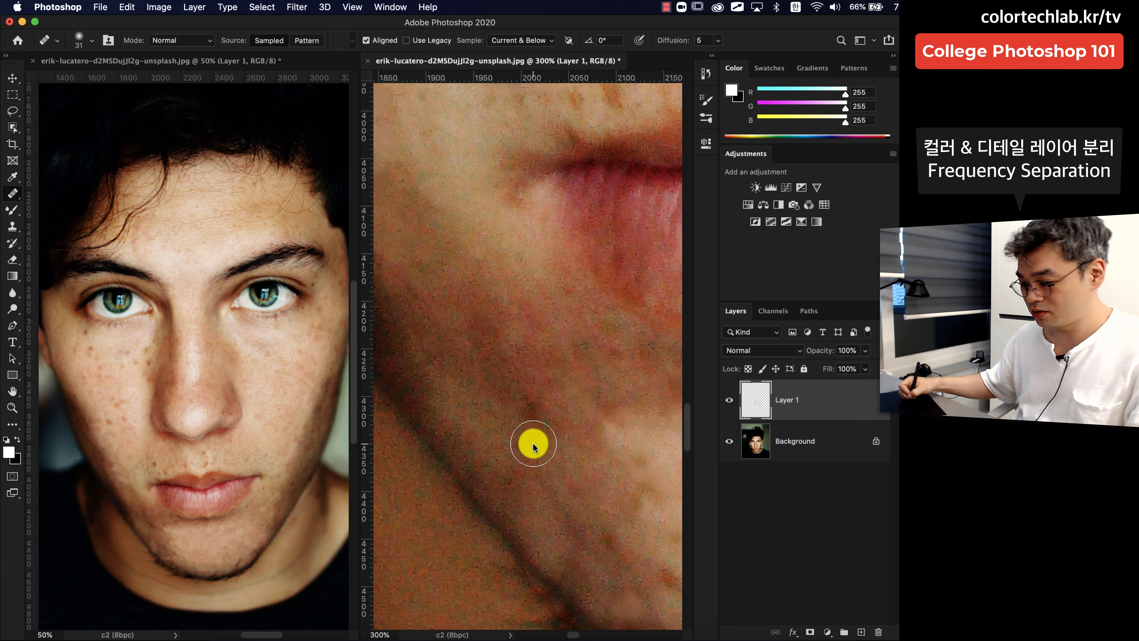
{"action": "left_click_drag", "start_coordinate": [565, 405], "coordinate": [431, 188]}
{"action": "left_click_drag", "start_coordinate": [597, 415], "coordinate": [431, 439]}
{"action": "left_click_drag", "start_coordinate": [628, 179], "coordinate": [403, 494]}
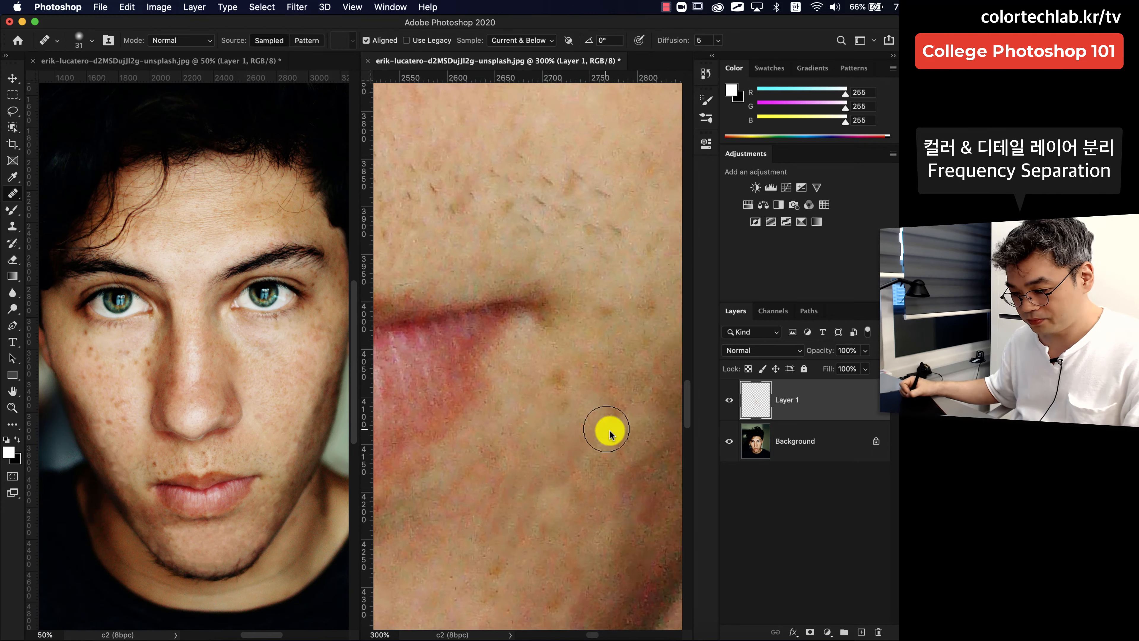
{"action": "left_click_drag", "start_coordinate": [608, 432], "coordinate": [443, 516]}
{"action": "left_click_drag", "start_coordinate": [480, 188], "coordinate": [529, 430]}
{"action": "left_click_drag", "start_coordinate": [448, 494], "coordinate": [578, 252]}
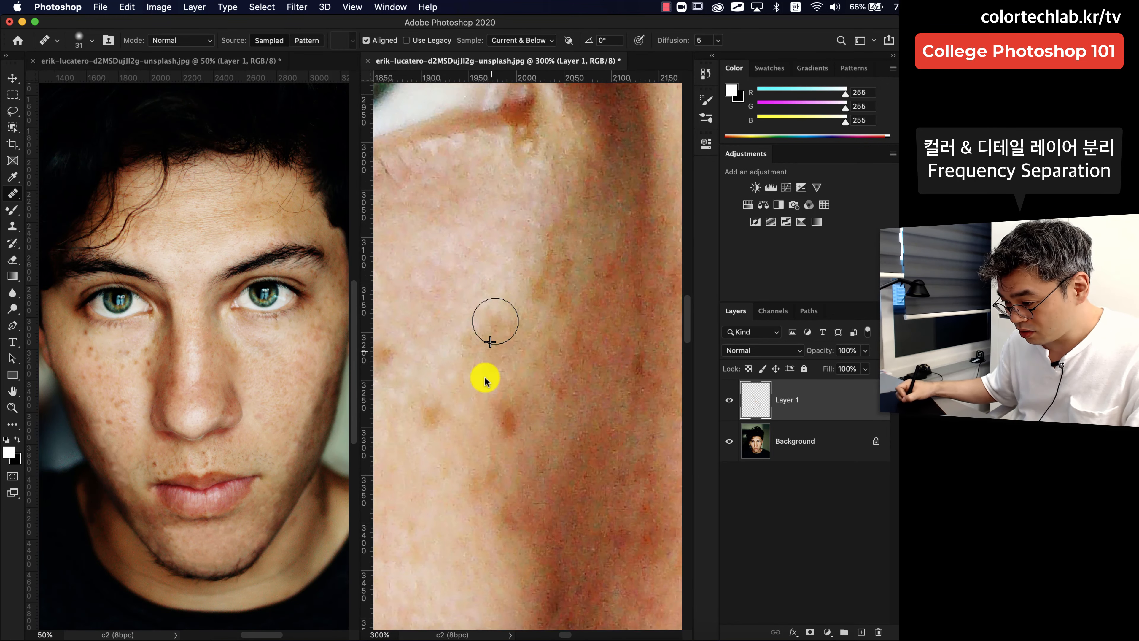
- Heal the freckles beneath the left-hand eye and down the left-hand cheek using sampled clean skin
{"action": "left_click_drag", "start_coordinate": [427, 415], "coordinate": [614, 440]}
{"action": "left_click_drag", "start_coordinate": [439, 395], "coordinate": [605, 450]}
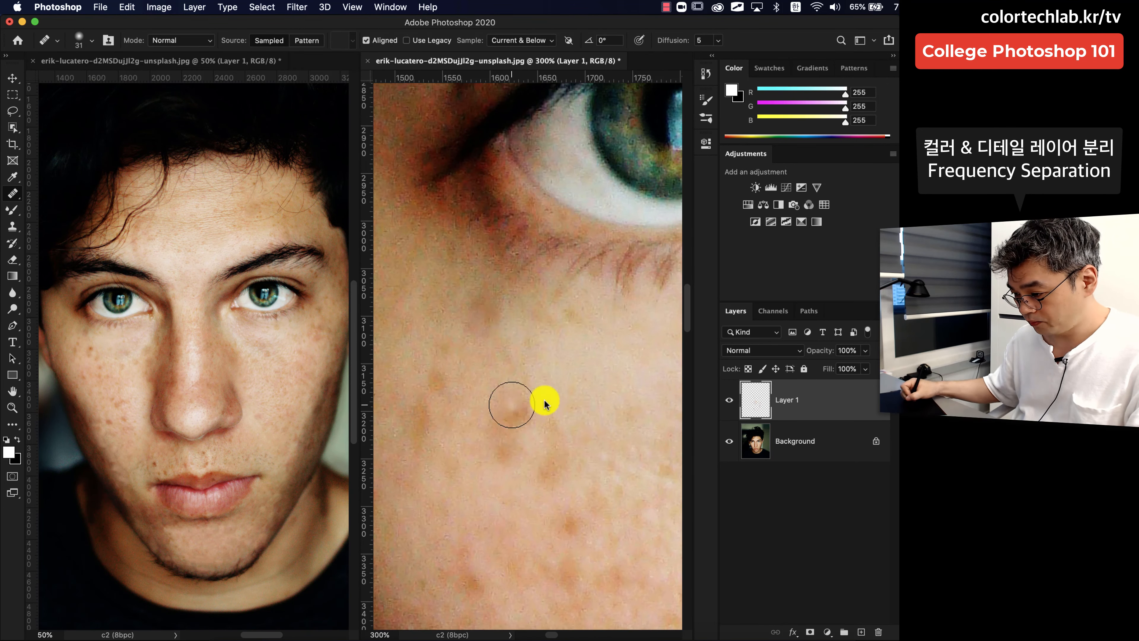
{"action": "left_click", "coordinate": [420, 420]}
{"action": "left_click_drag", "start_coordinate": [534, 552], "coordinate": [457, 251]}
{"action": "left_click_drag", "start_coordinate": [470, 511], "coordinate": [449, 413]}
{"action": "left_click", "coordinate": [501, 333], "text": "alt"}
{"action": "left_click", "coordinate": [522, 292]}
{"action": "left_click_drag", "start_coordinate": [569, 476], "coordinate": [503, 305]}
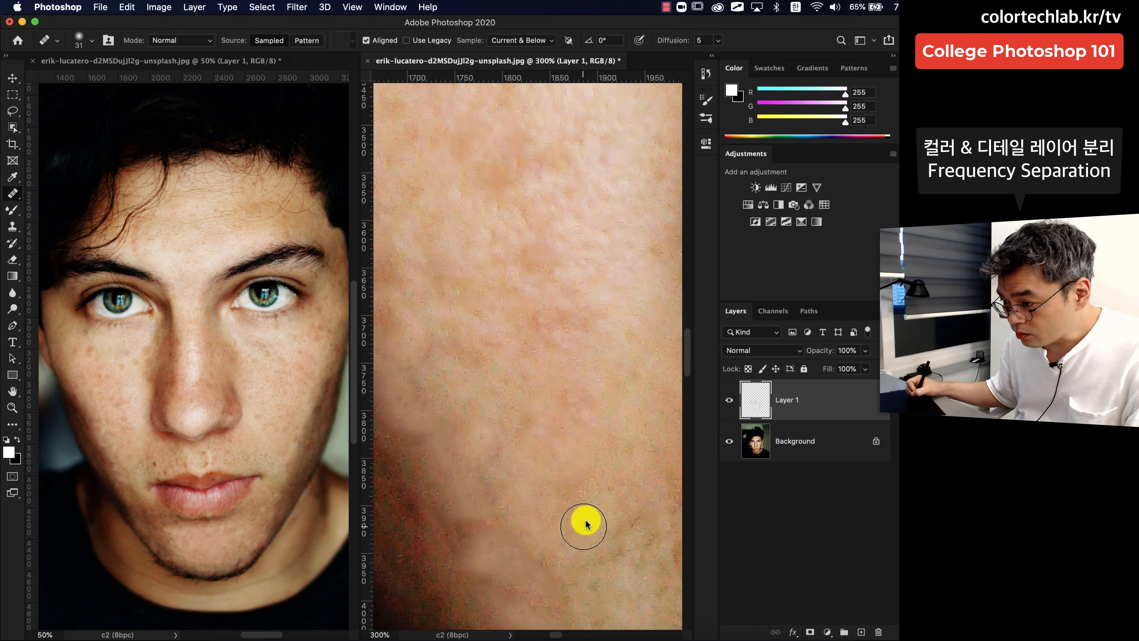
{"action": "left_click_drag", "start_coordinate": [499, 245], "coordinate": [565, 378]}
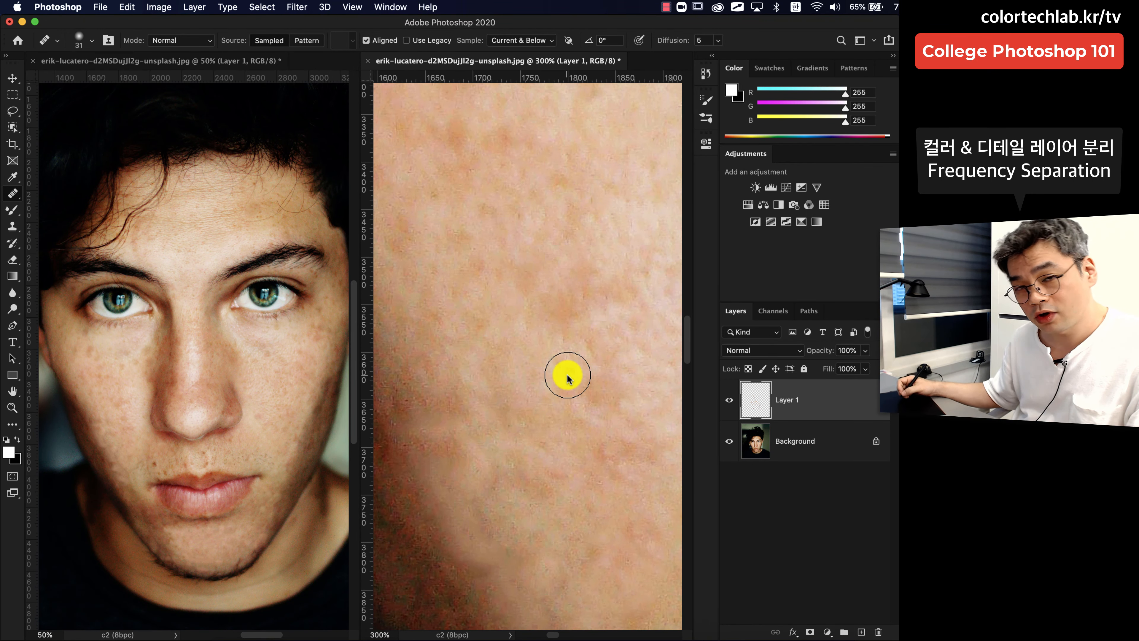
- Compare the portrait before and after healing by toggling the visibility of Layer 1
{"action": "left_click", "coordinate": [730, 399]}
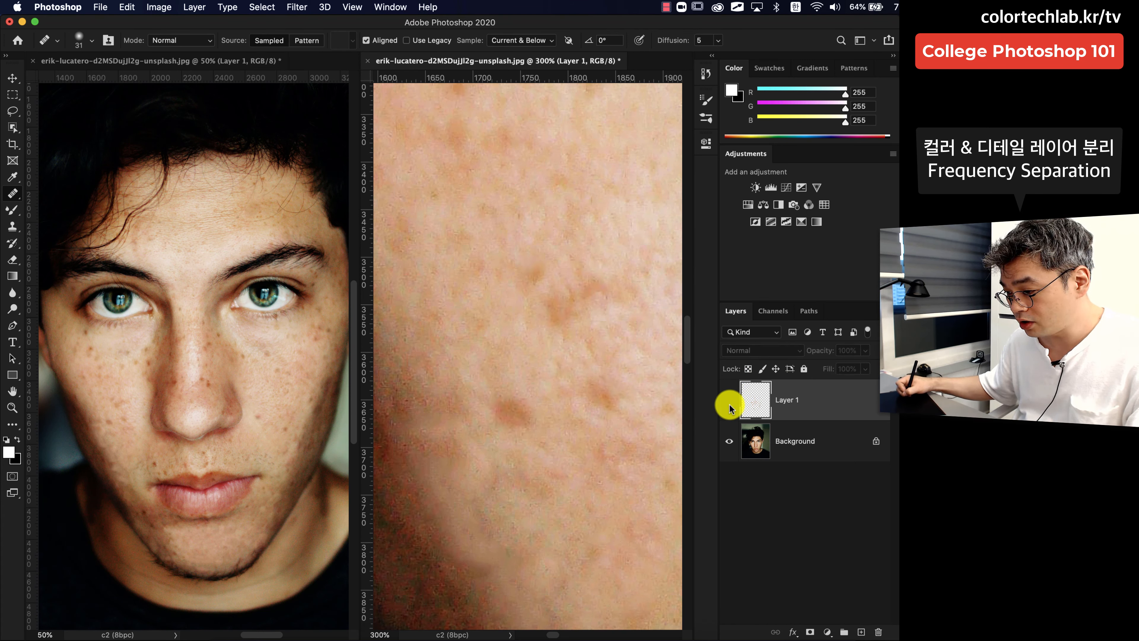
{"action": "left_click", "coordinate": [730, 399]}
{"action": "left_click", "coordinate": [731, 398]}
{"action": "left_click", "coordinate": [731, 398]}
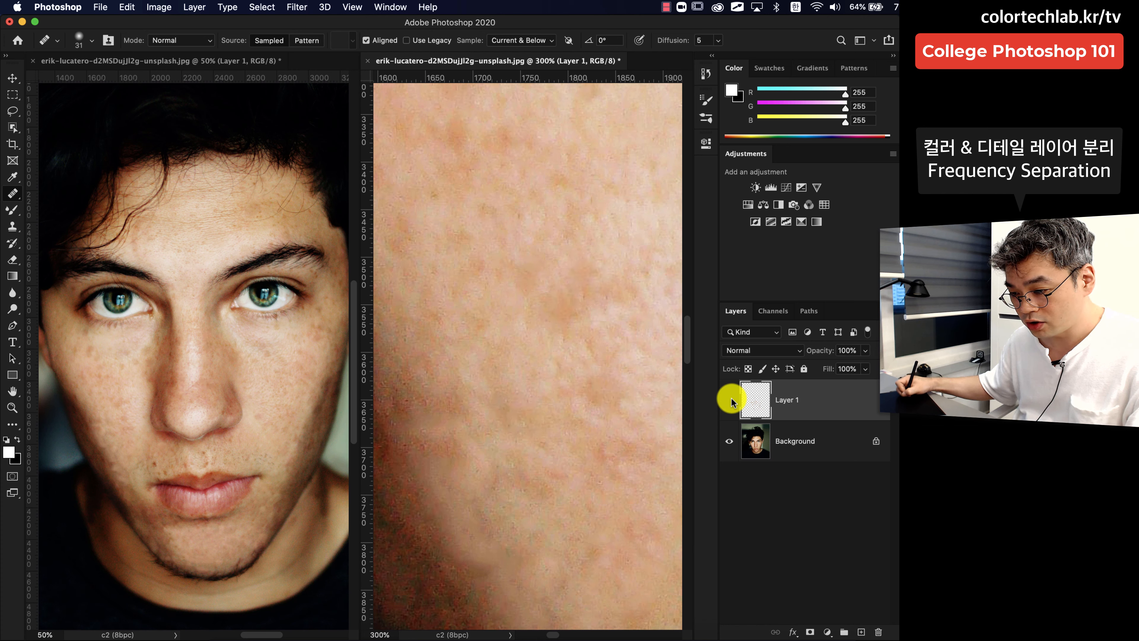
{"action": "left_click", "coordinate": [730, 398]}
{"action": "left_click", "coordinate": [731, 397]}
{"action": "left_click", "coordinate": [732, 398]}
{"action": "left_click", "coordinate": [731, 398]}
{"action": "left_click", "coordinate": [732, 399]}
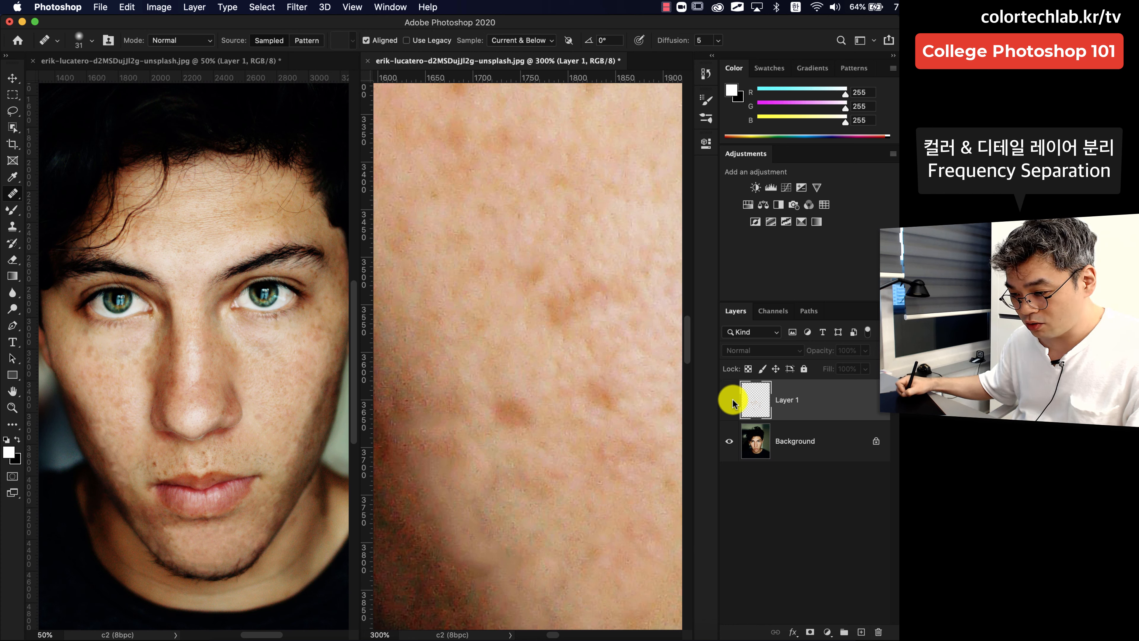
{"action": "left_click", "coordinate": [731, 400]}
{"action": "left_click", "coordinate": [731, 400]}
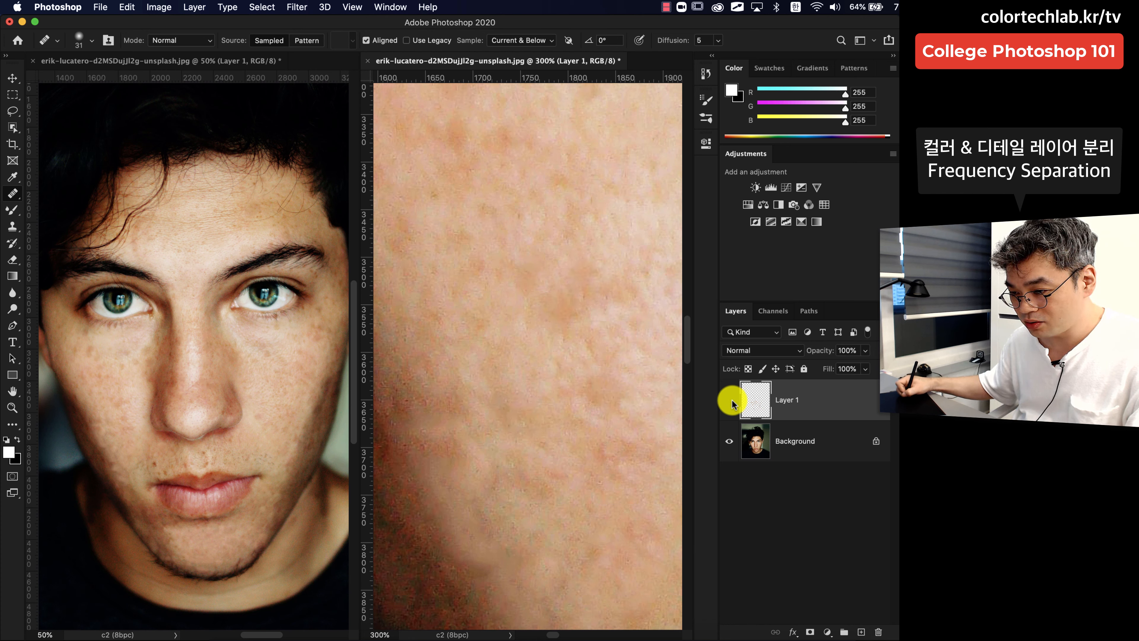
{"action": "left_click", "coordinate": [732, 400]}
{"action": "left_click", "coordinate": [731, 400]}
{"action": "left_click", "coordinate": [731, 400]}
{"action": "left_click", "coordinate": [731, 401]}
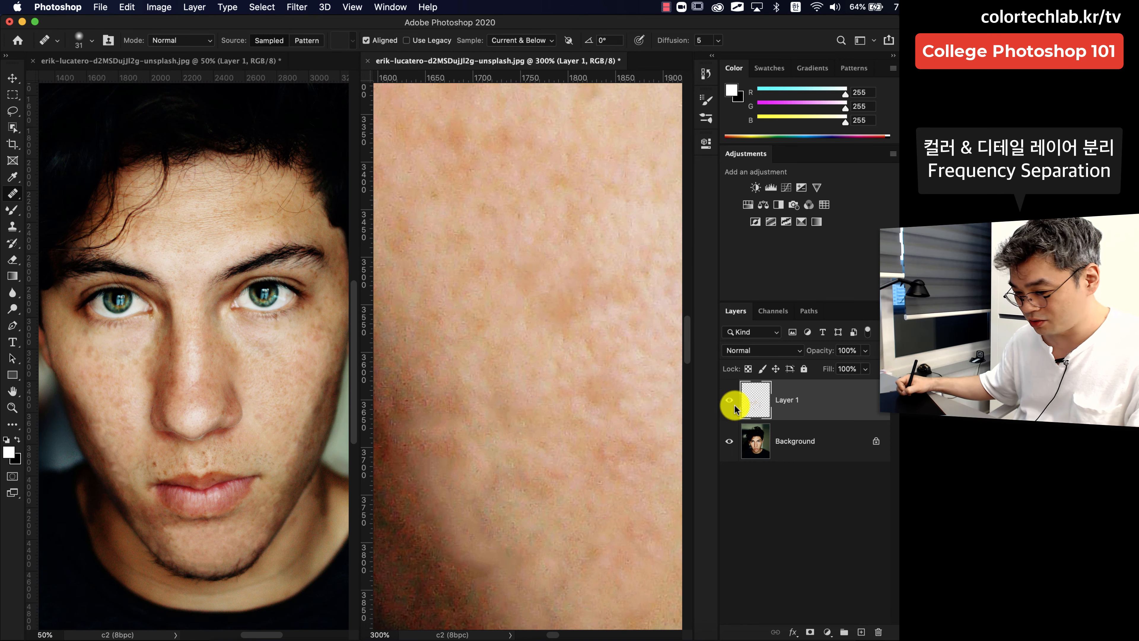
{"action": "left_click", "coordinate": [732, 400]}
{"action": "left_click", "coordinate": [733, 402]}
- Heal the mole and brown spots above the left-hand side of the upper lip, and enlarge the brush to 36
{"action": "left_click_drag", "start_coordinate": [651, 592], "coordinate": [597, 486]}
{"action": "left_click_drag", "start_coordinate": [664, 372], "coordinate": [625, 490]}
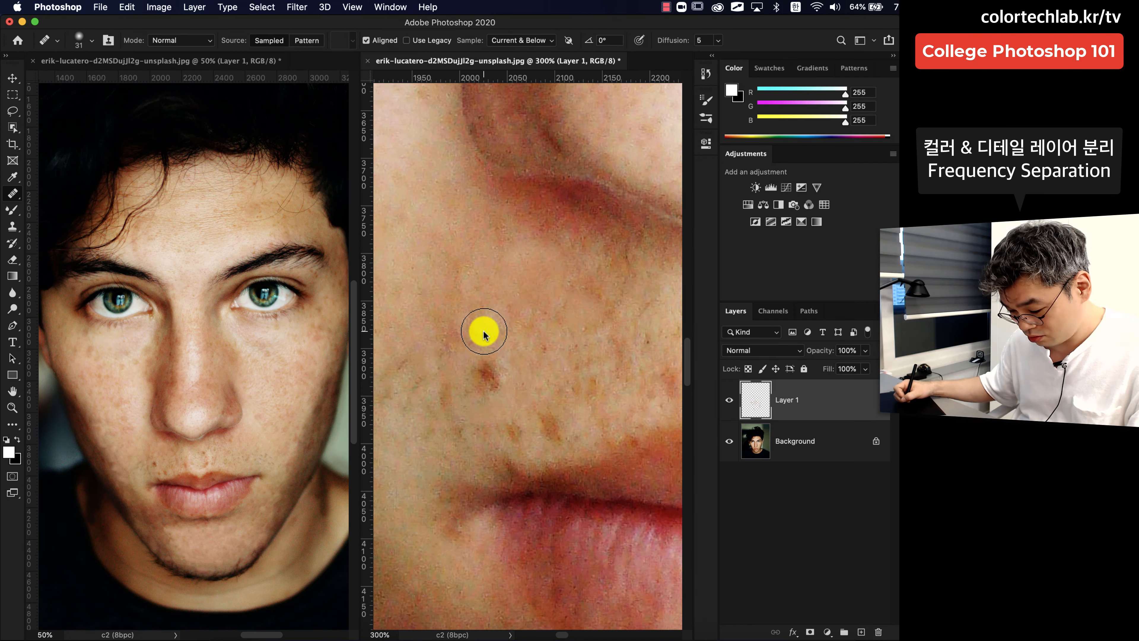
{"action": "left_click_drag", "start_coordinate": [513, 432], "coordinate": [549, 427]}
{"action": "left_click_drag", "start_coordinate": [449, 332], "coordinate": [445, 397]}
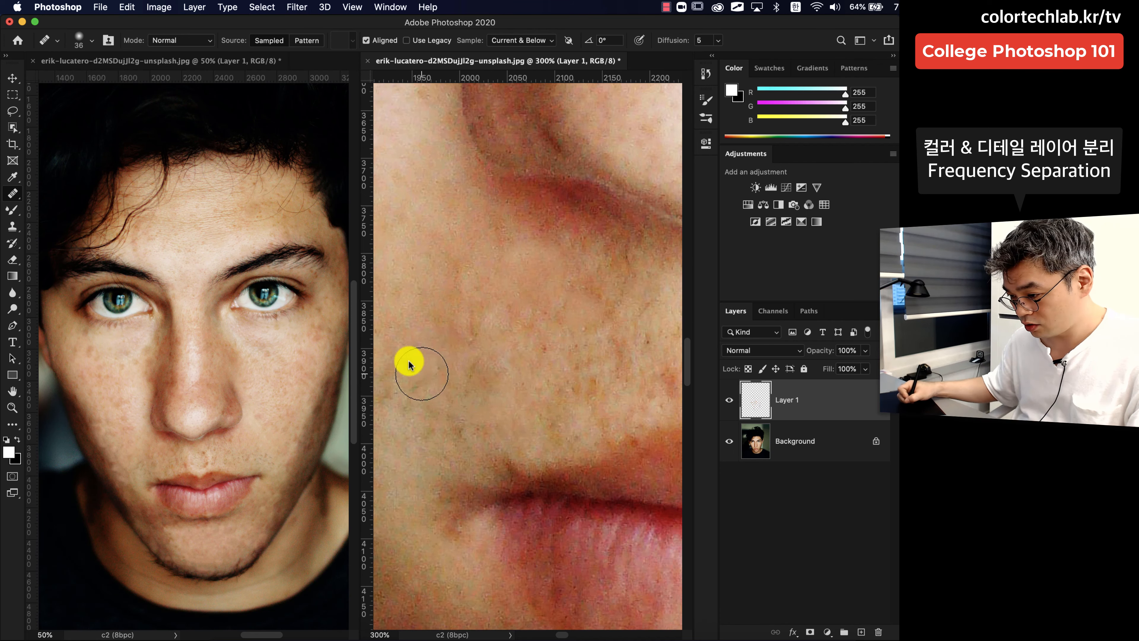
{"action": "left_click_drag", "start_coordinate": [665, 376], "coordinate": [385, 405]}
{"action": "key", "text": "bracketright"}
{"action": "left_click_drag", "start_coordinate": [654, 403], "coordinate": [403, 382]}
- Heal the remaining spots beside the left-hand eye and below the right-hand corner of the mouth
{"action": "left_click_drag", "start_coordinate": [413, 215], "coordinate": [650, 471]}
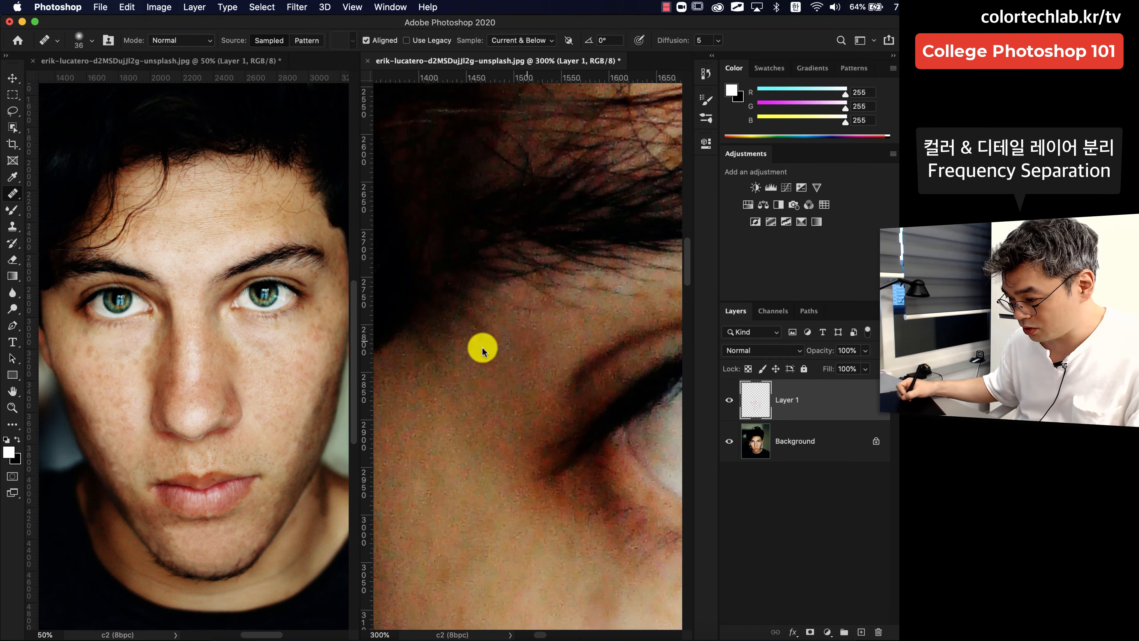
{"action": "left_click_drag", "start_coordinate": [566, 561], "coordinate": [541, 270]}
{"action": "left_click_drag", "start_coordinate": [645, 516], "coordinate": [412, 292]}
{"action": "left_click_drag", "start_coordinate": [650, 403], "coordinate": [426, 383]}
{"action": "left_click_drag", "start_coordinate": [560, 148], "coordinate": [465, 358]}
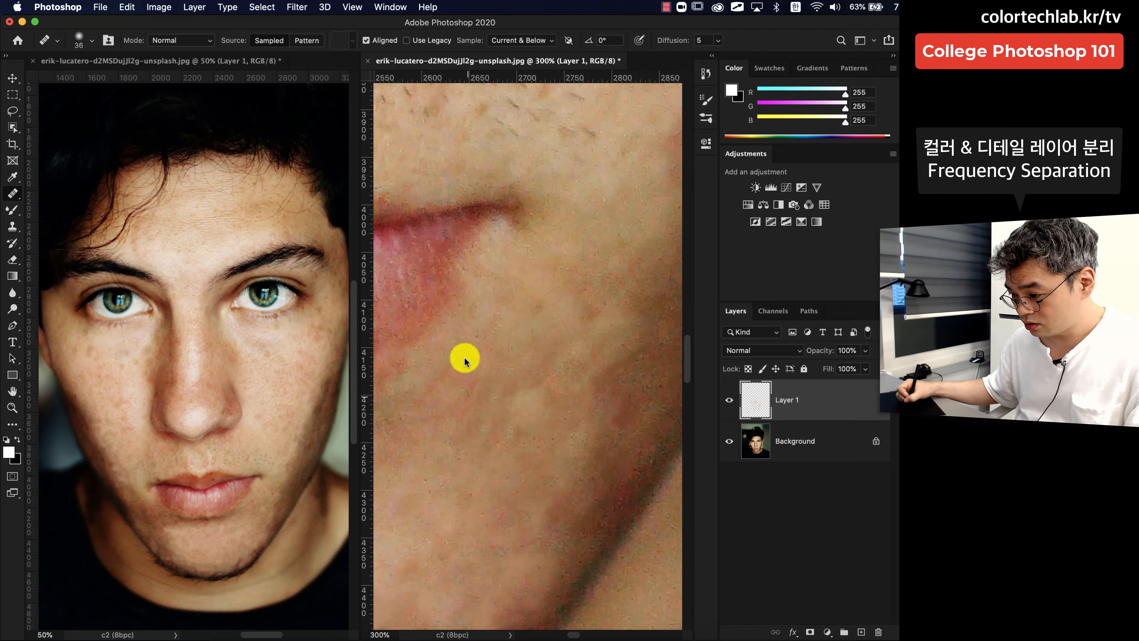
- Heal the small spots across the upper forehead between the loose hairs with the brush reduced to 29
{"action": "left_click_drag", "start_coordinate": [619, 135], "coordinate": [506, 484]}
{"action": "left_click_drag", "start_coordinate": [613, 180], "coordinate": [569, 515]}
{"action": "left_click_drag", "start_coordinate": [627, 287], "coordinate": [579, 404]}
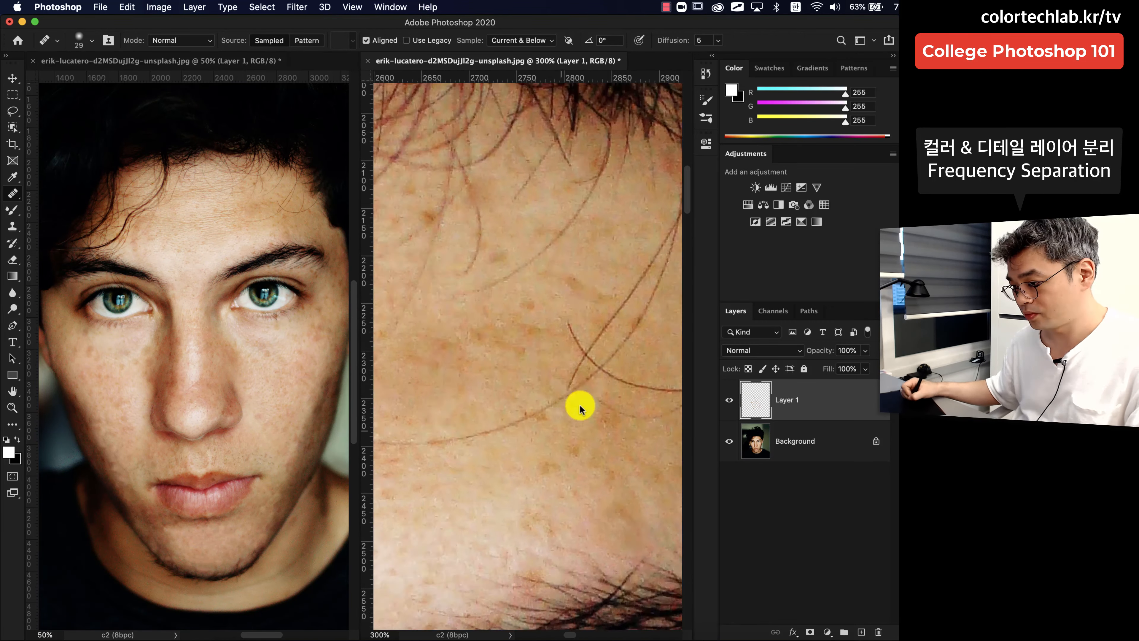
{"action": "left_click_drag", "start_coordinate": [538, 188], "coordinate": [534, 404]}
{"action": "left_click_drag", "start_coordinate": [430, 404], "coordinate": [628, 382]}
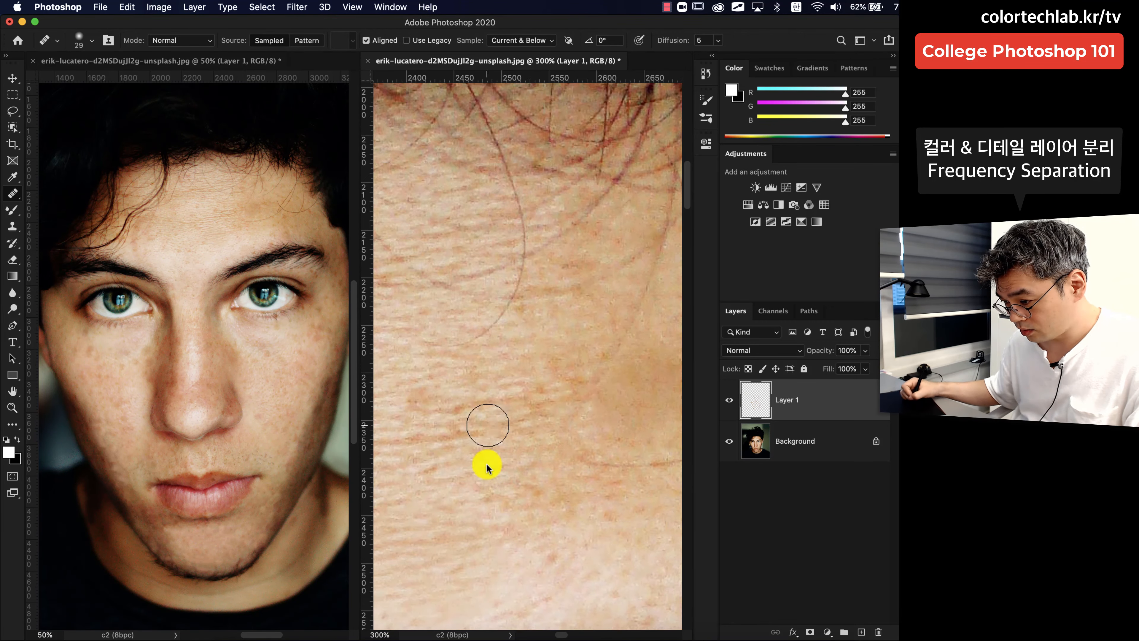
{"action": "left_click_drag", "start_coordinate": [628, 583], "coordinate": [495, 238]}
{"action": "left_click_drag", "start_coordinate": [615, 601], "coordinate": [485, 254]}
{"action": "left_click_drag", "start_coordinate": [597, 468], "coordinate": [379, 304]}
- Check the healing layer's effect on the portrait and rename the layer "blemish"
{"action": "left_click", "coordinate": [728, 400]}
{"action": "left_click", "coordinate": [728, 401]}
{"action": "double_click", "coordinate": [798, 400]}
{"action": "key", "text": "super+space"}
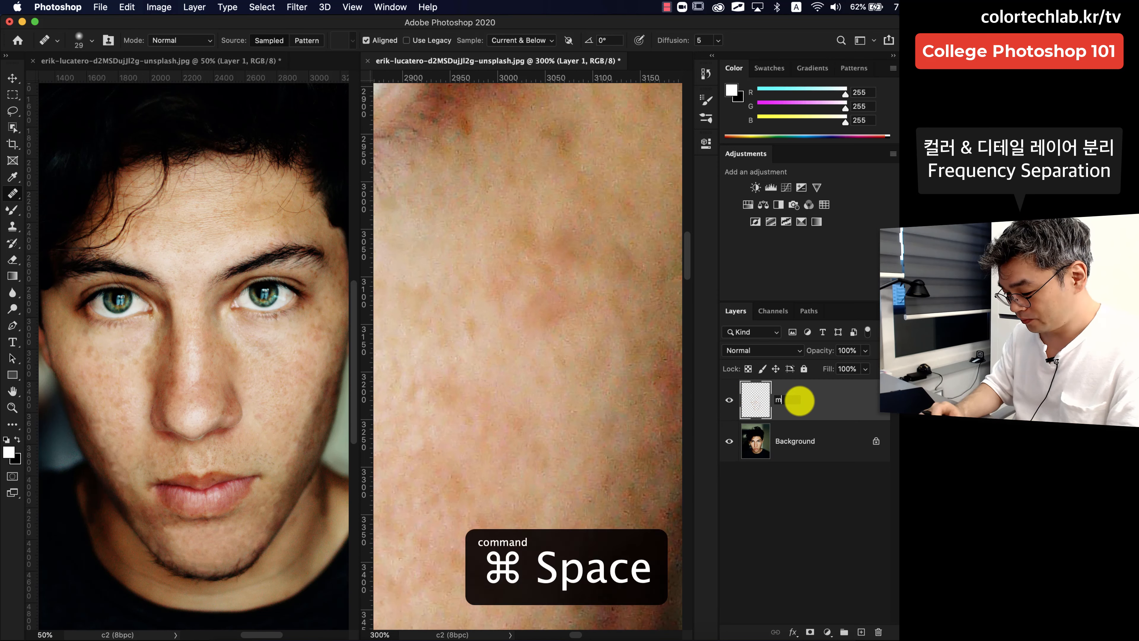
{"action": "type", "text": "blemish"}
{"action": "key", "text": "Return"}
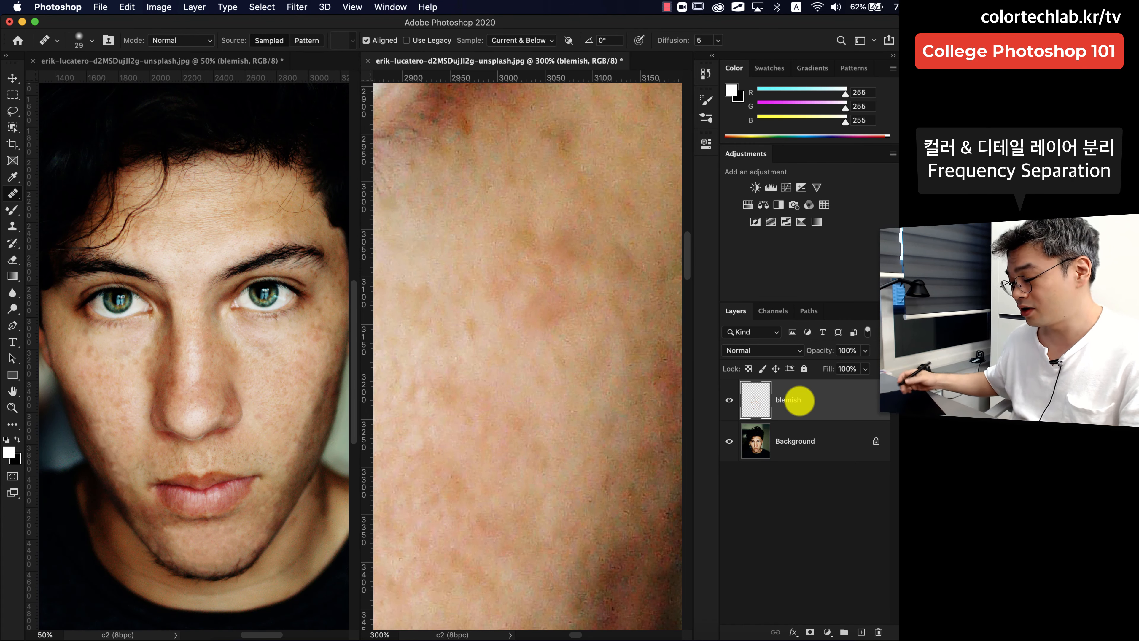
- Add a new layer above the blemish layer and stamp a merged copy of all visible layers into it
{"action": "left_click", "coordinate": [861, 632]}
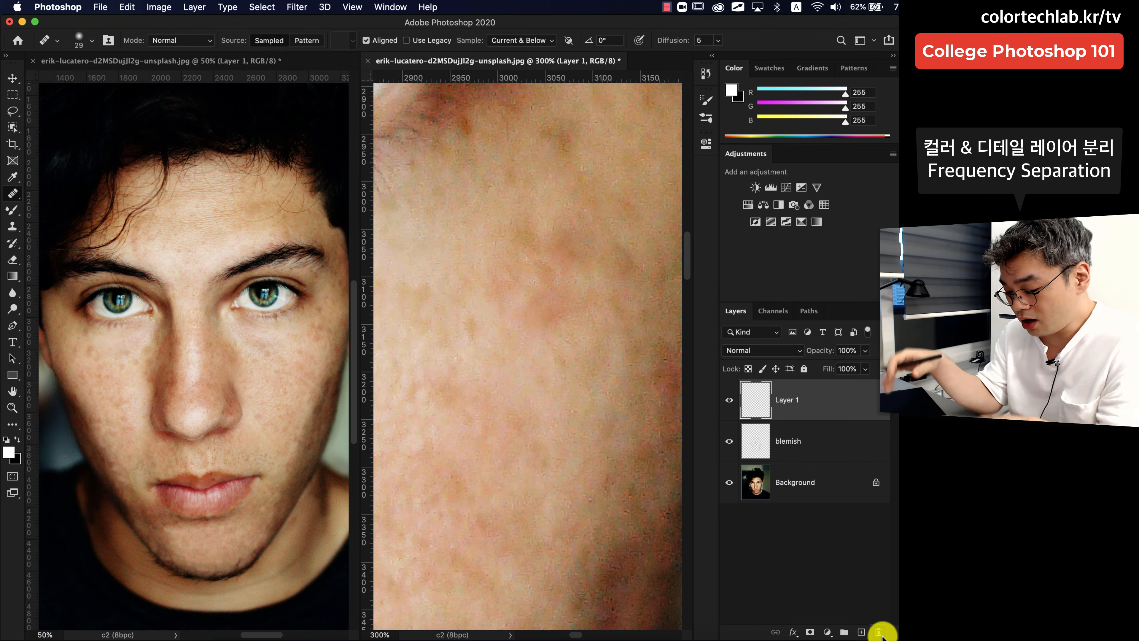
{"action": "key", "text": "super+minus"}
{"action": "key", "text": "super+minus"}
{"action": "key", "text": "super+minus"}
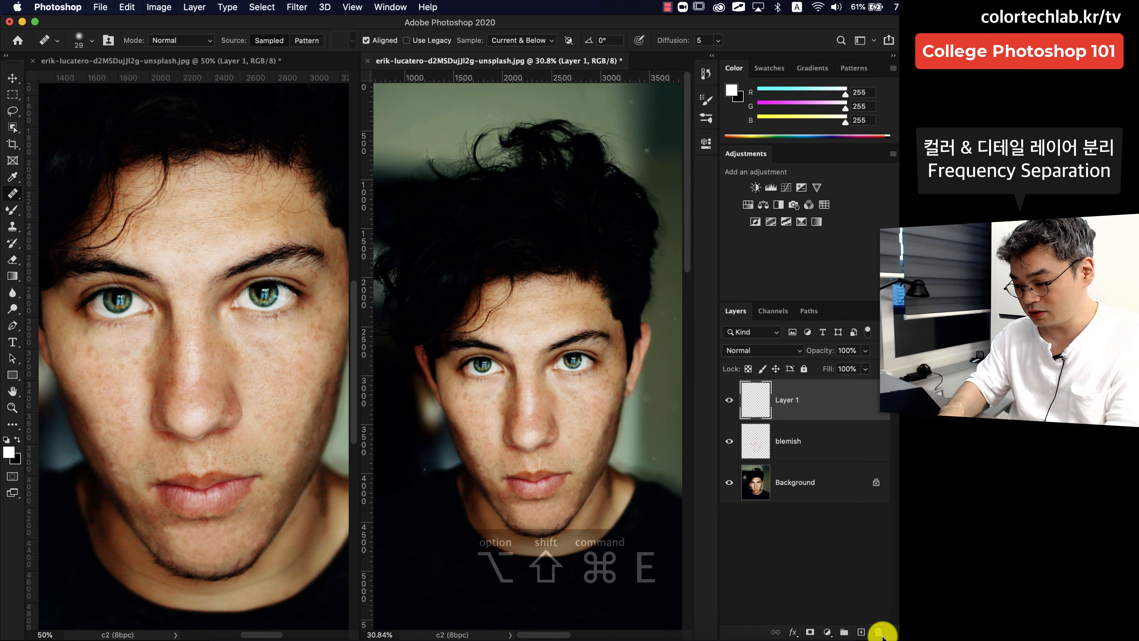
{"action": "key", "text": "alt+shift+super+e"}
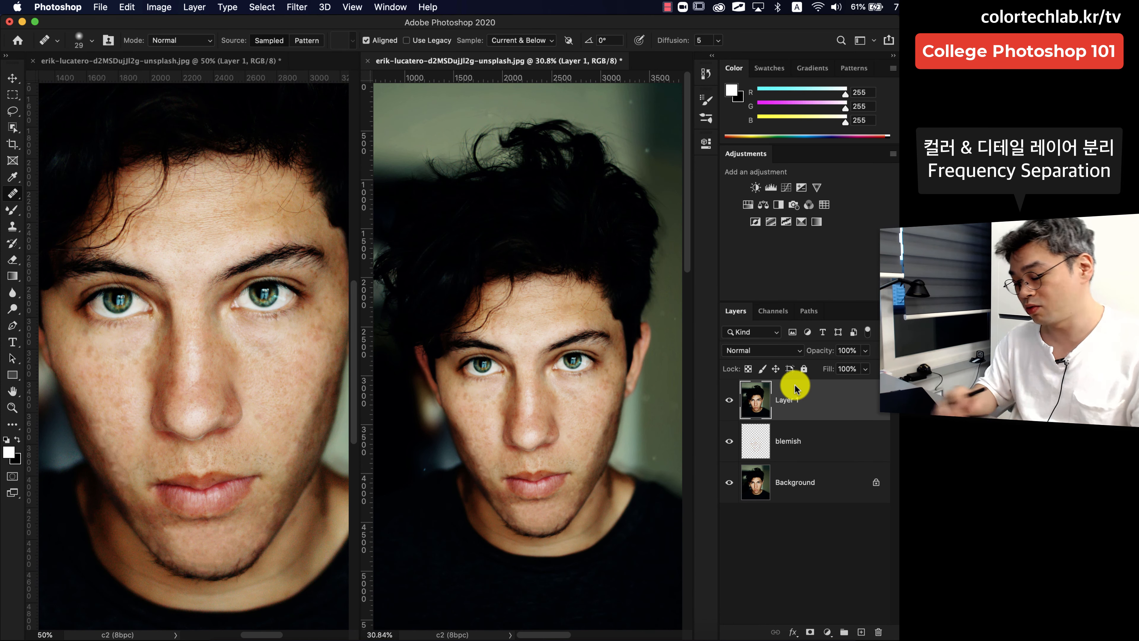
- Duplicate the merged layer and rename the lower of the two "low frequency - color"
{"action": "key", "text": "super+j"}
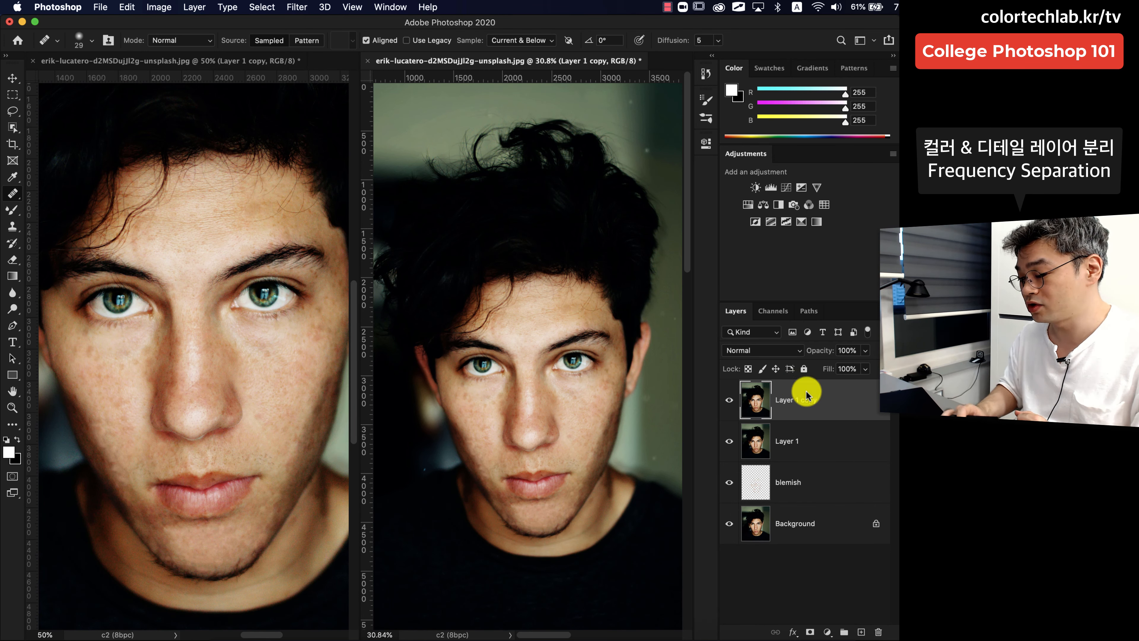
{"action": "left_click", "coordinate": [853, 435]}
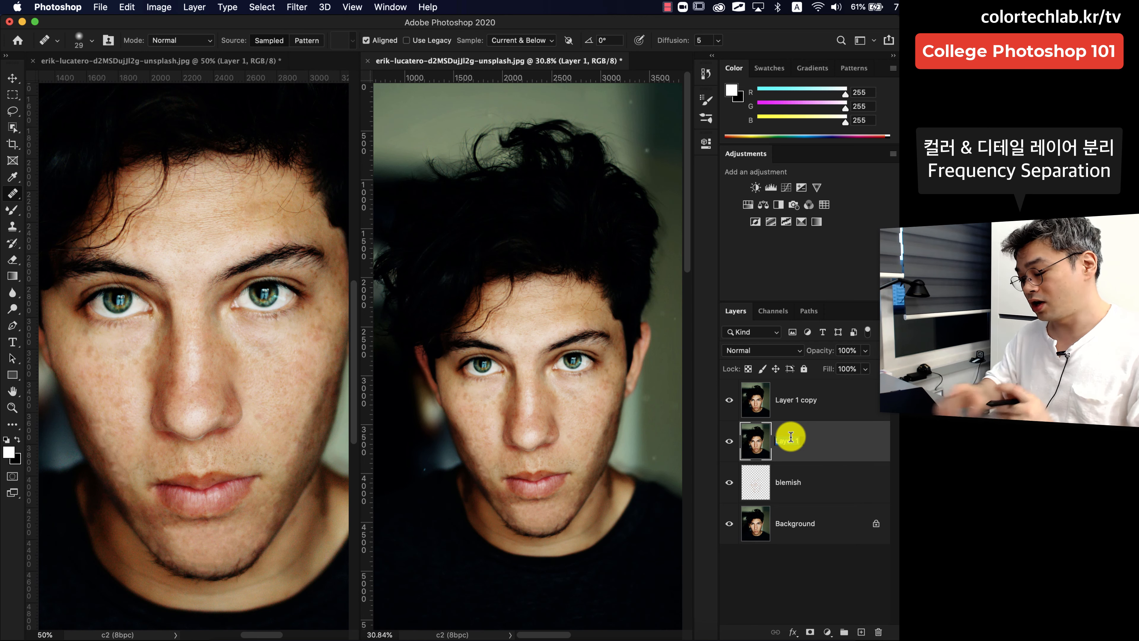
{"action": "type", "text": "low frequency -"}
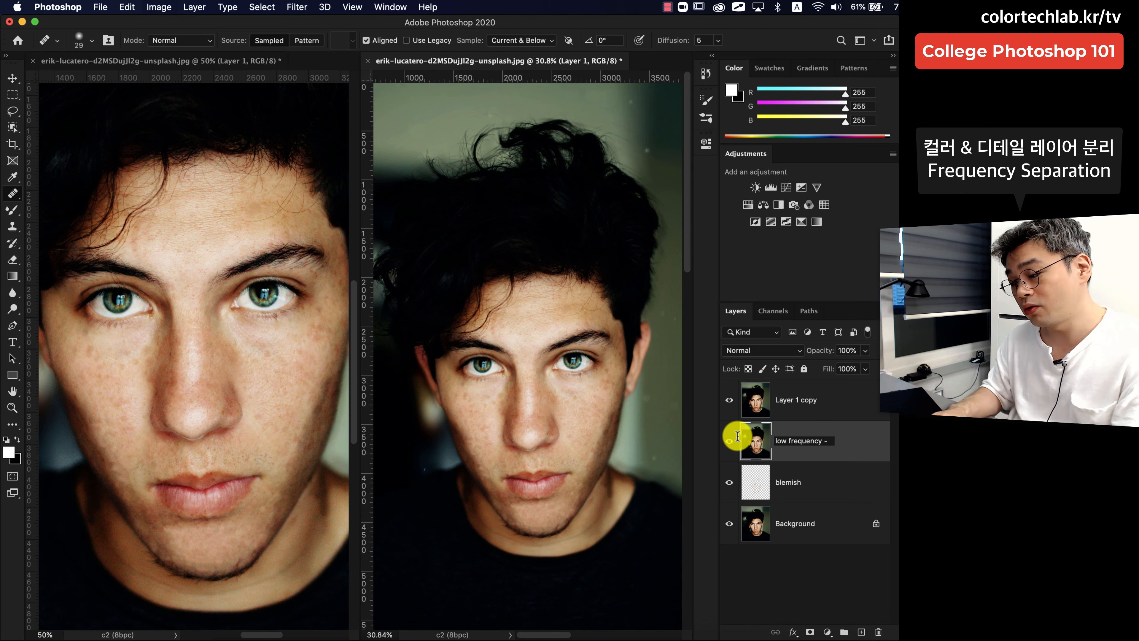
{"action": "type", "text": " color"}
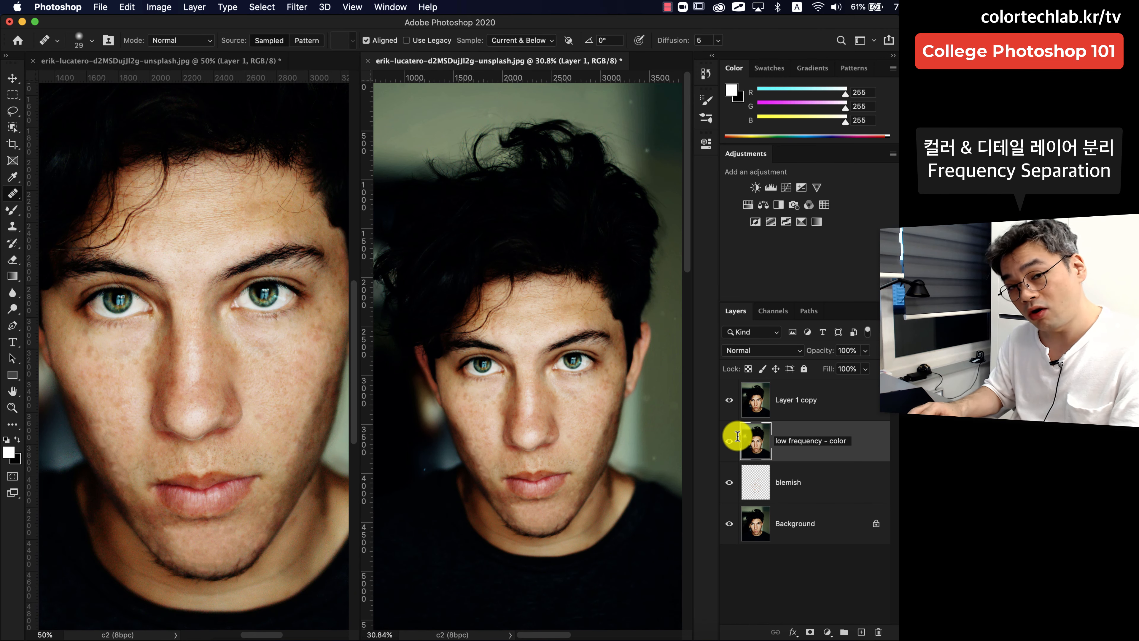
{"action": "key", "text": "Return"}
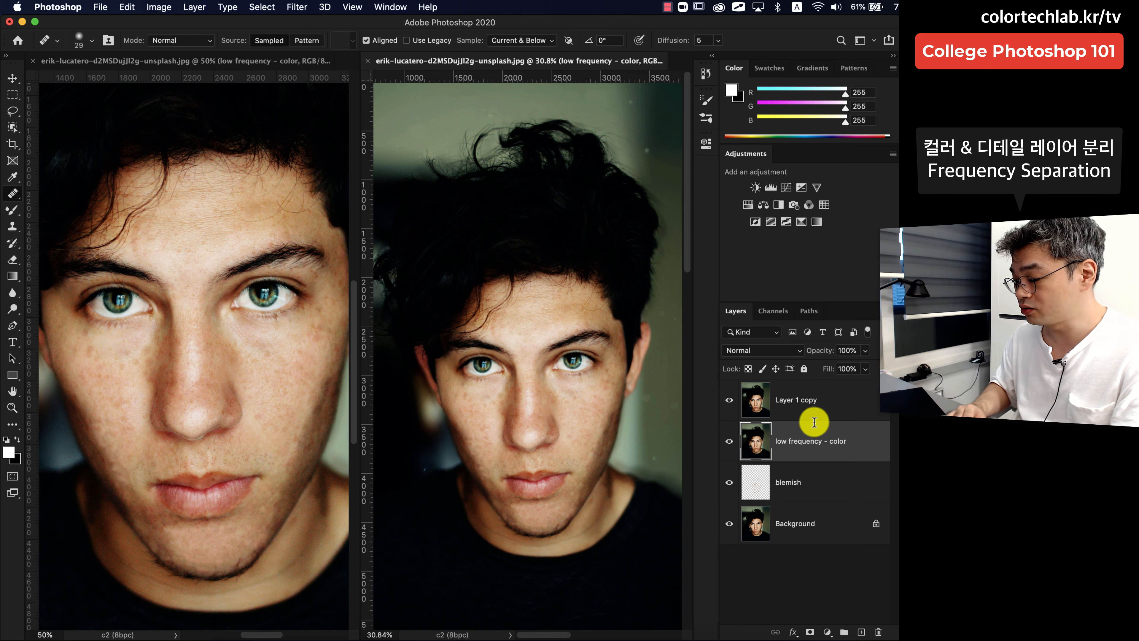
- Rename the topmost merged layer copy "high frequency - detail"
{"action": "double_click", "coordinate": [802, 399]}
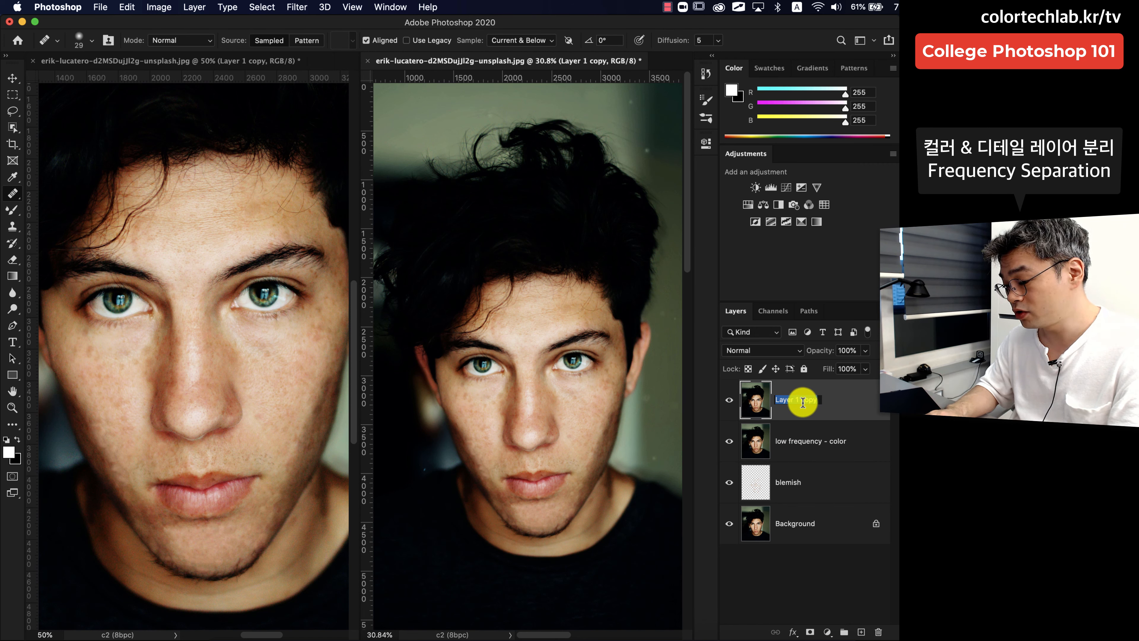
{"action": "type", "text": "high"}
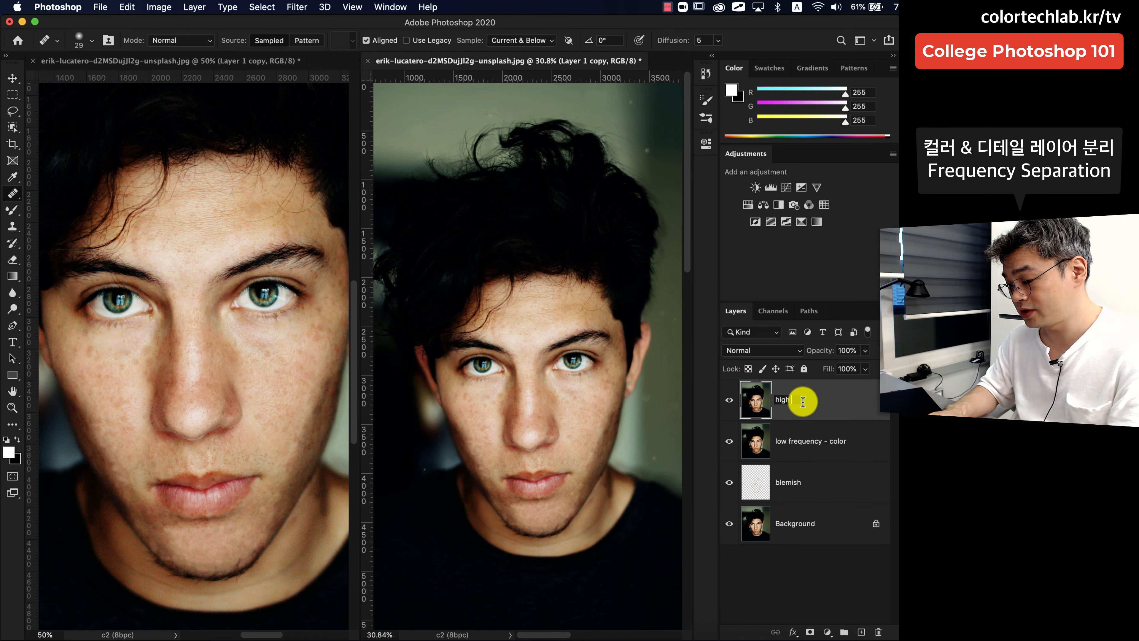
{"action": "type", "text": " frequency -"}
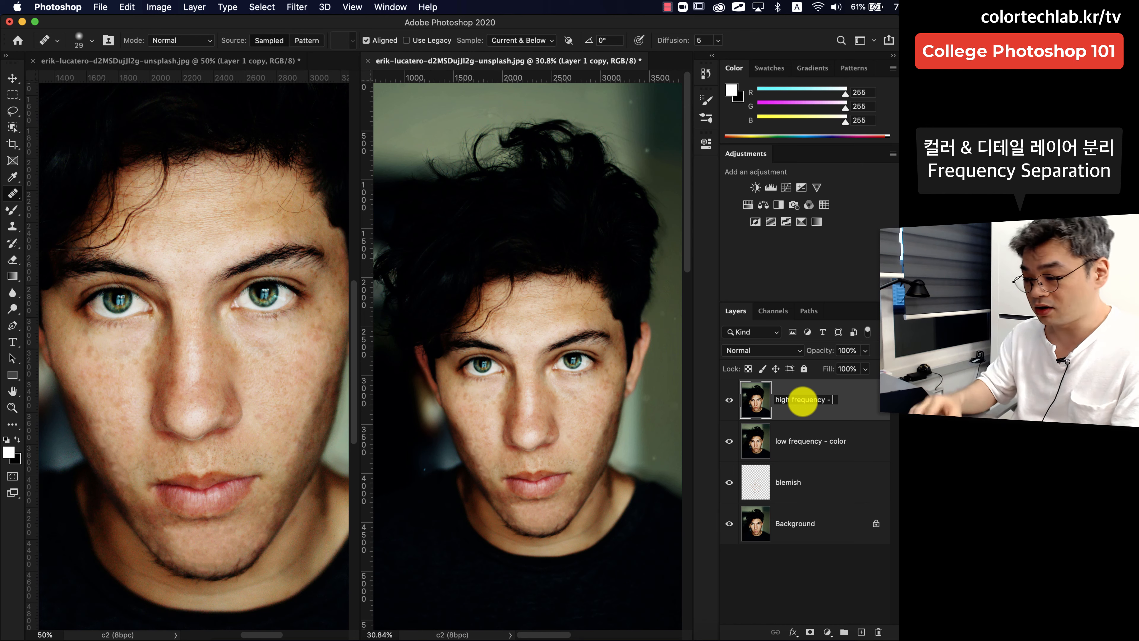
{"action": "type", "text": "detail"}
{"action": "key", "text": "Return"}
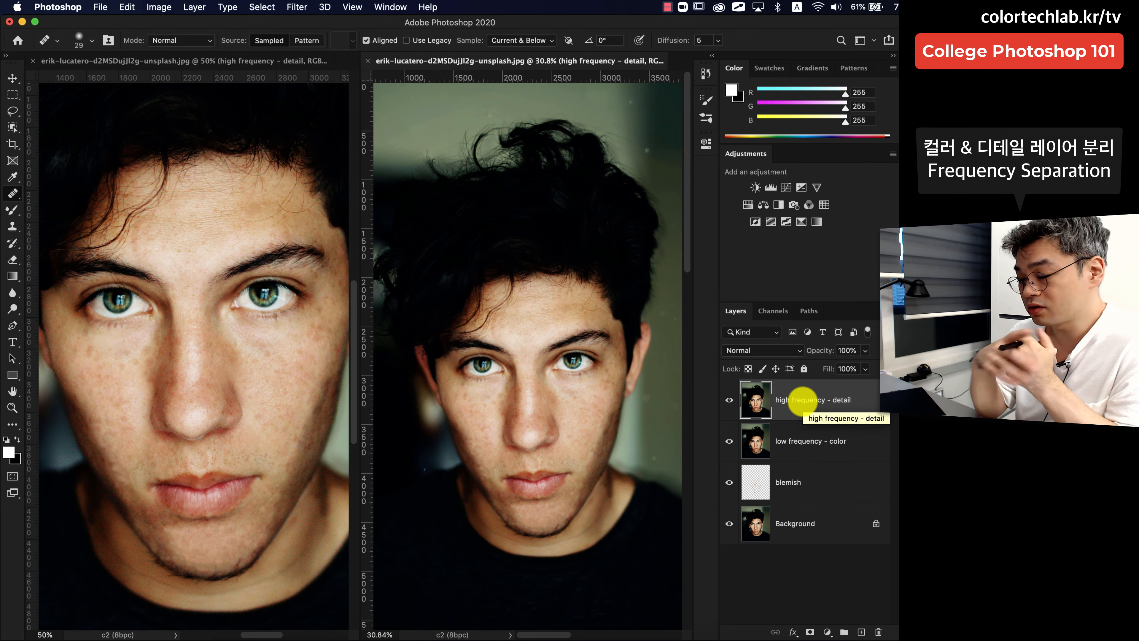
- Hide the "high frequency - detail" layer and open Gaussian Blur on "low frequency - color", previewing the skin beneath the eye
{"action": "left_click", "coordinate": [794, 442]}
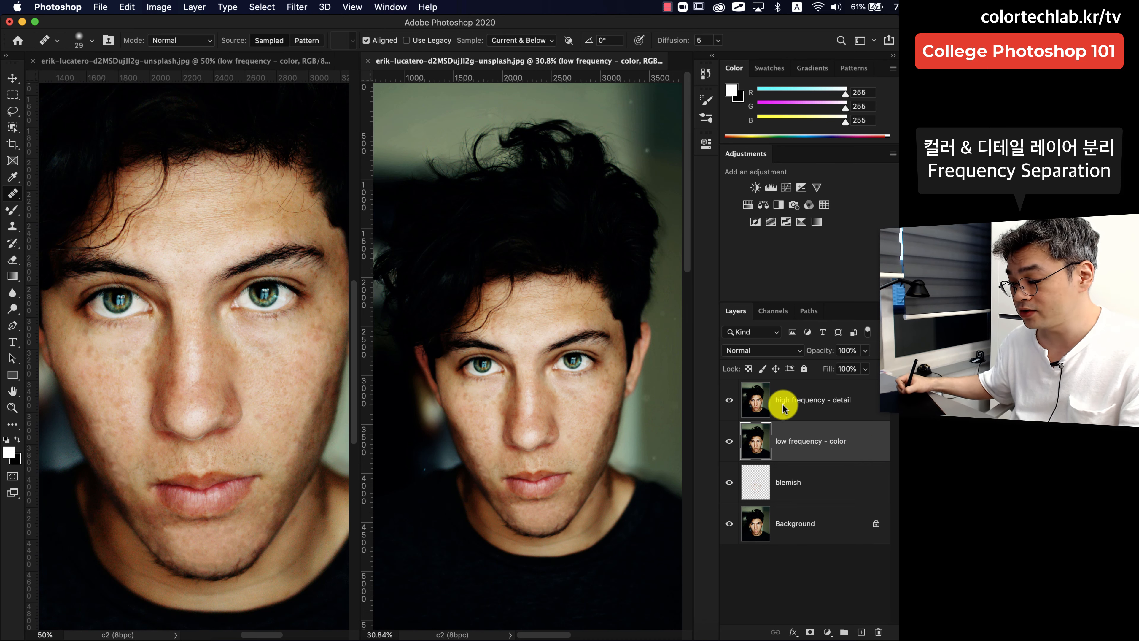
{"action": "left_click", "coordinate": [728, 401]}
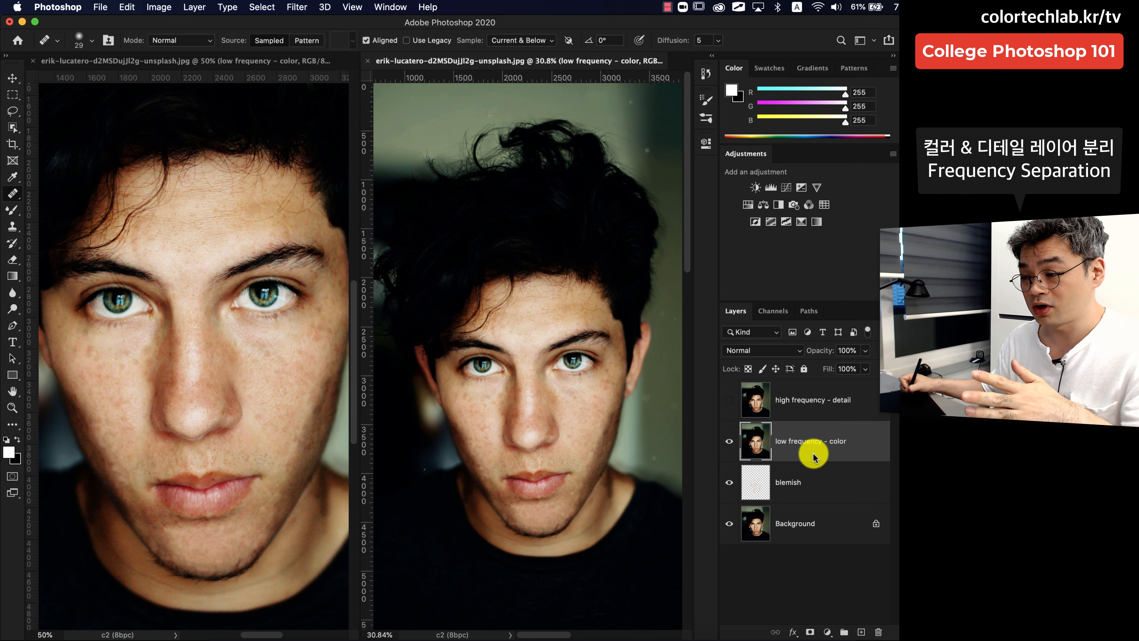
{"action": "left_click", "coordinate": [307, 10]}
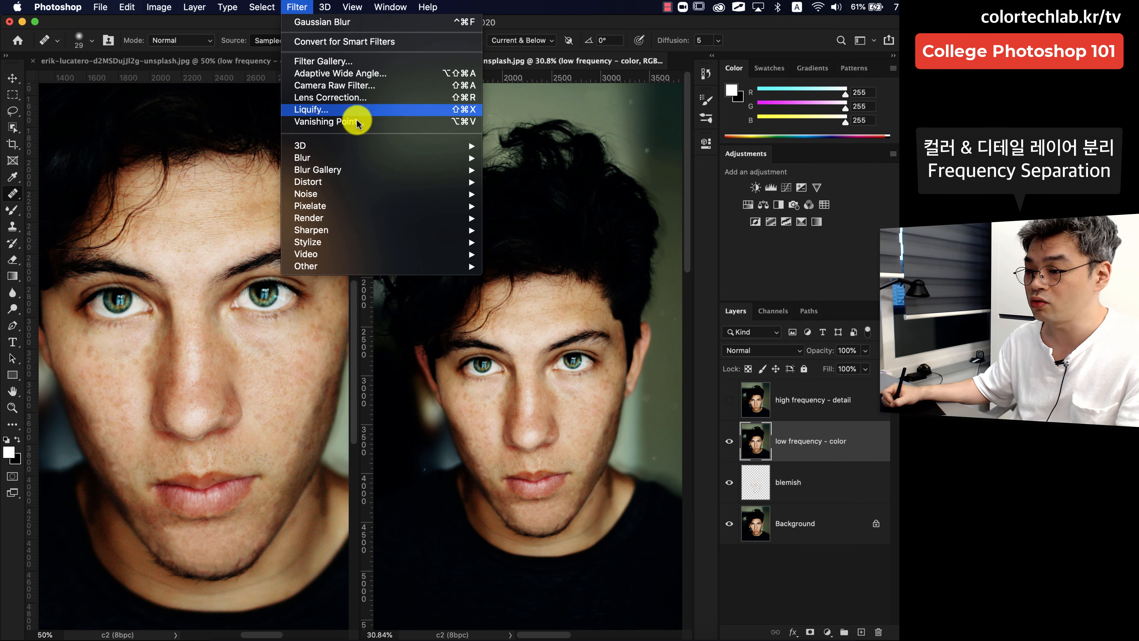
{"action": "mouse_move", "coordinate": [464, 163]}
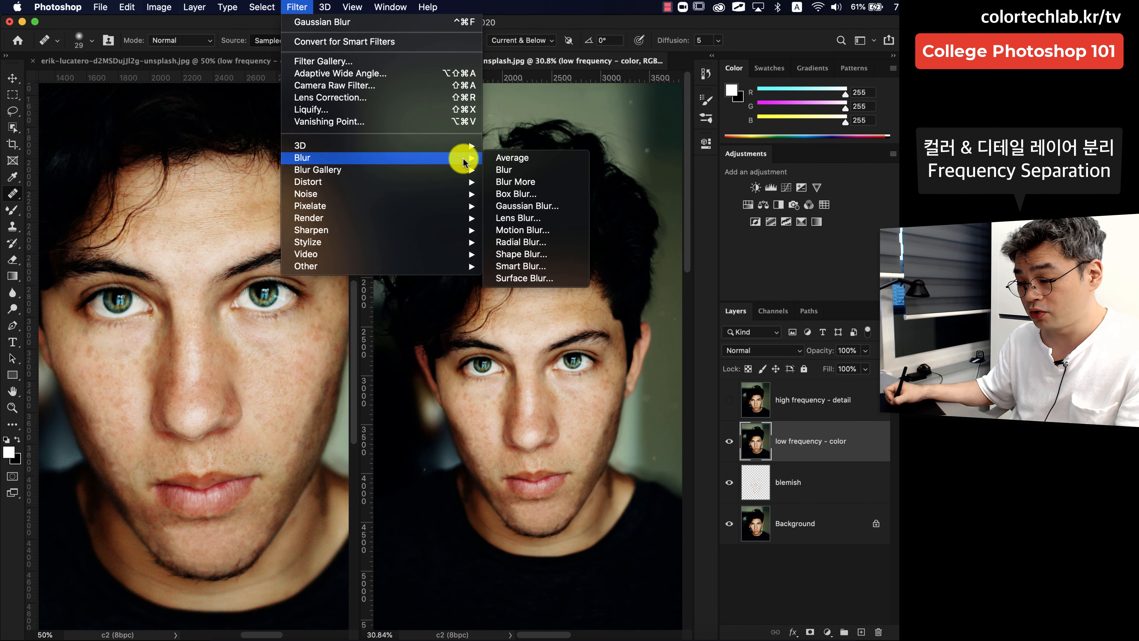
{"action": "left_click", "coordinate": [558, 210]}
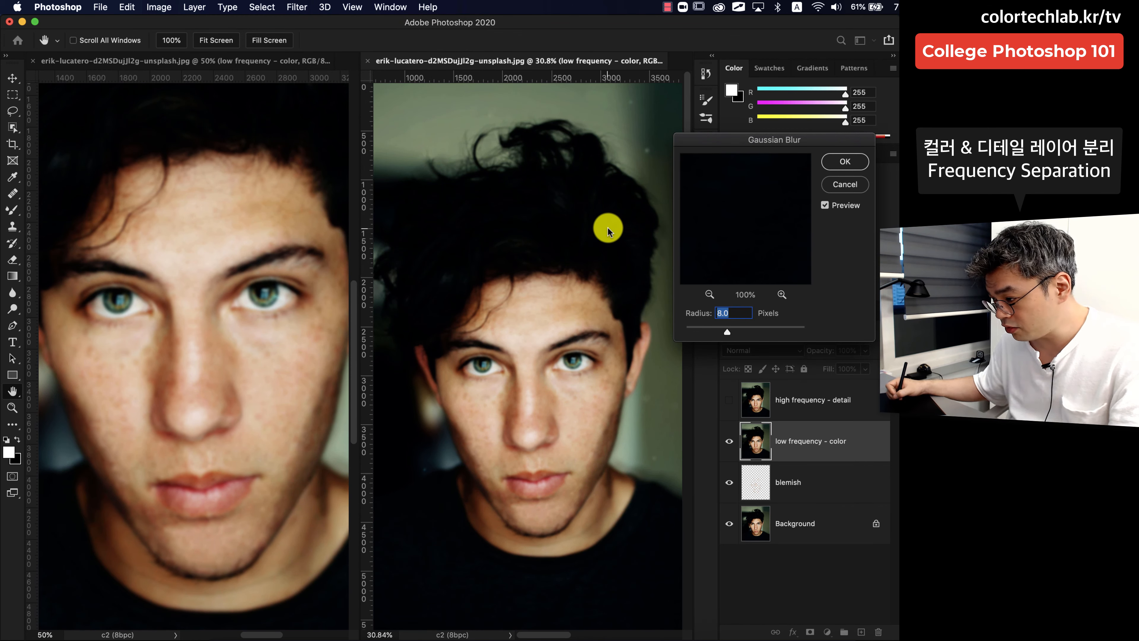
{"action": "left_click", "coordinate": [554, 376]}
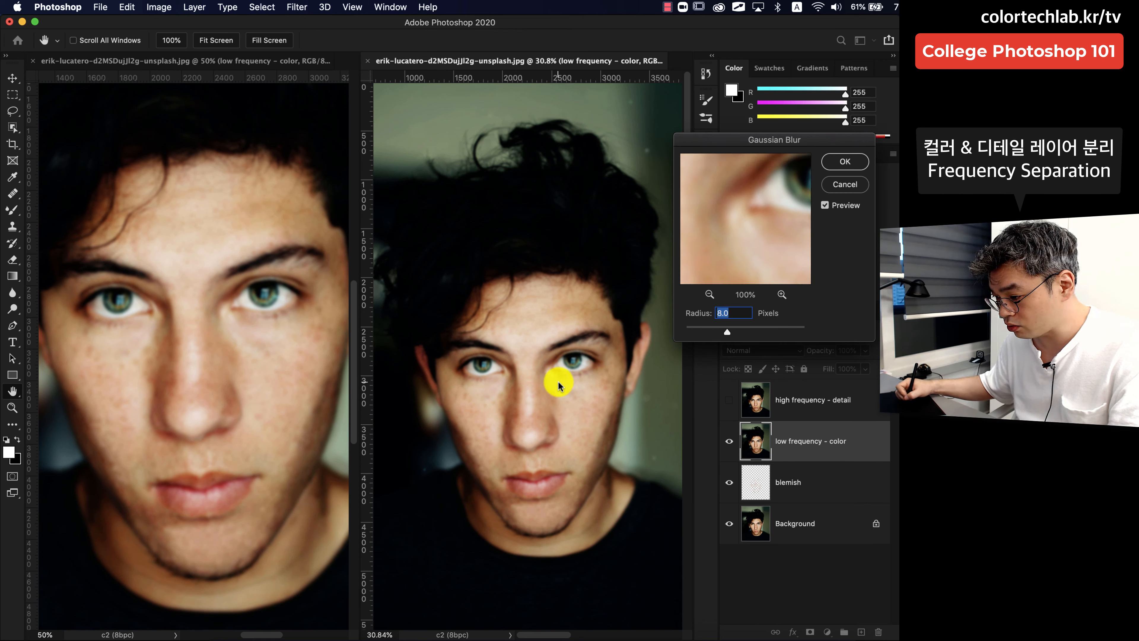
{"action": "left_click", "coordinate": [566, 394]}
{"action": "left_click", "coordinate": [557, 379]}
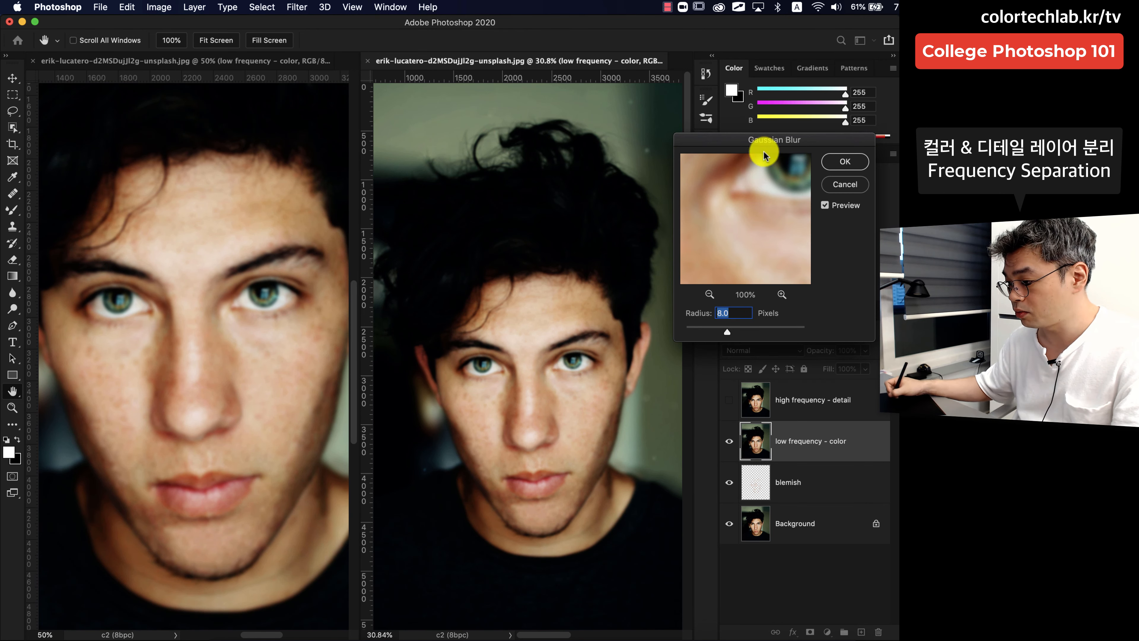
{"action": "left_click_drag", "start_coordinate": [772, 144], "coordinate": [655, 122]}
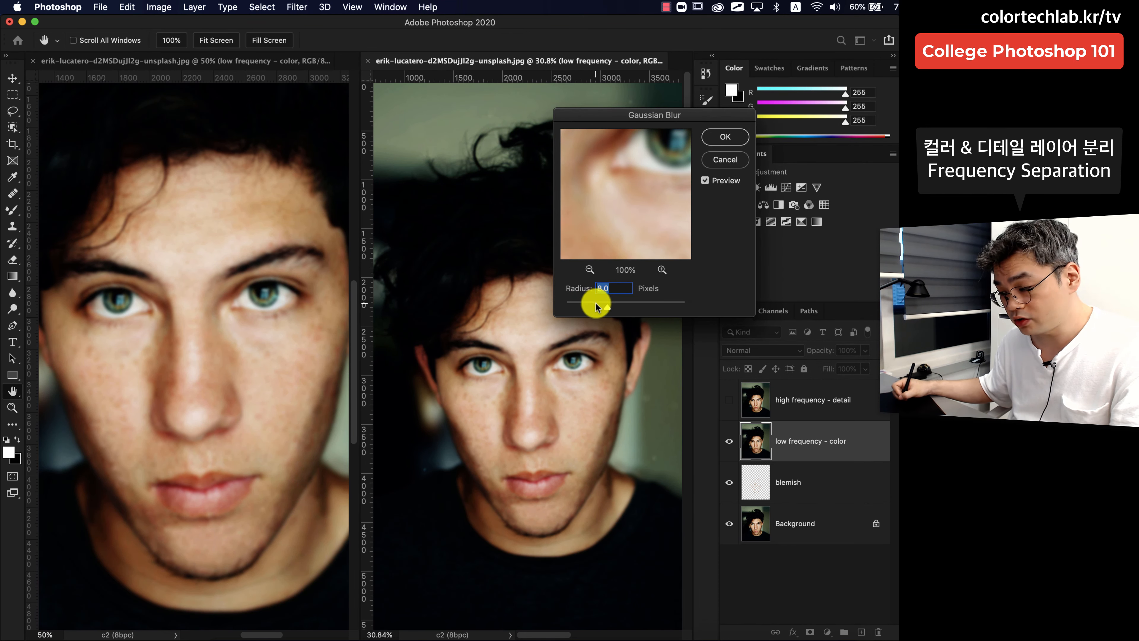
- Reduce the Gaussian Blur radius to 0.1 pixels and examine the skin texture beneath the eye in the preview
{"action": "left_click_drag", "start_coordinate": [605, 309], "coordinate": [547, 379]}
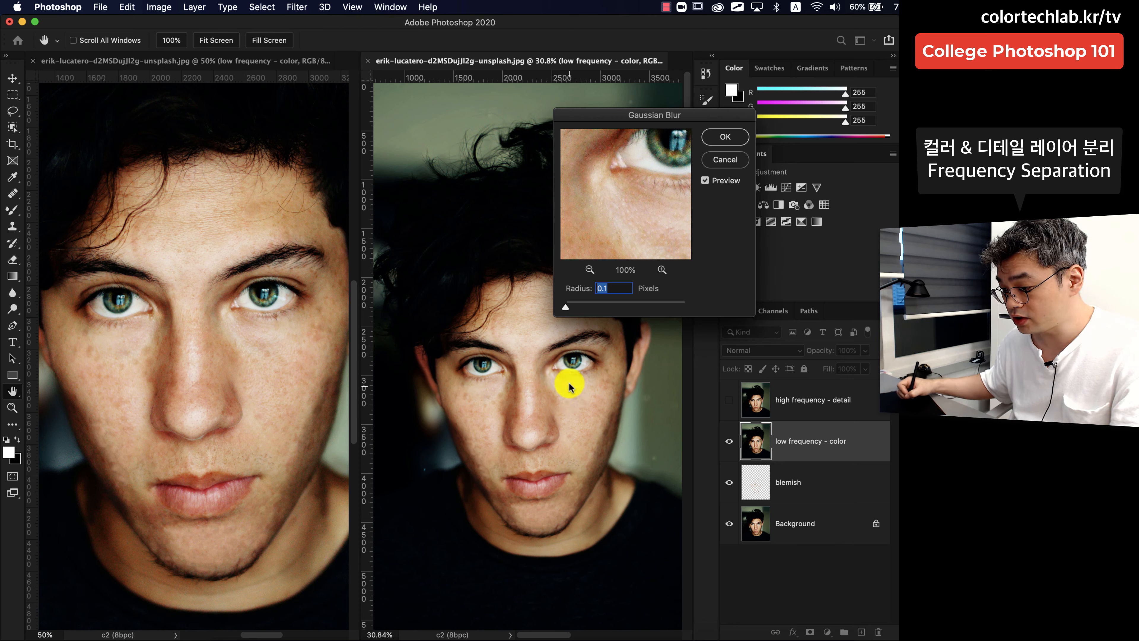
{"action": "left_click", "coordinate": [553, 375]}
{"action": "left_click", "coordinate": [561, 387]}
{"action": "left_click", "coordinate": [561, 377]}
{"action": "left_click", "coordinate": [564, 384]}
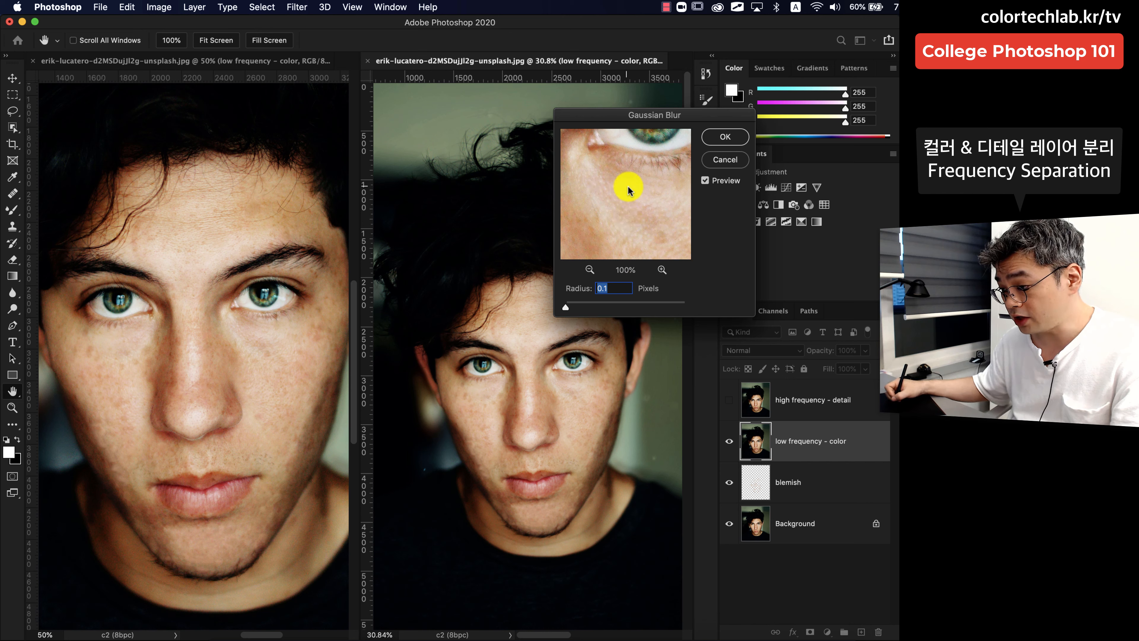
{"action": "left_click_drag", "start_coordinate": [640, 205], "coordinate": [655, 175]}
{"action": "left_click", "coordinate": [661, 270]}
{"action": "left_click", "coordinate": [589, 270]}
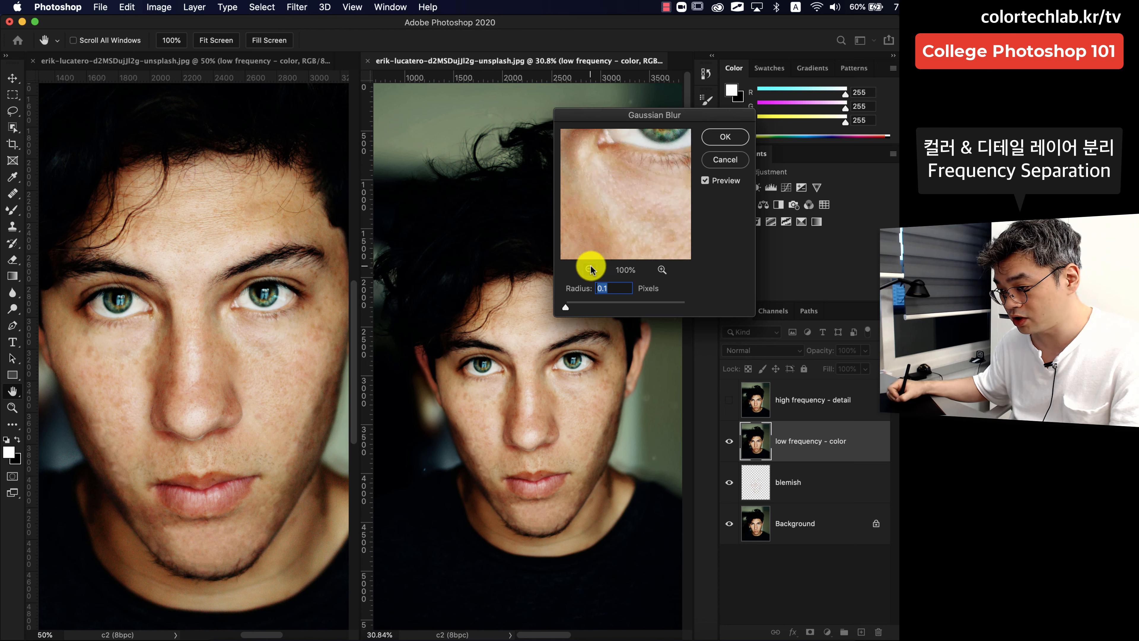
{"action": "left_click_drag", "start_coordinate": [637, 220], "coordinate": [602, 215]}
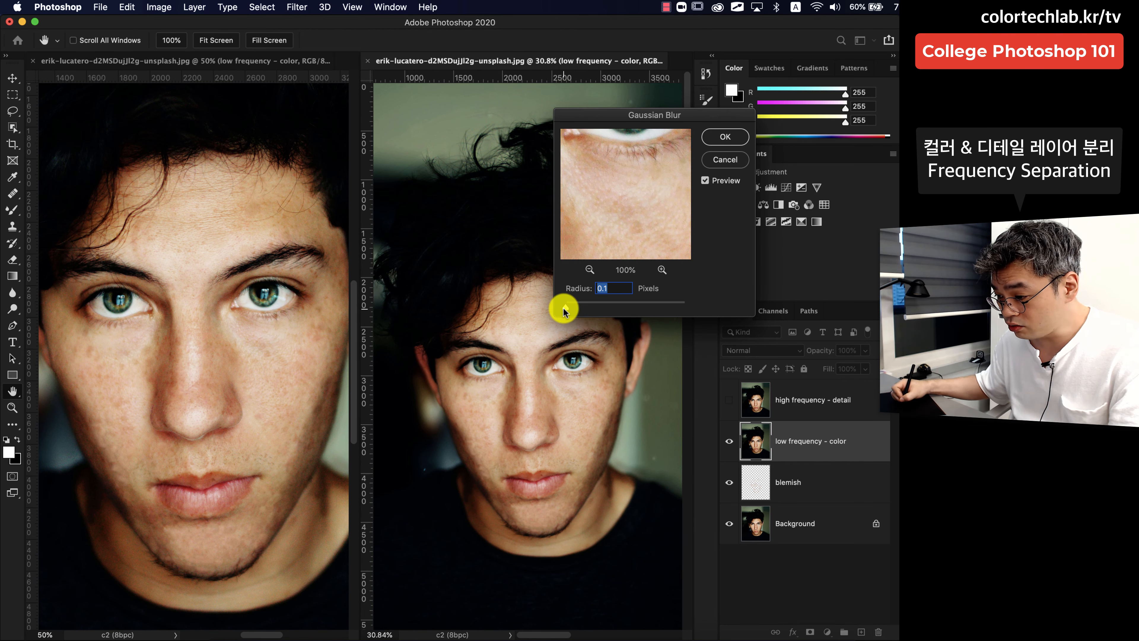
- Set the Gaussian Blur radius to 8.0 pixels and apply it to the "low frequency - color" layer
{"action": "mouse_move", "coordinate": [565, 312]}
{"action": "left_mouse_down"}
{"action": "mouse_move", "coordinate": [607, 304]}
{"action": "mouse_move", "coordinate": [586, 303]}
{"action": "left_mouse_up"}
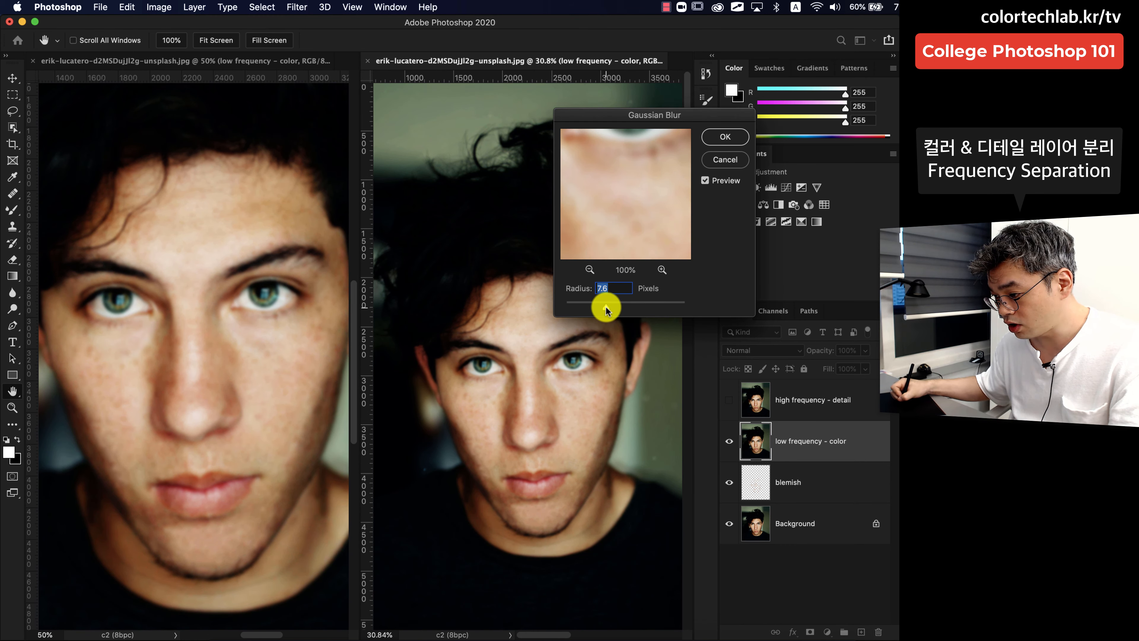
{"action": "left_click_drag", "start_coordinate": [610, 308], "coordinate": [608, 310]}
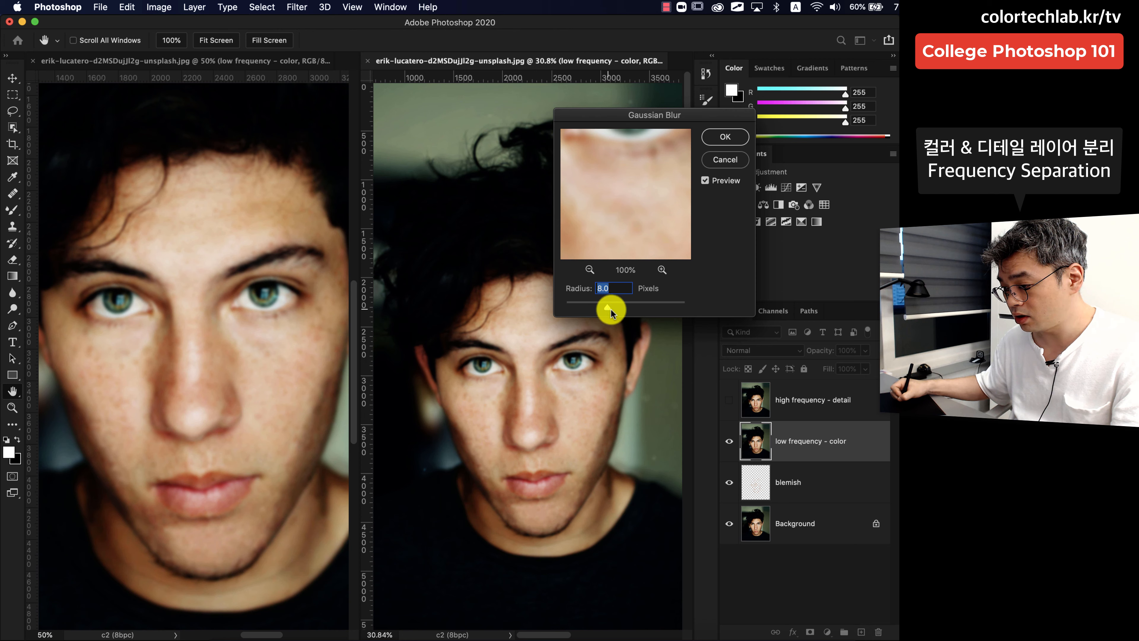
{"action": "left_click_drag", "start_coordinate": [679, 210], "coordinate": [628, 262]}
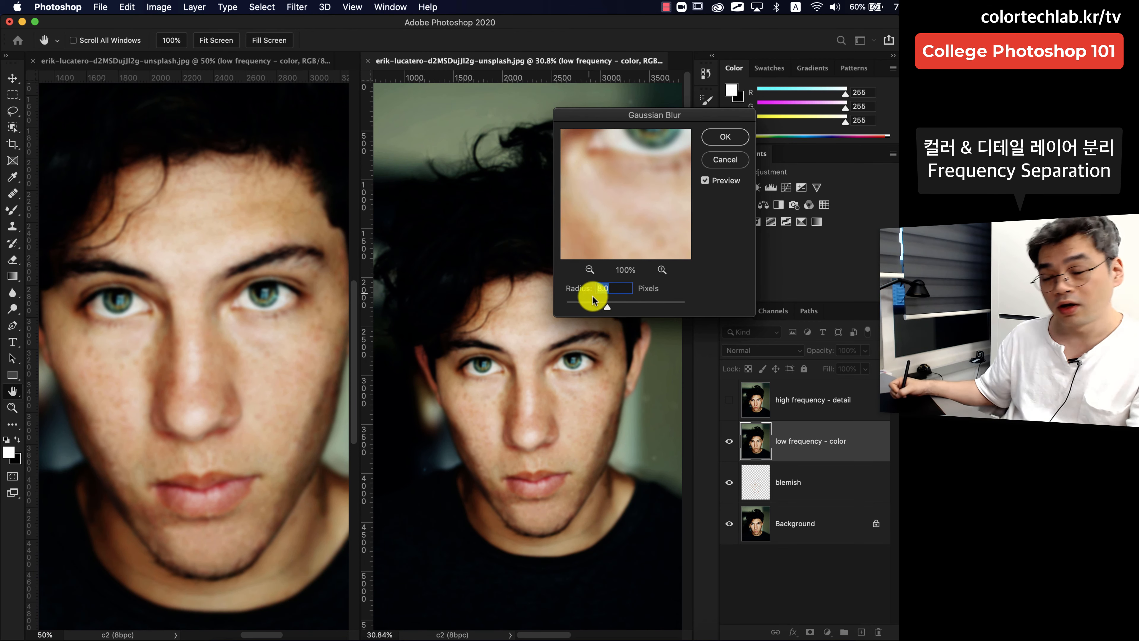
{"action": "left_click", "coordinate": [731, 138]}
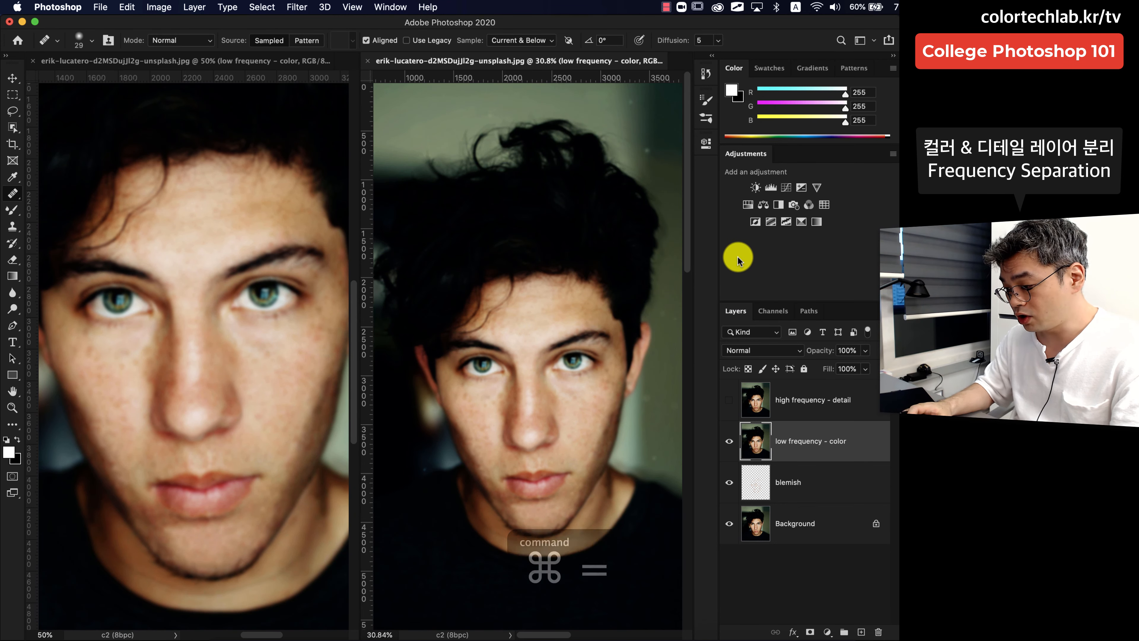
- Select the "high frequency - detail" layer, compare the face with it on and off, and leave it shown
{"action": "key", "text": "super+equal"}
{"action": "key", "text": "super+equal"}
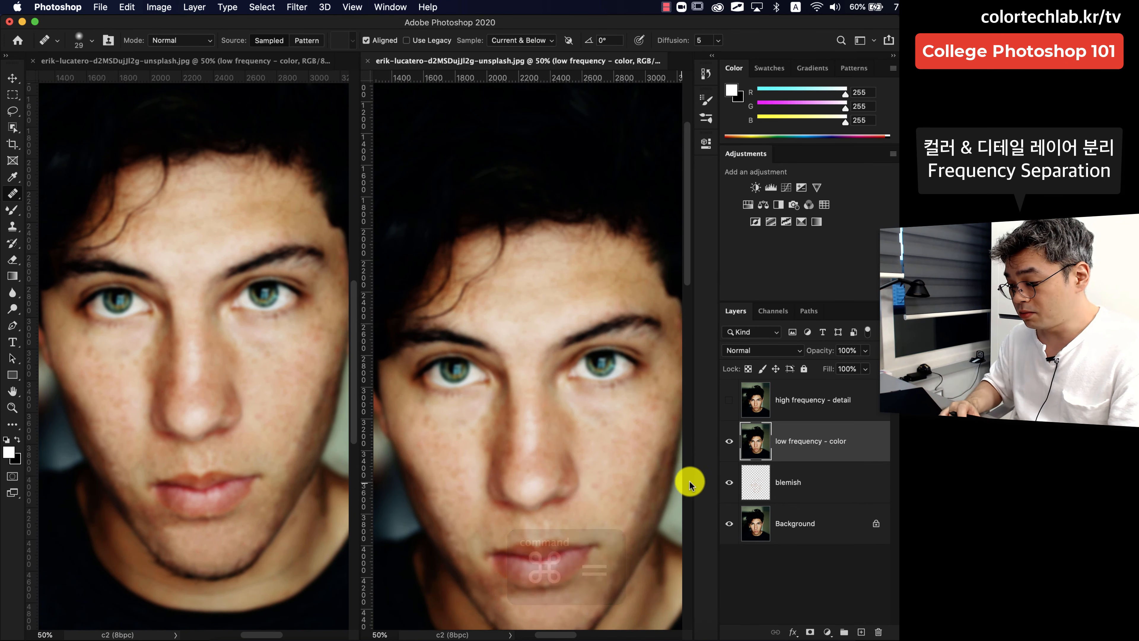
{"action": "left_click_drag", "start_coordinate": [648, 517], "coordinate": [615, 458]}
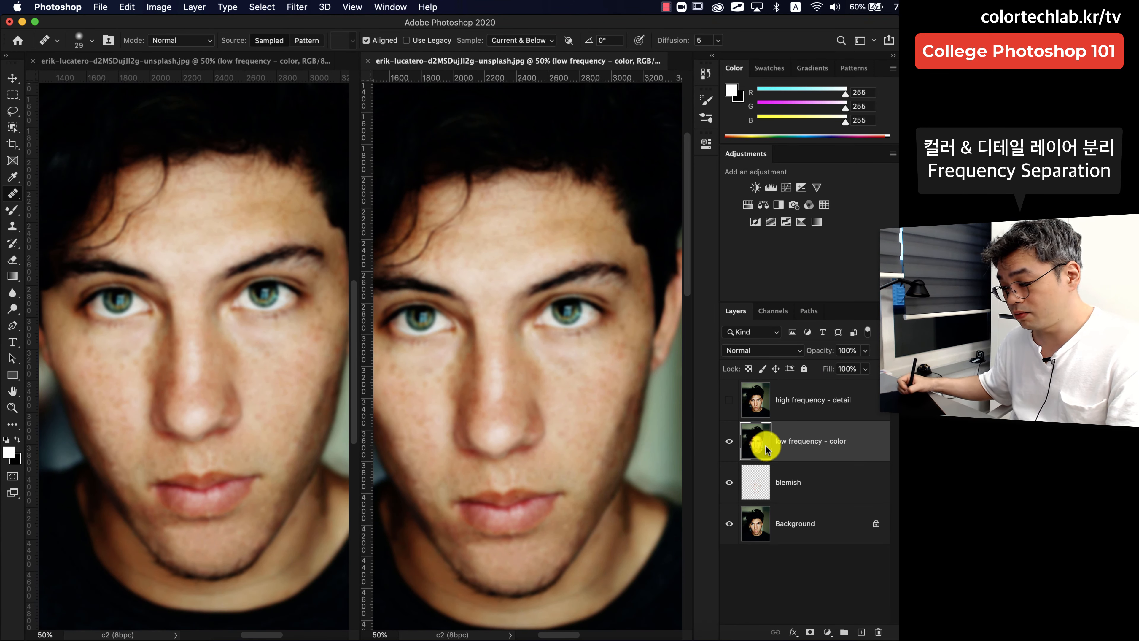
{"action": "left_click", "coordinate": [827, 399]}
{"action": "left_click", "coordinate": [728, 400]}
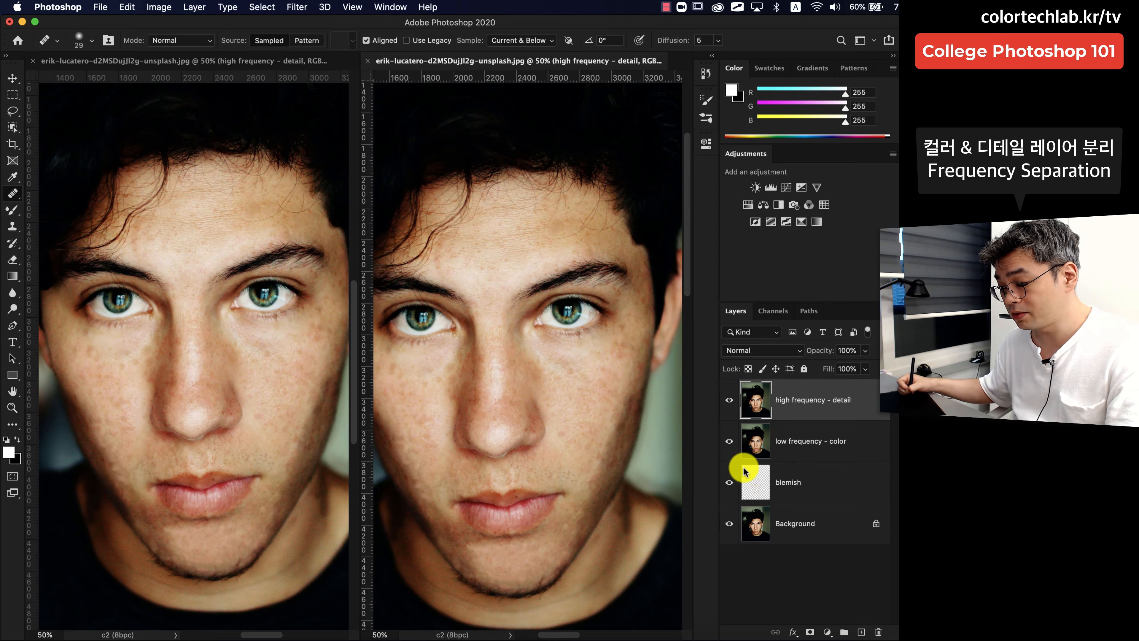
{"action": "left_click", "coordinate": [728, 400]}
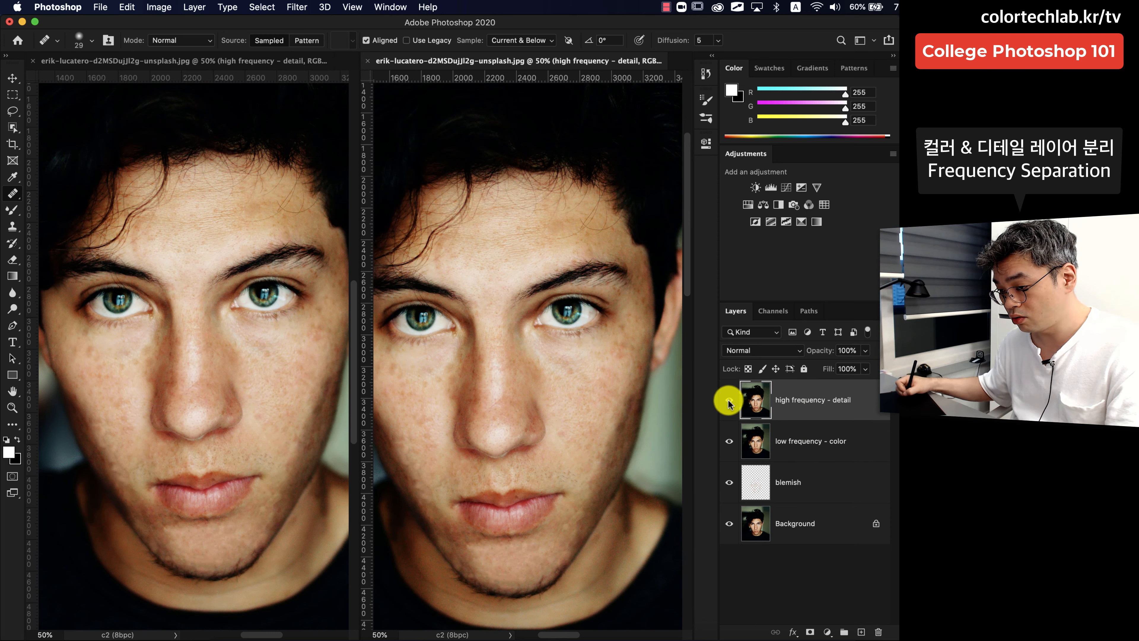
{"action": "left_click", "coordinate": [727, 399]}
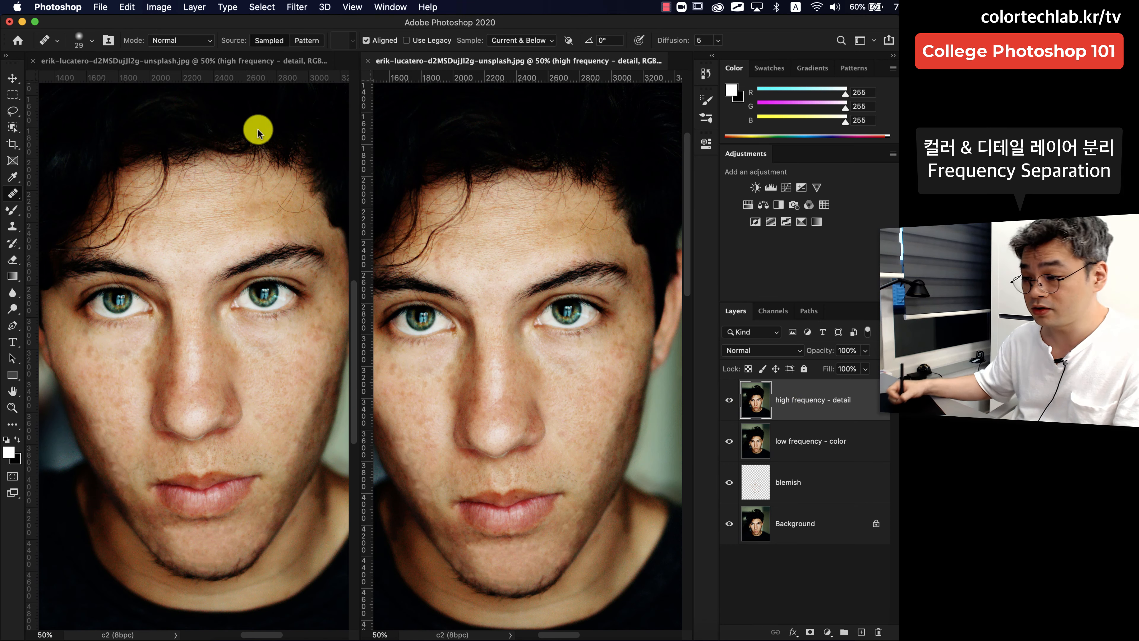
- Open Apply Image on the high-frequency layer and use "low frequency - color" as source layer with Subtract blending and scale 2
{"action": "left_click", "coordinate": [160, 8]}
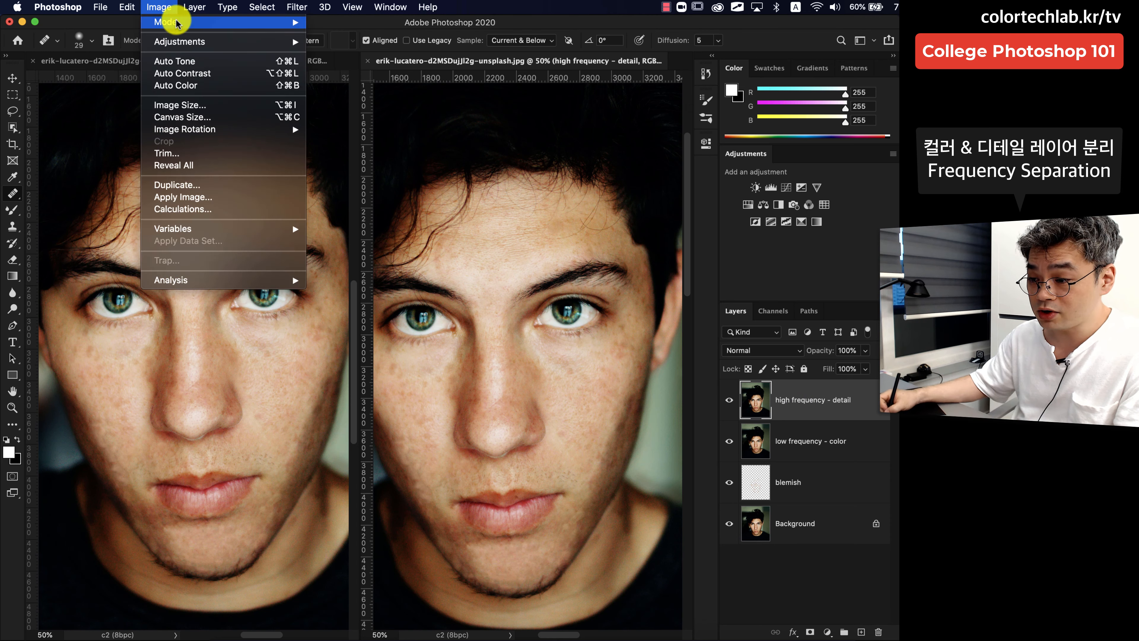
{"action": "left_click", "coordinate": [249, 199]}
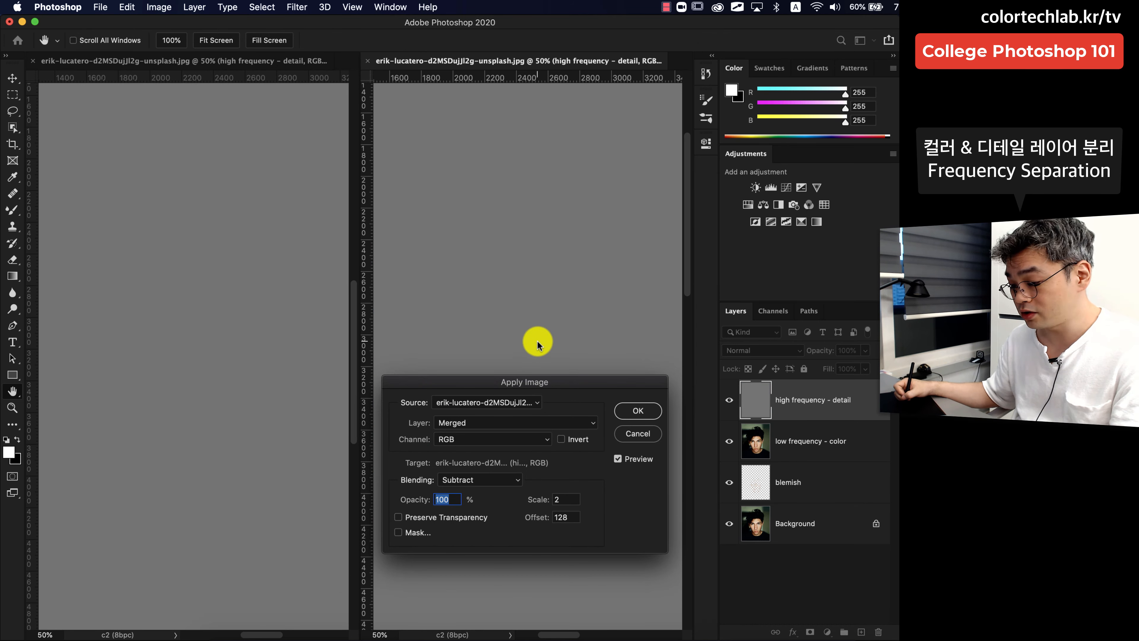
{"action": "left_click_drag", "start_coordinate": [589, 383], "coordinate": [595, 332]}
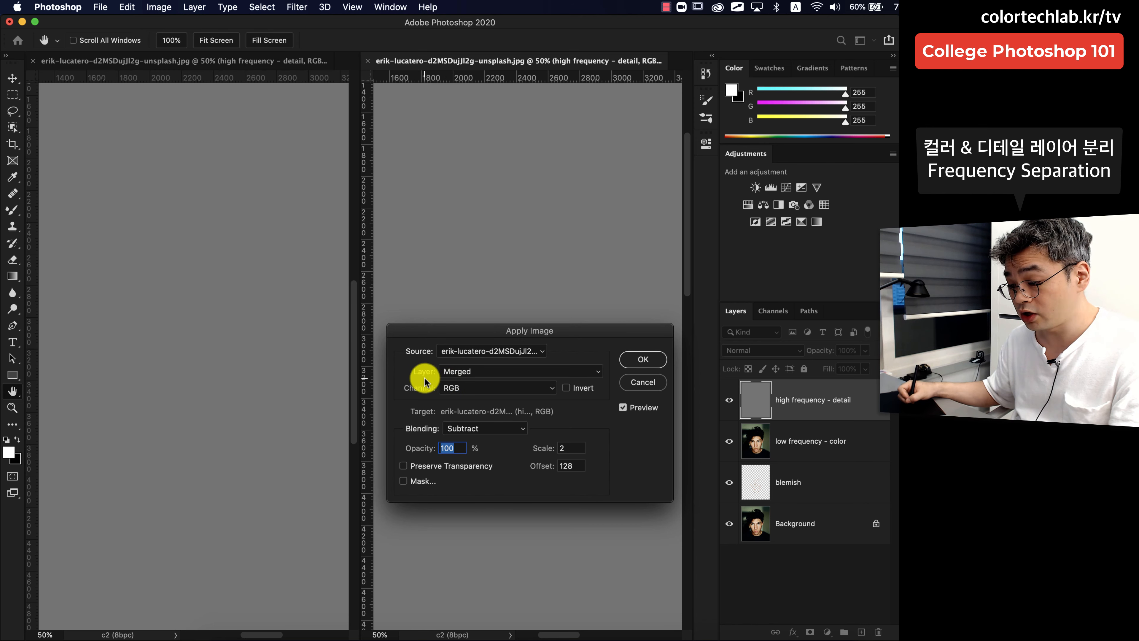
{"action": "left_click", "coordinate": [466, 372]}
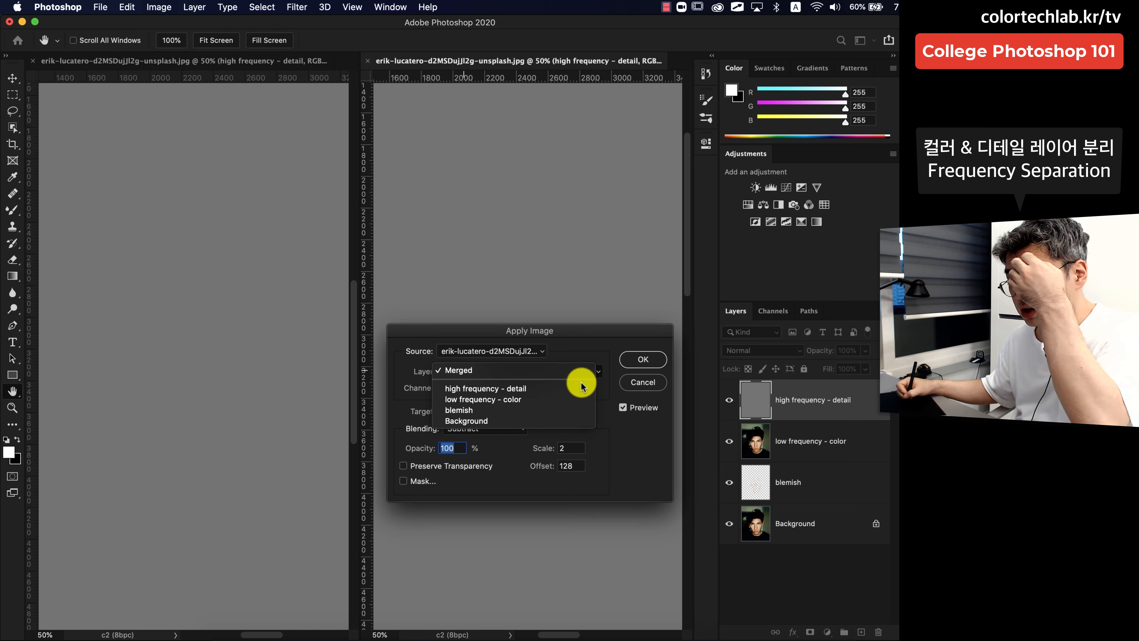
{"action": "left_click", "coordinate": [577, 399]}
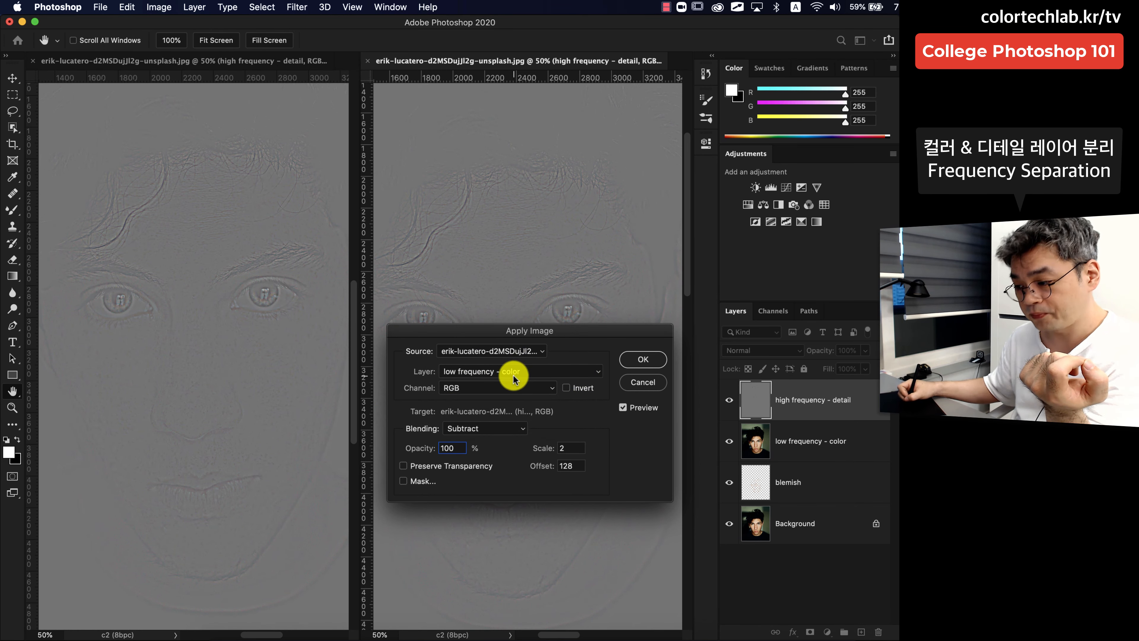
{"action": "left_click", "coordinate": [473, 429]}
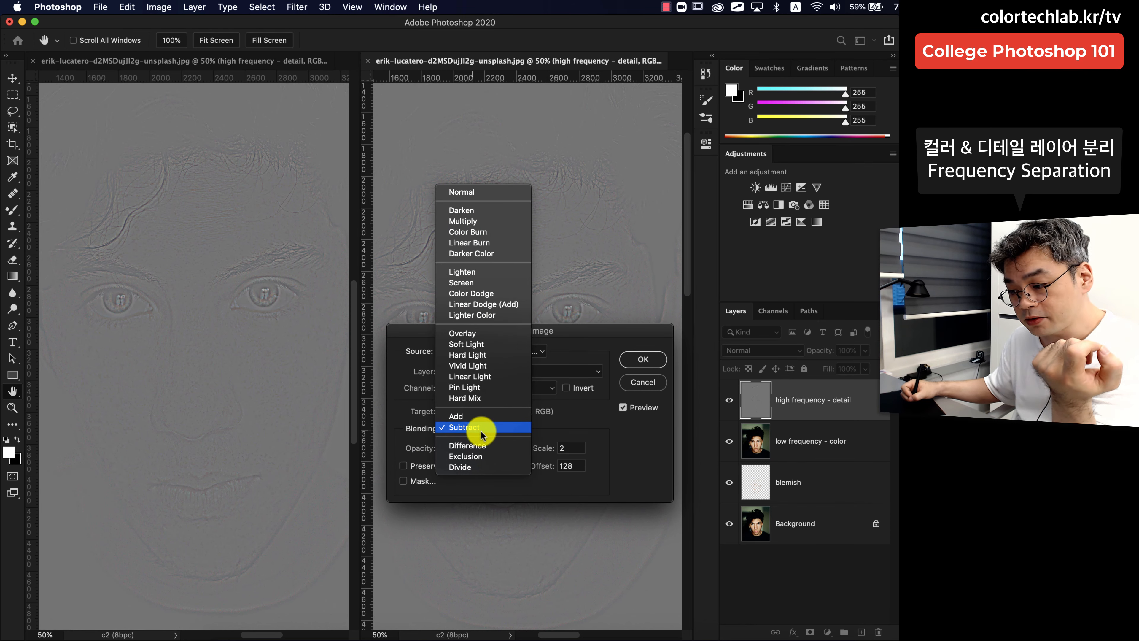
{"action": "left_click", "coordinate": [480, 428]}
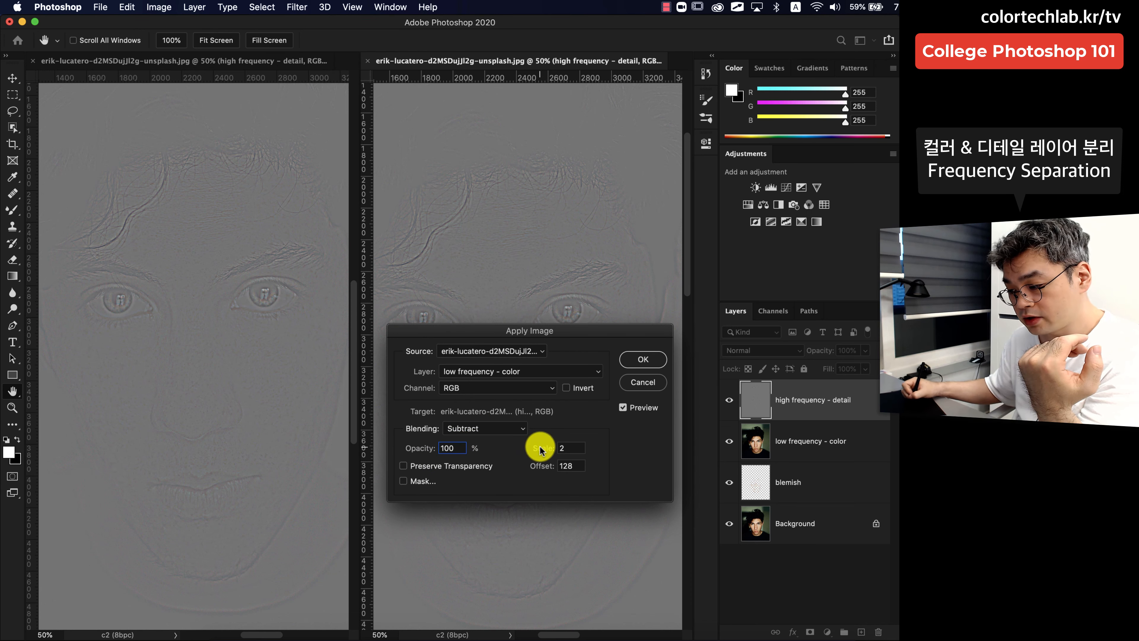
{"action": "double_click", "coordinate": [560, 449]}
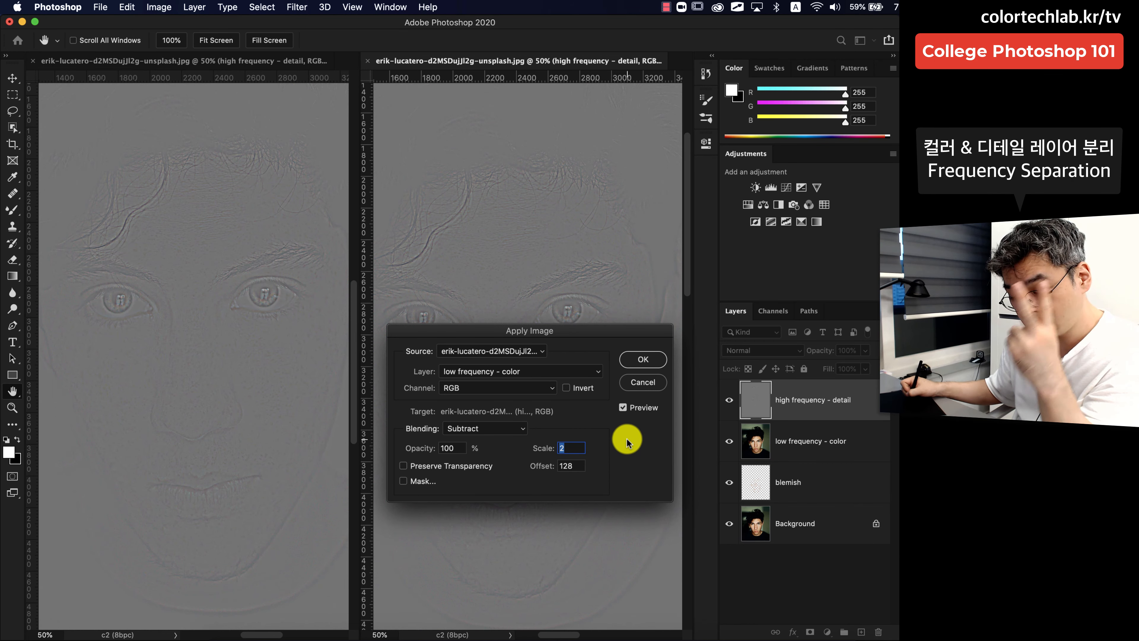
- Set the Apply Image offset to 0
{"action": "double_click", "coordinate": [569, 466]}
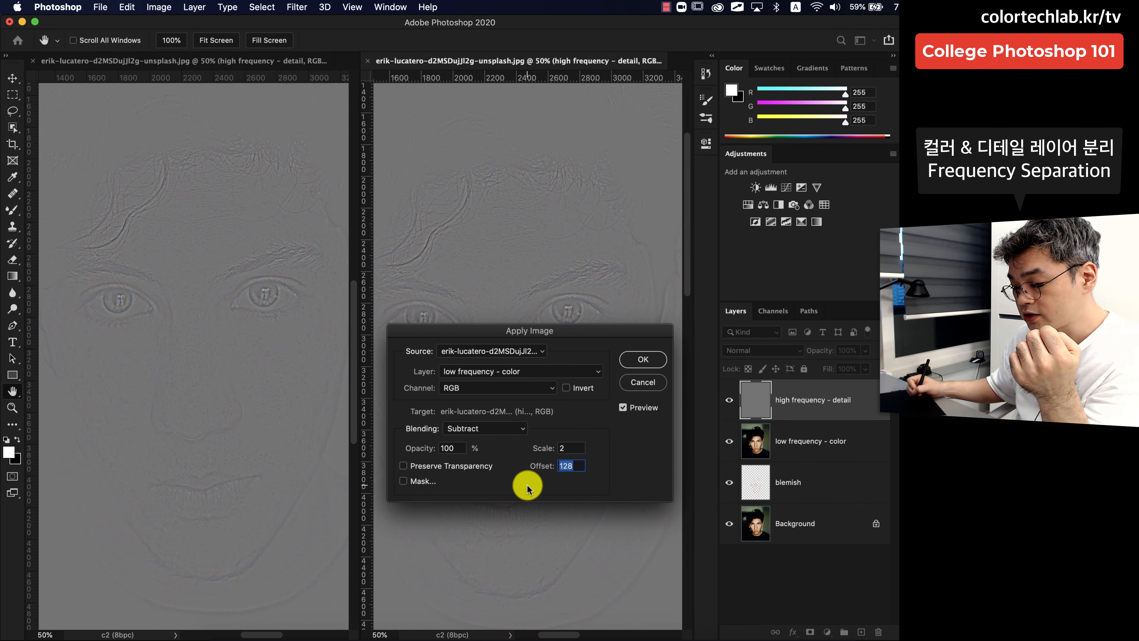
{"action": "type", "text": "0"}
{"action": "key", "text": "Tab"}
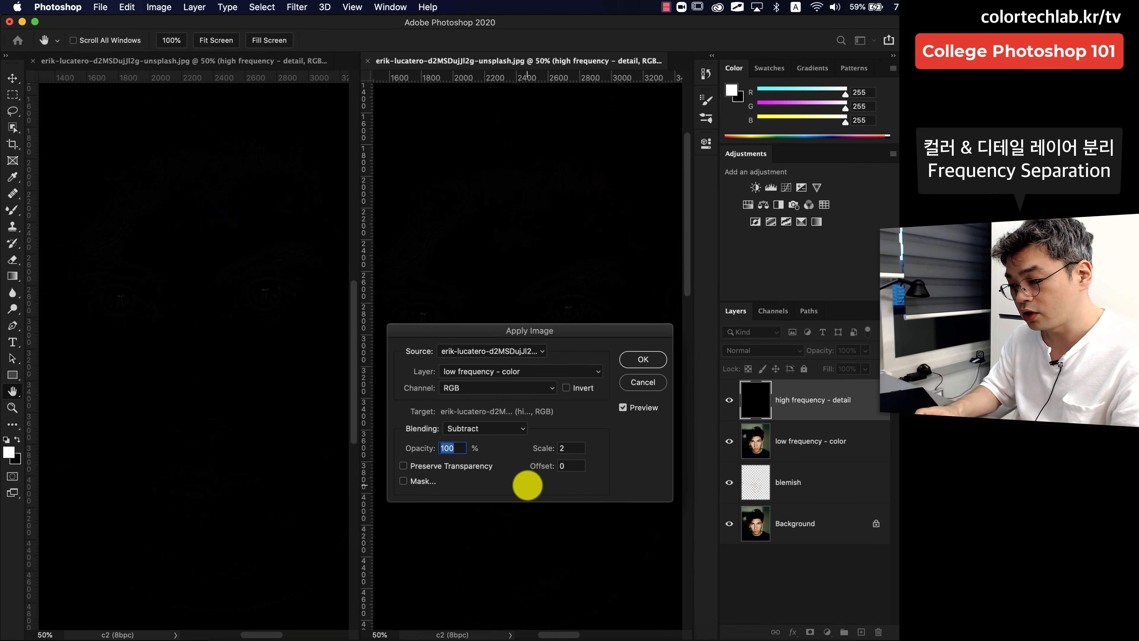
- Try an Apply Image offset of 255
{"action": "type", "text": "2"}
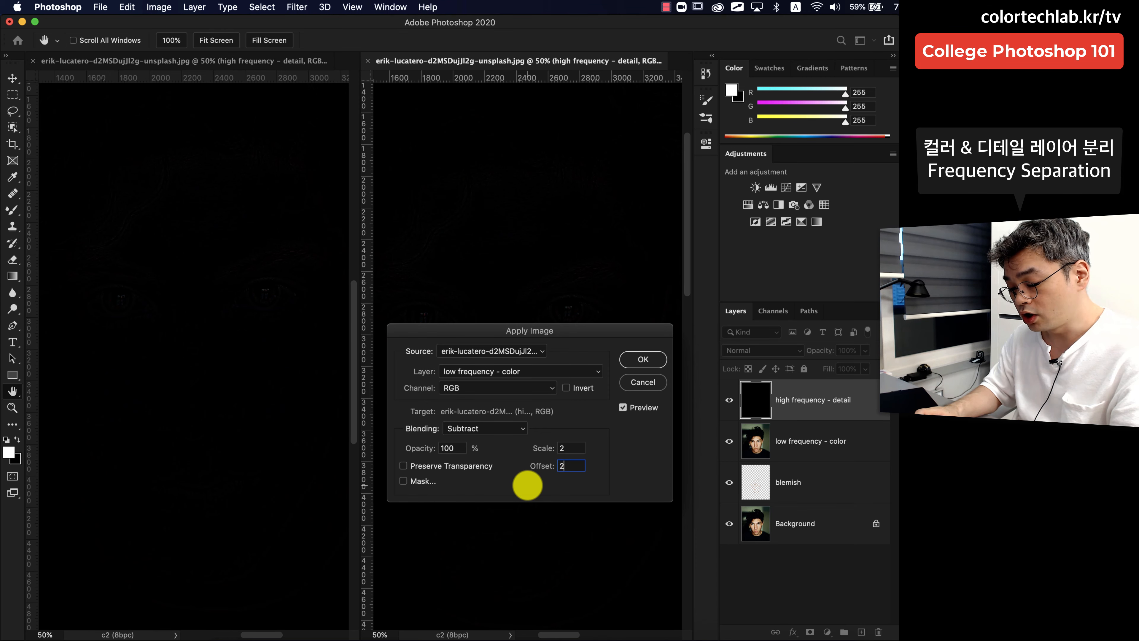
{"action": "type", "text": "55"}
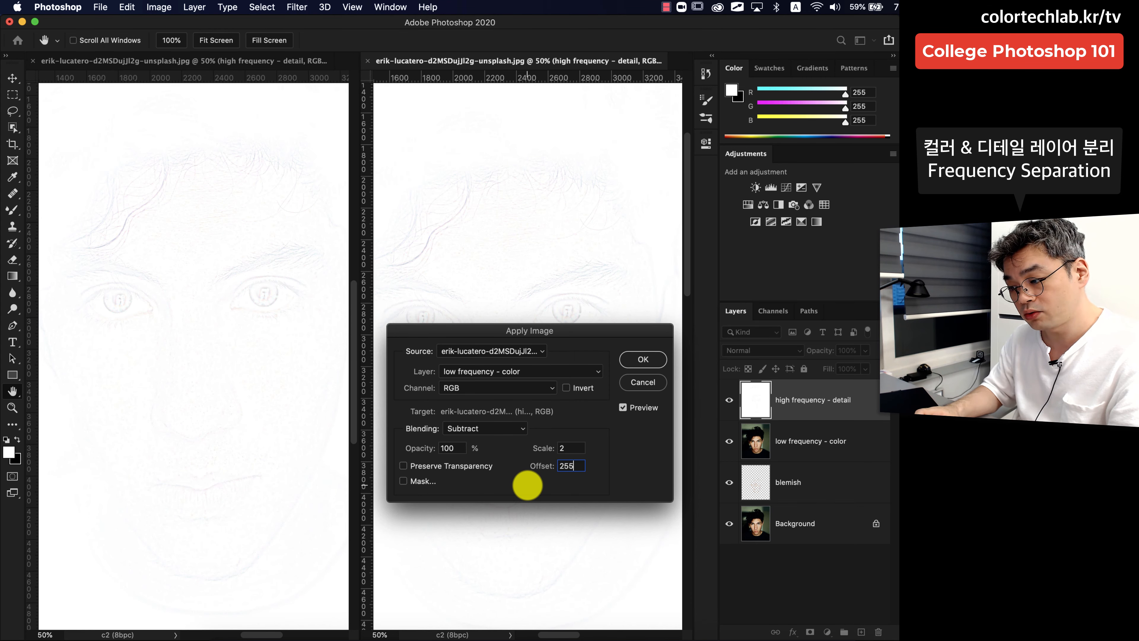
- Set the Apply Image offset to 128 and apply it to the "high frequency - detail" layer
{"action": "key", "text": "BackSpace"}
{"action": "key", "text": "BackSpace"}
{"action": "key", "text": "BackSpace"}
{"action": "type", "text": "128"}
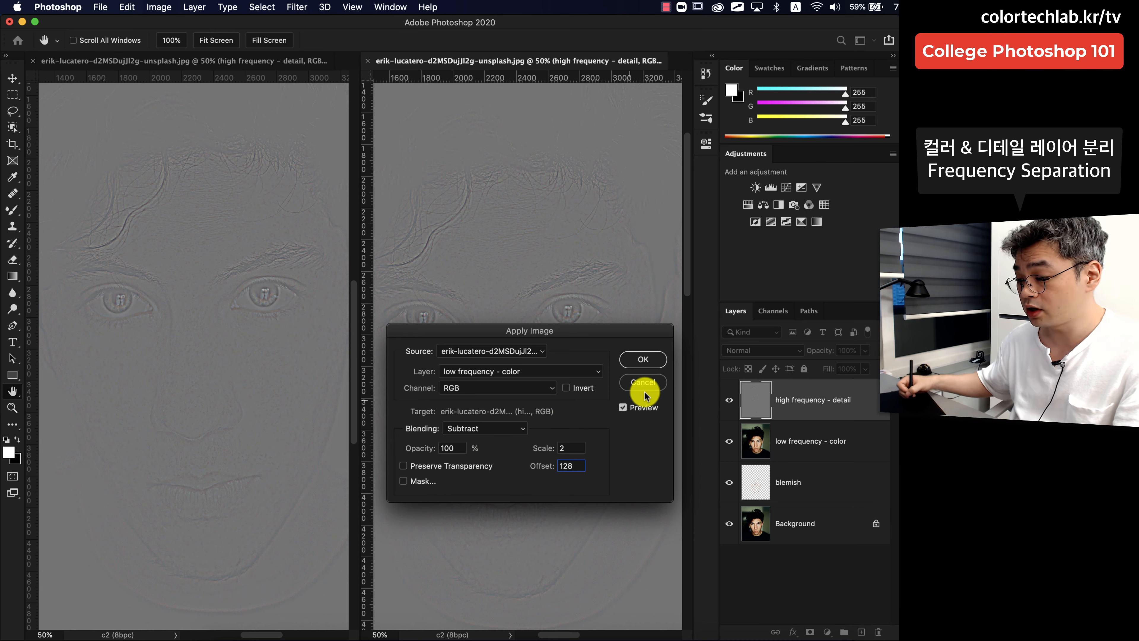
{"action": "left_click", "coordinate": [658, 360]}
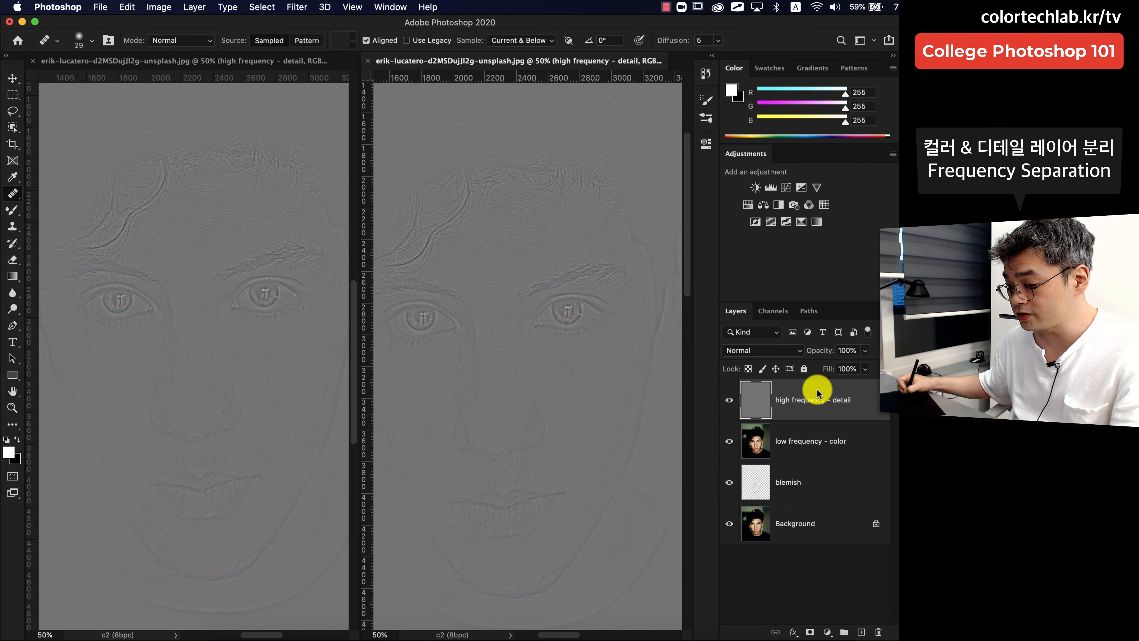
- Set the blend mode of the "high frequency - detail" layer to Linear Light
{"action": "left_click", "coordinate": [756, 352]}
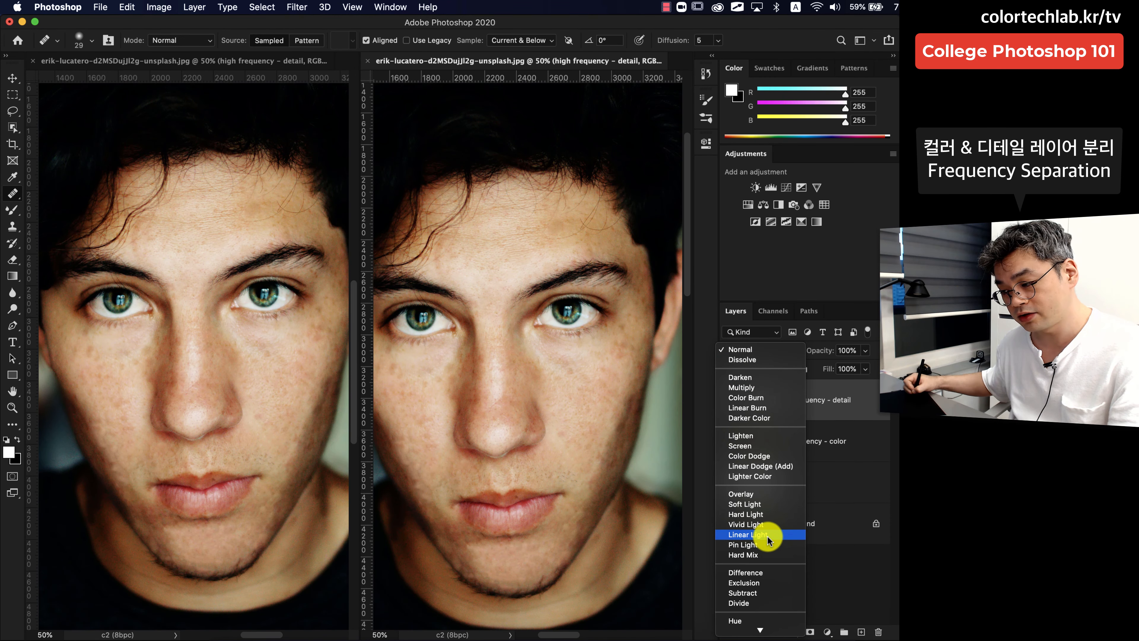
{"action": "left_click", "coordinate": [766, 536]}
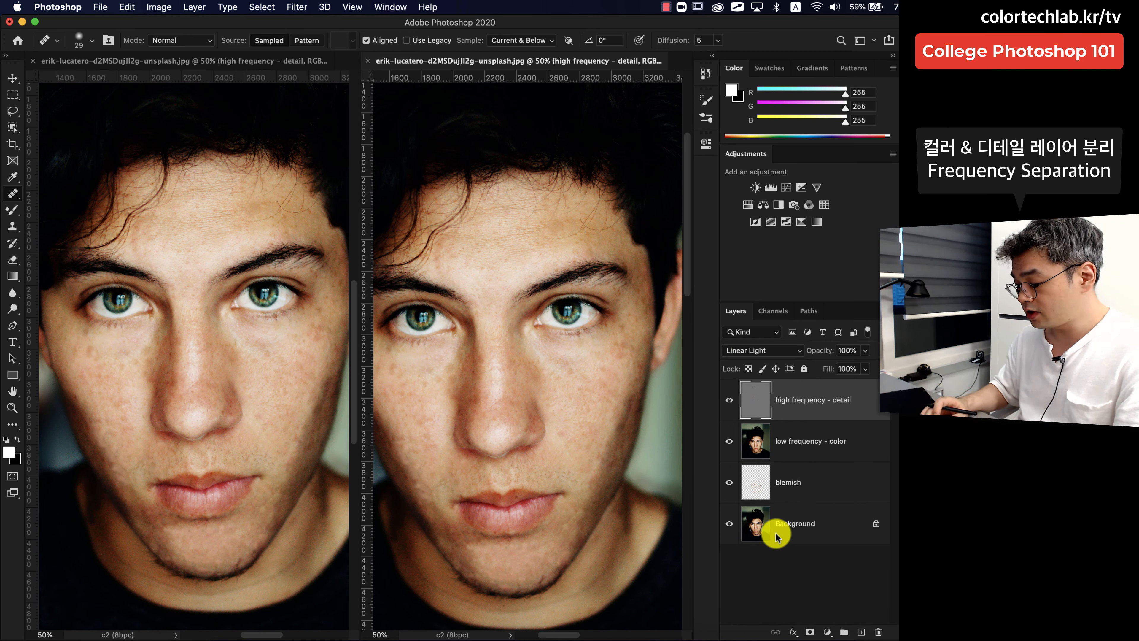
- Group the "high frequency - detail" and "low frequency - color" layers together
{"action": "left_click", "coordinate": [813, 433]}
{"action": "left_click", "coordinate": [824, 401]}
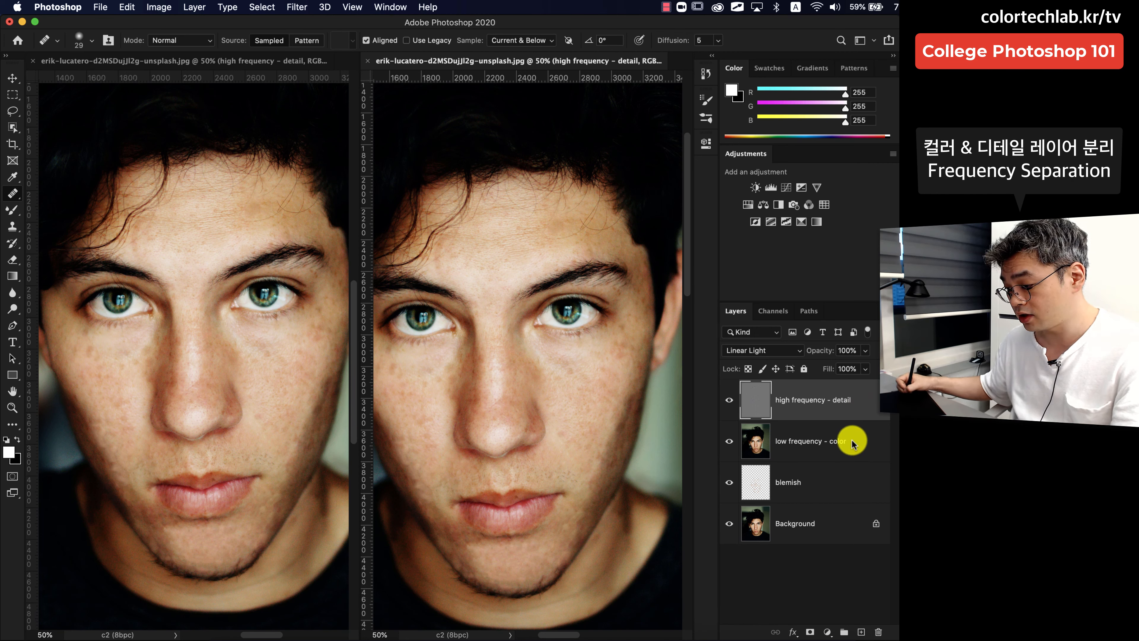
{"action": "left_click", "coordinate": [860, 453]}
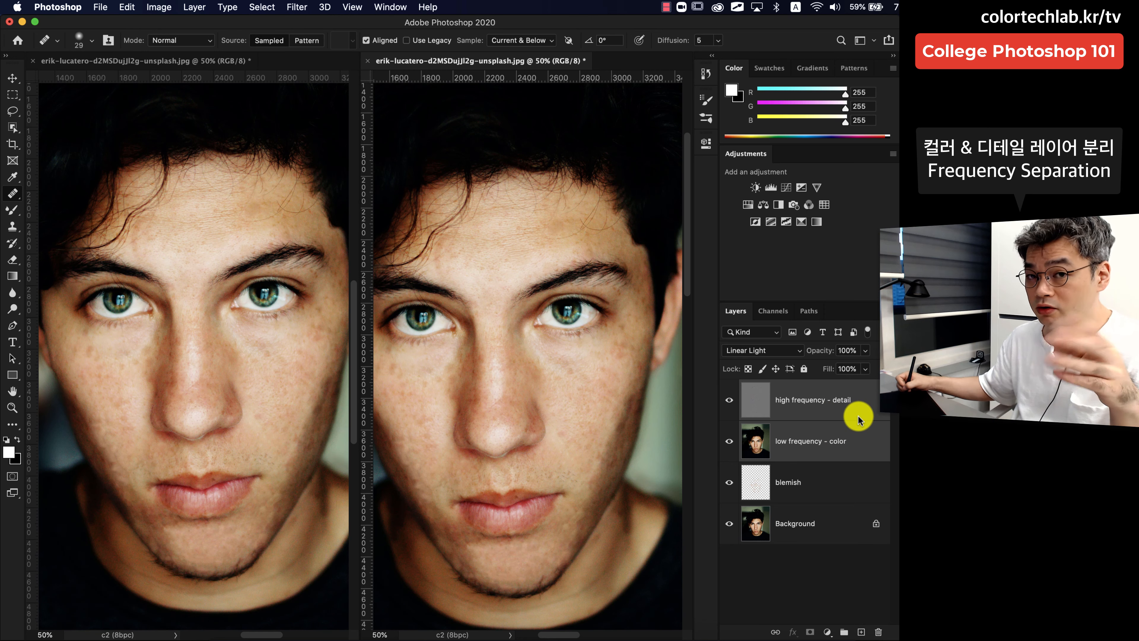
{"action": "key", "text": "super+g"}
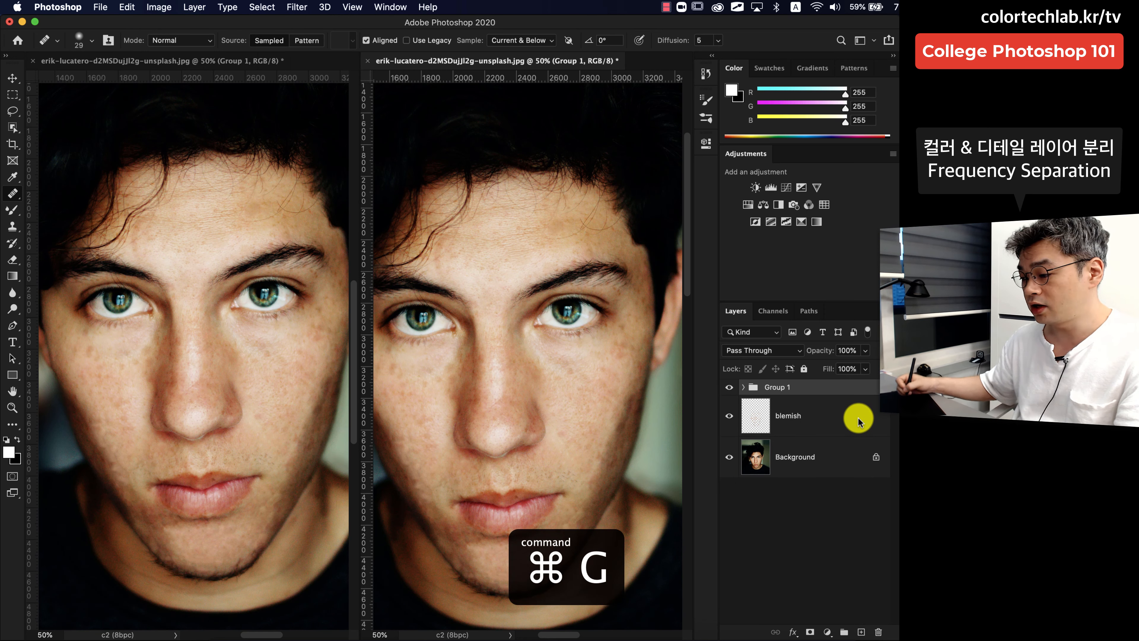
- Check the new group's contents, collapse it, and compare the portrait with the group hidden and shown
{"action": "left_click", "coordinate": [743, 387]}
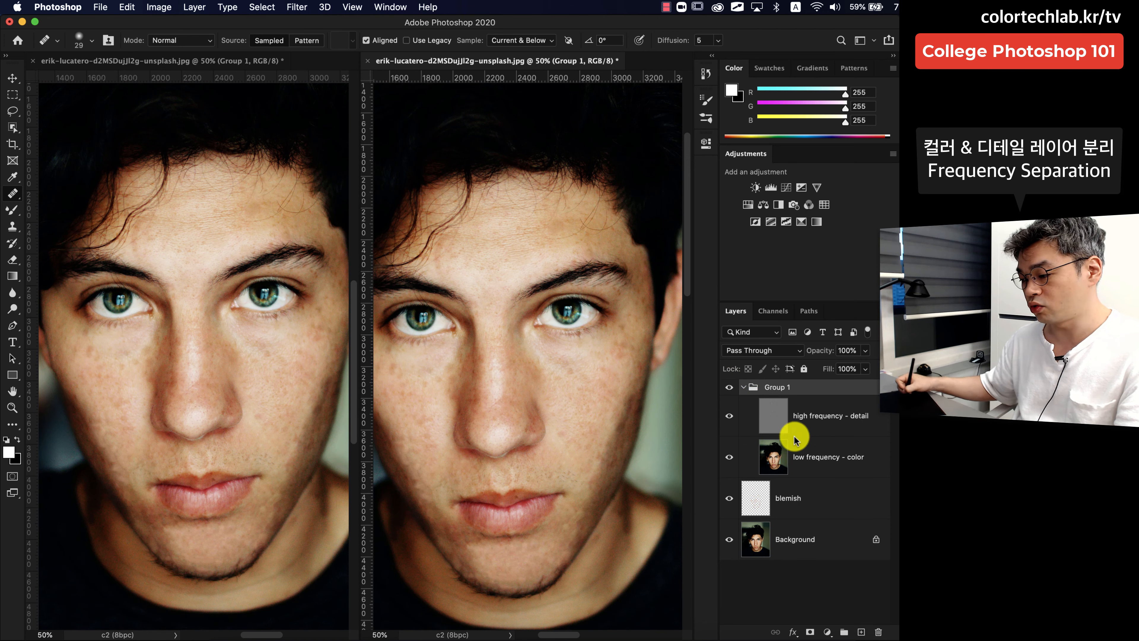
{"action": "left_click", "coordinate": [743, 387]}
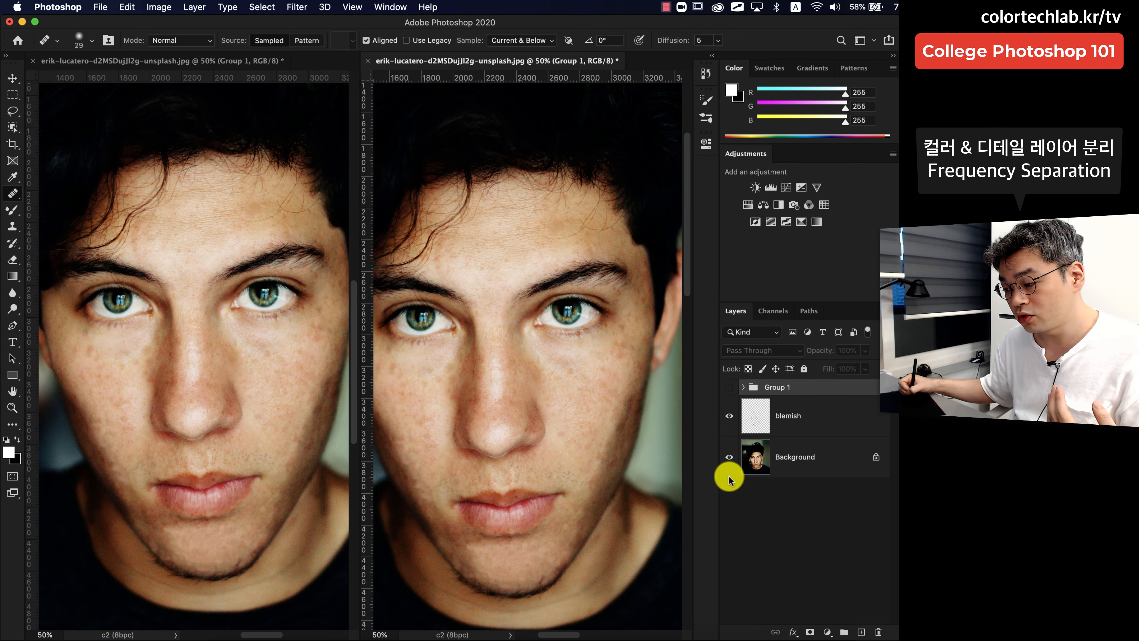
{"action": "left_click", "coordinate": [728, 387]}
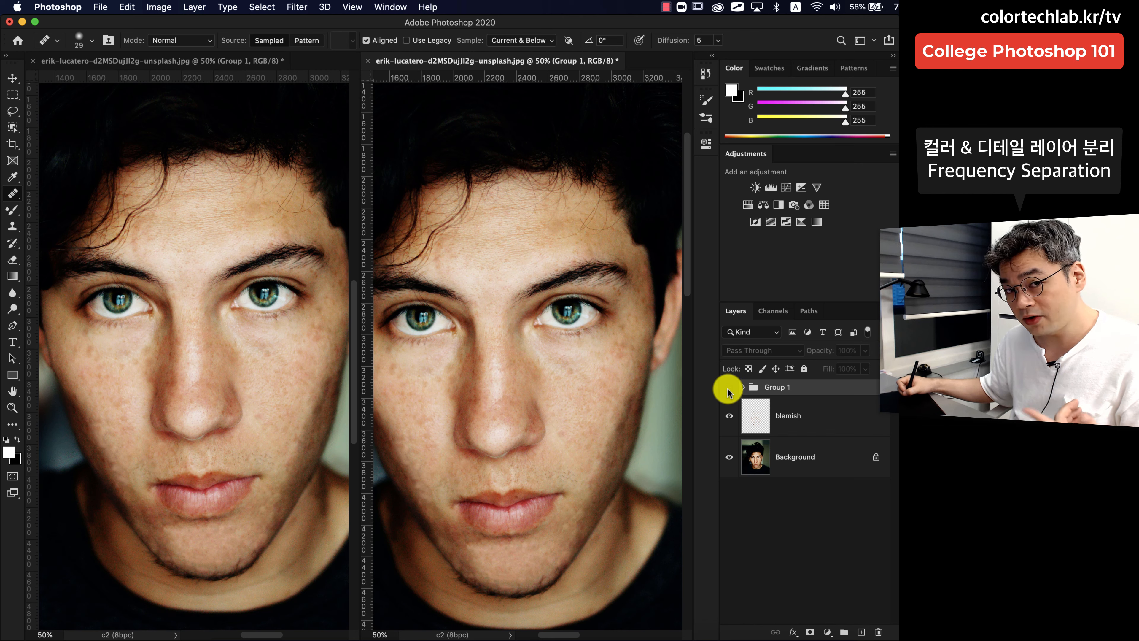
{"action": "left_click", "coordinate": [728, 388]}
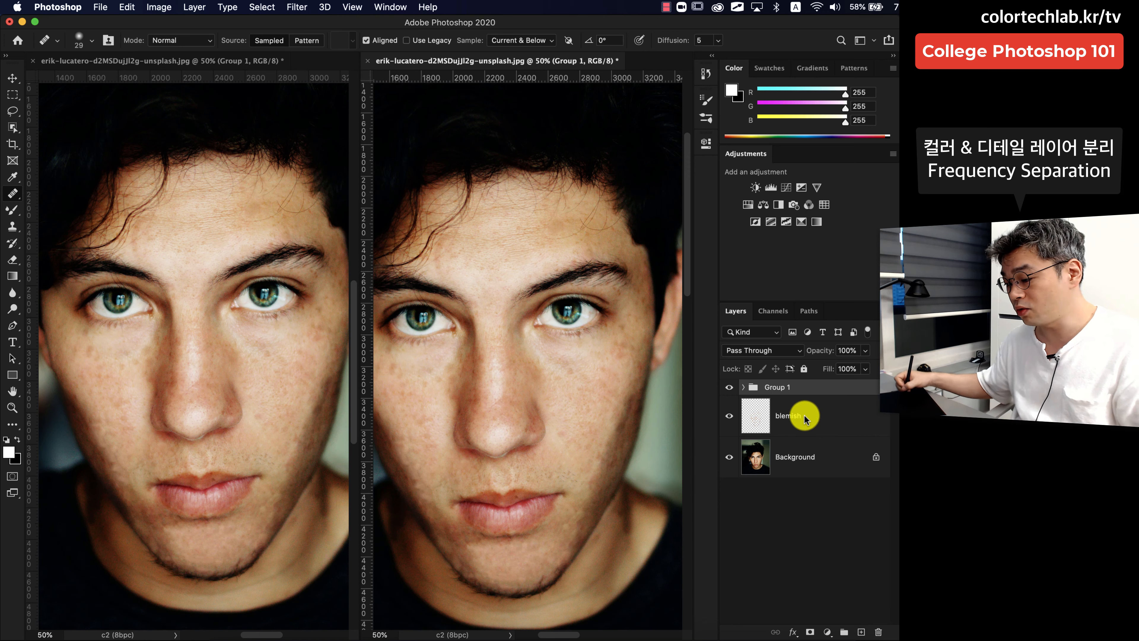
- Group the blemish and Background layers together
{"action": "left_click", "coordinate": [821, 471]}
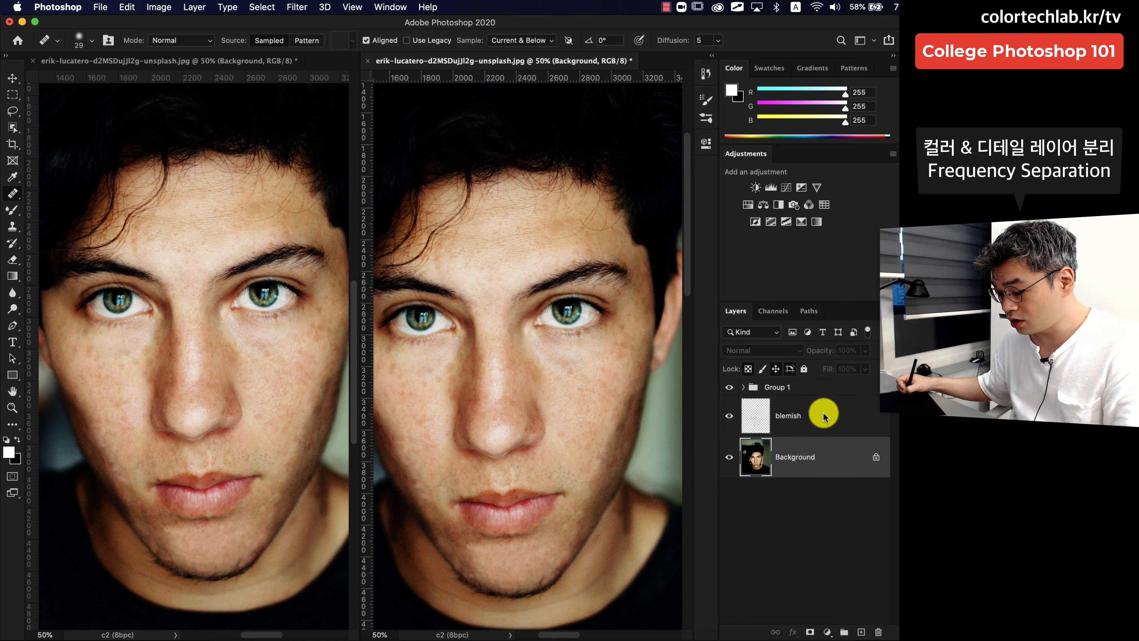
{"action": "left_click", "coordinate": [837, 416]}
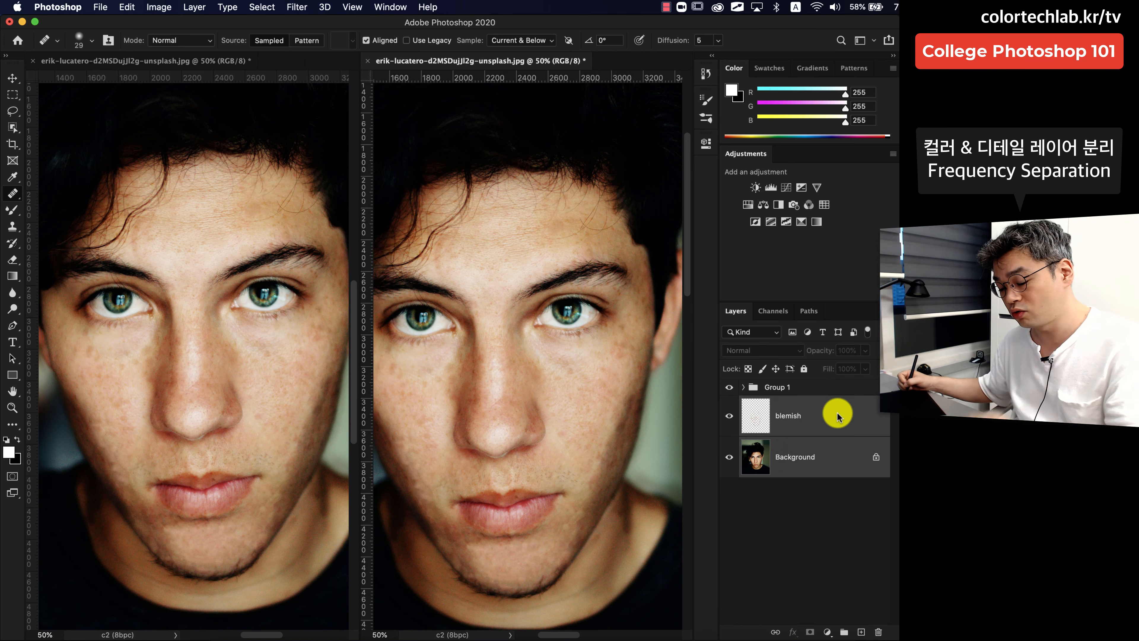
{"action": "key", "text": "super+g"}
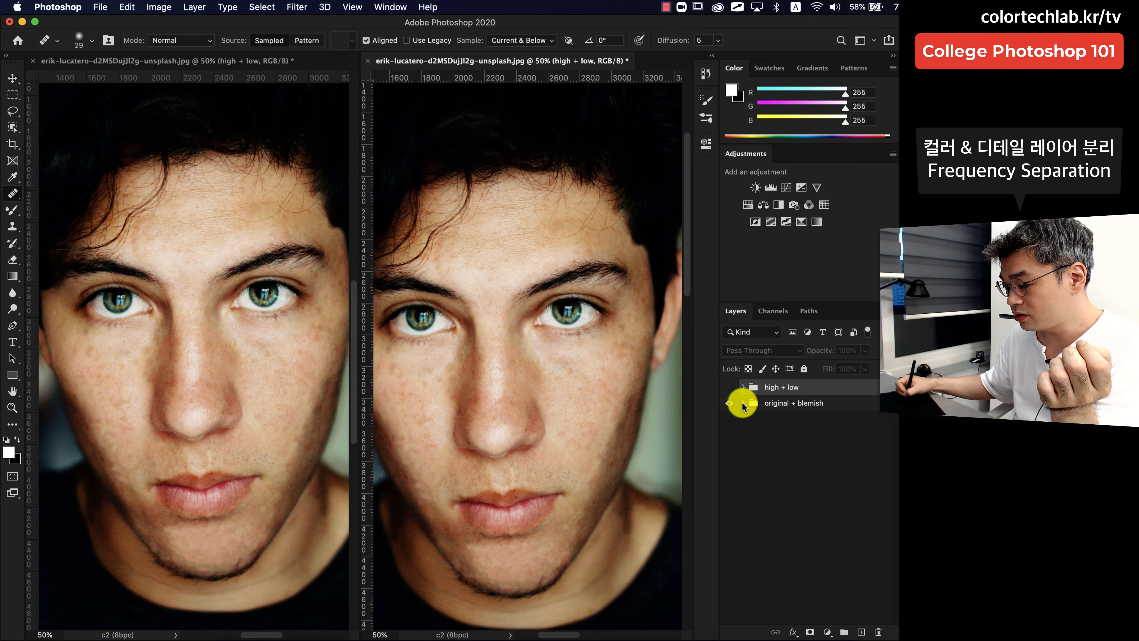
- Expand both groups and repeatedly compare the portrait with the "high + low" group hidden and shown
{"action": "left_click", "coordinate": [743, 403]}
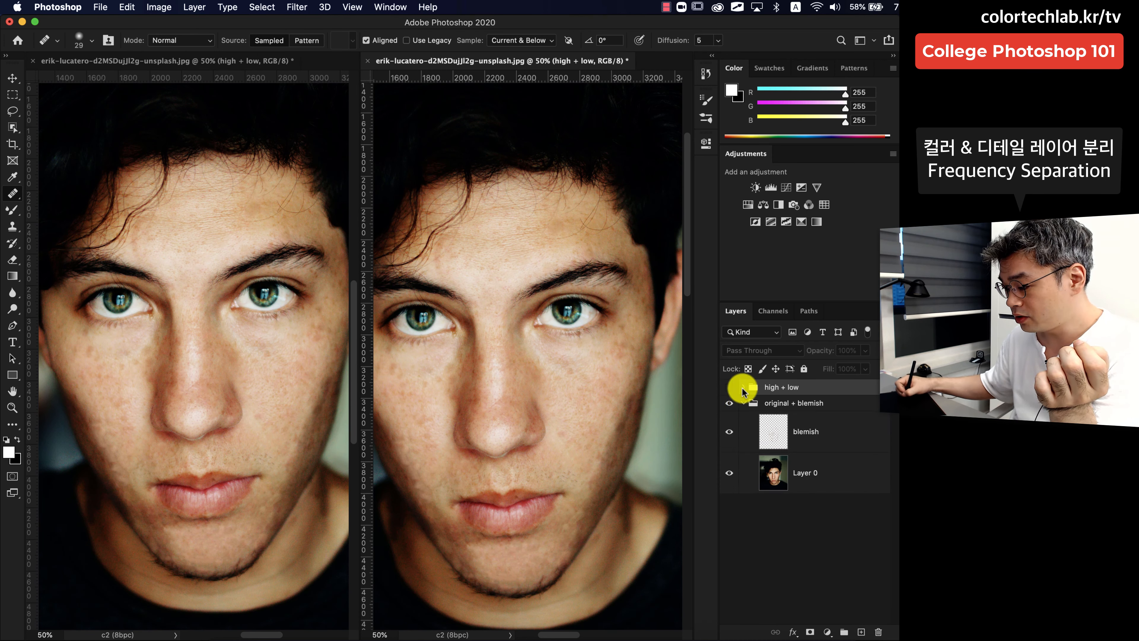
{"action": "left_click", "coordinate": [743, 387]}
{"action": "left_click", "coordinate": [730, 388]}
{"action": "left_click", "coordinate": [730, 387]}
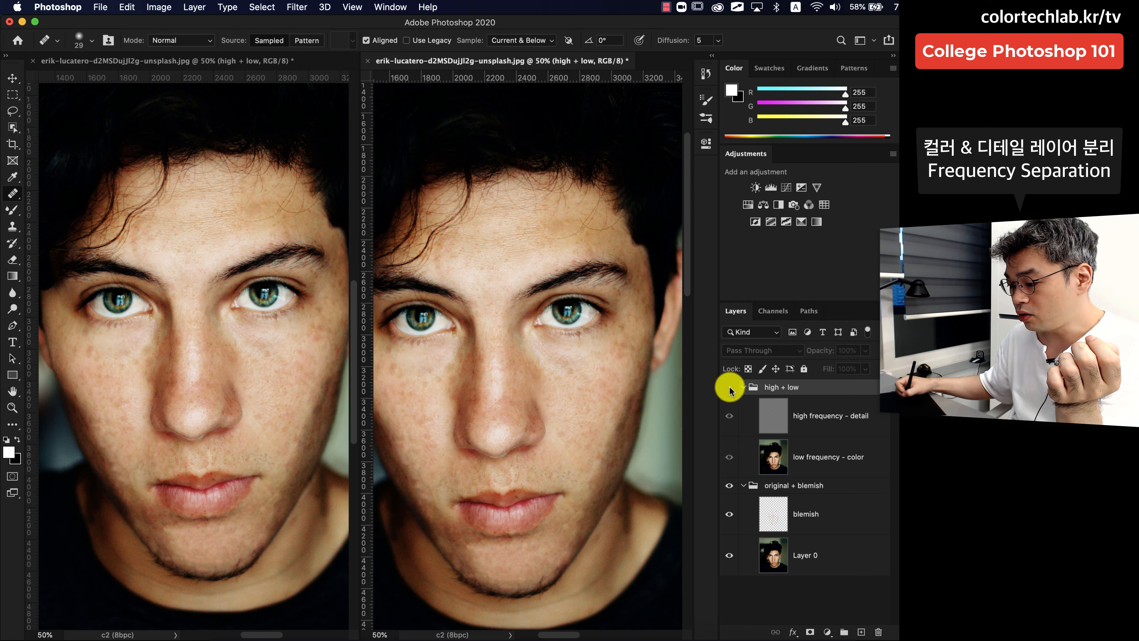
{"action": "left_click", "coordinate": [730, 387]}
{"action": "left_click", "coordinate": [730, 387]}
{"action": "left_click", "coordinate": [730, 387]}
{"action": "left_click", "coordinate": [730, 387]}
{"action": "left_click", "coordinate": [730, 387]}
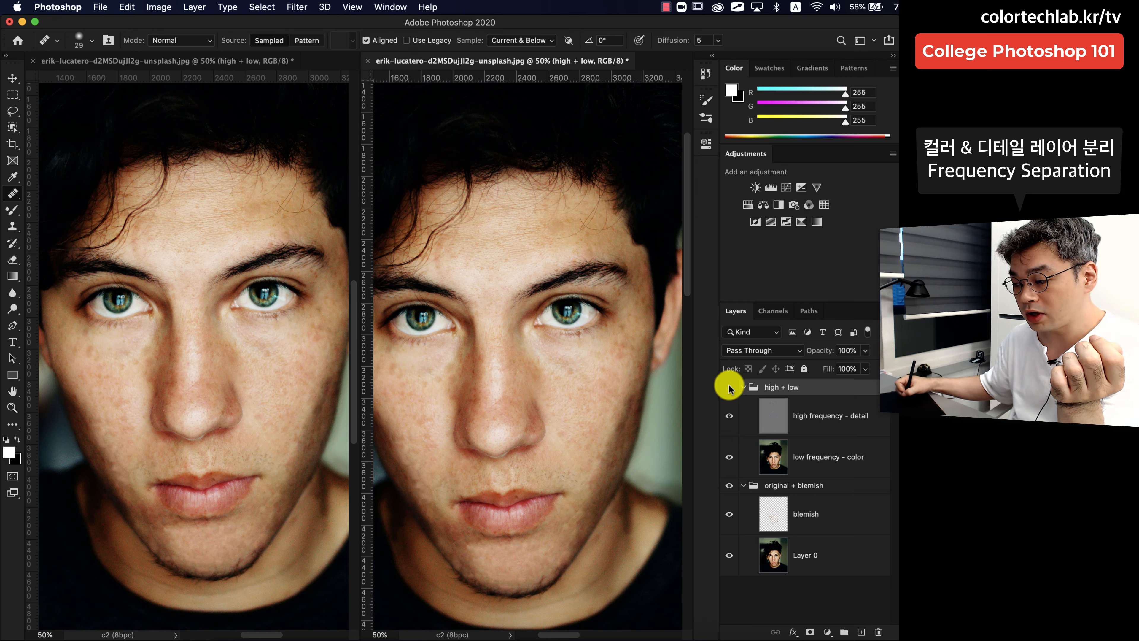
{"action": "left_click", "coordinate": [730, 387]}
{"action": "left_click", "coordinate": [730, 387]}
{"action": "left_click", "coordinate": [729, 387]}
{"action": "left_click", "coordinate": [729, 388]}
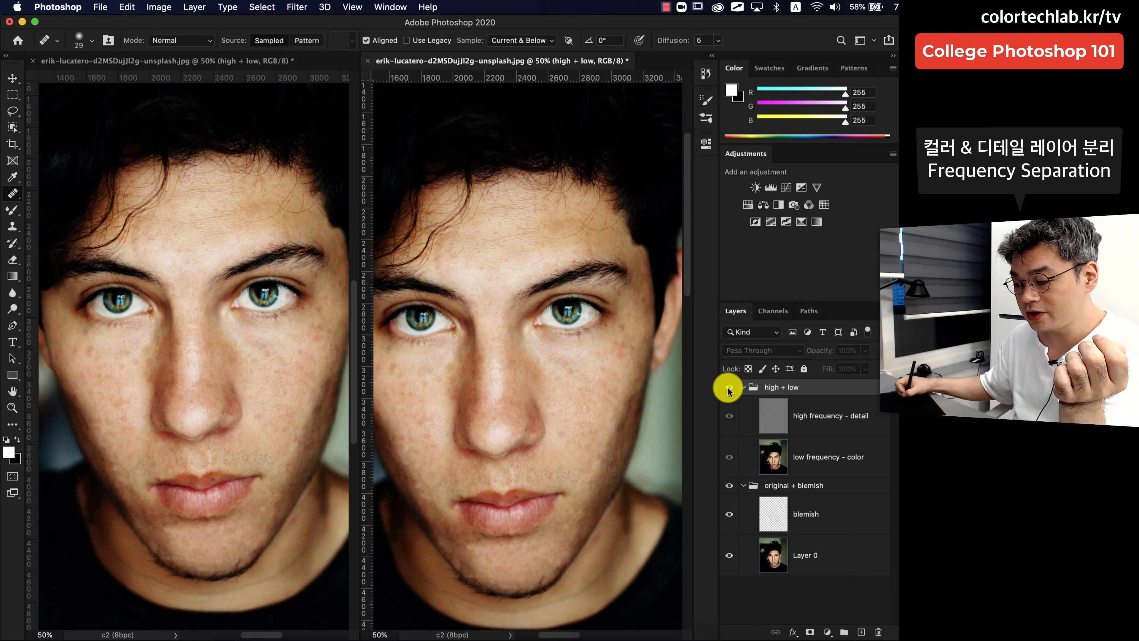
{"action": "left_click", "coordinate": [729, 387]}
{"action": "left_click", "coordinate": [729, 387]}
{"action": "left_click", "coordinate": [729, 388]}
{"action": "left_click", "coordinate": [730, 388]}
{"action": "left_click", "coordinate": [728, 387]}
{"action": "left_click", "coordinate": [729, 387]}
{"action": "left_click", "coordinate": [730, 387]}
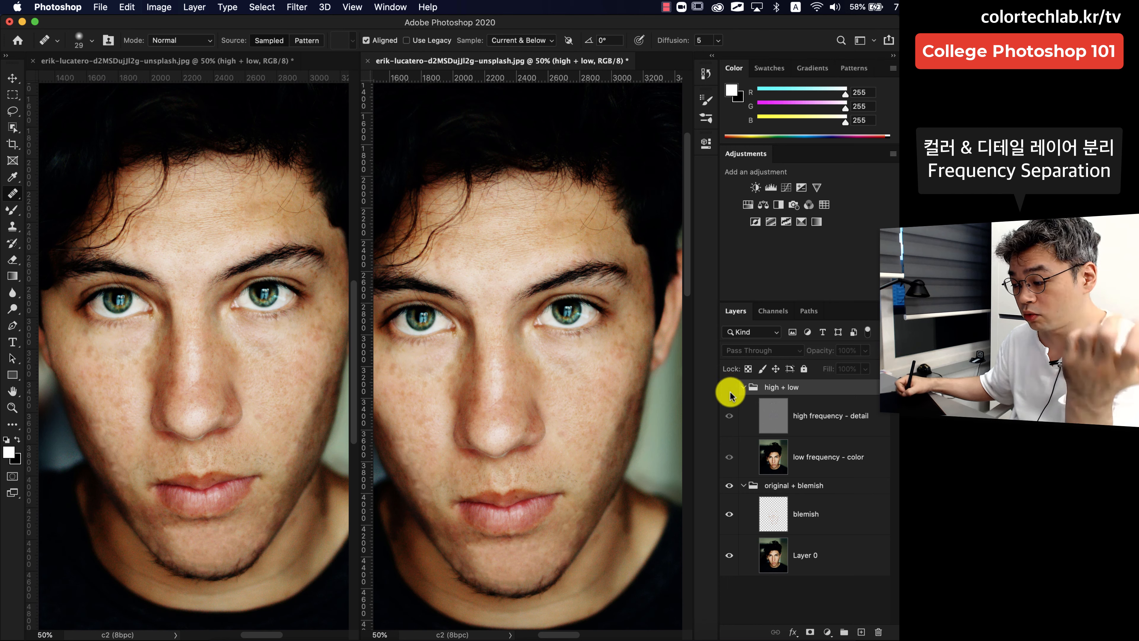
{"action": "left_click", "coordinate": [730, 387]}
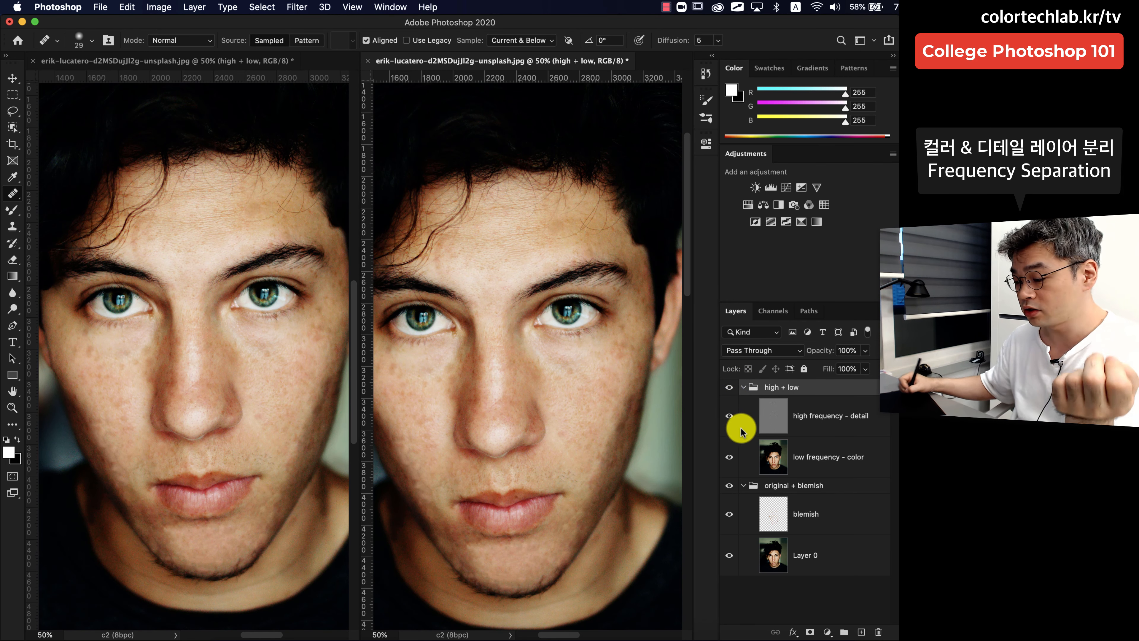
{"action": "left_click", "coordinate": [728, 388]}
{"action": "left_click", "coordinate": [728, 387]}
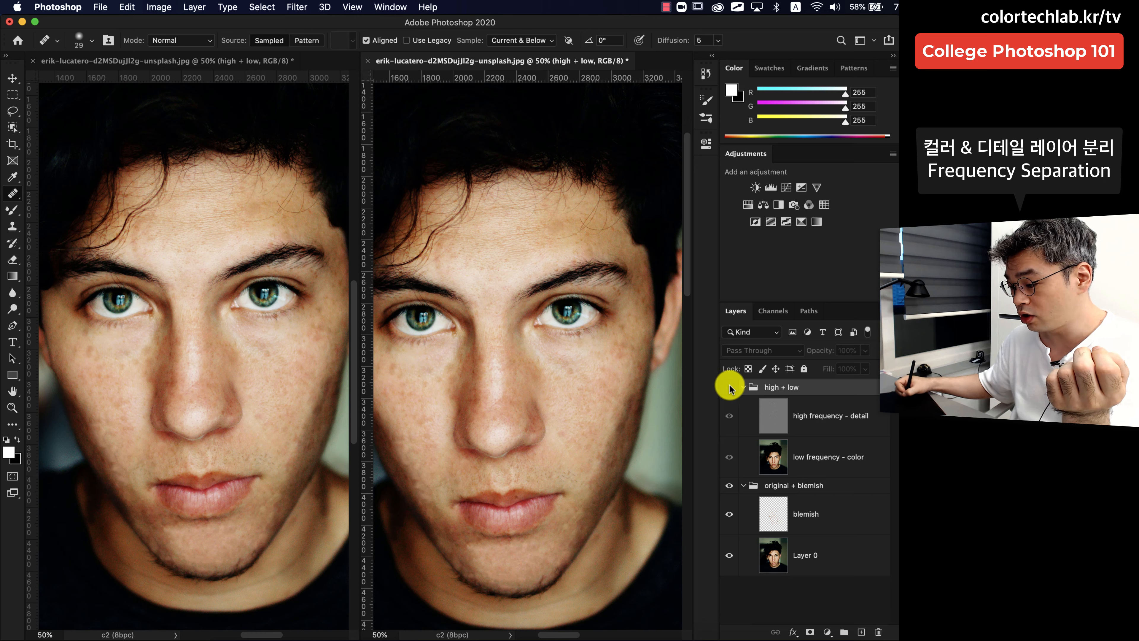
- Collapse and hide the "original + blemish" group and select the "low frequency - color" layer
{"action": "left_click", "coordinate": [743, 484]}
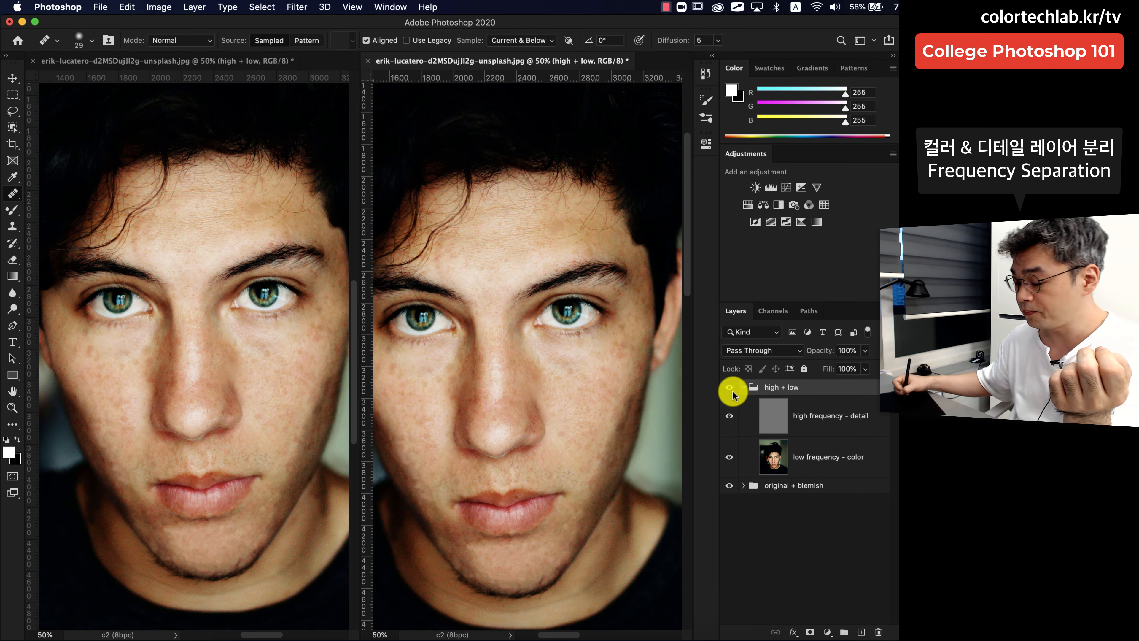
{"action": "left_click", "coordinate": [729, 485]}
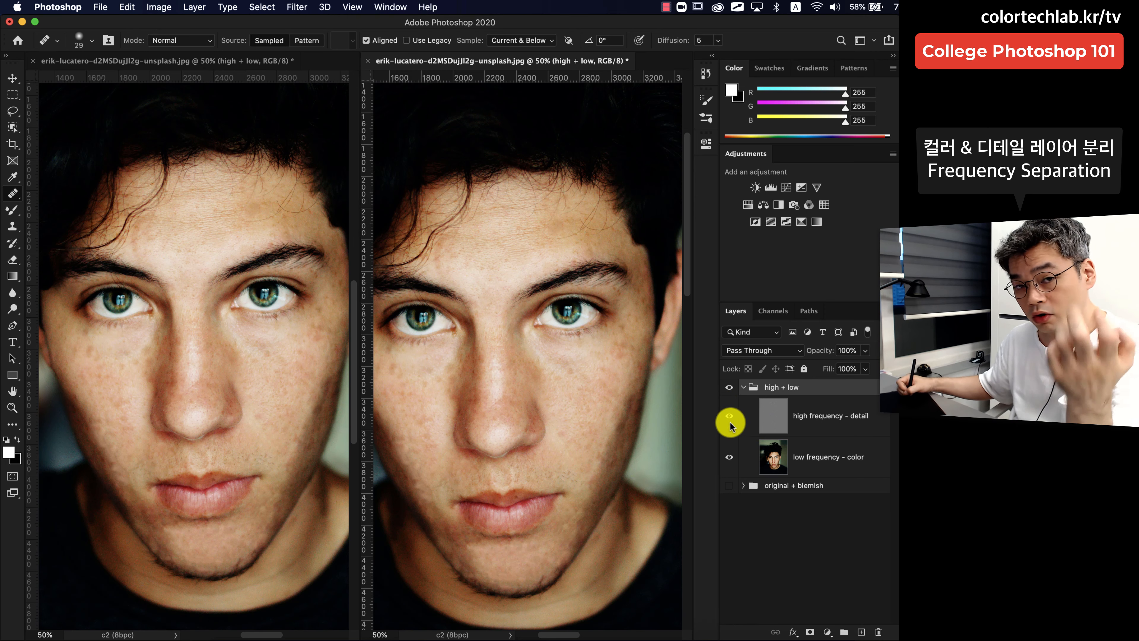
{"action": "left_click", "coordinate": [803, 420]}
{"action": "left_click", "coordinate": [831, 460]}
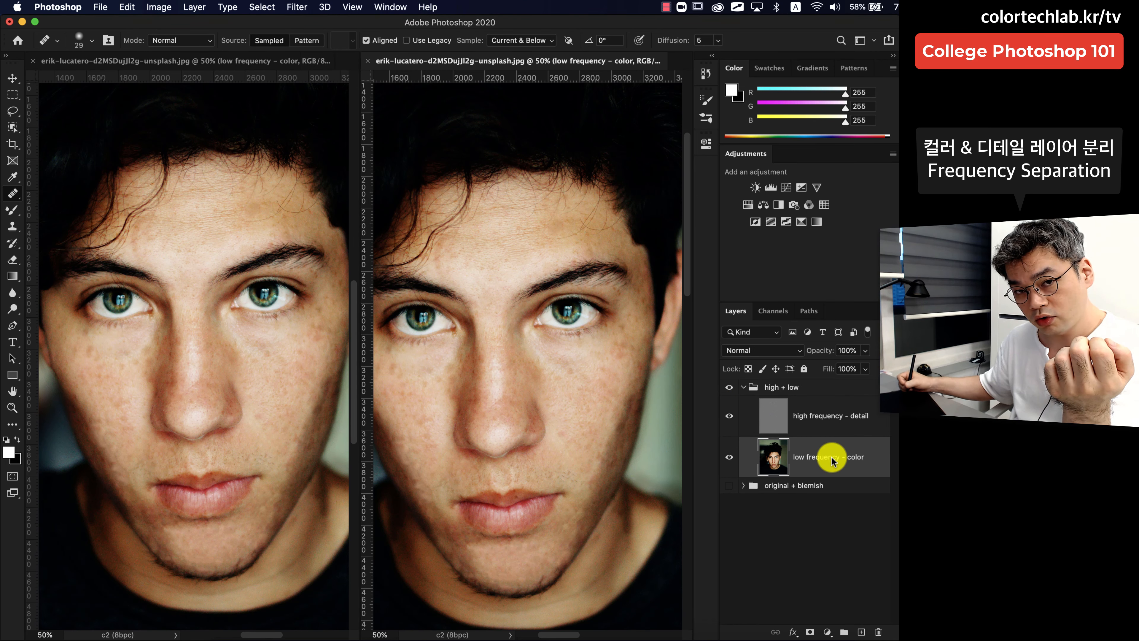
- Show only the "low frequency - color" layer and examine the skin and eye area at 200% magnification
{"action": "left_click", "coordinate": [729, 456]}
{"action": "left_click", "coordinate": [730, 416]}
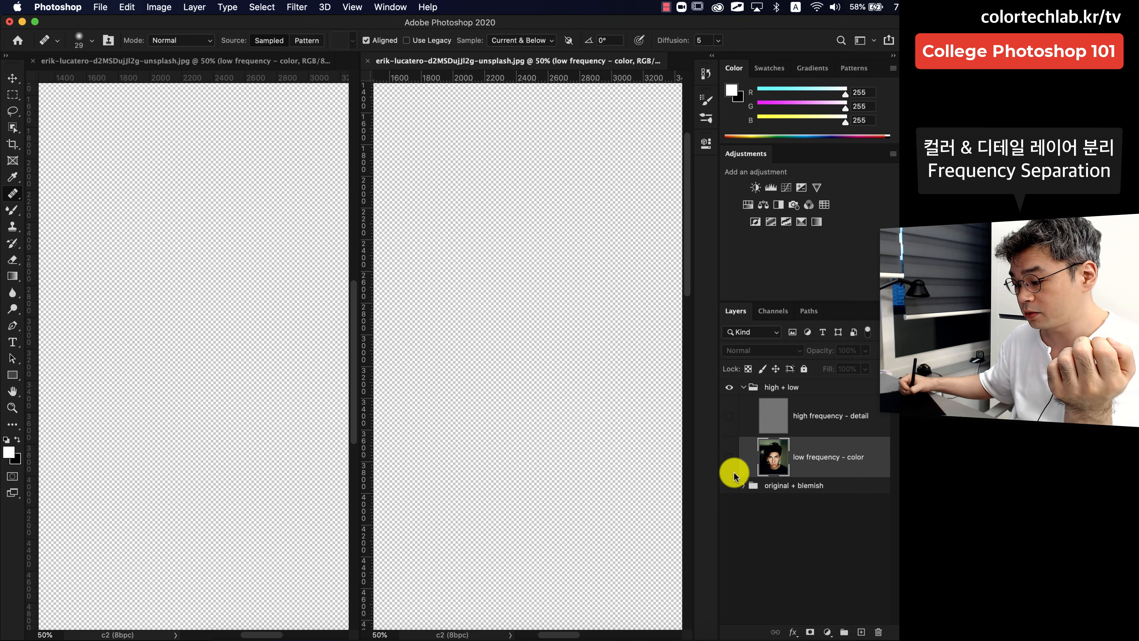
{"action": "left_click", "coordinate": [730, 457]}
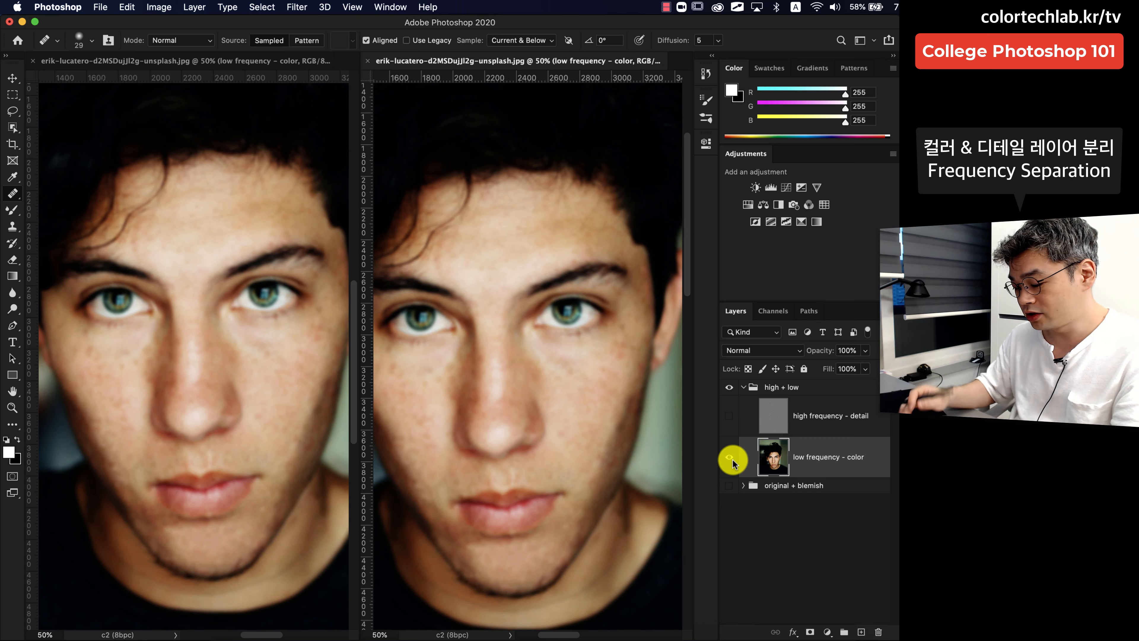
{"action": "key", "text": "super+equal"}
{"action": "key", "text": "super+equal"}
{"action": "key", "text": "super+equal"}
{"action": "key", "text": "super+equal"}
{"action": "key", "text": "super+equal"}
{"action": "key", "text": "super+minus"}
{"action": "key", "text": "super+minus"}
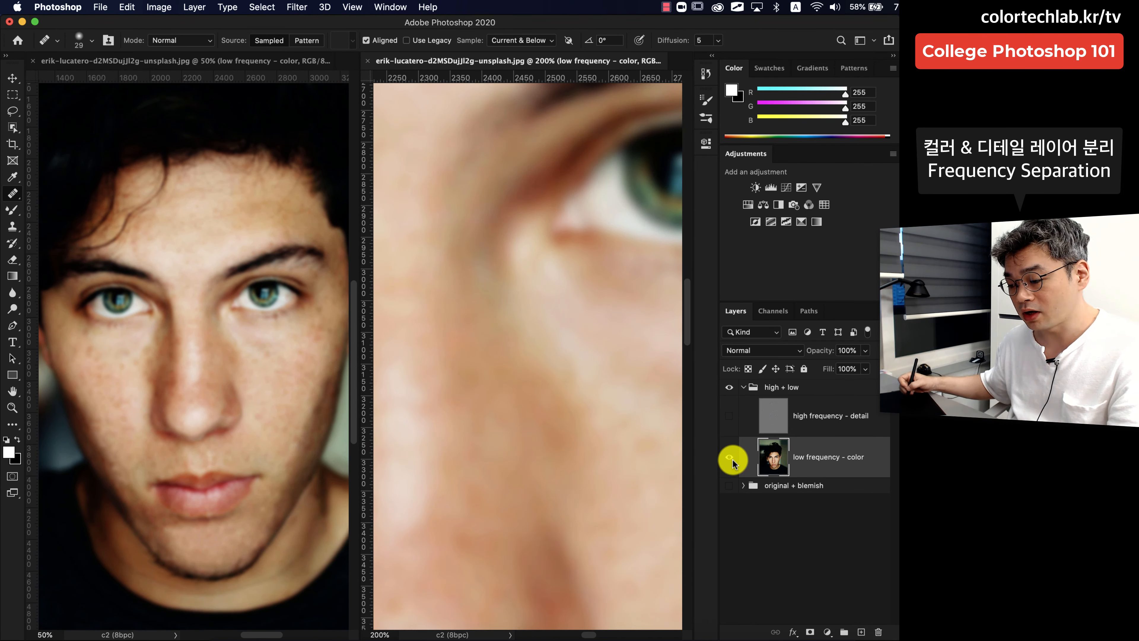
{"action": "left_click_drag", "start_coordinate": [634, 397], "coordinate": [502, 417]}
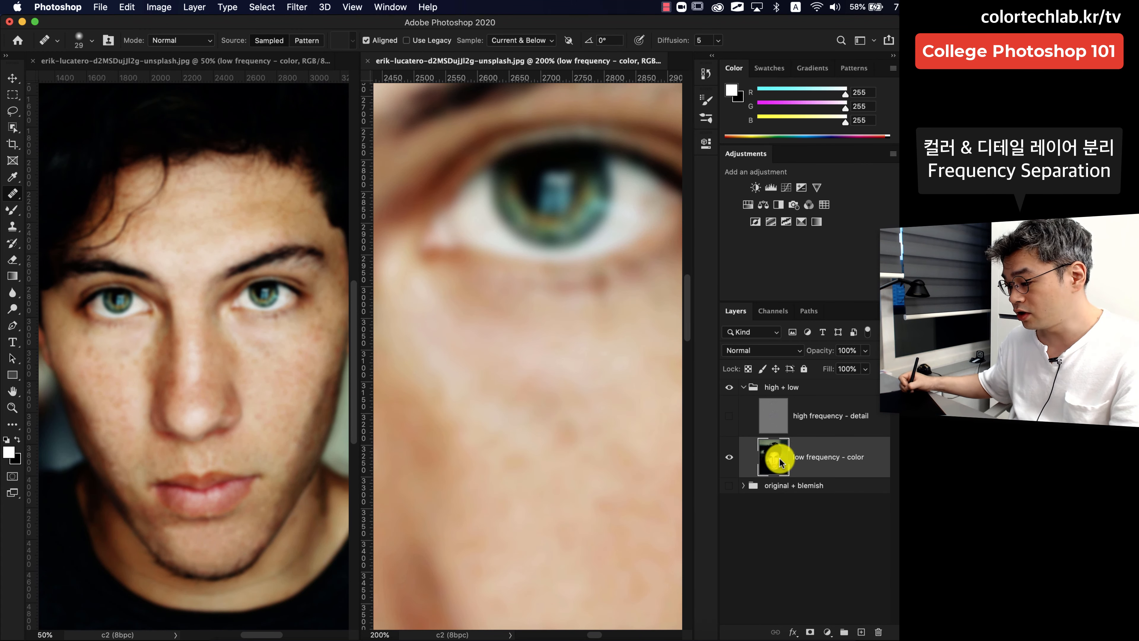
- View the "high frequency - detail" layer on its own, and show both frequency layers together again
{"action": "left_click", "coordinate": [729, 457]}
{"action": "left_click", "coordinate": [730, 416]}
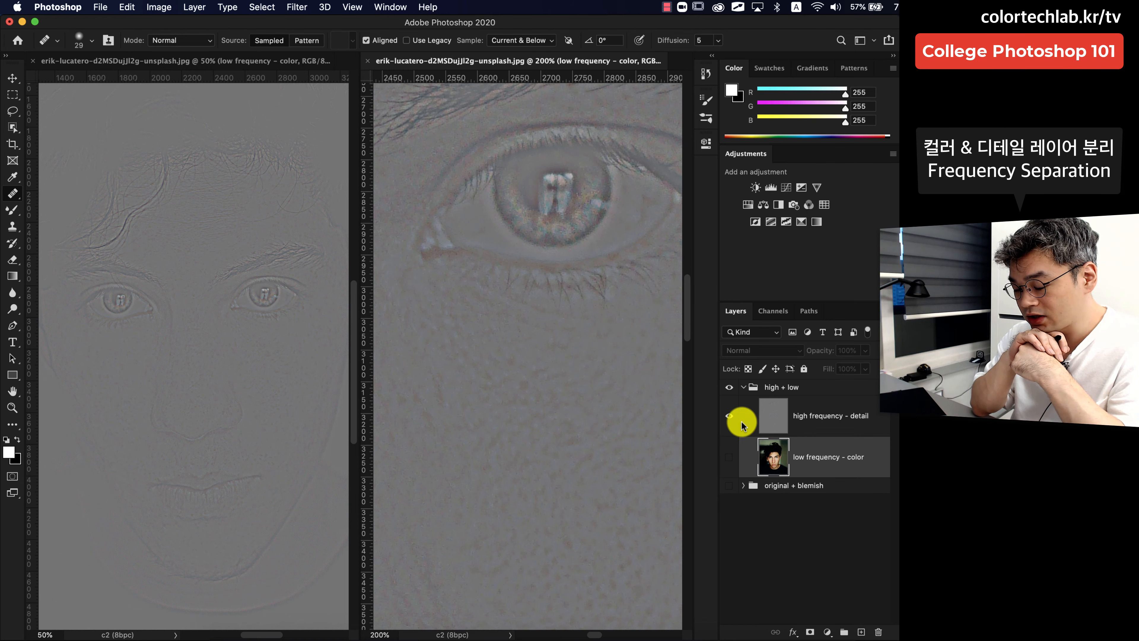
{"action": "left_click", "coordinate": [740, 421], "text": "alt"}
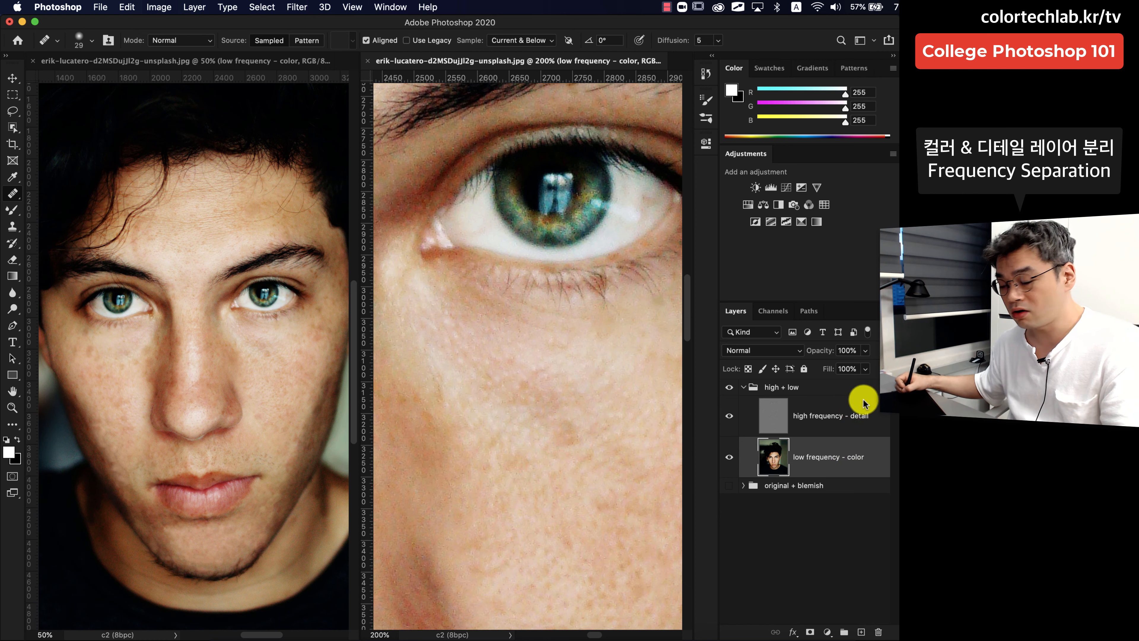
- Select the "high frequency - detail" layer and show it alone with the "low frequency - color" layer hidden
{"action": "left_click", "coordinate": [867, 415]}
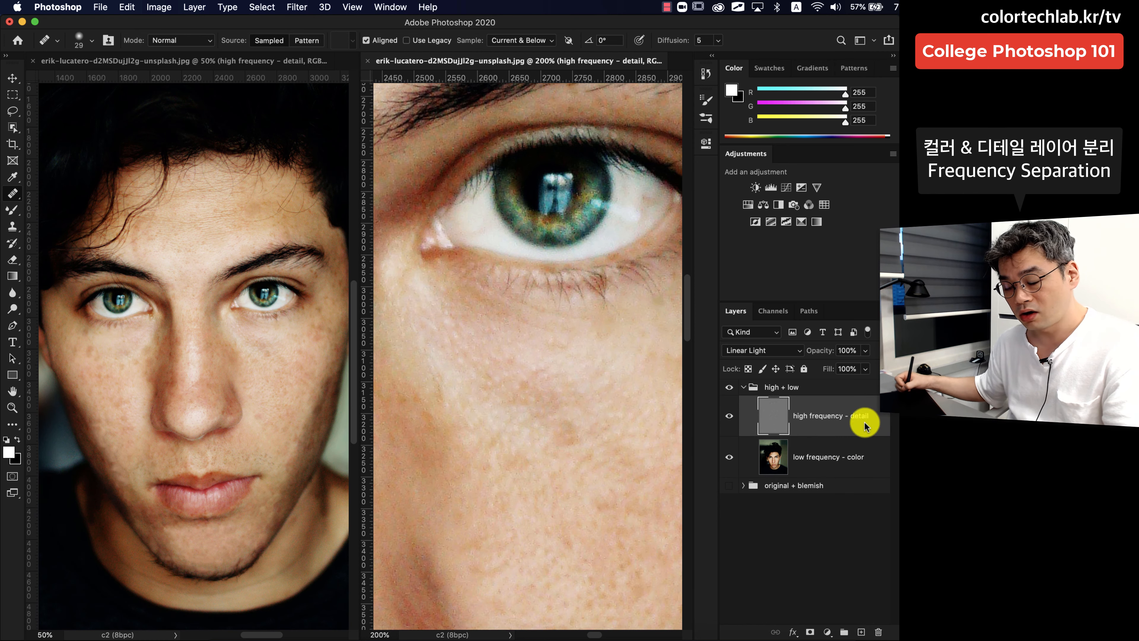
{"action": "left_click", "coordinate": [729, 415]}
{"action": "left_click", "coordinate": [729, 457]}
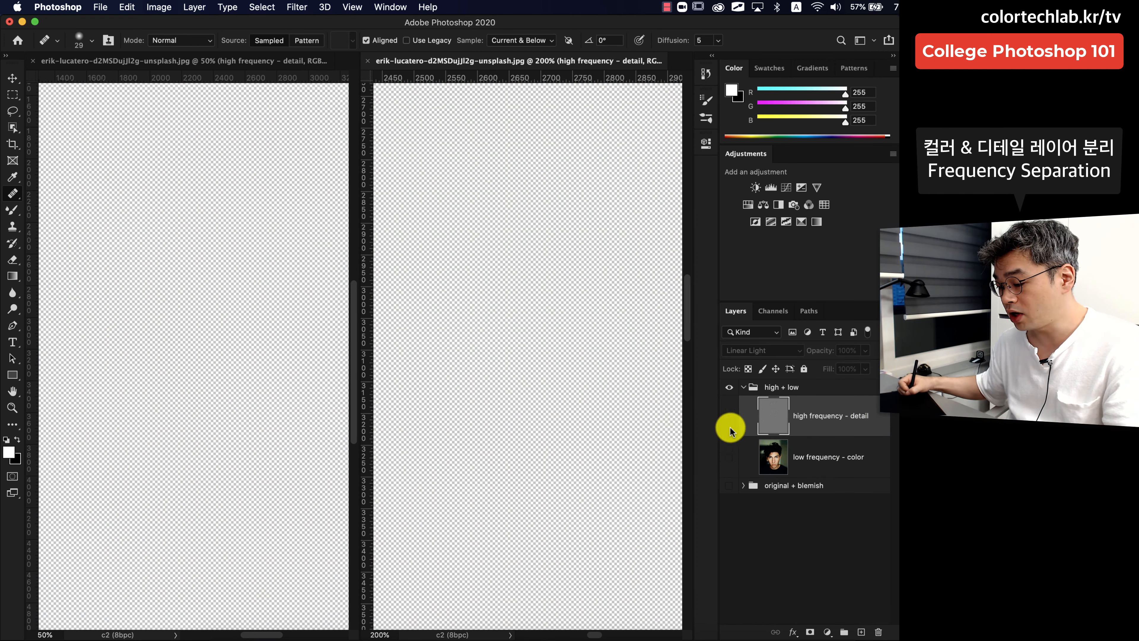
{"action": "left_click", "coordinate": [729, 416]}
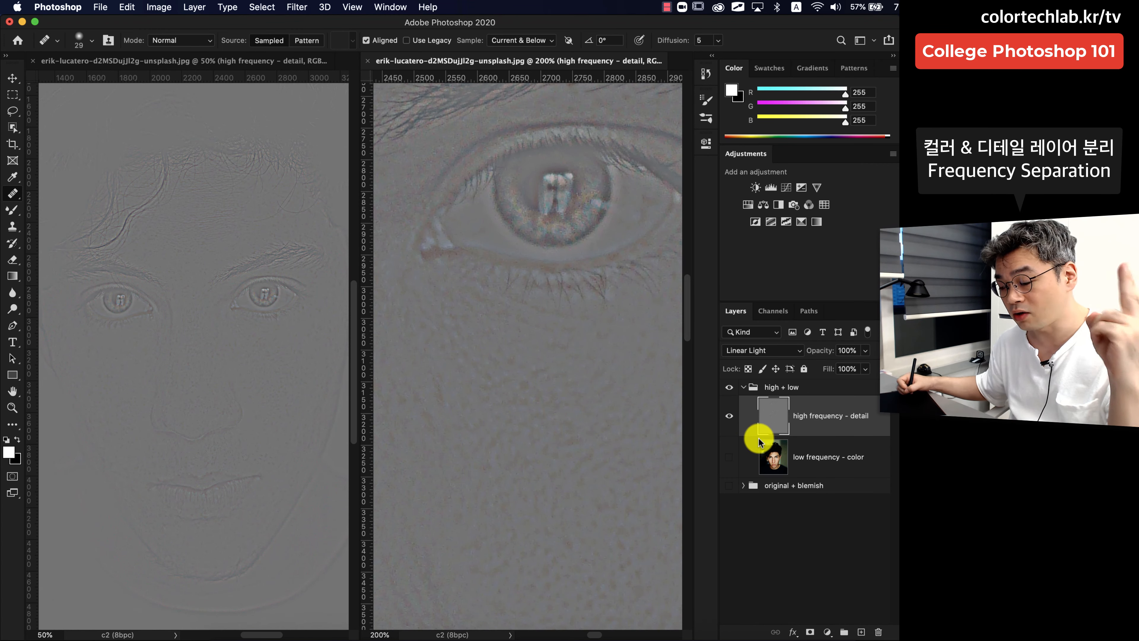
- Select the "low frequency - color" layer and leave it visible with the "high frequency - detail" layer hidden
{"action": "left_click", "coordinate": [729, 415]}
{"action": "left_click", "coordinate": [729, 457]}
{"action": "left_click", "coordinate": [729, 416]}
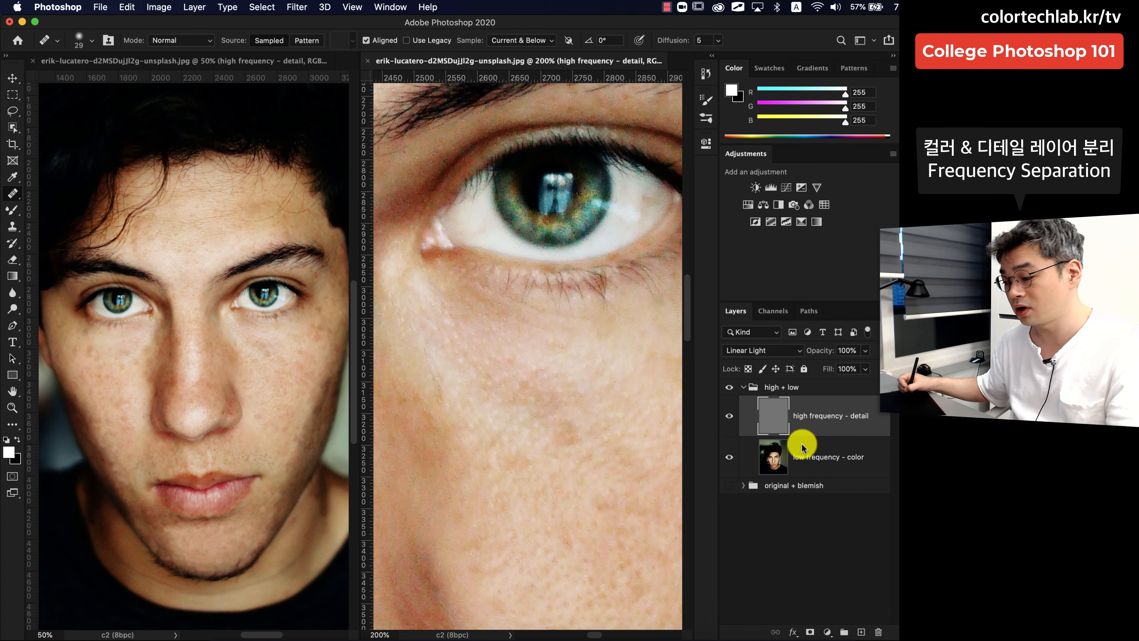
{"action": "left_click", "coordinate": [838, 456]}
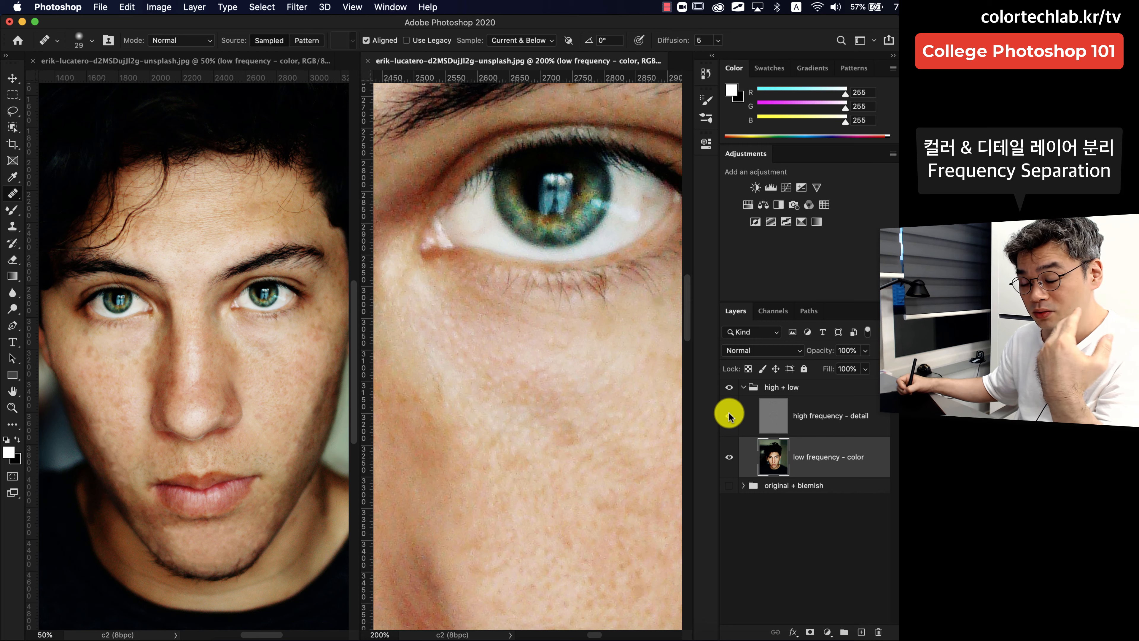
{"action": "left_click", "coordinate": [729, 413]}
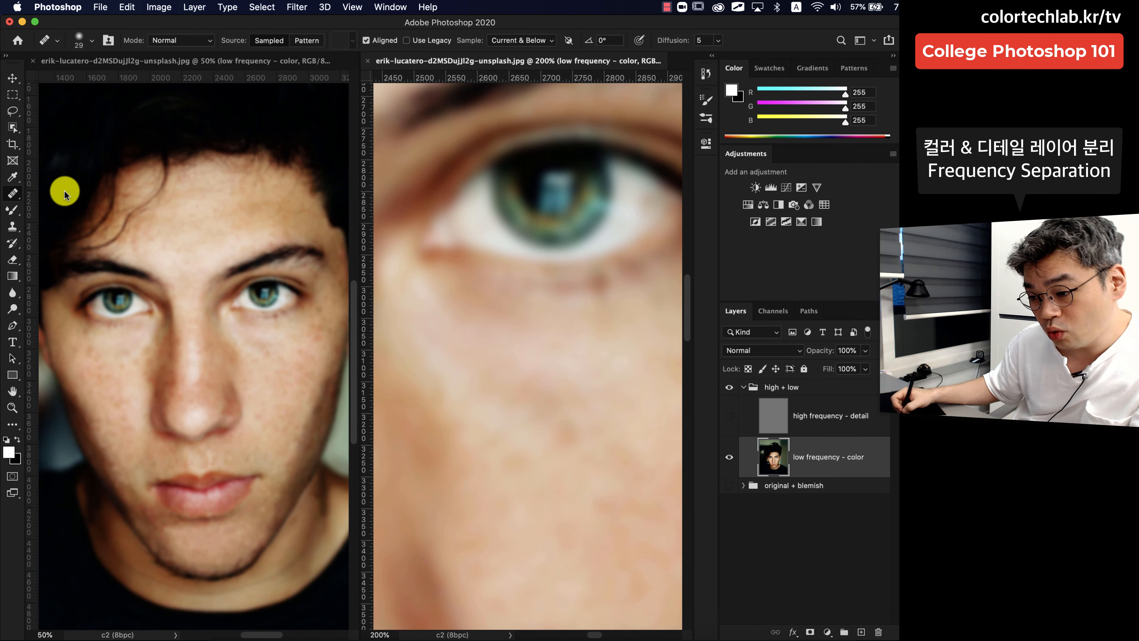
- Choose the Mixer Brush Tool with the soft round tip at 96 px and 0% hardness
{"action": "left_click", "coordinate": [12, 214]}
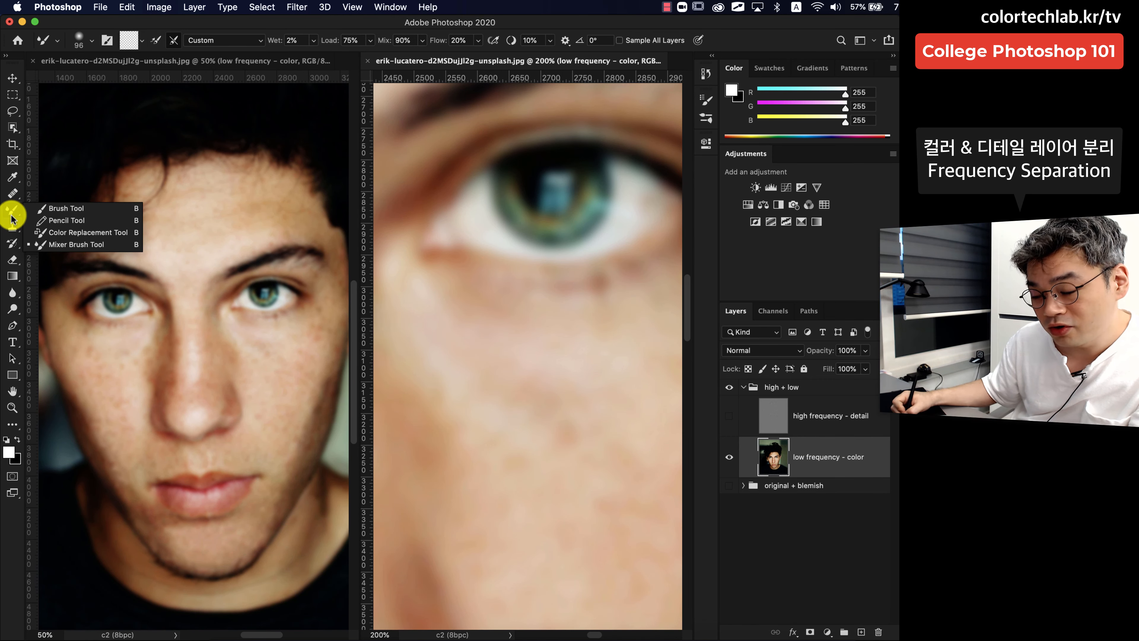
{"action": "left_click", "coordinate": [11, 213]}
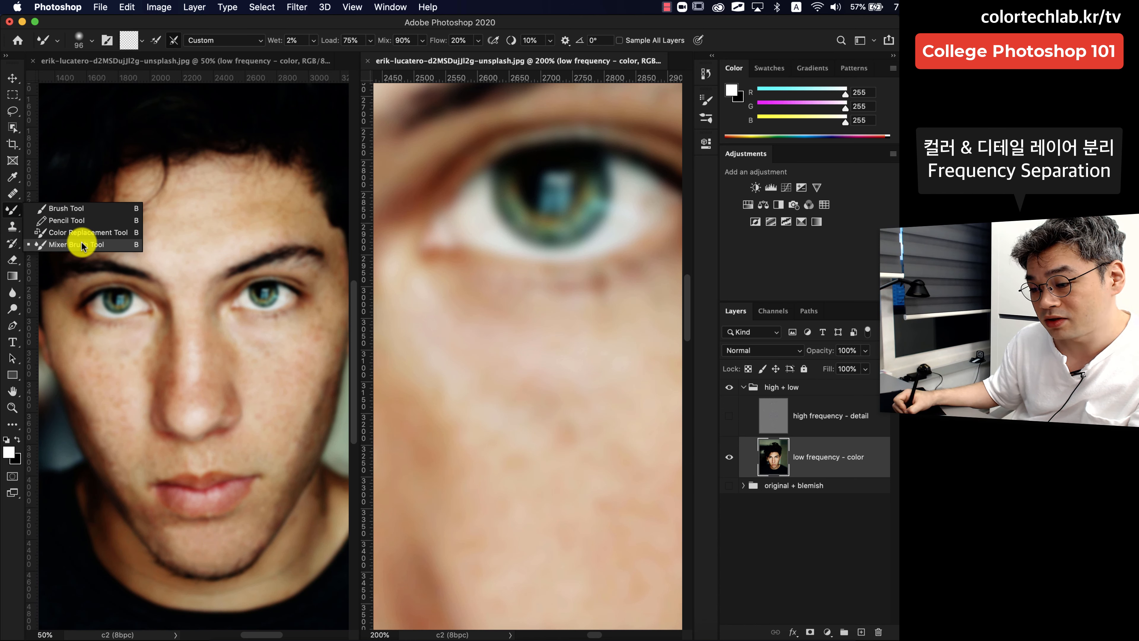
{"action": "left_click", "coordinate": [82, 245]}
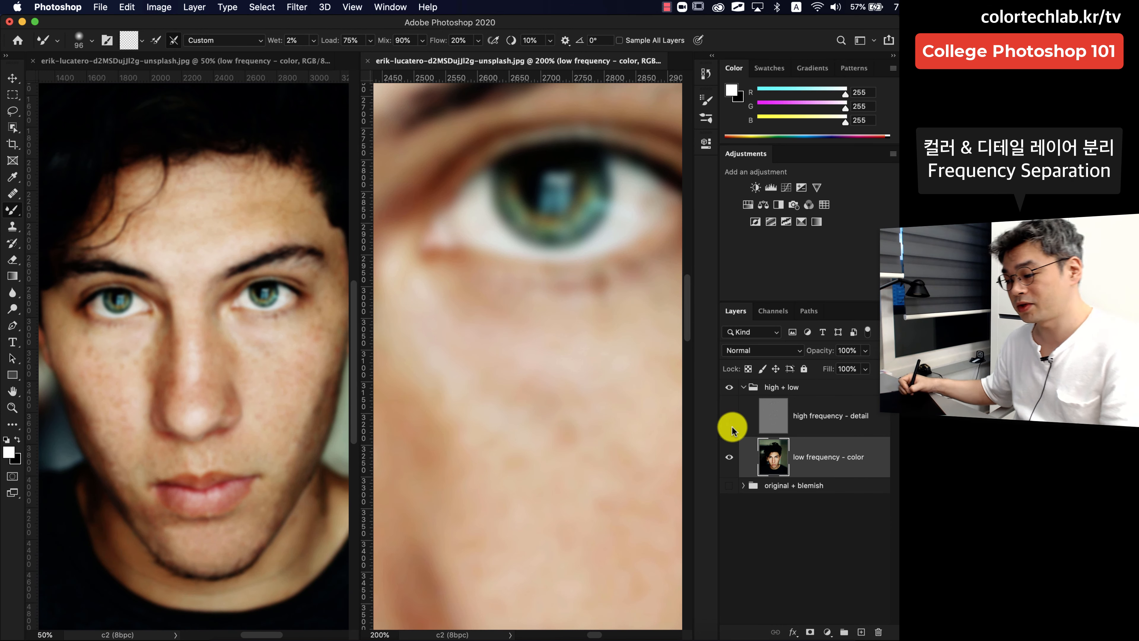
{"action": "left_click", "coordinate": [729, 416]}
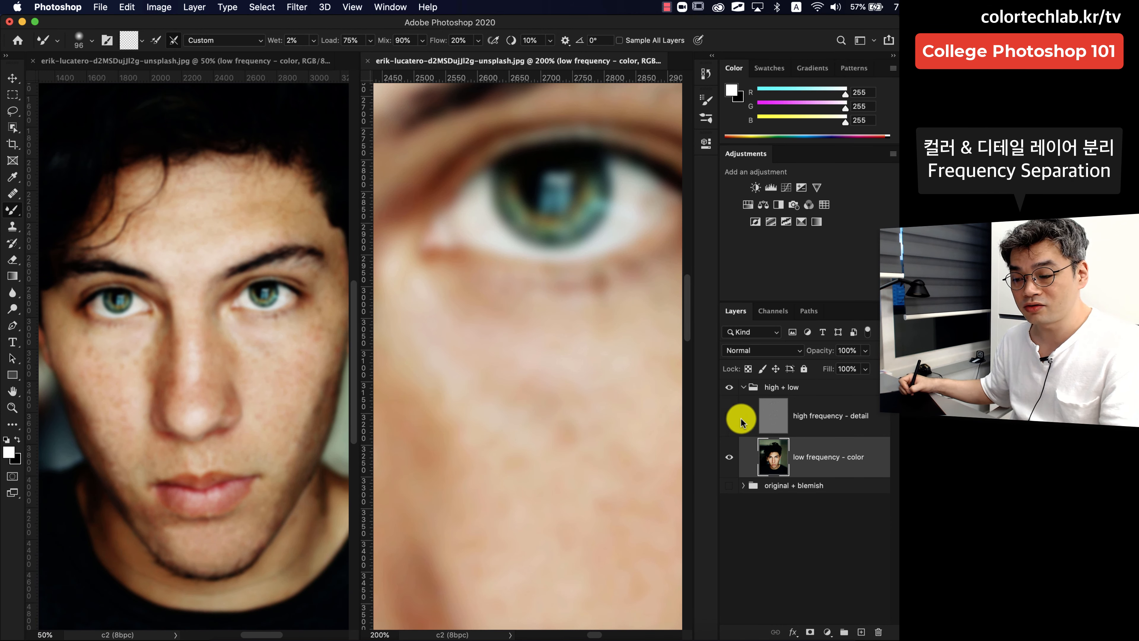
{"action": "left_click", "coordinate": [91, 40]}
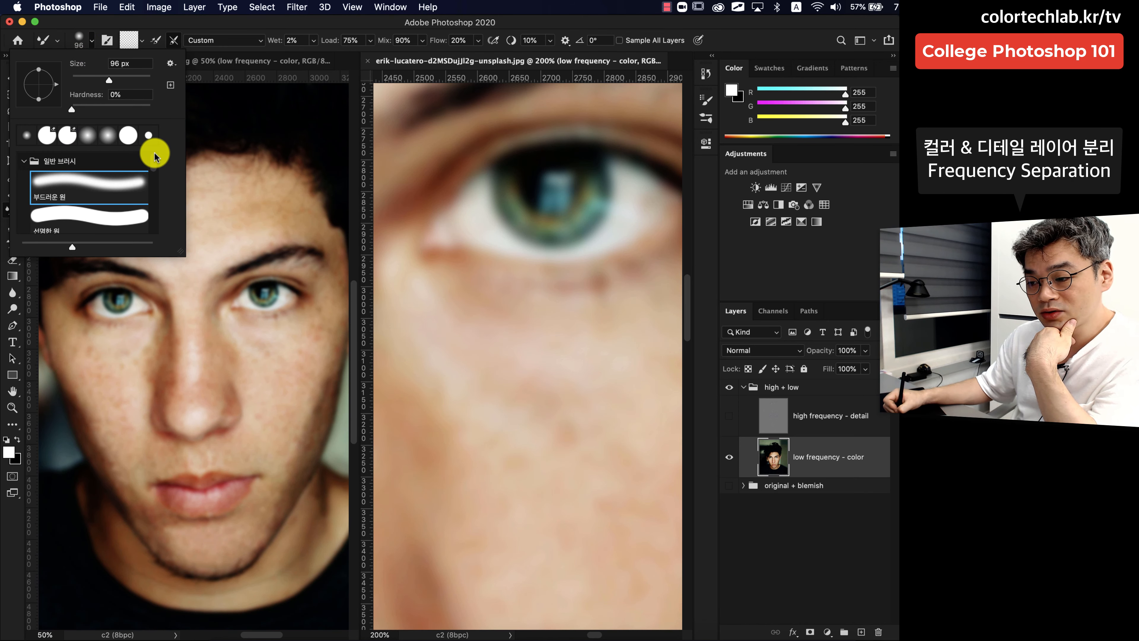
{"action": "left_click", "coordinate": [89, 181]}
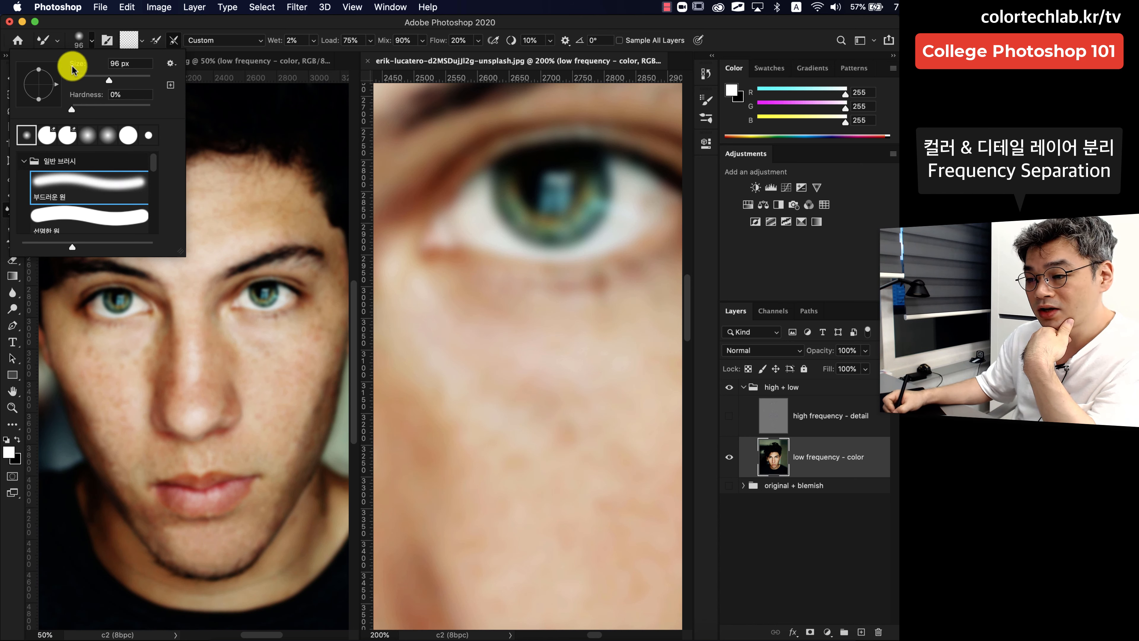
{"action": "left_click", "coordinate": [91, 41]}
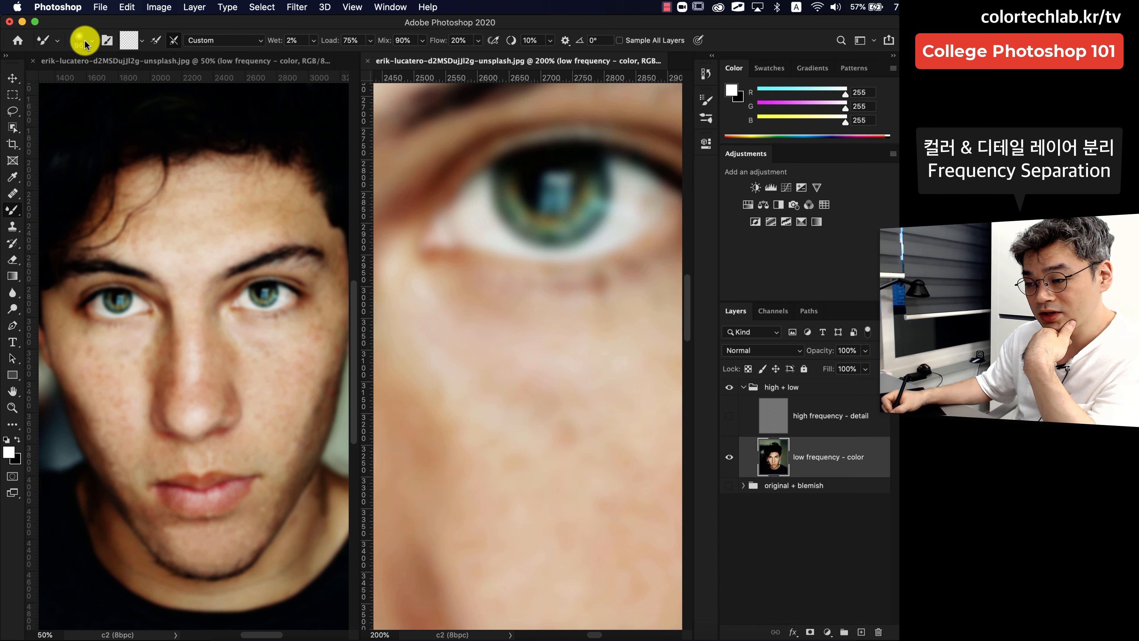
- Keep the Mixer Brush cleaning after each stroke without reloading colour, and clean the loaded brush
{"action": "left_click", "coordinate": [156, 42]}
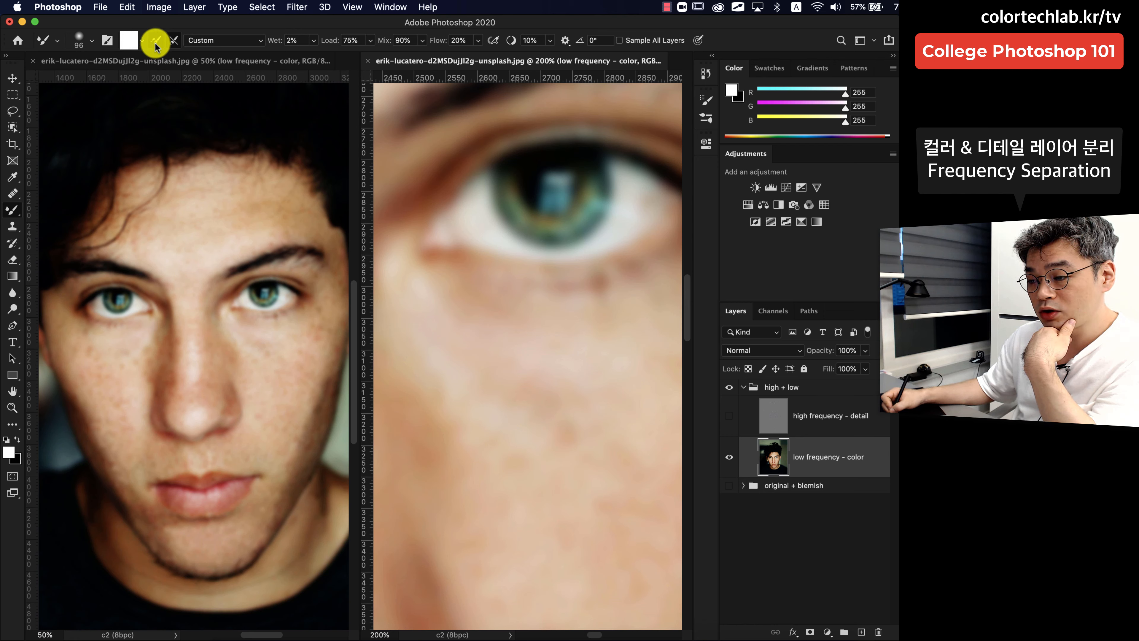
{"action": "left_click", "coordinate": [170, 44]}
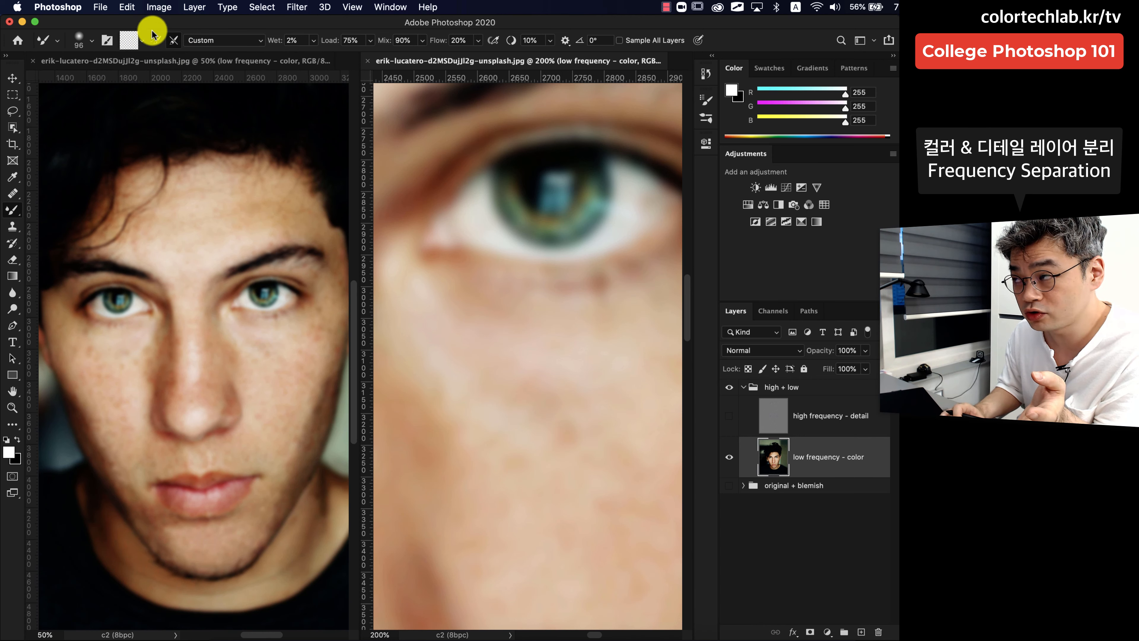
{"action": "left_click", "coordinate": [142, 41]}
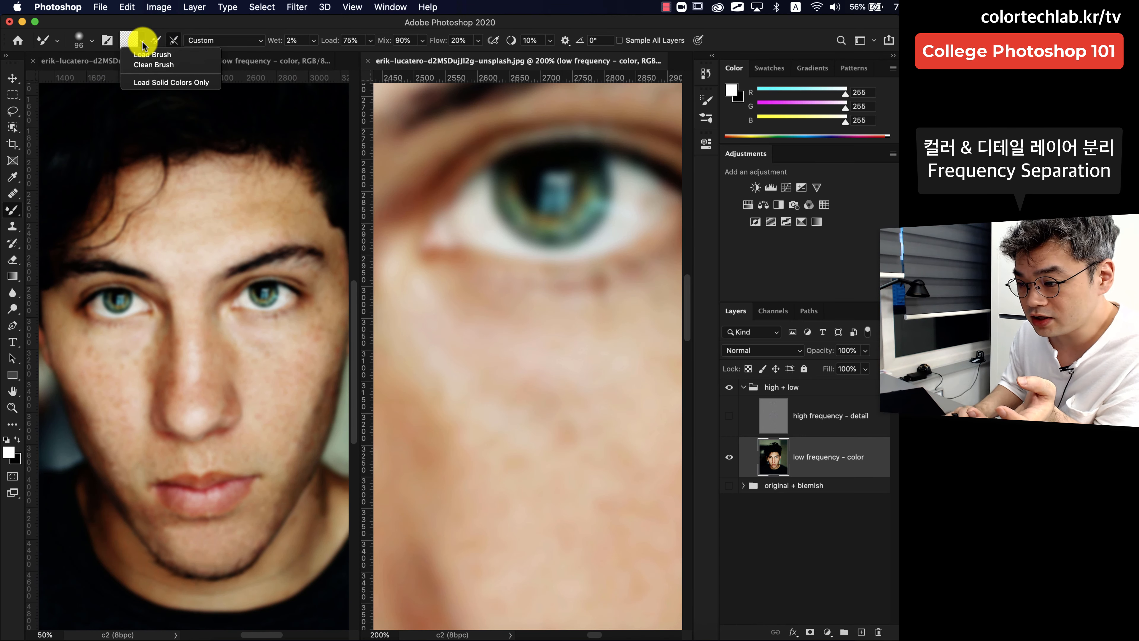
{"action": "left_click", "coordinate": [146, 67]}
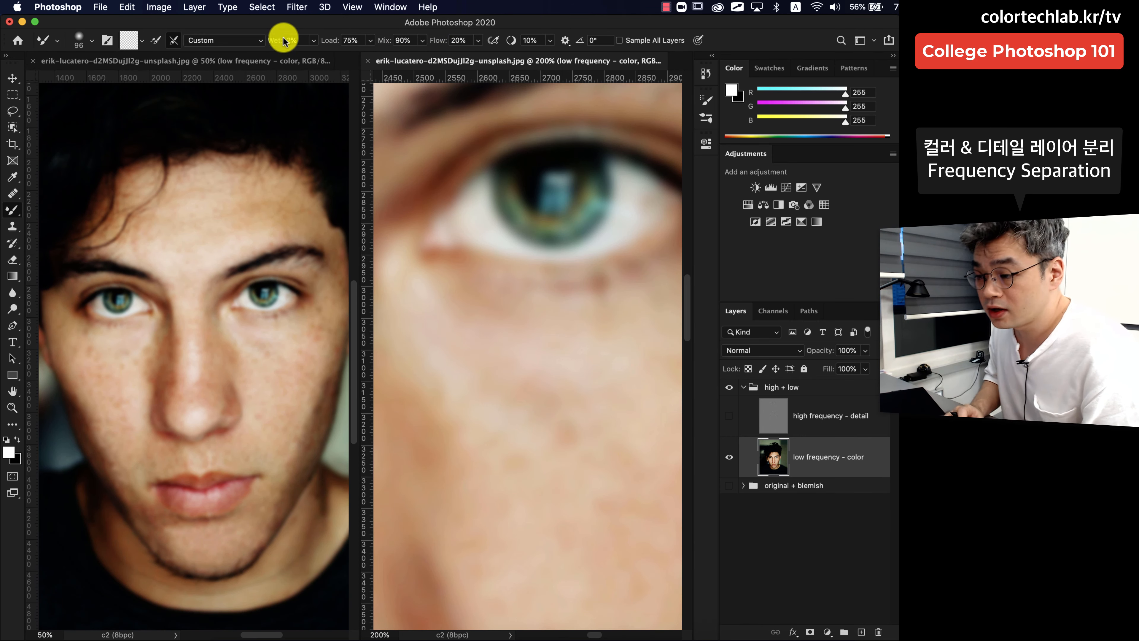
- Set the Mixer Brush's Wet value to 1% and enlarge the brush to 104 px for the cheek at 200% zoom
{"action": "key", "text": "Up"}
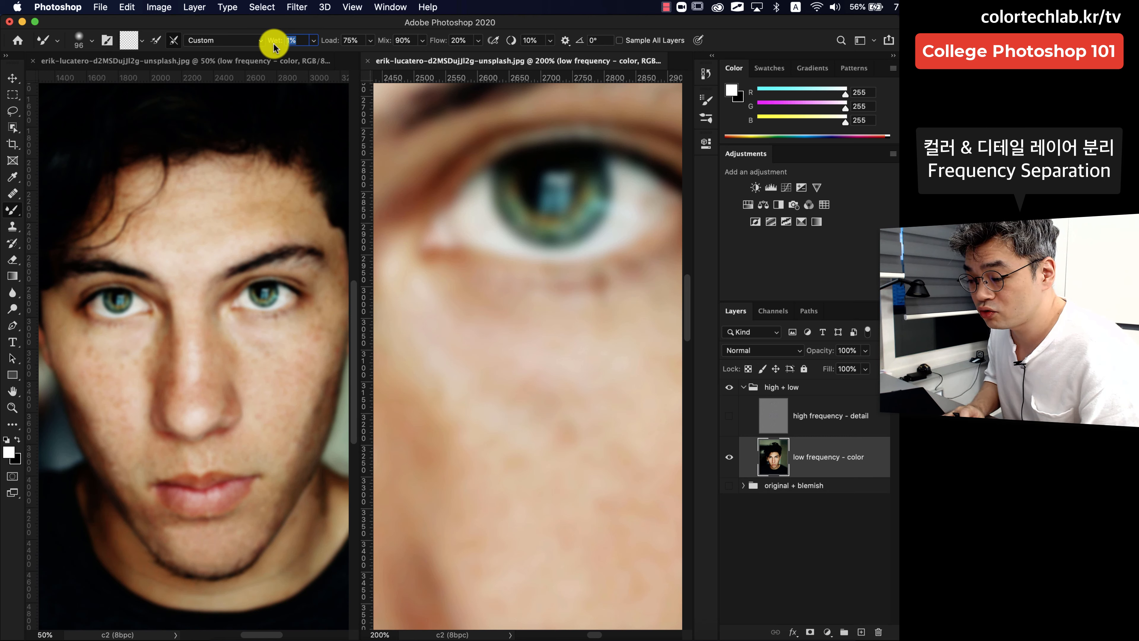
{"action": "key", "text": "Return"}
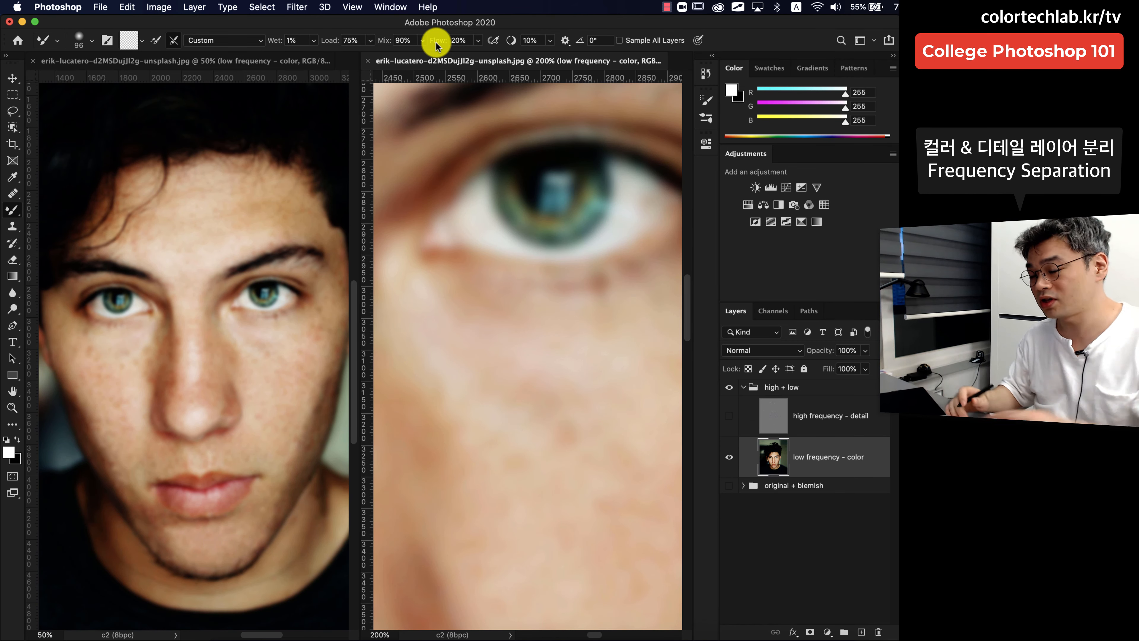
{"action": "left_click_drag", "start_coordinate": [600, 483], "coordinate": [514, 406]}
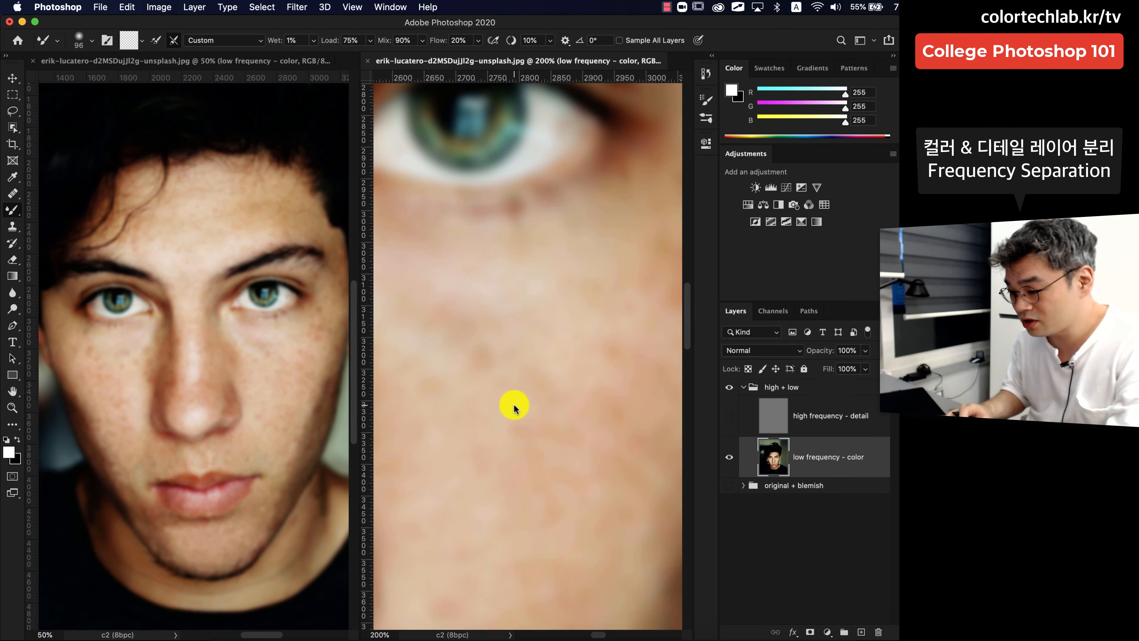
{"action": "scroll", "coordinate": [535, 354], "scroll_direction": "down", "scroll_amount": 2}
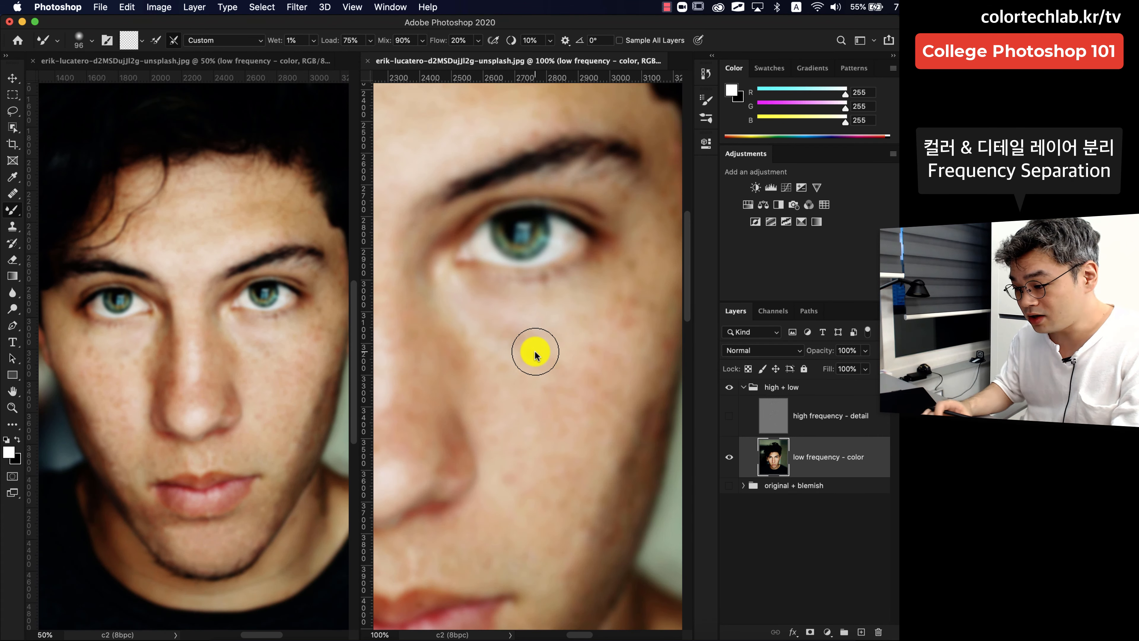
{"action": "key", "text": "super+equal"}
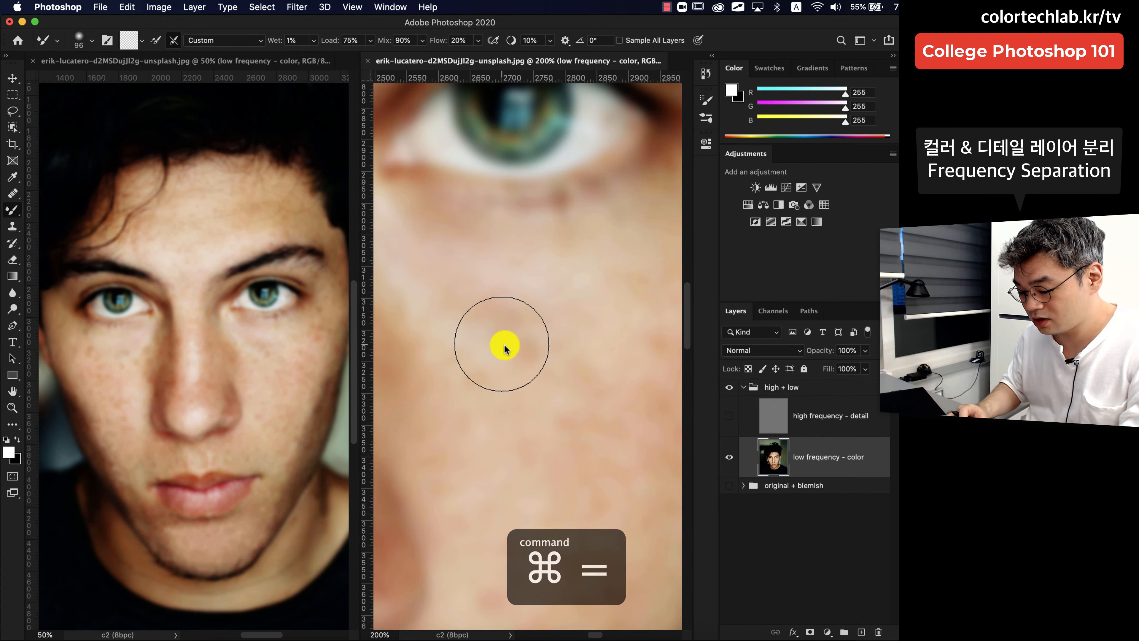
{"action": "key", "text": "bracketright"}
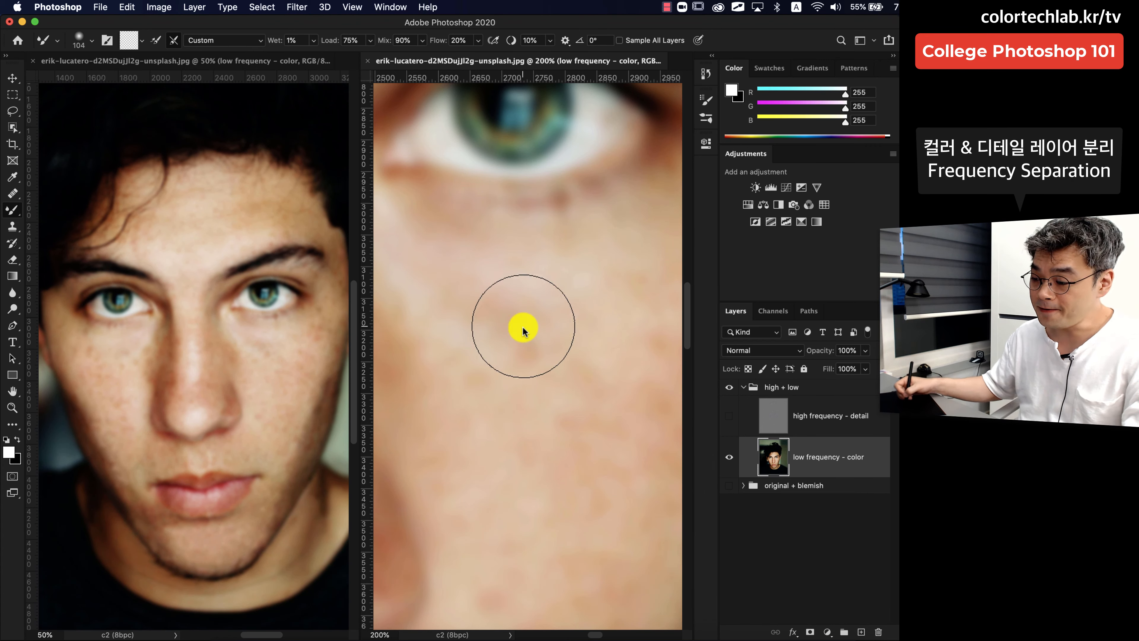
- Blend the uneven skin colour on the cheek and under the eye on the image's right side with the Mixer Brush
{"action": "mouse_move", "coordinate": [489, 304]}
{"action": "left_mouse_down"}
{"action": "mouse_move", "coordinate": [513, 348]}
{"action": "mouse_move", "coordinate": [511, 338]}
{"action": "mouse_move", "coordinate": [485, 352]}
{"action": "mouse_move", "coordinate": [485, 458]}
{"action": "mouse_move", "coordinate": [478, 368]}
{"action": "mouse_move", "coordinate": [495, 369]}
{"action": "mouse_move", "coordinate": [470, 371]}
{"action": "mouse_move", "coordinate": [498, 376]}
{"action": "mouse_move", "coordinate": [544, 326]}
{"action": "mouse_move", "coordinate": [506, 349]}
{"action": "mouse_move", "coordinate": [496, 323]}
{"action": "mouse_move", "coordinate": [618, 247]}
{"action": "mouse_move", "coordinate": [484, 368]}
{"action": "mouse_move", "coordinate": [504, 372]}
{"action": "mouse_move", "coordinate": [541, 320]}
{"action": "mouse_move", "coordinate": [482, 296]}
{"action": "mouse_move", "coordinate": [491, 287]}
{"action": "mouse_move", "coordinate": [480, 305]}
{"action": "mouse_move", "coordinate": [450, 292]}
{"action": "mouse_move", "coordinate": [735, 267]}
{"action": "mouse_move", "coordinate": [491, 361]}
{"action": "mouse_move", "coordinate": [538, 342]}
{"action": "mouse_move", "coordinate": [516, 300]}
{"action": "mouse_move", "coordinate": [478, 295]}
{"action": "mouse_move", "coordinate": [713, 358]}
{"action": "left_mouse_up"}
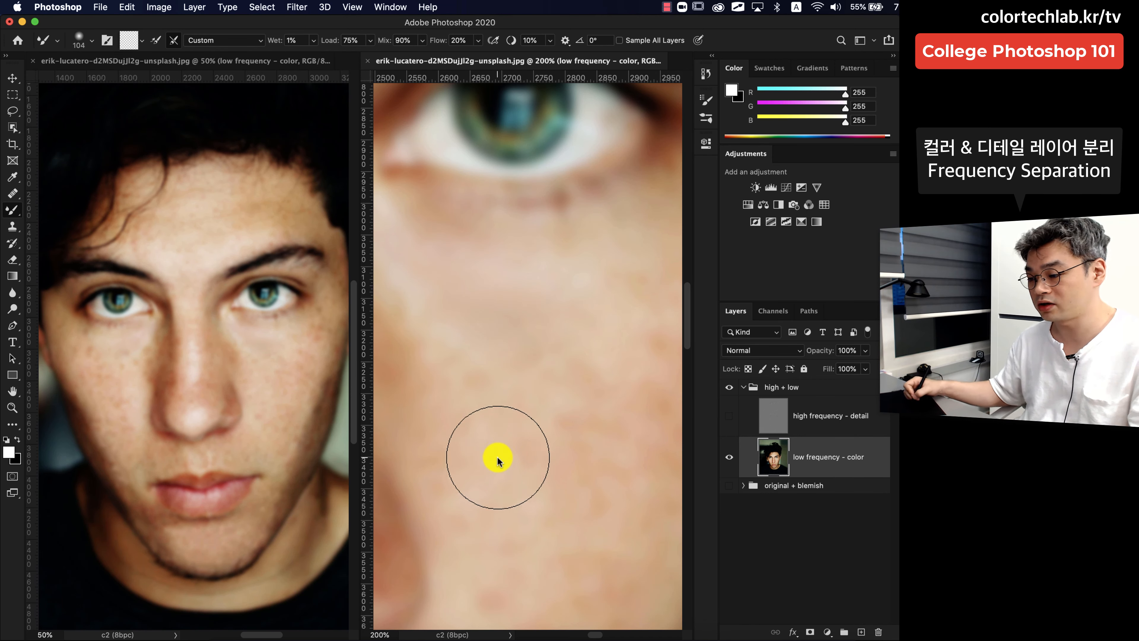
{"action": "left_click_drag", "start_coordinate": [465, 436], "coordinate": [538, 474]}
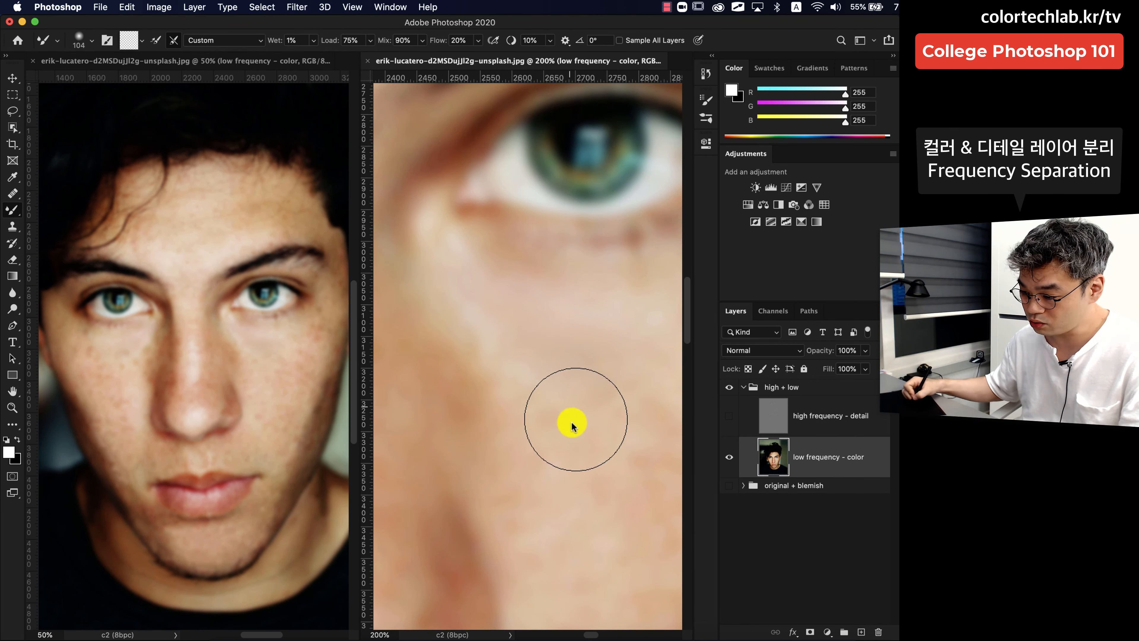
{"action": "mouse_move", "coordinate": [558, 409]}
{"action": "left_mouse_down"}
{"action": "mouse_move", "coordinate": [517, 305]}
{"action": "mouse_move", "coordinate": [563, 358]}
{"action": "left_mouse_up"}
{"action": "mouse_move", "coordinate": [588, 423]}
{"action": "left_mouse_down"}
{"action": "mouse_move", "coordinate": [508, 430]}
{"action": "mouse_move", "coordinate": [586, 450]}
{"action": "left_mouse_up"}
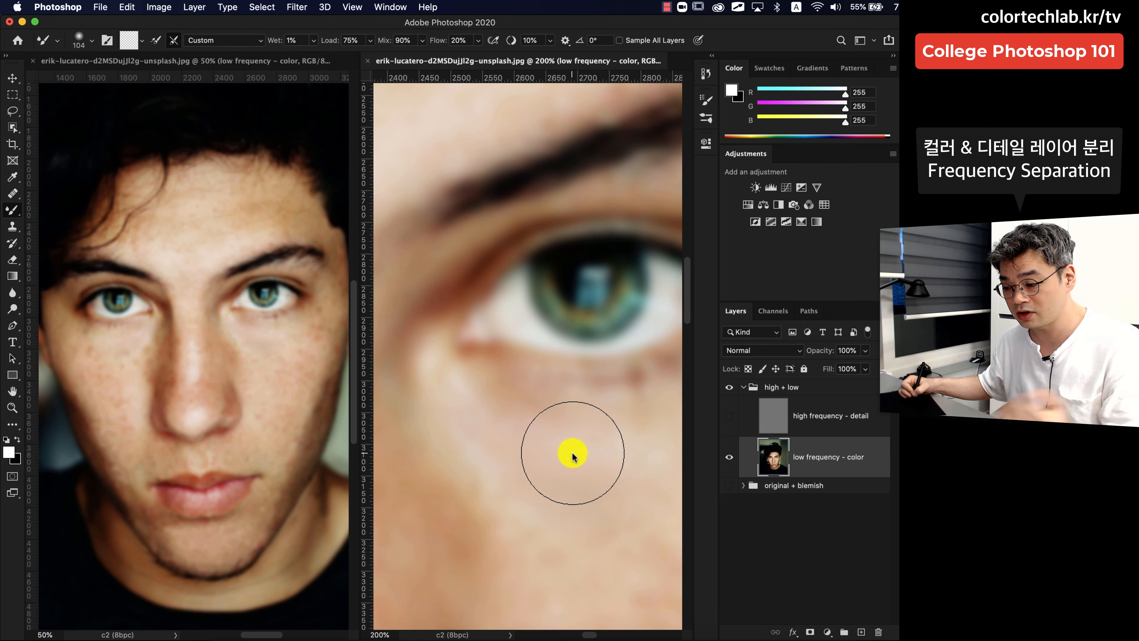
{"action": "mouse_move", "coordinate": [575, 491]}
{"action": "left_mouse_down"}
{"action": "mouse_move", "coordinate": [550, 381]}
{"action": "mouse_move", "coordinate": [565, 331]}
{"action": "left_mouse_up"}
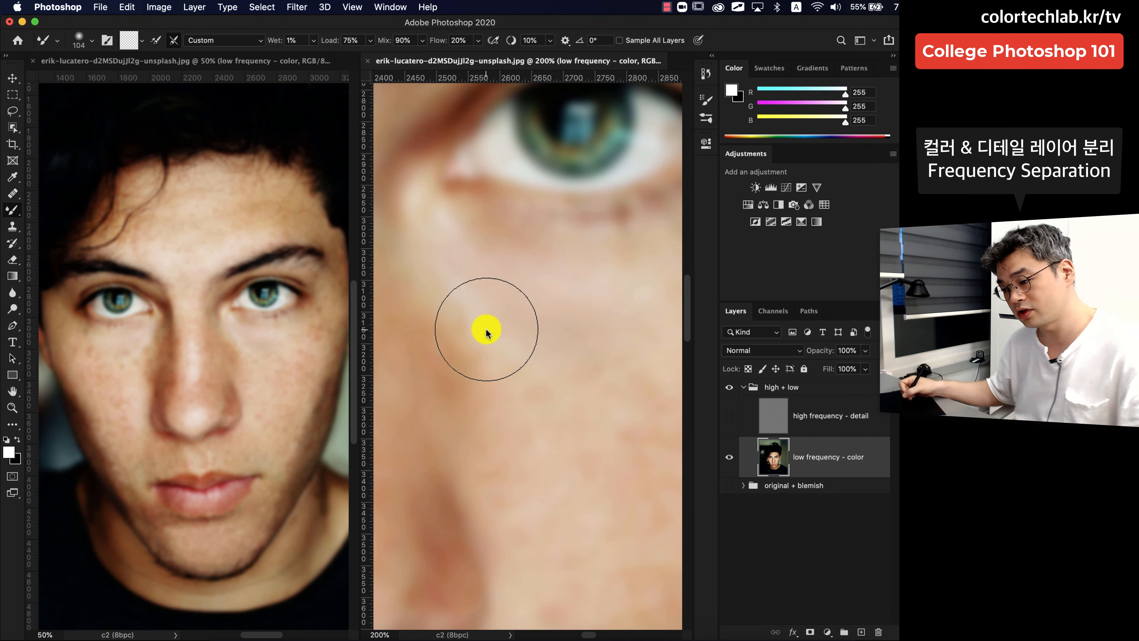
{"action": "scroll", "coordinate": [581, 394], "scroll_direction": "up", "scroll_amount": 3}
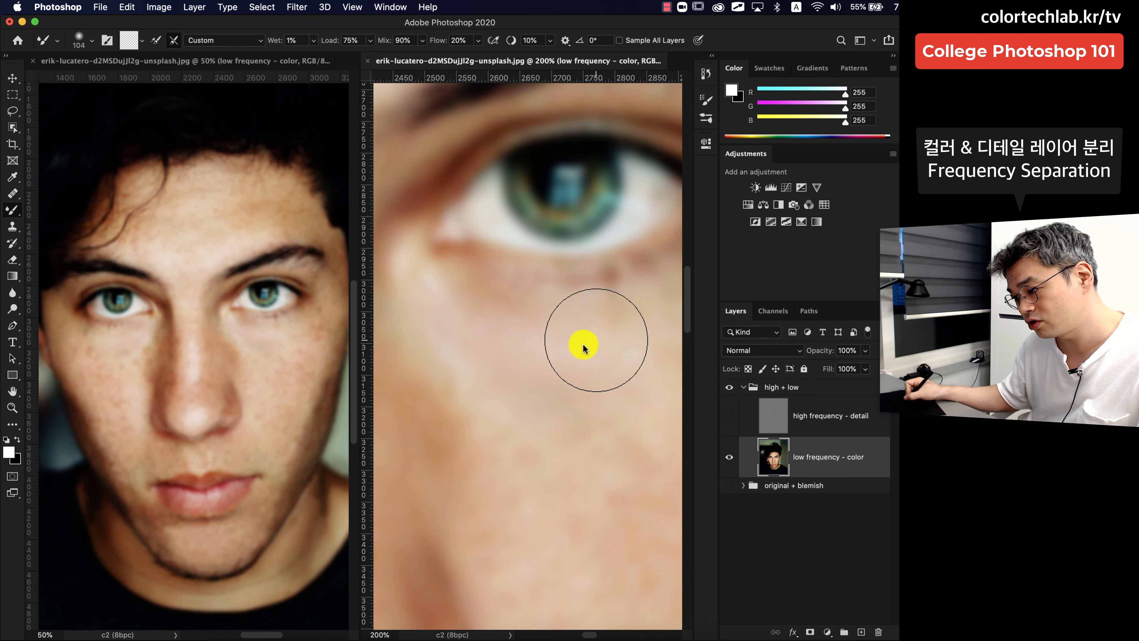
{"action": "scroll", "coordinate": [587, 373], "scroll_direction": "up", "scroll_amount": 2}
{"action": "scroll", "coordinate": [587, 372], "scroll_direction": "right", "scroll_amount": 2}
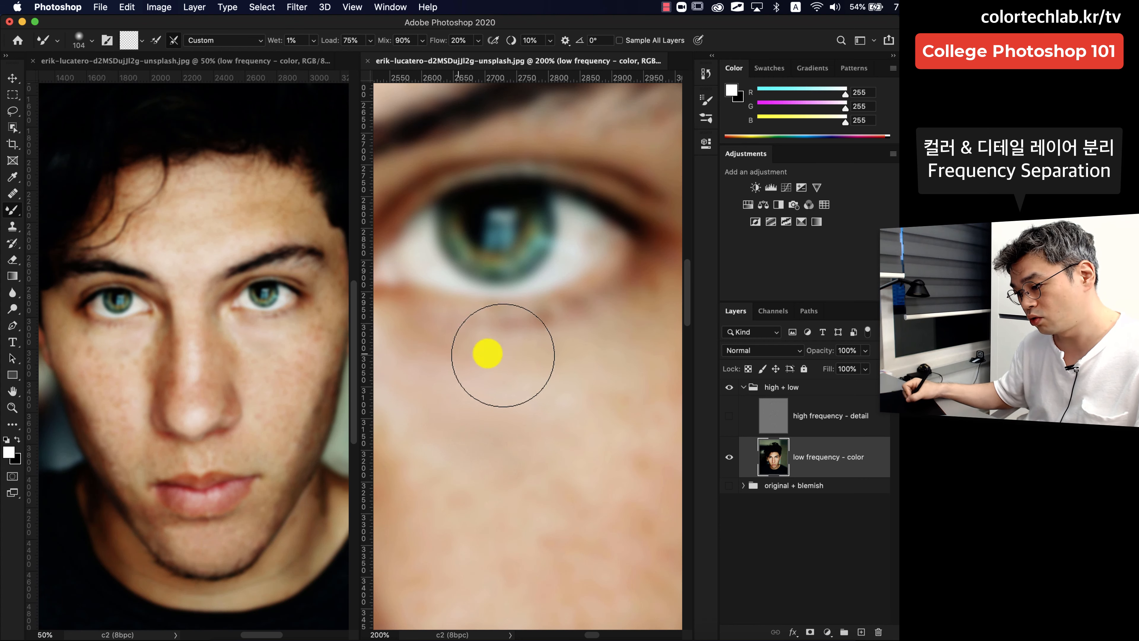
- Smooth the colour transitions along the nose's ridge, tip and right-hand side with Mixer Brush strokes
{"action": "scroll", "coordinate": [498, 457], "scroll_direction": "down", "scroll_amount": 3}
{"action": "scroll", "coordinate": [498, 458], "scroll_direction": "left", "scroll_amount": 4}
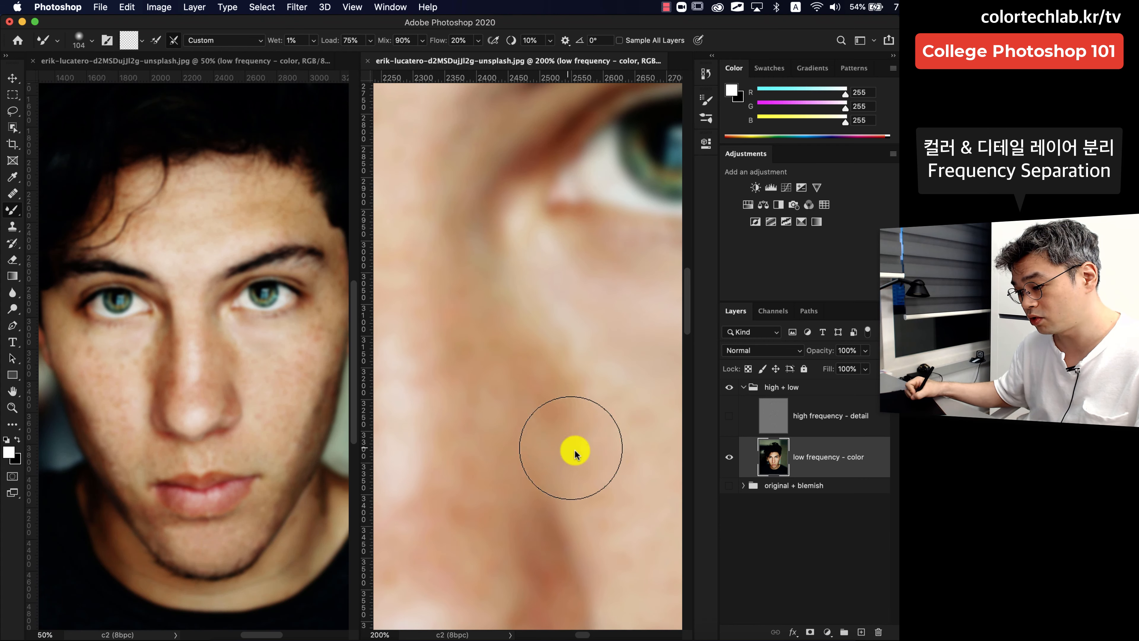
{"action": "scroll", "coordinate": [526, 308], "scroll_direction": "down", "scroll_amount": 3}
{"action": "scroll", "coordinate": [527, 307], "scroll_direction": "left", "scroll_amount": 3}
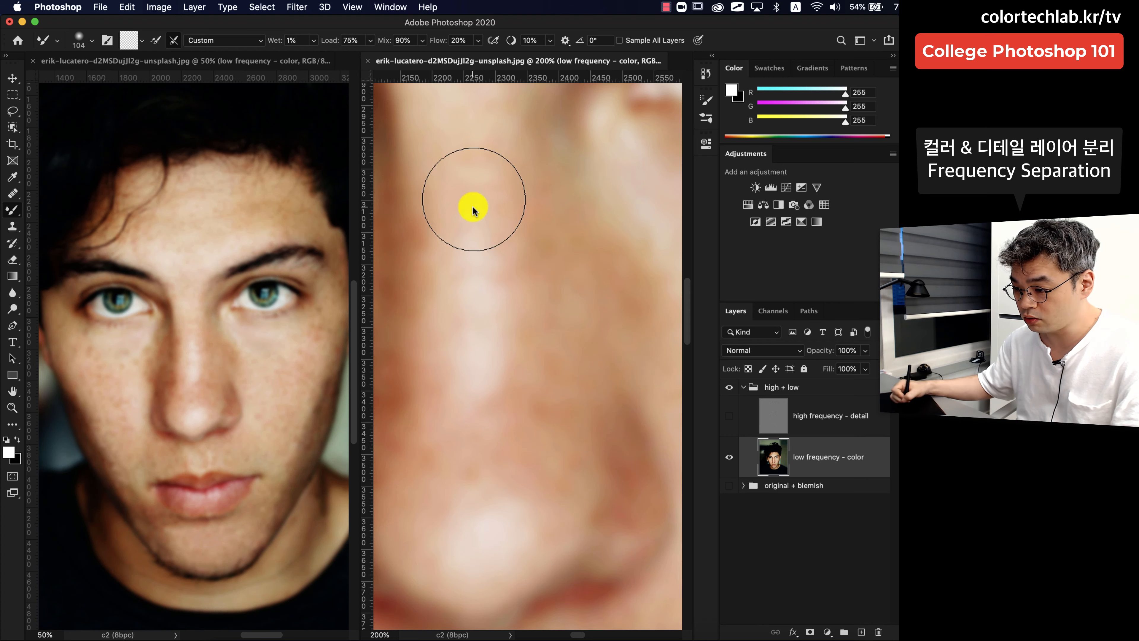
{"action": "mouse_move", "coordinate": [473, 378]}
{"action": "left_mouse_down"}
{"action": "mouse_move", "coordinate": [470, 447]}
{"action": "mouse_move", "coordinate": [498, 537]}
{"action": "mouse_move", "coordinate": [518, 449]}
{"action": "mouse_move", "coordinate": [513, 369]}
{"action": "left_mouse_up"}
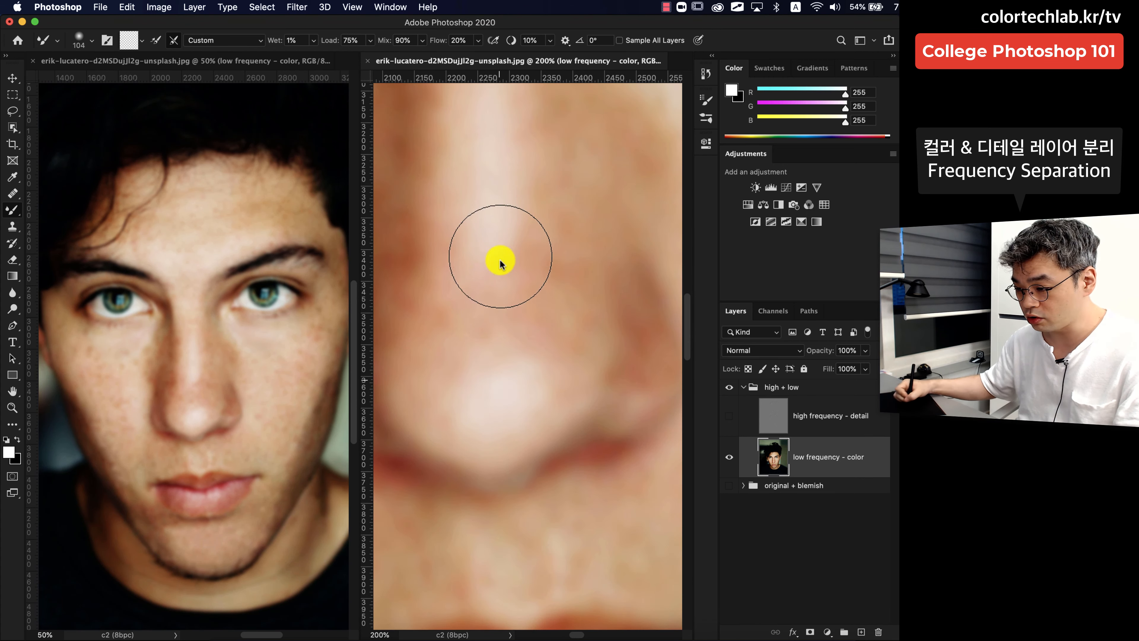
{"action": "mouse_move", "coordinate": [503, 276]}
{"action": "left_mouse_down"}
{"action": "mouse_move", "coordinate": [526, 389]}
{"action": "mouse_move", "coordinate": [547, 371]}
{"action": "mouse_move", "coordinate": [523, 402]}
{"action": "mouse_move", "coordinate": [533, 352]}
{"action": "mouse_move", "coordinate": [475, 395]}
{"action": "mouse_move", "coordinate": [498, 397]}
{"action": "left_mouse_up"}
{"action": "mouse_move", "coordinate": [544, 277]}
{"action": "left_mouse_down"}
{"action": "mouse_move", "coordinate": [560, 373]}
{"action": "mouse_move", "coordinate": [542, 350]}
{"action": "mouse_move", "coordinate": [569, 348]}
{"action": "mouse_move", "coordinate": [558, 283]}
{"action": "mouse_move", "coordinate": [581, 261]}
{"action": "mouse_move", "coordinate": [591, 314]}
{"action": "mouse_move", "coordinate": [605, 307]}
{"action": "mouse_move", "coordinate": [524, 402]}
{"action": "left_mouse_up"}
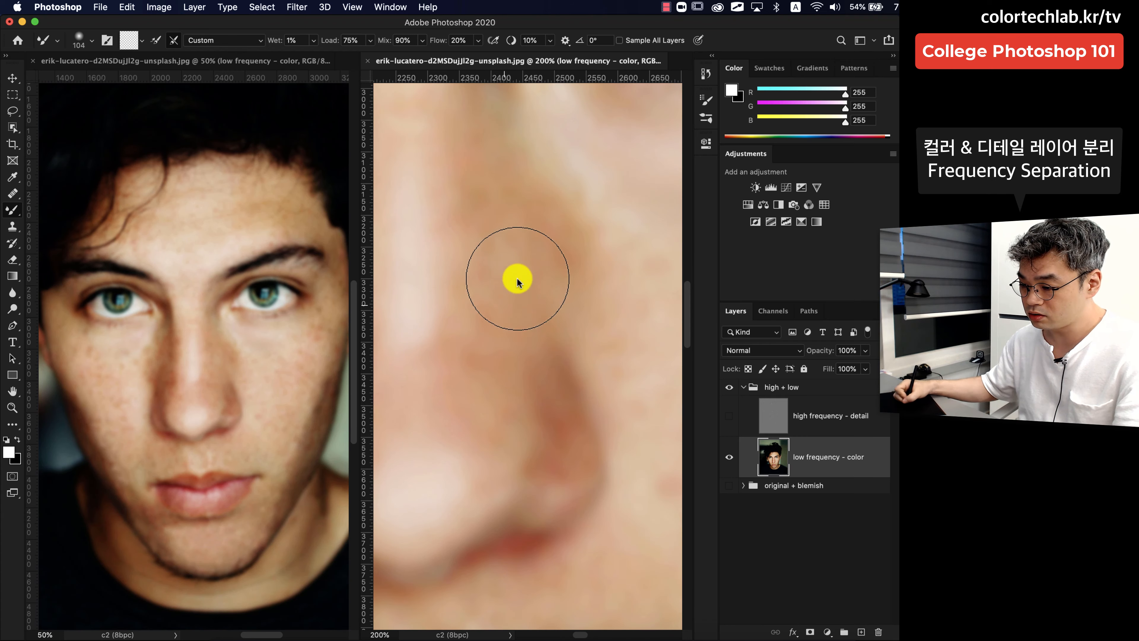
{"action": "mouse_move", "coordinate": [529, 299]}
{"action": "left_mouse_down"}
{"action": "mouse_move", "coordinate": [592, 226]}
{"action": "mouse_move", "coordinate": [581, 440]}
{"action": "mouse_move", "coordinate": [523, 395]}
{"action": "left_mouse_up"}
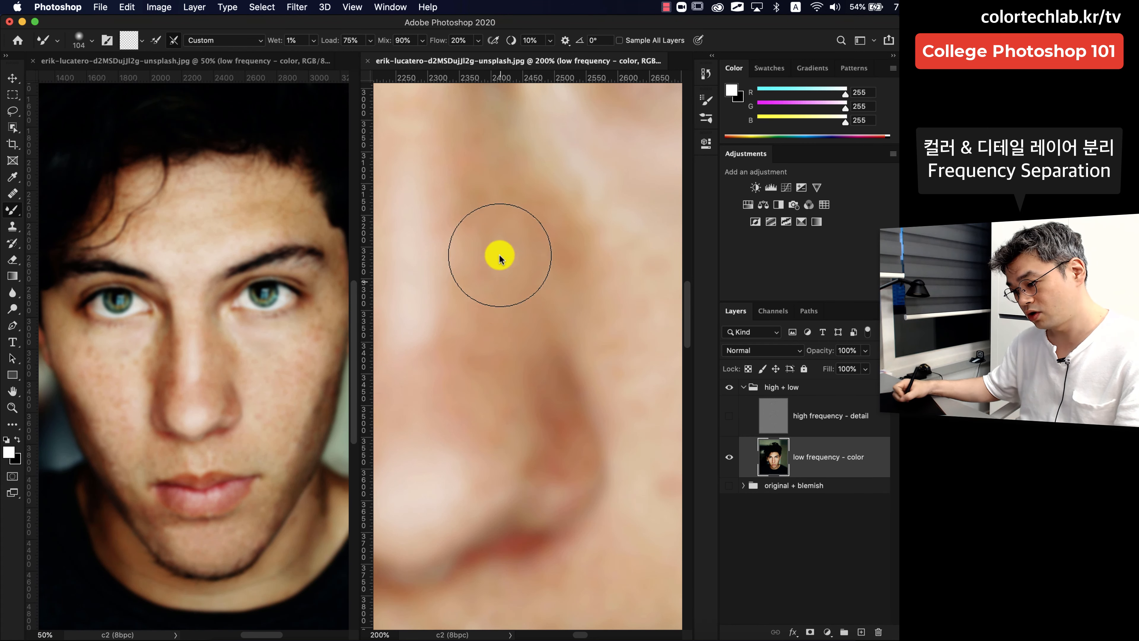
{"action": "mouse_move", "coordinate": [504, 254]}
{"action": "left_mouse_down"}
{"action": "mouse_move", "coordinate": [503, 225]}
{"action": "mouse_move", "coordinate": [502, 297]}
{"action": "mouse_move", "coordinate": [487, 199]}
{"action": "mouse_move", "coordinate": [502, 278]}
{"action": "mouse_move", "coordinate": [494, 191]}
{"action": "mouse_move", "coordinate": [523, 181]}
{"action": "mouse_move", "coordinate": [522, 371]}
{"action": "mouse_move", "coordinate": [512, 349]}
{"action": "mouse_move", "coordinate": [503, 363]}
{"action": "mouse_move", "coordinate": [514, 375]}
{"action": "mouse_move", "coordinate": [501, 221]}
{"action": "mouse_move", "coordinate": [486, 197]}
{"action": "mouse_move", "coordinate": [498, 269]}
{"action": "left_mouse_up"}
- Blend the skin colour on the upper nose bridge between the eyes
{"action": "key", "text": "space"}
{"action": "mouse_move", "coordinate": [577, 385]}
{"action": "left_mouse_down"}
{"action": "mouse_move", "coordinate": [583, 415]}
{"action": "mouse_move", "coordinate": [507, 305]}
{"action": "mouse_move", "coordinate": [572, 327]}
{"action": "left_mouse_up"}
{"action": "key", "text": "space"}
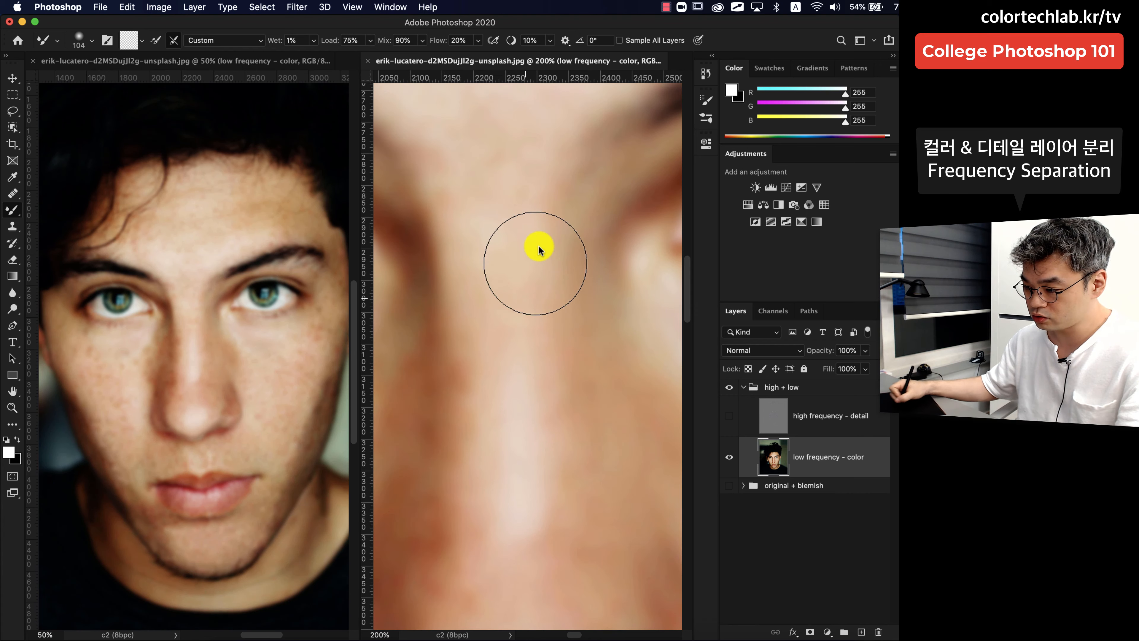
{"action": "left_click_drag", "start_coordinate": [539, 249], "coordinate": [531, 352]}
{"action": "mouse_move", "coordinate": [561, 396]}
{"action": "left_mouse_down"}
{"action": "mouse_move", "coordinate": [548, 447]}
{"action": "mouse_move", "coordinate": [603, 434]}
{"action": "left_mouse_up"}
- Blend the skin colour on the outer cheek at the image's left side with the Mixer Brush at 3% Wet and 25% Flow
{"action": "key", "text": "space"}
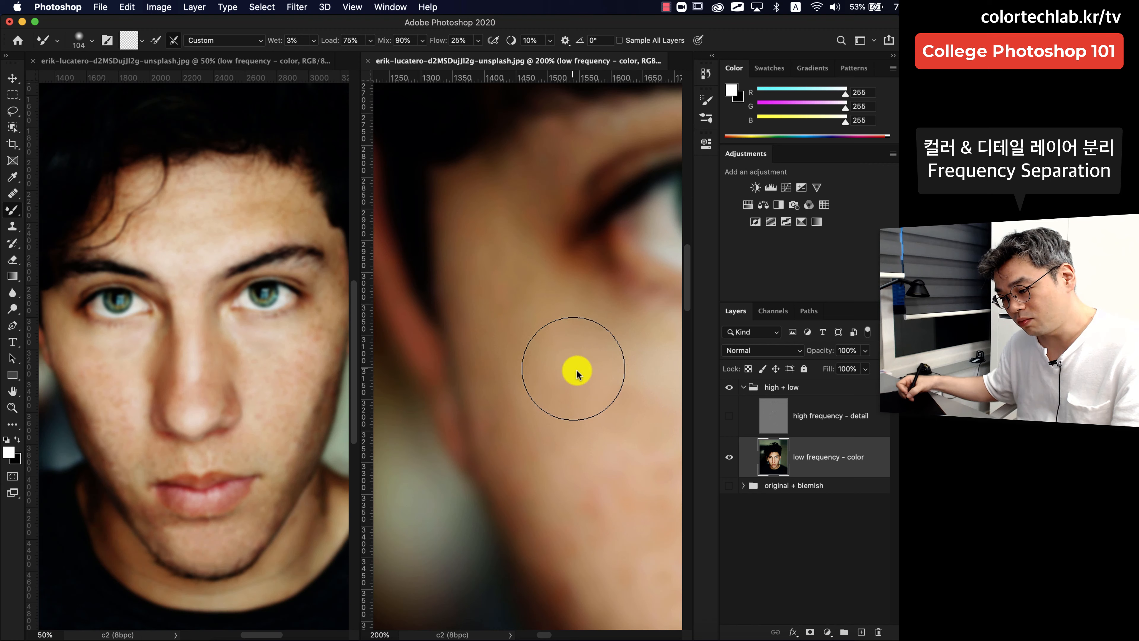
{"action": "key", "text": "space"}
{"action": "left_click_drag", "start_coordinate": [607, 430], "coordinate": [544, 389]}
{"action": "mouse_move", "coordinate": [547, 337]}
{"action": "left_mouse_down"}
{"action": "mouse_move", "coordinate": [598, 379]}
{"action": "mouse_move", "coordinate": [556, 337]}
{"action": "mouse_move", "coordinate": [647, 444]}
{"action": "mouse_move", "coordinate": [531, 302]}
{"action": "mouse_move", "coordinate": [571, 348]}
{"action": "mouse_move", "coordinate": [546, 310]}
{"action": "mouse_move", "coordinate": [492, 283]}
{"action": "mouse_move", "coordinate": [536, 299]}
{"action": "mouse_move", "coordinate": [600, 400]}
{"action": "mouse_move", "coordinate": [601, 438]}
{"action": "mouse_move", "coordinate": [623, 406]}
{"action": "left_mouse_up"}
{"action": "key", "text": "space"}
{"action": "key", "text": "space"}
{"action": "left_click_drag", "start_coordinate": [595, 449], "coordinate": [564, 419]}
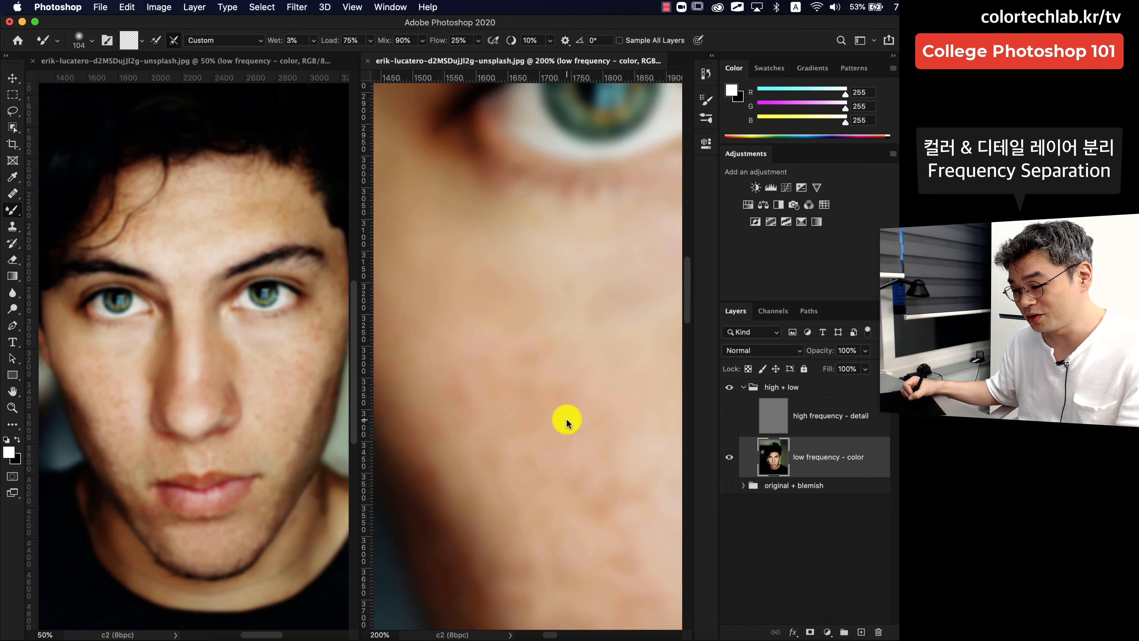
- Smooth the uneven colour below the eye on the image's left side and down the cheek towards the mouth
{"action": "mouse_move", "coordinate": [474, 270]}
{"action": "left_mouse_down"}
{"action": "mouse_move", "coordinate": [533, 293]}
{"action": "mouse_move", "coordinate": [496, 286]}
{"action": "mouse_move", "coordinate": [521, 296]}
{"action": "left_mouse_up"}
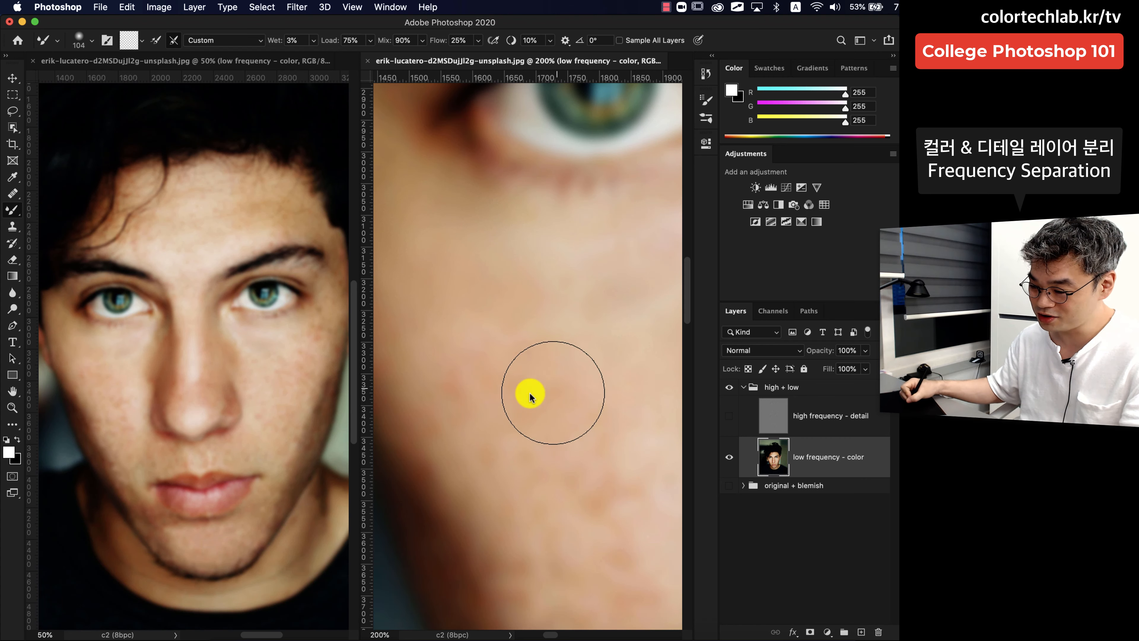
{"action": "mouse_move", "coordinate": [531, 397]}
{"action": "left_mouse_down"}
{"action": "mouse_move", "coordinate": [492, 391]}
{"action": "mouse_move", "coordinate": [534, 400]}
{"action": "mouse_move", "coordinate": [481, 408]}
{"action": "mouse_move", "coordinate": [554, 376]}
{"action": "mouse_move", "coordinate": [544, 378]}
{"action": "mouse_move", "coordinate": [534, 512]}
{"action": "mouse_move", "coordinate": [553, 477]}
{"action": "mouse_move", "coordinate": [510, 424]}
{"action": "mouse_move", "coordinate": [583, 386]}
{"action": "mouse_move", "coordinate": [498, 331]}
{"action": "mouse_move", "coordinate": [535, 302]}
{"action": "mouse_move", "coordinate": [598, 393]}
{"action": "mouse_move", "coordinate": [594, 453]}
{"action": "mouse_move", "coordinate": [515, 393]}
{"action": "mouse_move", "coordinate": [576, 364]}
{"action": "mouse_move", "coordinate": [480, 323]}
{"action": "left_mouse_up"}
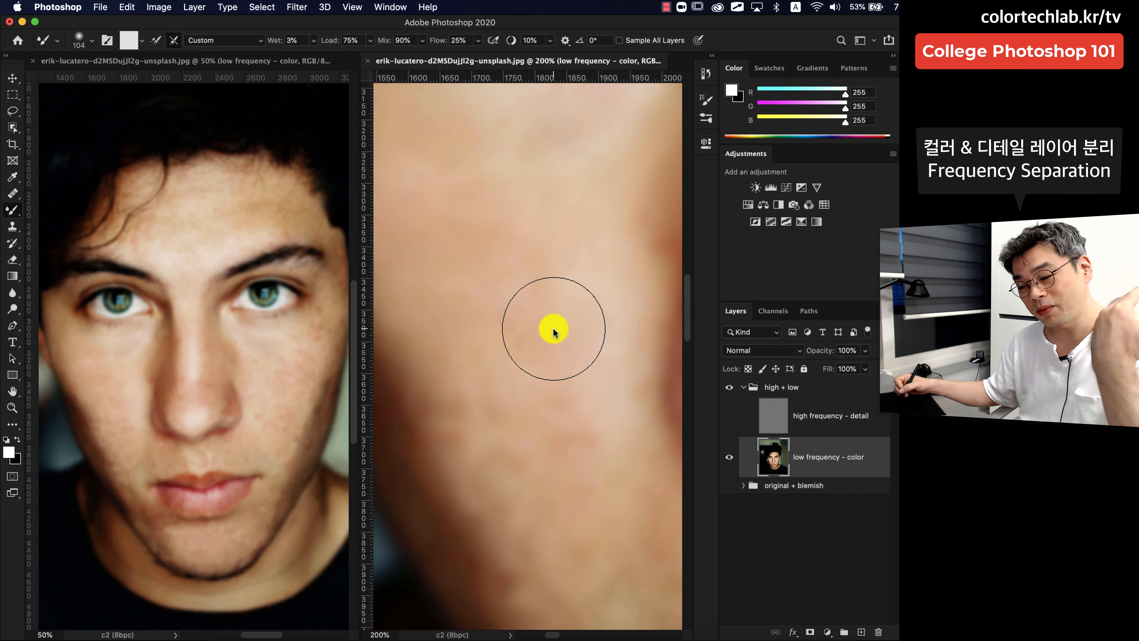
{"action": "left_click_drag", "start_coordinate": [553, 331], "coordinate": [592, 316]}
{"action": "mouse_move", "coordinate": [529, 335]}
{"action": "left_mouse_down"}
{"action": "mouse_move", "coordinate": [531, 285]}
{"action": "mouse_move", "coordinate": [572, 374]}
{"action": "mouse_move", "coordinate": [564, 481]}
{"action": "mouse_move", "coordinate": [601, 471]}
{"action": "mouse_move", "coordinate": [535, 362]}
{"action": "left_mouse_up"}
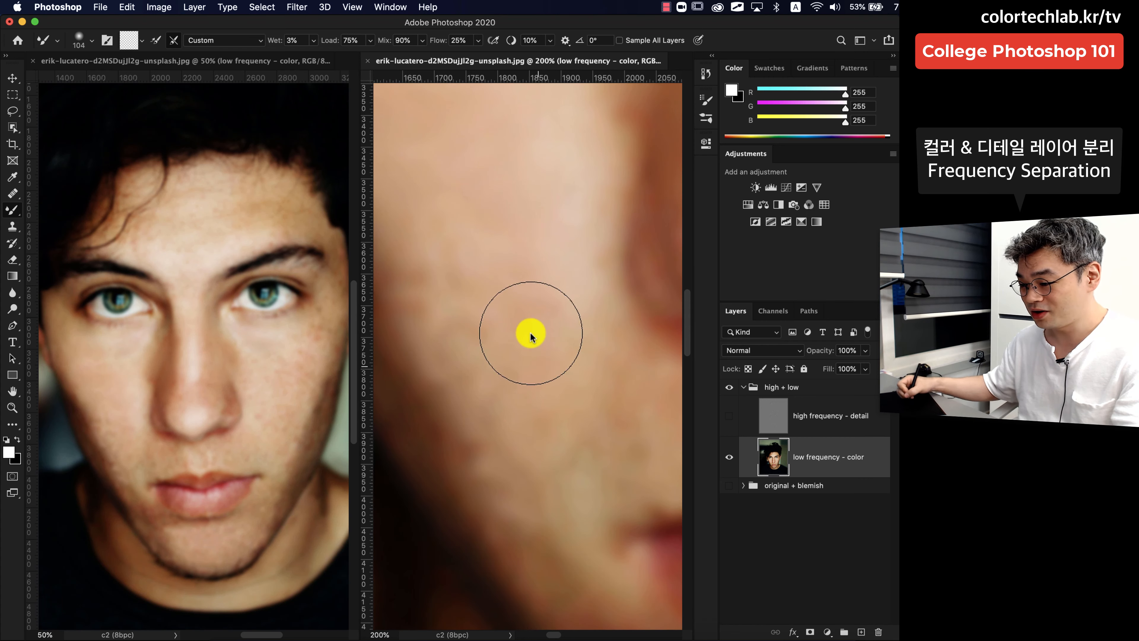
{"action": "left_click_drag", "start_coordinate": [498, 286], "coordinate": [623, 382]}
- Reduce the Mixer Brush to 89 px and blend the skin colour below the lips along the jaw on the image's left side
{"action": "key", "text": "["}
{"action": "left_click_drag", "start_coordinate": [592, 437], "coordinate": [498, 251]}
{"action": "left_click_drag", "start_coordinate": [613, 417], "coordinate": [514, 316]}
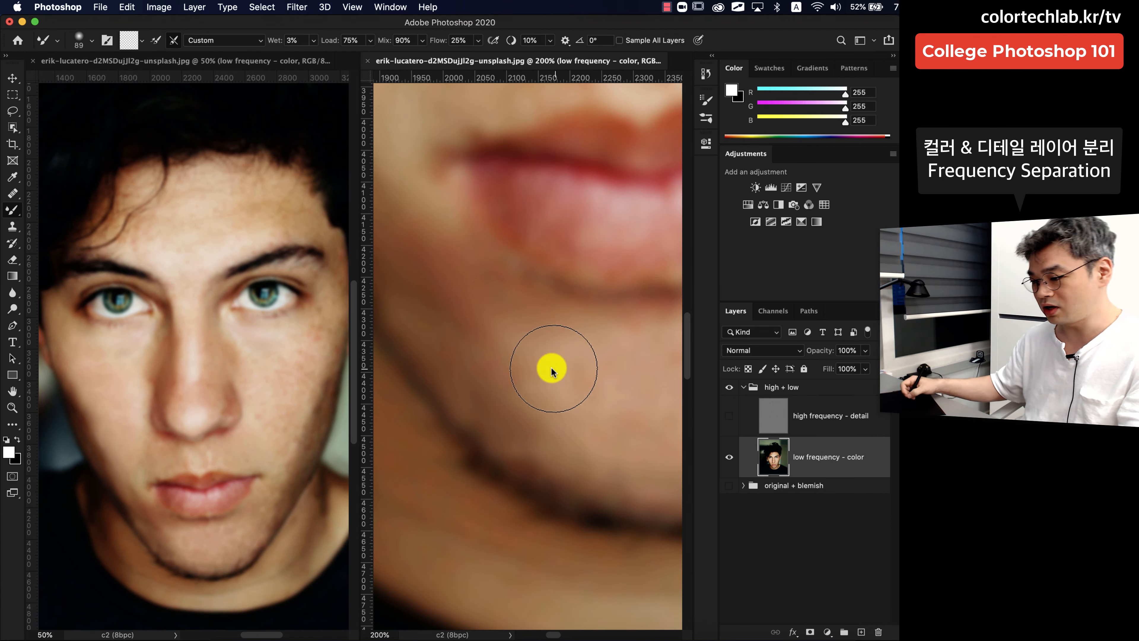
{"action": "mouse_move", "coordinate": [583, 433]}
{"action": "left_mouse_down"}
{"action": "mouse_move", "coordinate": [513, 365]}
{"action": "mouse_move", "coordinate": [521, 387]}
{"action": "mouse_move", "coordinate": [636, 425]}
{"action": "mouse_move", "coordinate": [581, 413]}
{"action": "left_mouse_up"}
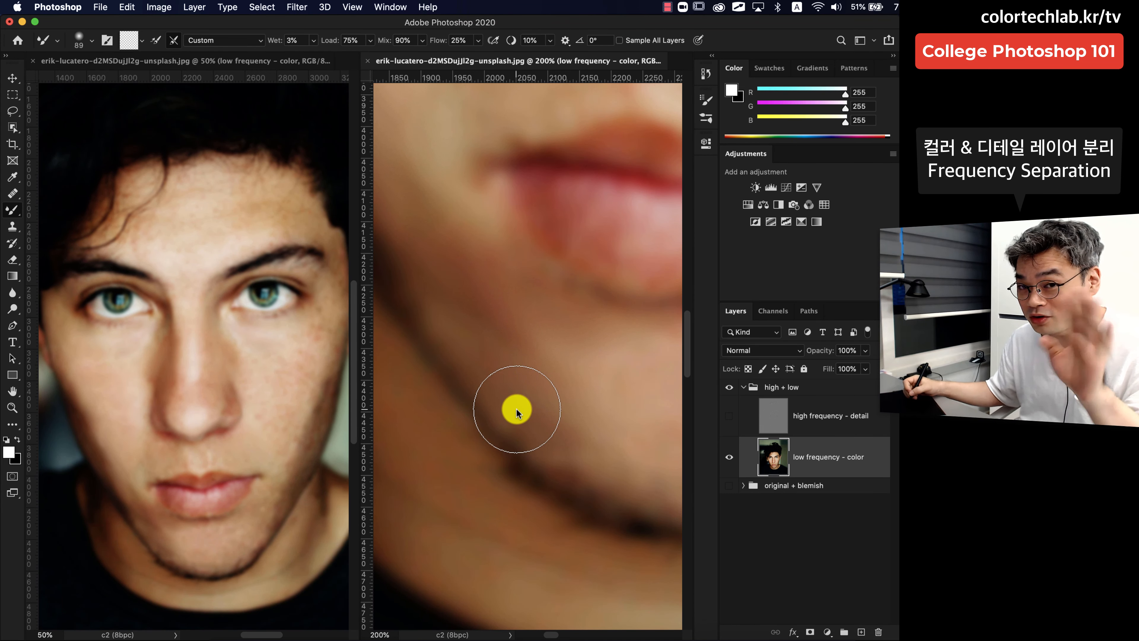
{"action": "mouse_move", "coordinate": [615, 445]}
{"action": "left_mouse_down"}
{"action": "mouse_move", "coordinate": [430, 409]}
{"action": "mouse_move", "coordinate": [573, 458]}
{"action": "left_mouse_up"}
{"action": "mouse_move", "coordinate": [466, 418]}
{"action": "left_mouse_down"}
{"action": "mouse_move", "coordinate": [500, 405]}
{"action": "mouse_move", "coordinate": [523, 412]}
{"action": "left_mouse_up"}
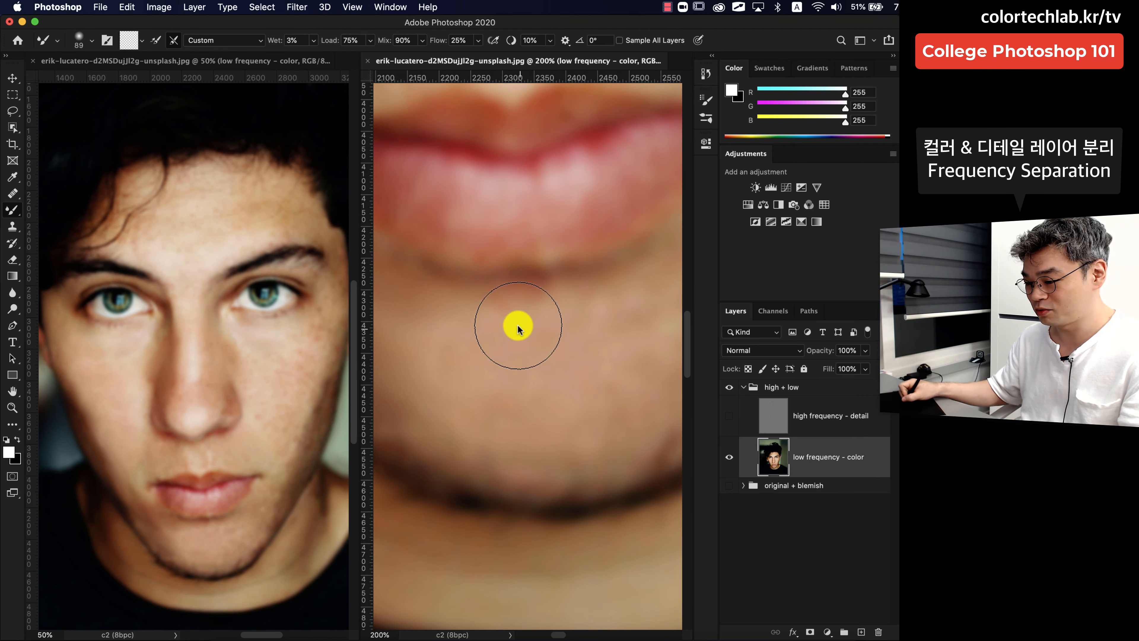
- Smooth the colour transitions across the centre of the chin and the area below the mouth corner on the image's right side
{"action": "left_click_drag", "start_coordinate": [641, 330], "coordinate": [515, 433]}
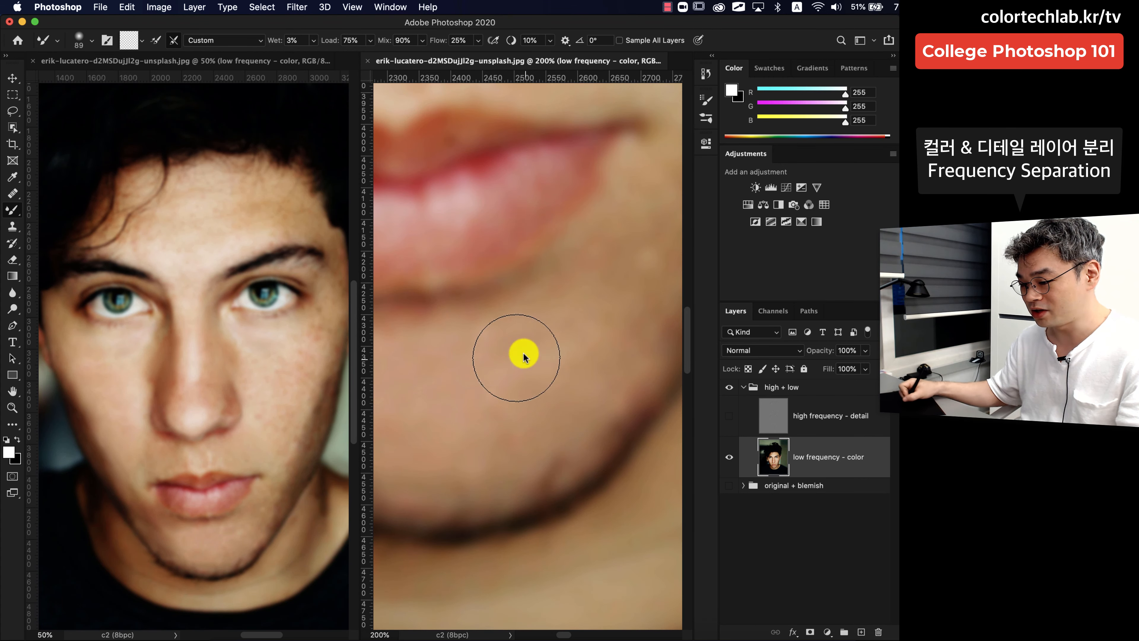
{"action": "left_click_drag", "start_coordinate": [552, 374], "coordinate": [572, 438]}
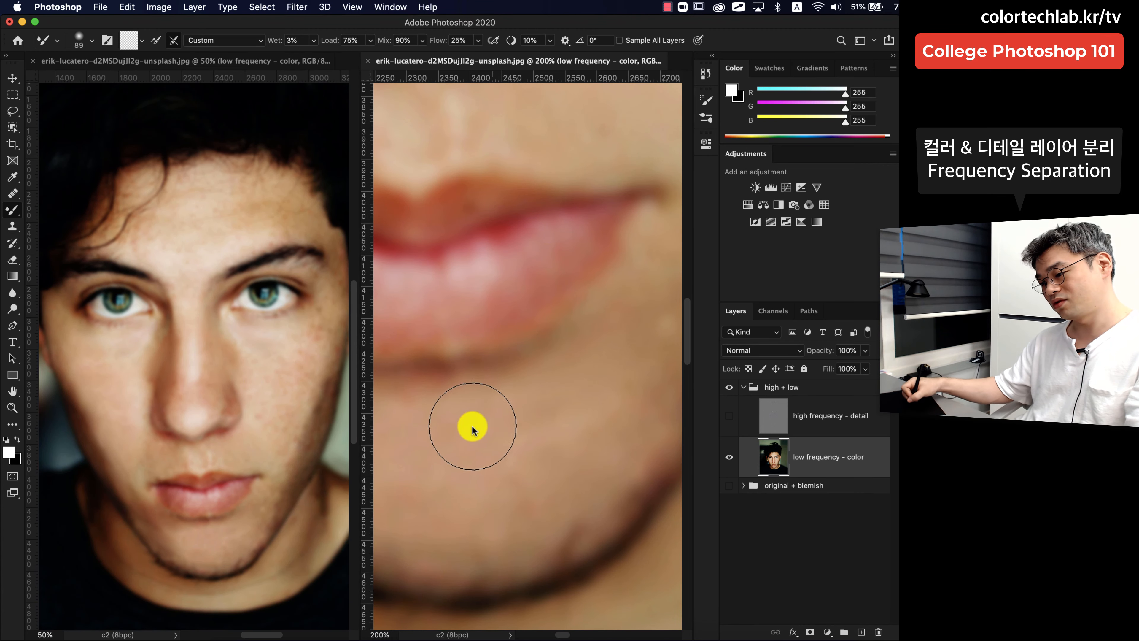
{"action": "left_click_drag", "start_coordinate": [662, 372], "coordinate": [530, 447]}
{"action": "left_click_drag", "start_coordinate": [577, 330], "coordinate": [465, 451]}
{"action": "left_click_drag", "start_coordinate": [588, 287], "coordinate": [509, 437]}
{"action": "left_click_drag", "start_coordinate": [538, 323], "coordinate": [628, 458]}
{"action": "left_click_drag", "start_coordinate": [550, 397], "coordinate": [544, 524]}
{"action": "left_click_drag", "start_coordinate": [573, 297], "coordinate": [514, 464]}
- Blend the skin colour at the temple beside the eye on the image's right side and around the upper nose bridge
{"action": "left_click_drag", "start_coordinate": [662, 341], "coordinate": [529, 516]}
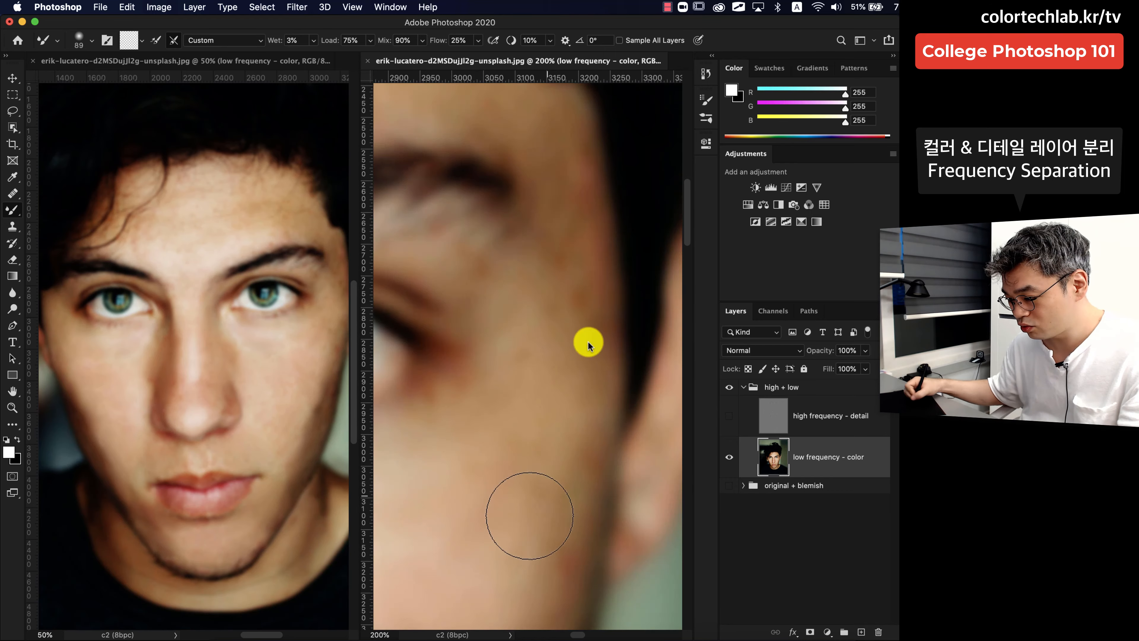
{"action": "left_click_drag", "start_coordinate": [588, 345], "coordinate": [583, 464]}
{"action": "key", "text": "super+minus"}
{"action": "key", "text": "super+minus"}
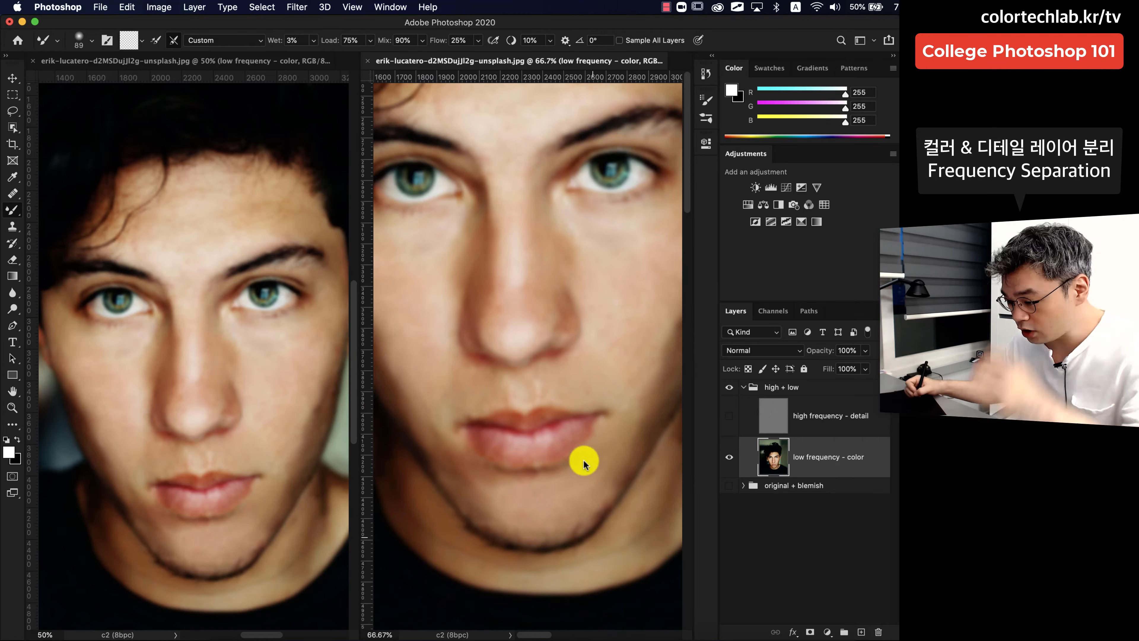
{"action": "key", "text": "super+plus"}
{"action": "key", "text": "super+plus"}
{"action": "mouse_move", "coordinate": [526, 232]}
{"action": "left_mouse_down"}
{"action": "mouse_move", "coordinate": [580, 556]}
{"action": "mouse_move", "coordinate": [562, 488]}
{"action": "mouse_move", "coordinate": [519, 471]}
{"action": "mouse_move", "coordinate": [559, 483]}
{"action": "mouse_move", "coordinate": [567, 449]}
{"action": "left_mouse_up"}
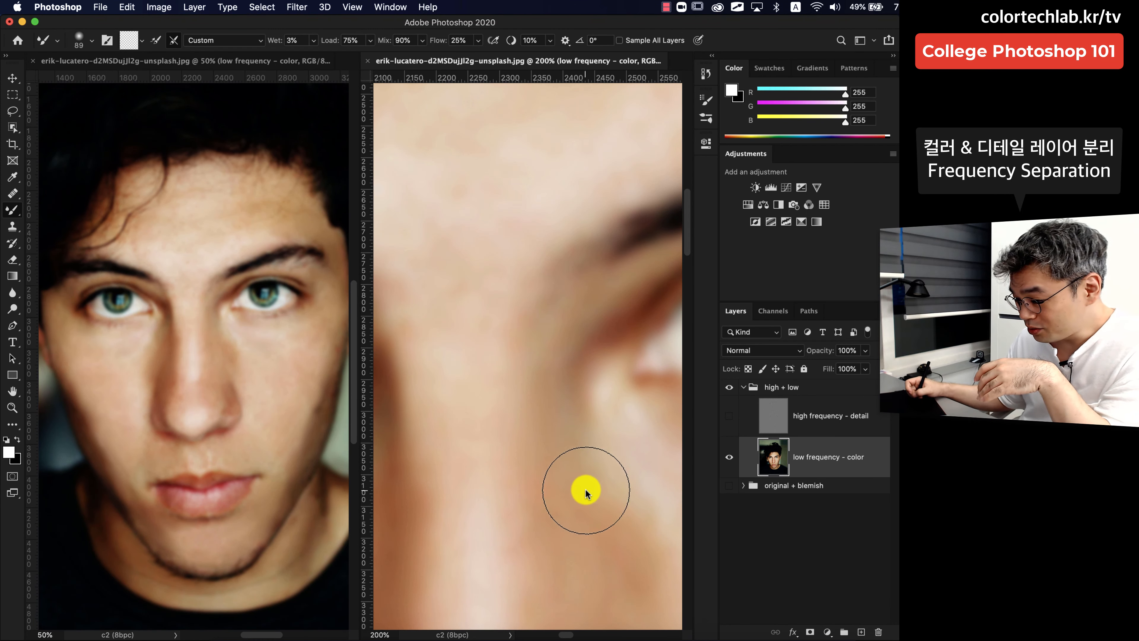
- Check the smoothed colour on the whole face and close up, and show the high frequency - detail layer again
{"action": "key", "text": "super+0"}
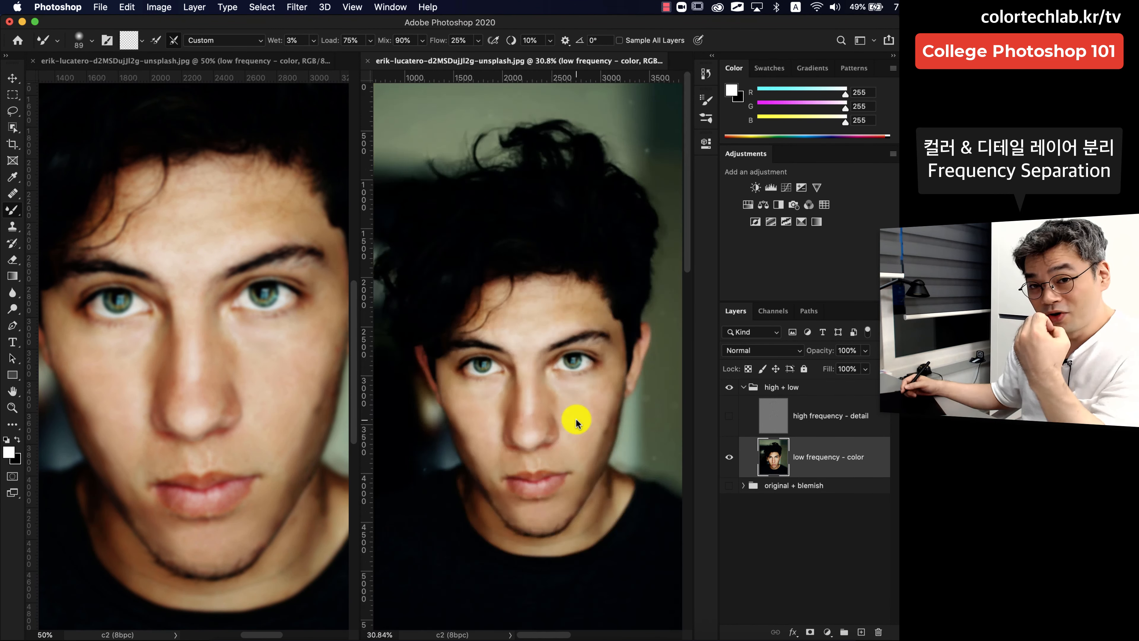
{"action": "key", "text": "super+equal"}
{"action": "key", "text": "super+equal"}
{"action": "key", "text": "super+equal"}
{"action": "key", "text": "super+equal"}
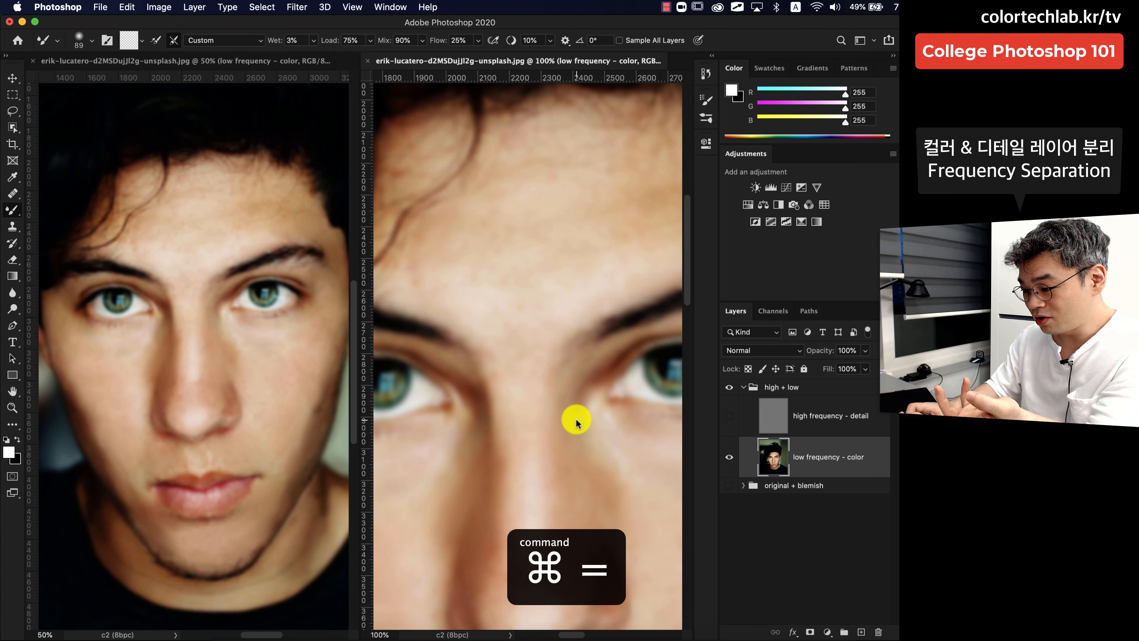
{"action": "mouse_move", "coordinate": [604, 476]}
{"action": "left_mouse_down"}
{"action": "mouse_move", "coordinate": [574, 378]}
{"action": "mouse_move", "coordinate": [544, 355]}
{"action": "left_mouse_up"}
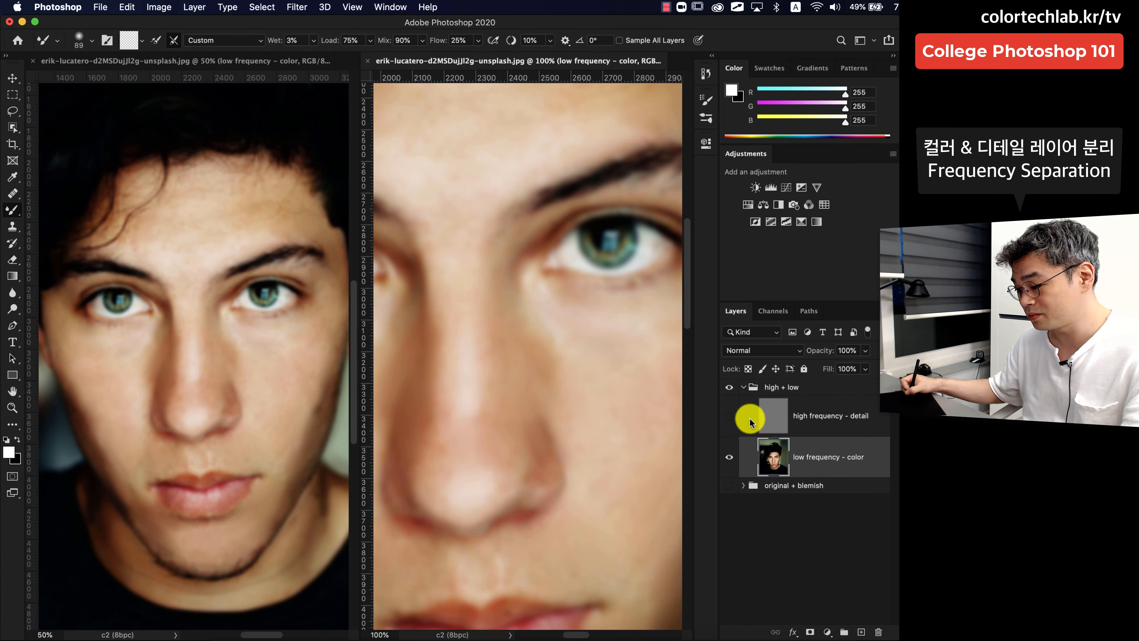
{"action": "left_click", "coordinate": [730, 415]}
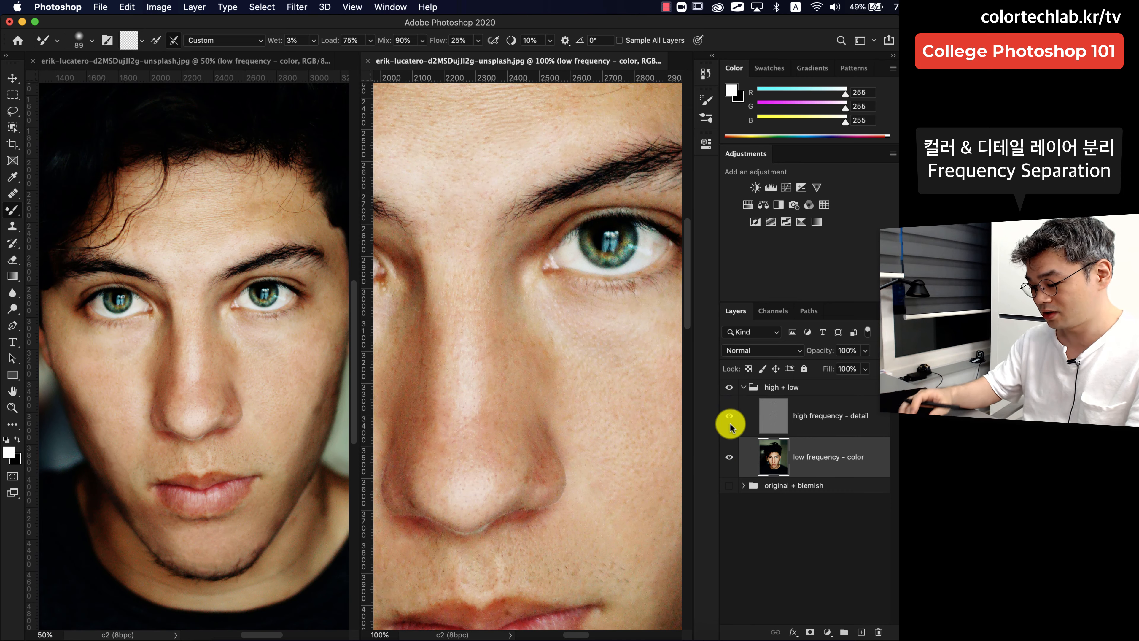
- Show the original + blemish group beneath the high + low group for a before-and-after comparison at 50% zoom
{"action": "key", "text": "super+0"}
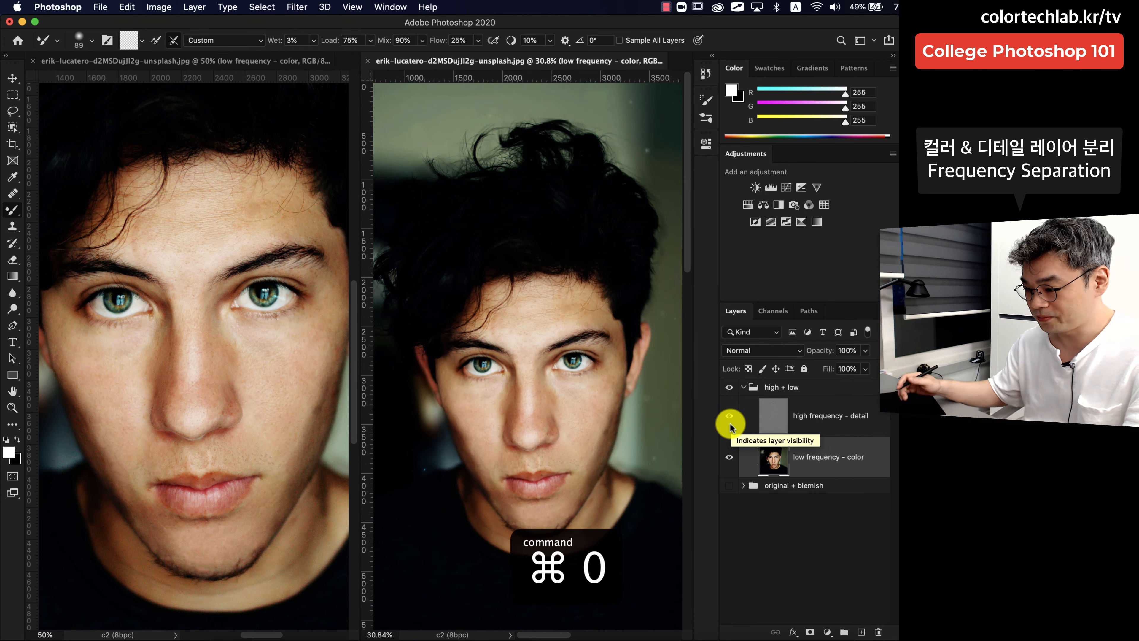
{"action": "key", "text": "super+equal"}
{"action": "key", "text": "super+equal"}
{"action": "key", "text": "super+equal"}
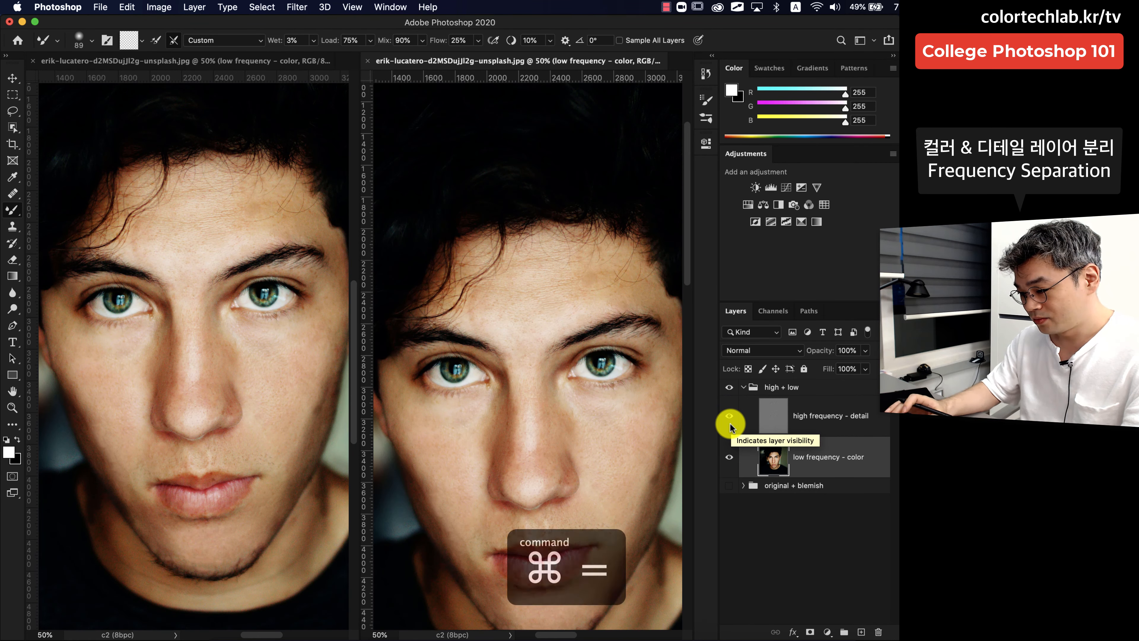
{"action": "key", "text": "super+minus"}
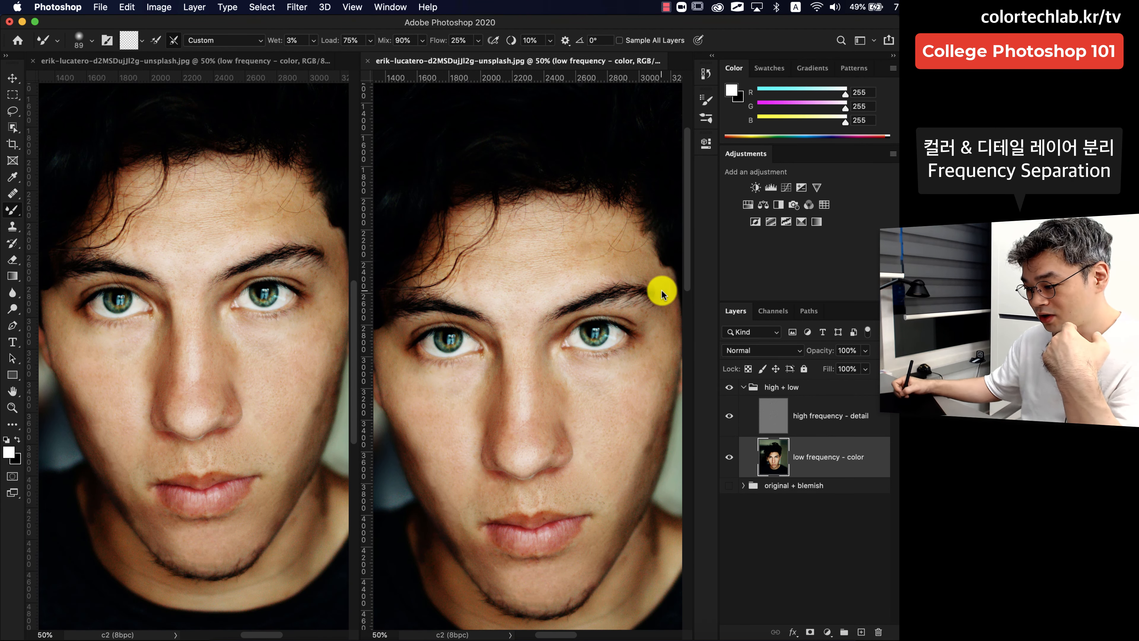
{"action": "left_click", "coordinate": [729, 485]}
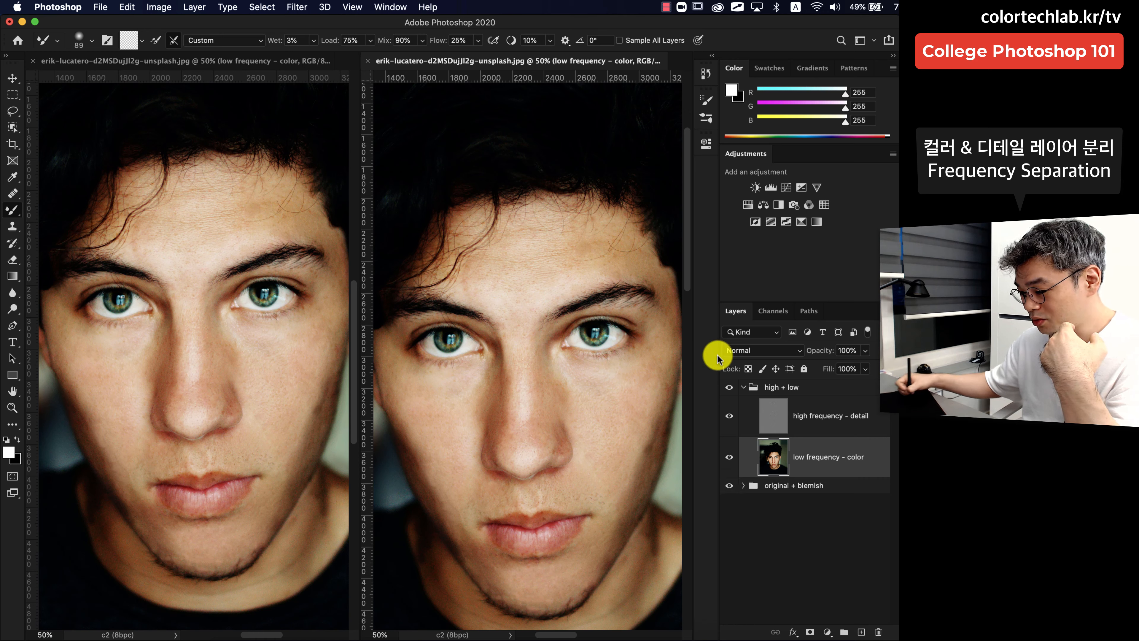
{"action": "left_click", "coordinate": [742, 387]}
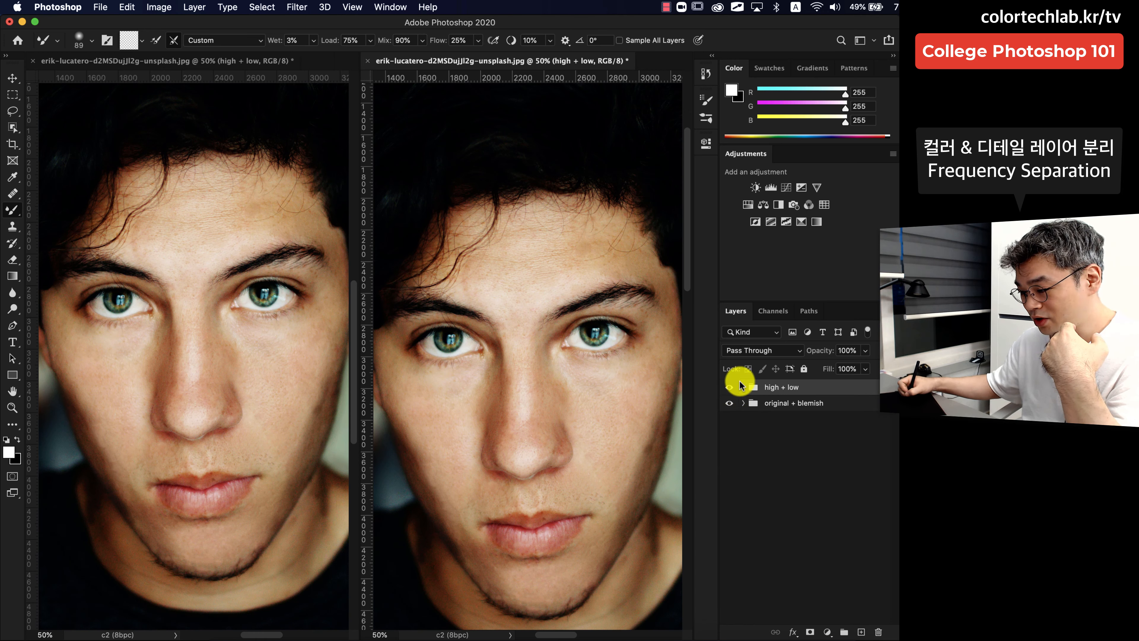
{"action": "left_click", "coordinate": [743, 387]}
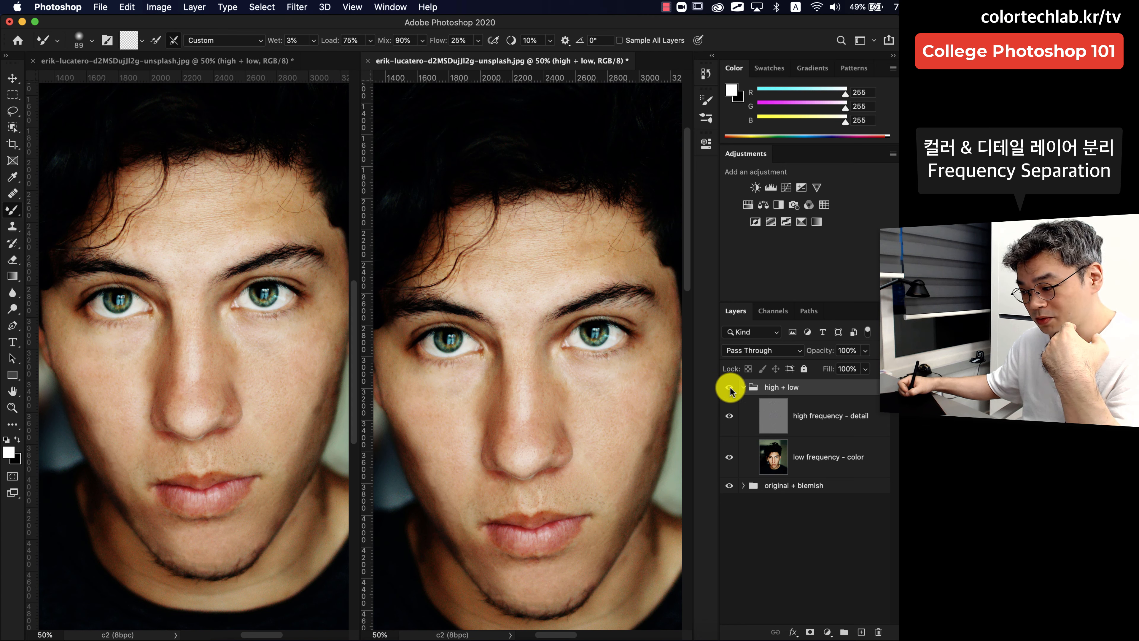
- Toggle the high + low group's visibility off and on to compare the original and retouched skin across the whole face
{"action": "left_click", "coordinate": [729, 386]}
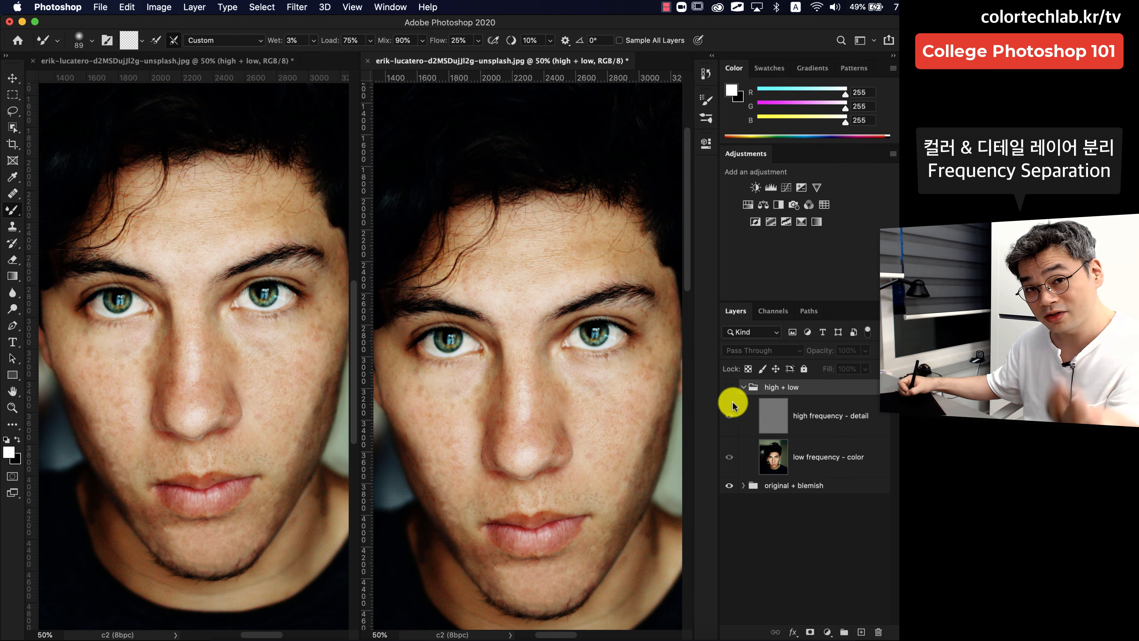
{"action": "left_click", "coordinate": [731, 391]}
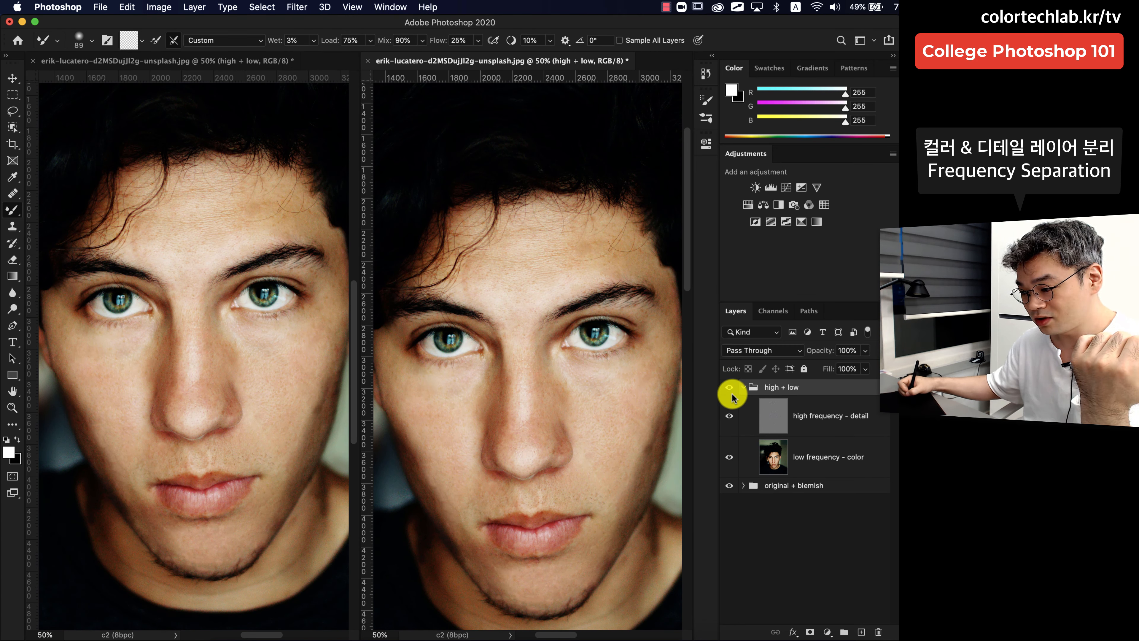
{"action": "right_click", "coordinate": [15, 213]}
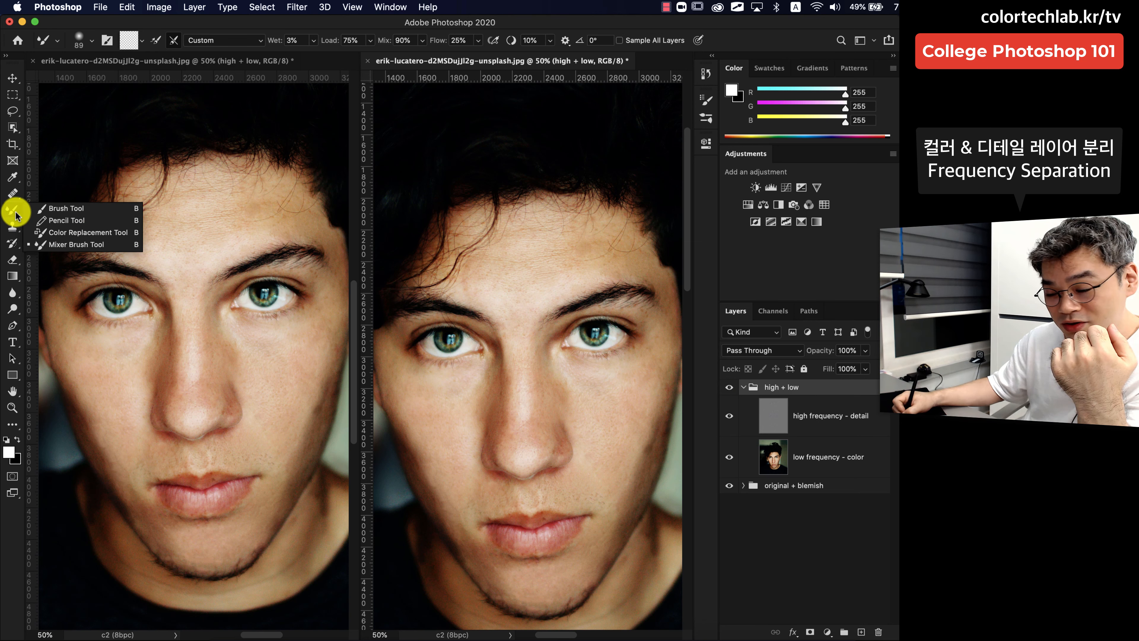
{"action": "left_click", "coordinate": [13, 213]}
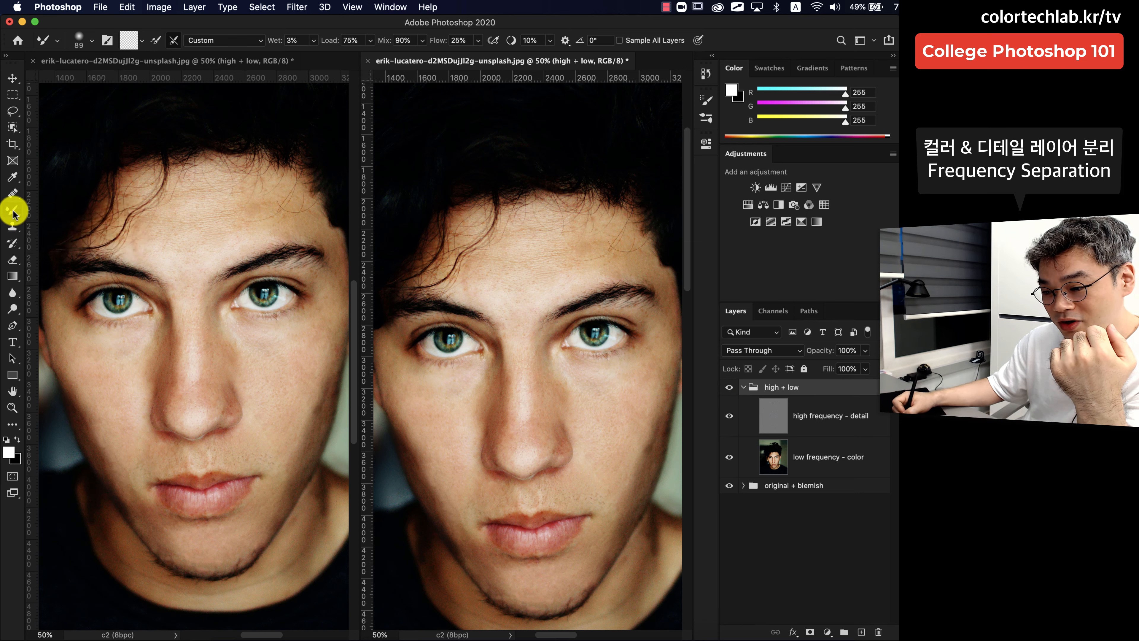
{"action": "left_click", "coordinate": [729, 387]}
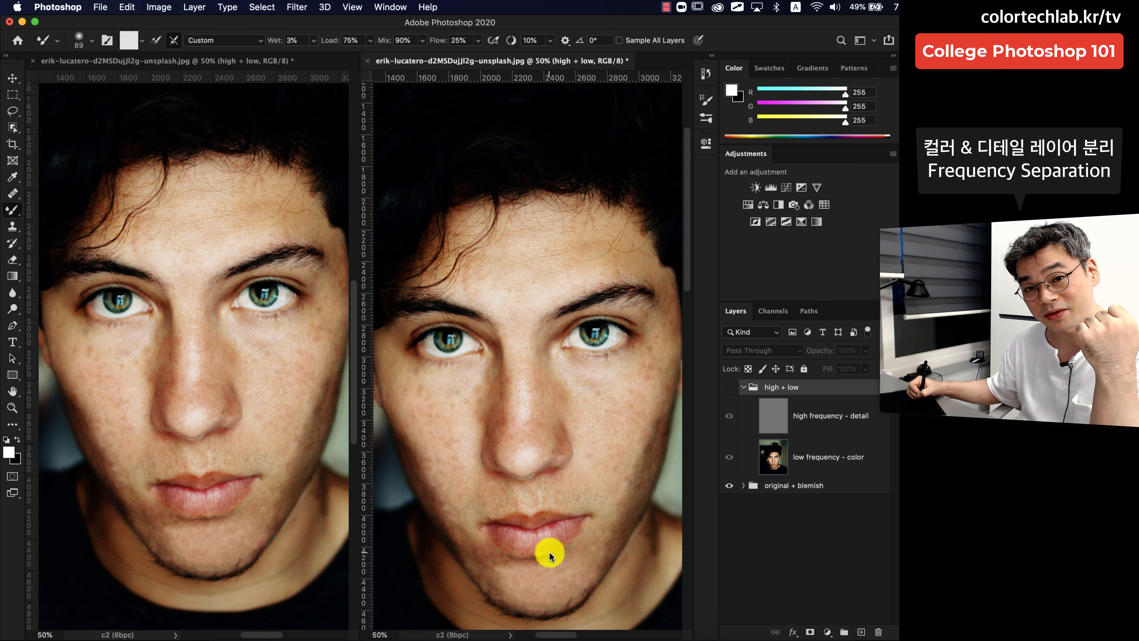
{"action": "left_click", "coordinate": [728, 387]}
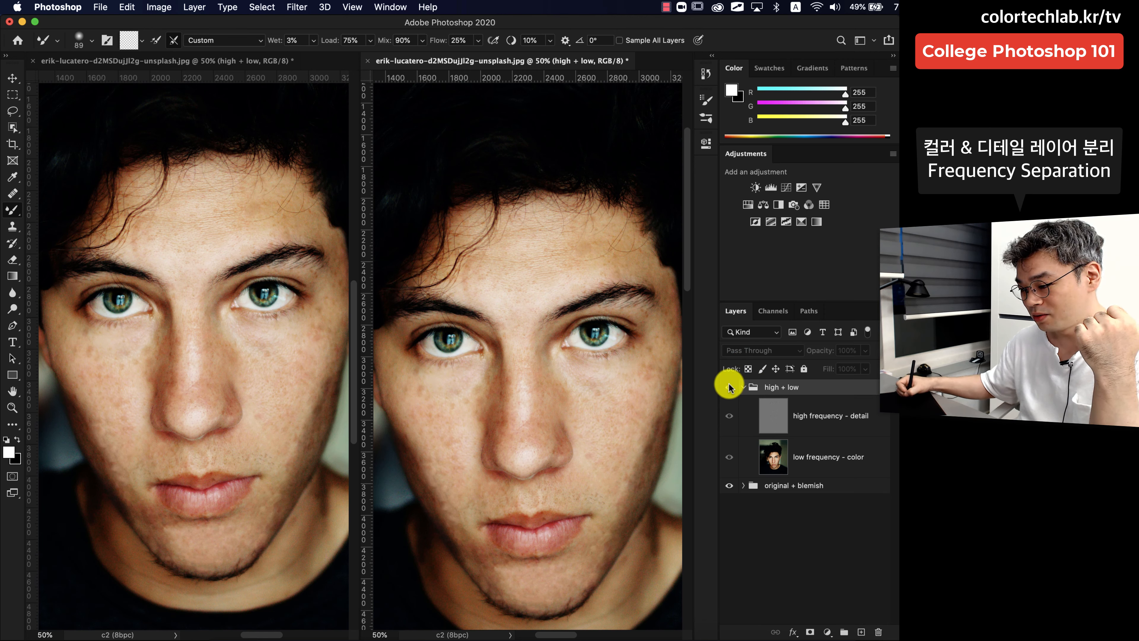
- Examine the retouched skin texture on the nose, cheeks and mouth at 200% and 66.7% zoom
{"action": "key", "text": "super+equal"}
{"action": "key", "text": "super+equal"}
{"action": "key", "text": "super+equal"}
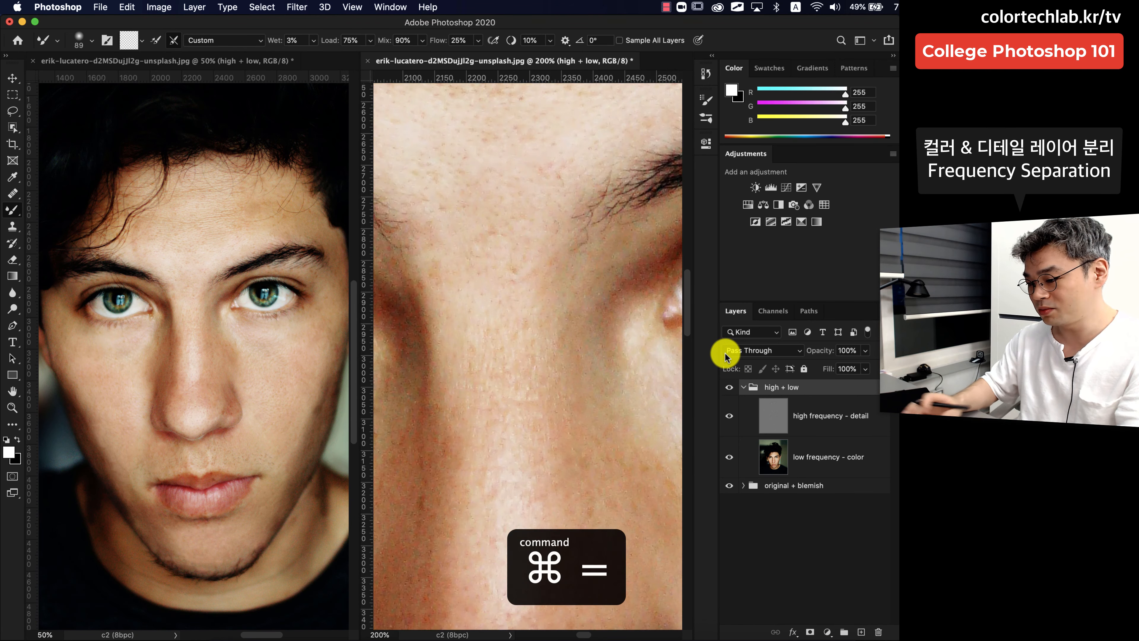
{"action": "key", "text": "super+minus"}
{"action": "key", "text": "super+minus"}
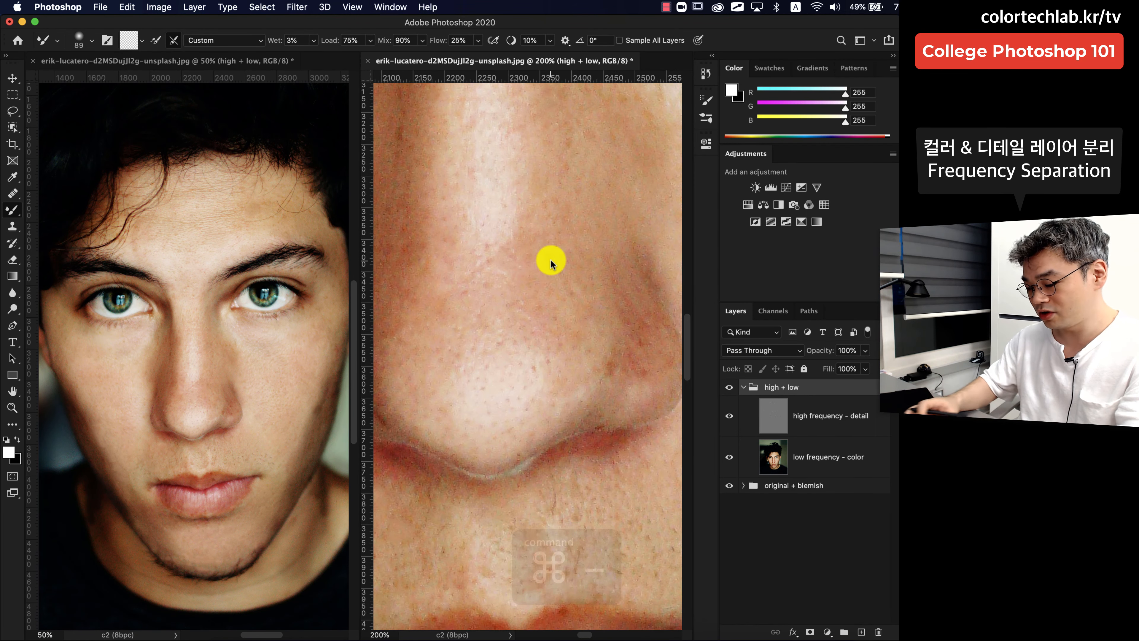
{"action": "left_click_drag", "start_coordinate": [604, 361], "coordinate": [484, 292]}
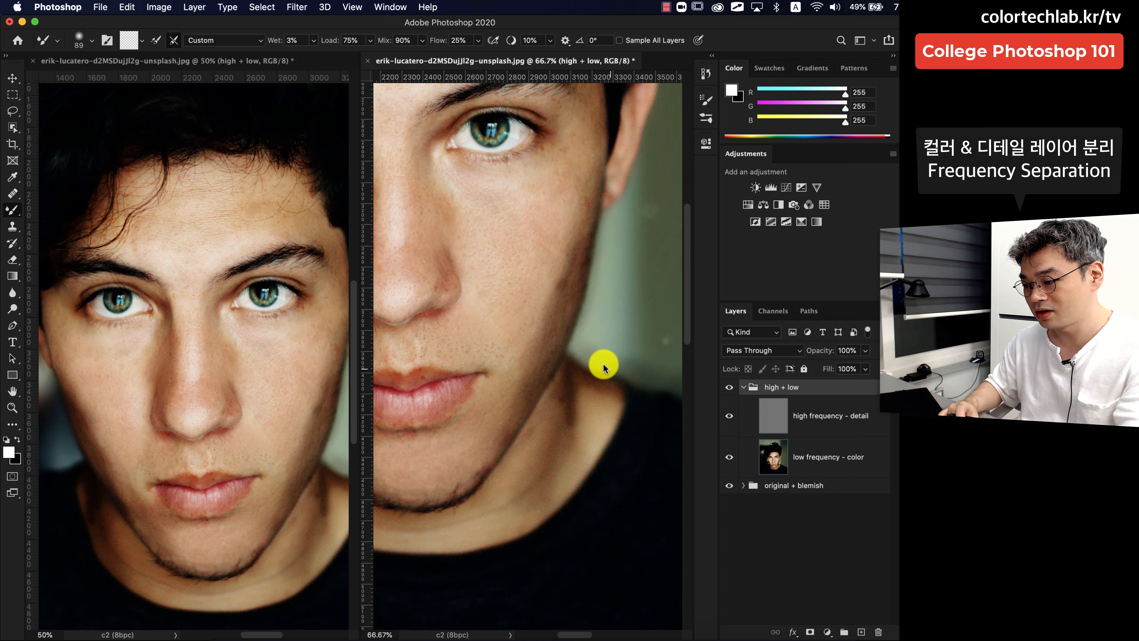
{"action": "left_click_drag", "start_coordinate": [500, 331], "coordinate": [599, 362]}
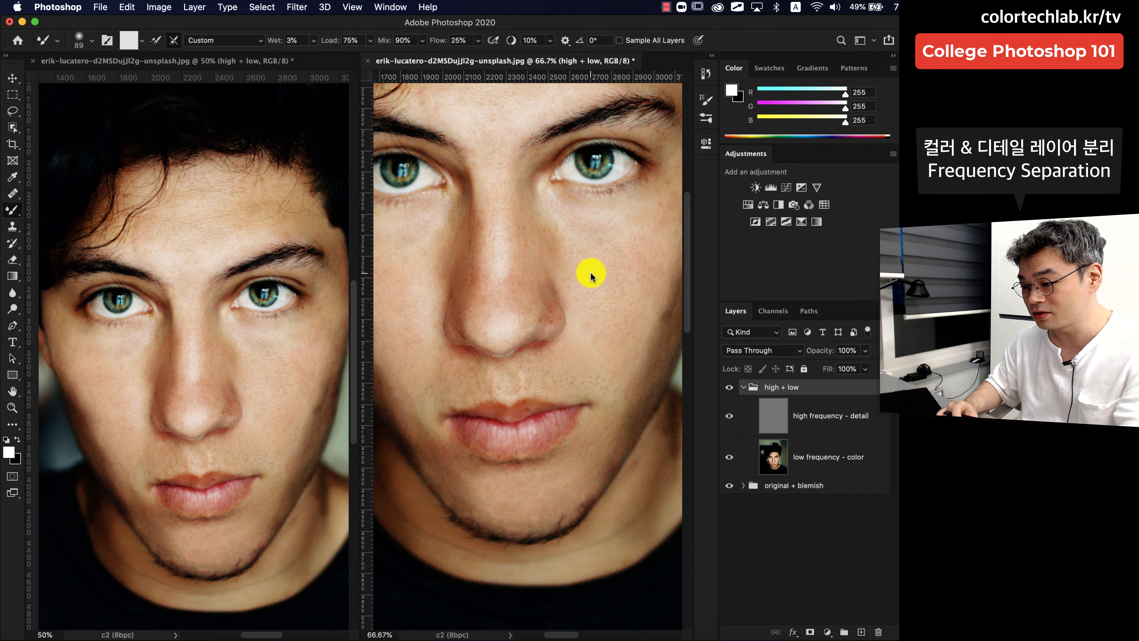
{"action": "left_click_drag", "start_coordinate": [589, 275], "coordinate": [579, 393]}
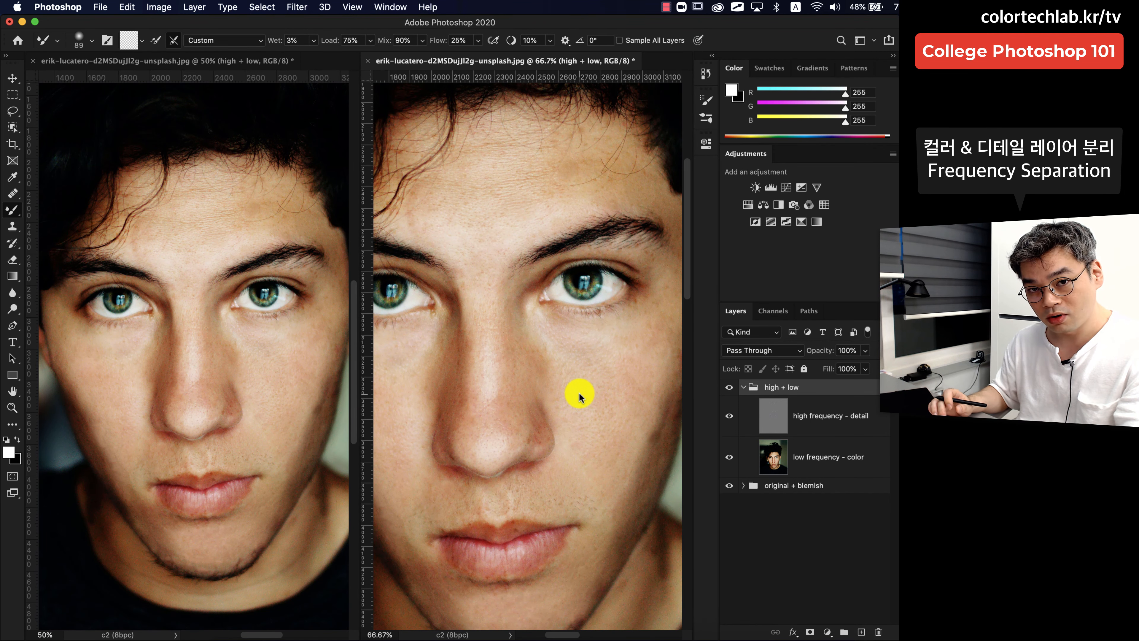
- Compare the face before and after retouching at 66.7% zoom by repeatedly hiding and showing the high + low group
{"action": "left_click", "coordinate": [729, 387]}
{"action": "left_click", "coordinate": [728, 387]}
{"action": "left_click", "coordinate": [727, 386]}
{"action": "left_click", "coordinate": [727, 386]}
{"action": "left_click", "coordinate": [727, 388]}
{"action": "left_click", "coordinate": [729, 387]}
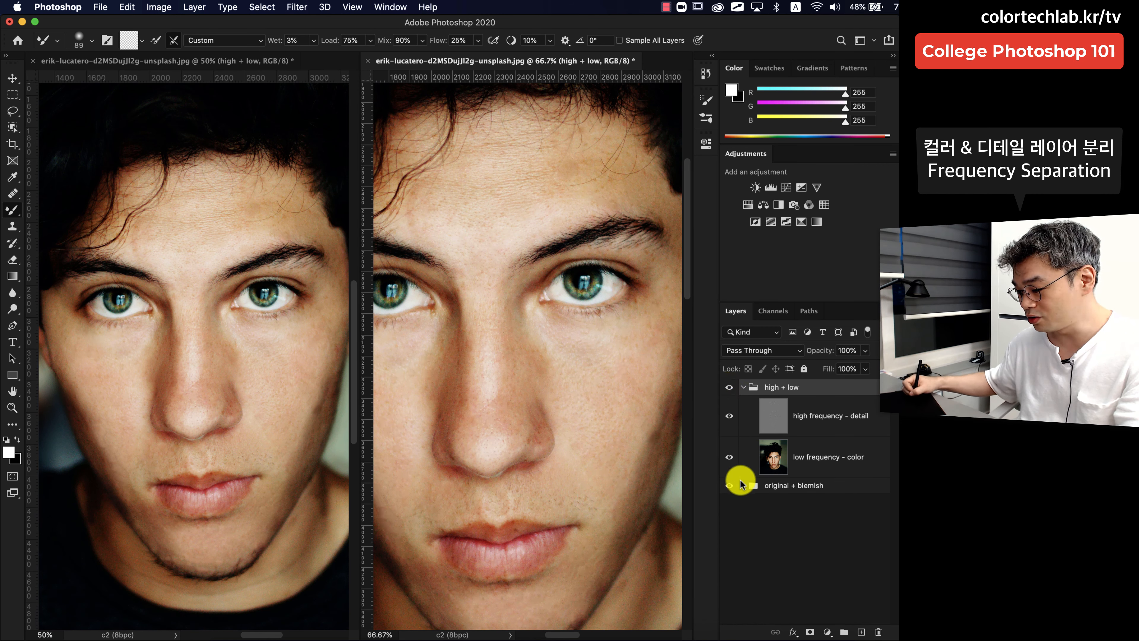
- Compare the original, blemish-corrected and fully retouched skin by hiding and showing the blemish layer and the high + low group
{"action": "left_click", "coordinate": [743, 485]}
{"action": "left_click", "coordinate": [727, 388]}
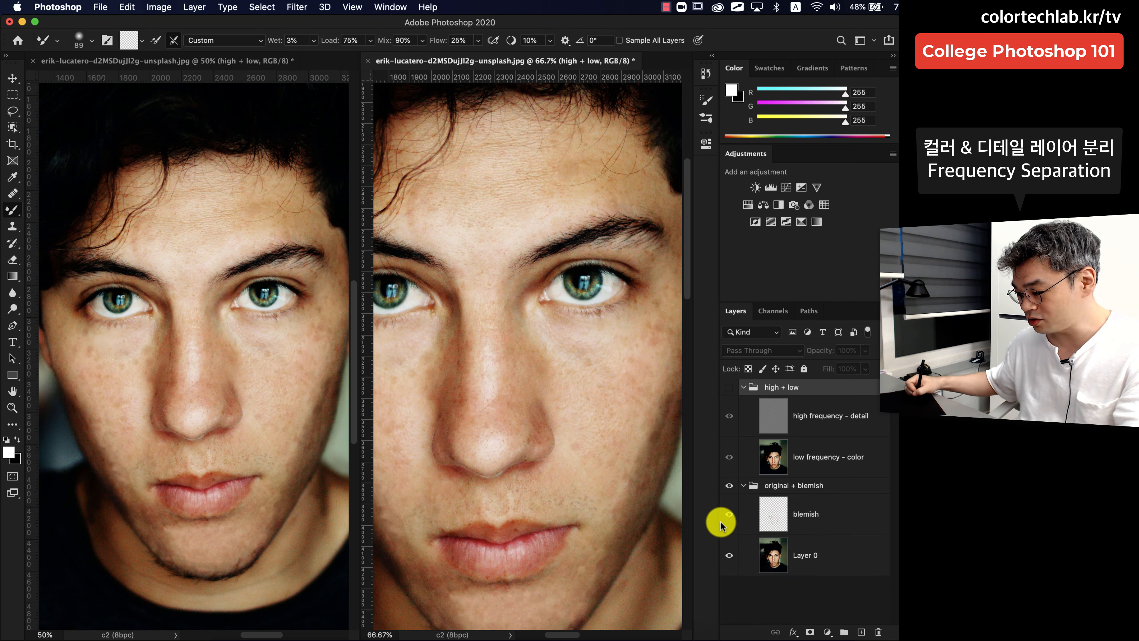
{"action": "left_click", "coordinate": [729, 514]}
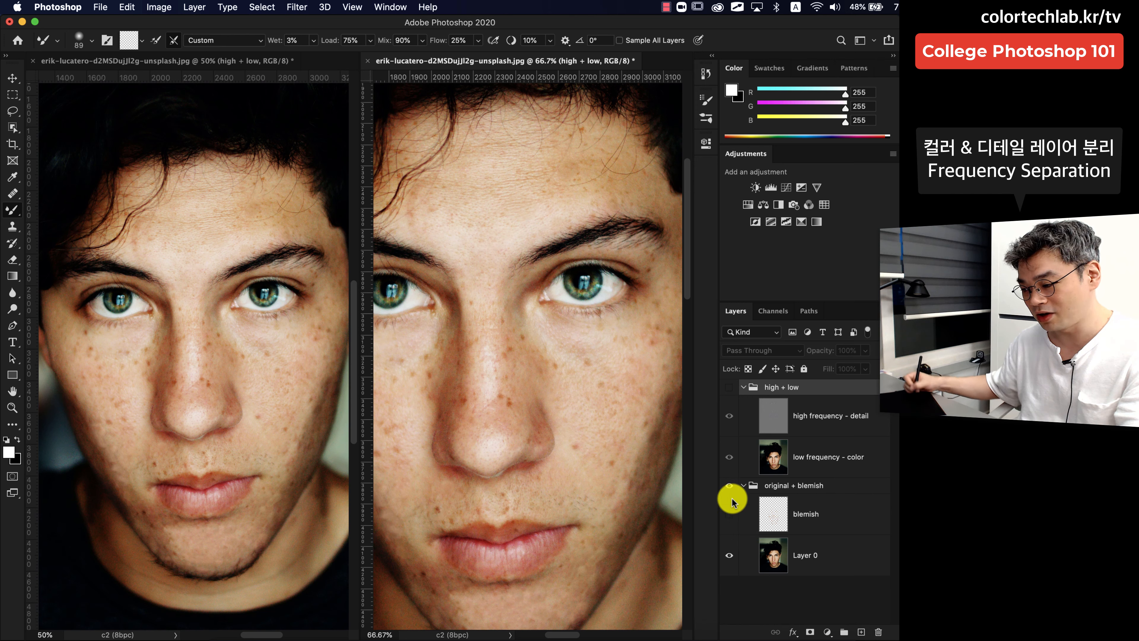
{"action": "left_click", "coordinate": [728, 514]}
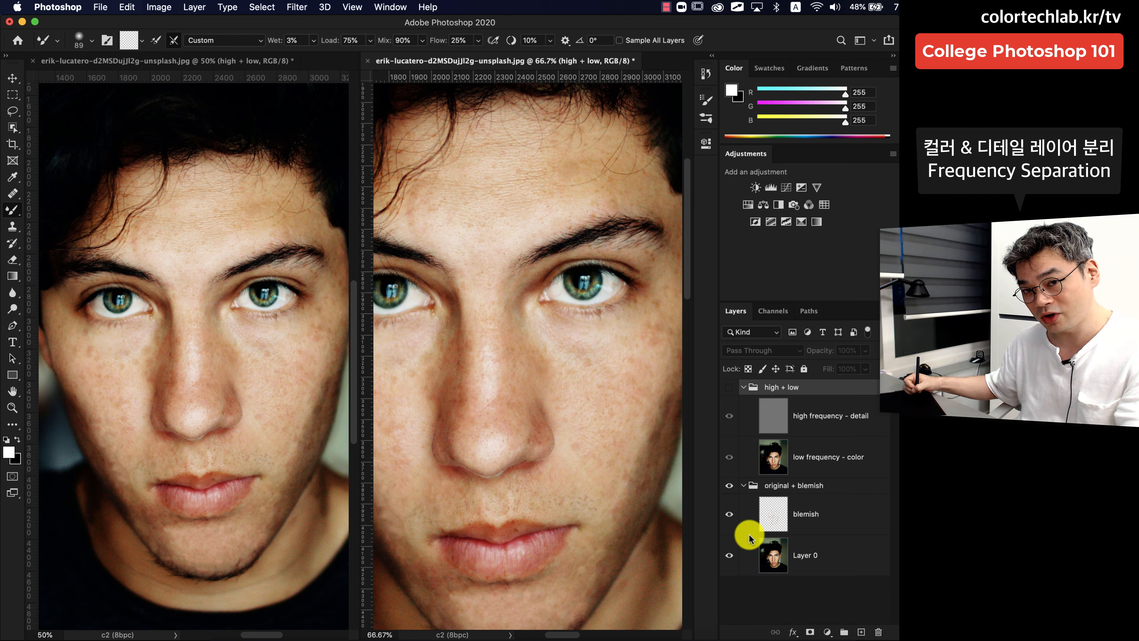
{"action": "left_click", "coordinate": [727, 387]}
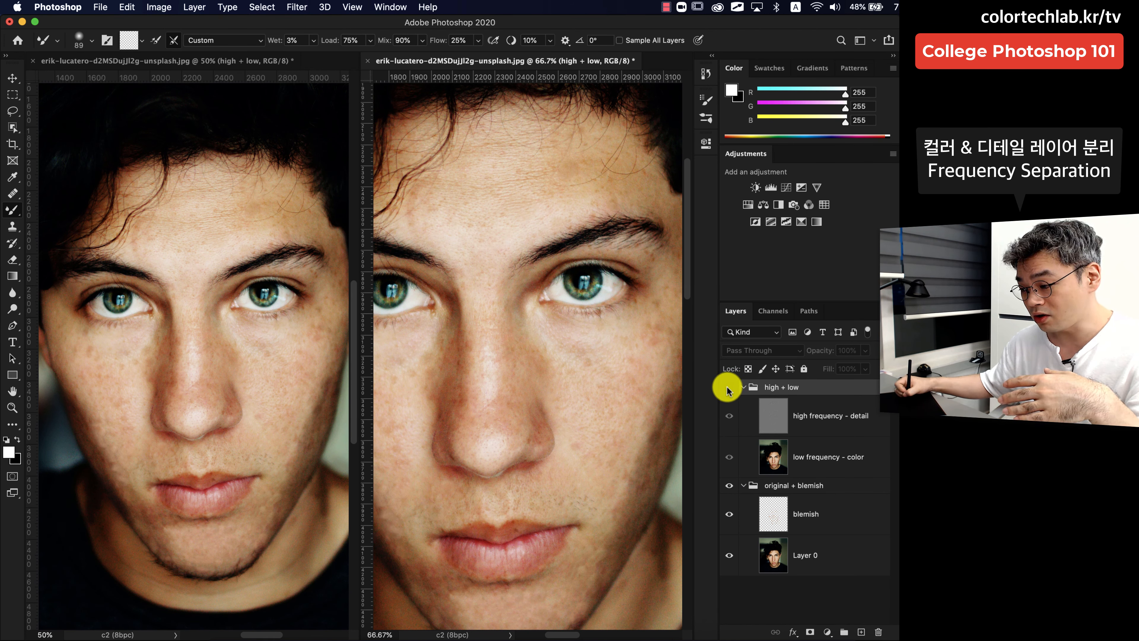
{"action": "left_click", "coordinate": [728, 388]}
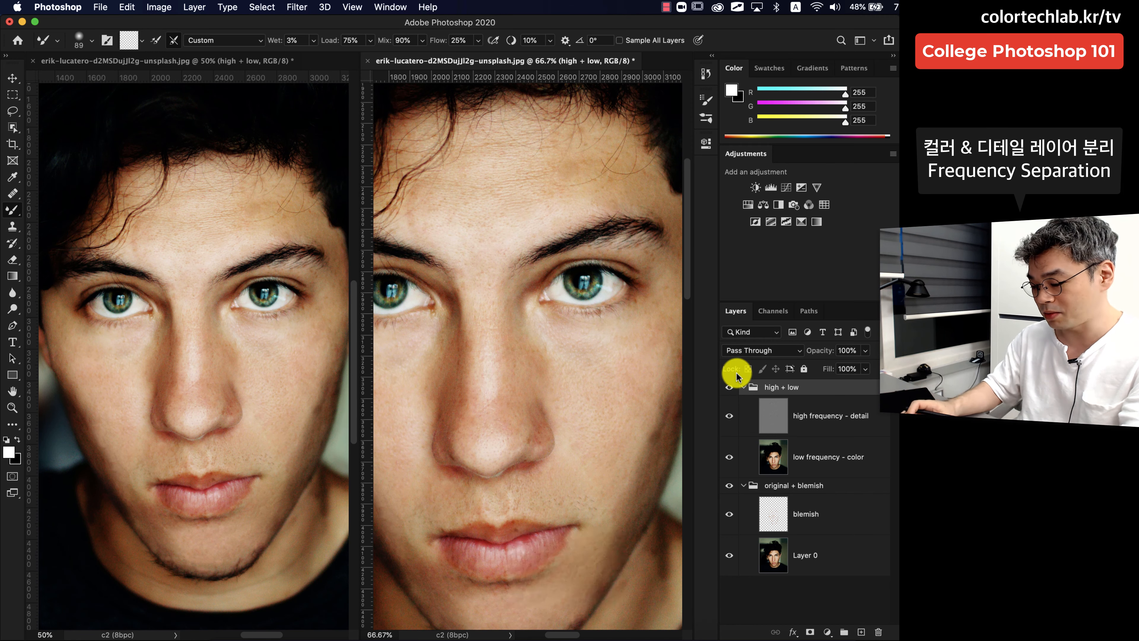
- Examine the pore texture of the retouched cheek at 300% zoom
{"action": "key", "text": "super+equal"}
{"action": "key", "text": "super+equal"}
{"action": "key", "text": "super+equal"}
{"action": "left_click_drag", "start_coordinate": [565, 460], "coordinate": [439, 394]}
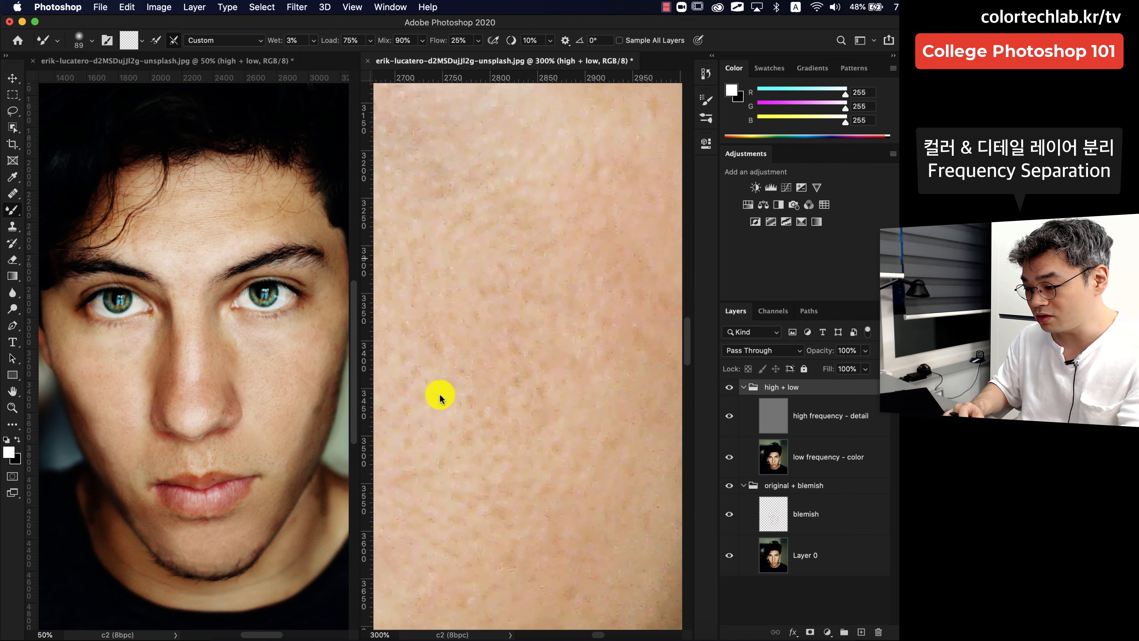
{"action": "left_click_drag", "start_coordinate": [583, 431], "coordinate": [631, 315]}
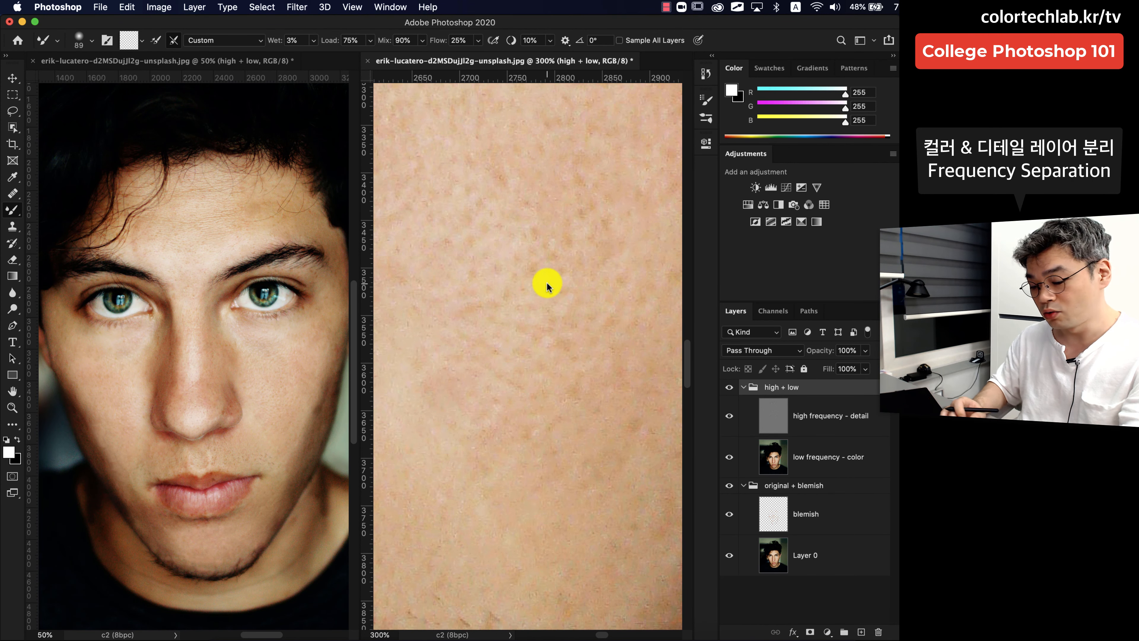
- Examine the skin above the upper lip at 400% zoom and the rest of the face at 66.7%
{"action": "key", "text": "super+minus"}
{"action": "key", "text": "super+minus"}
{"action": "key", "text": "super+minus"}
{"action": "left_click_drag", "start_coordinate": [524, 353], "coordinate": [603, 360]}
{"action": "key", "text": "super+equal"}
{"action": "key", "text": "super+equal"}
{"action": "key", "text": "super+equal"}
{"action": "key", "text": "super+equal"}
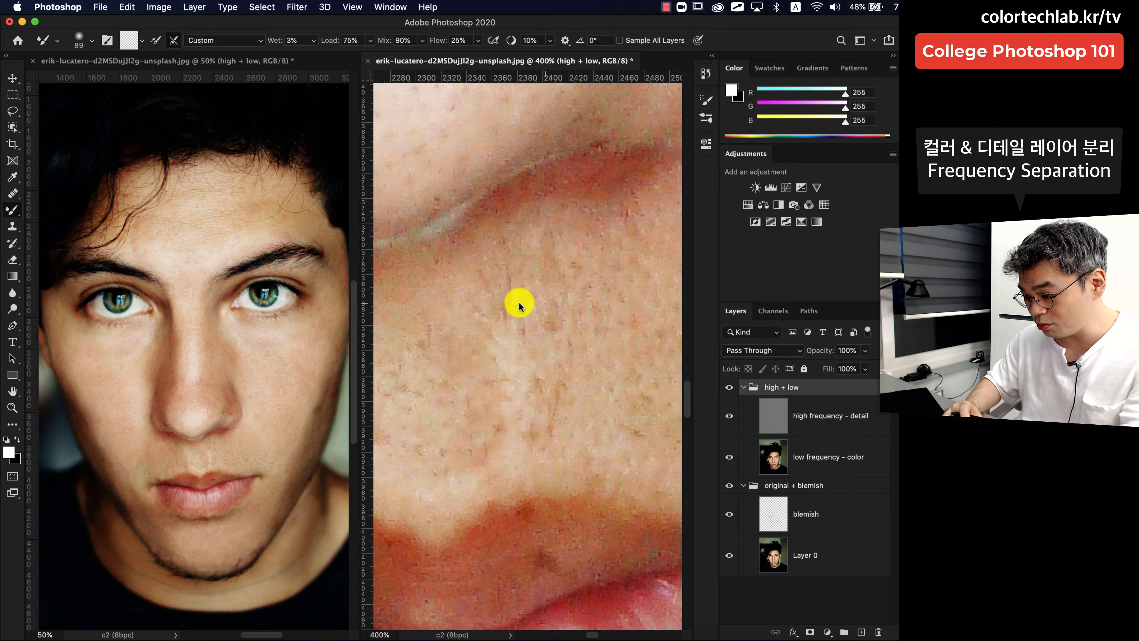
{"action": "key", "text": "super+minus"}
{"action": "key", "text": "super+minus"}
{"action": "key", "text": "super+minus"}
{"action": "key", "text": "super+minus"}
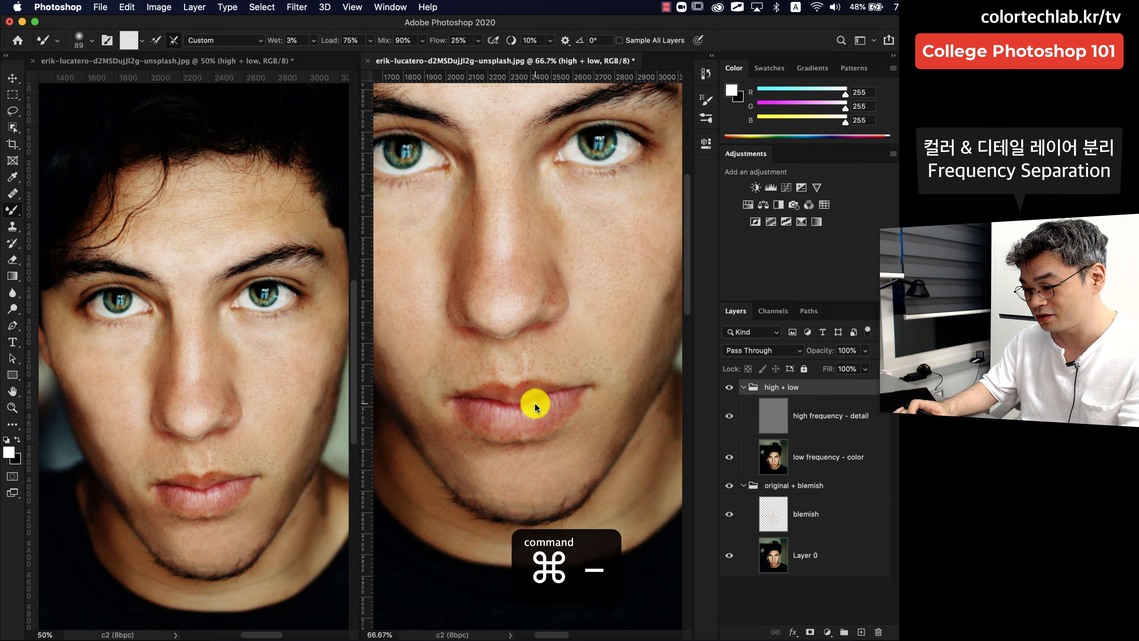
{"action": "left_click_drag", "start_coordinate": [477, 334], "coordinate": [579, 448]}
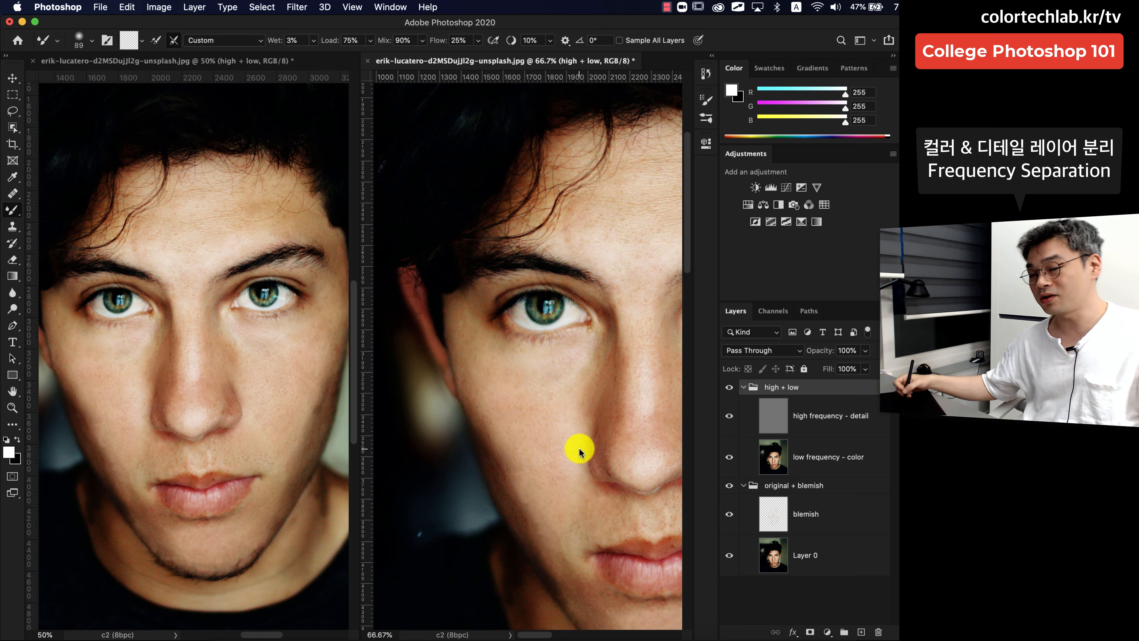
- Duplicate the low frequency - color layer and name the copy patch
{"action": "left_click", "coordinate": [840, 456]}
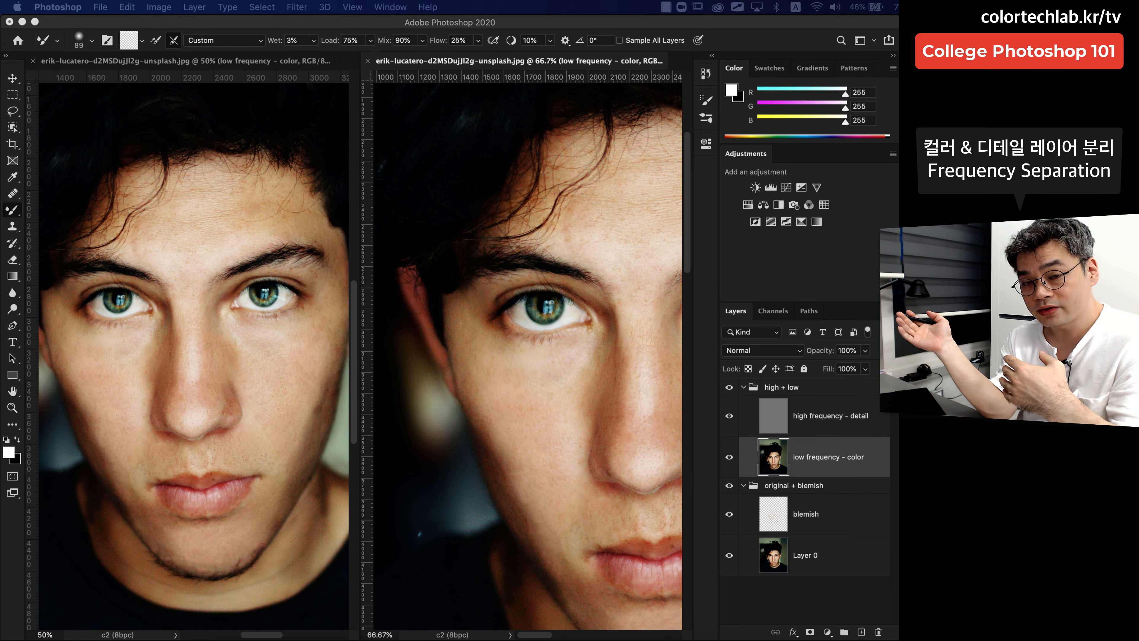
{"action": "key", "text": "super+minus"}
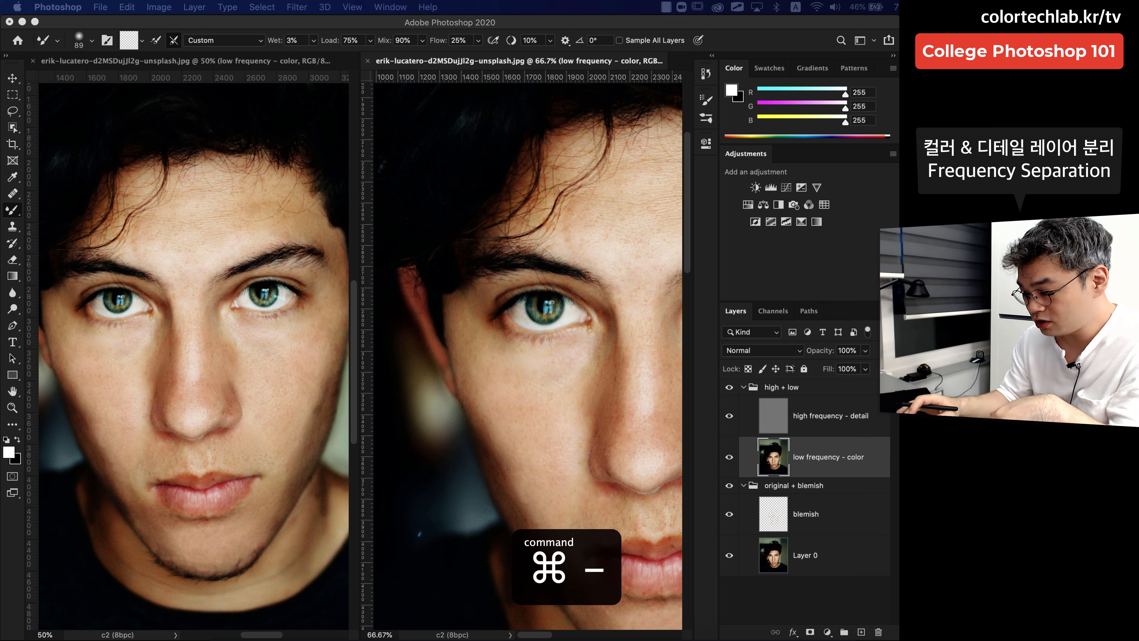
{"action": "left_click", "coordinate": [597, 61]}
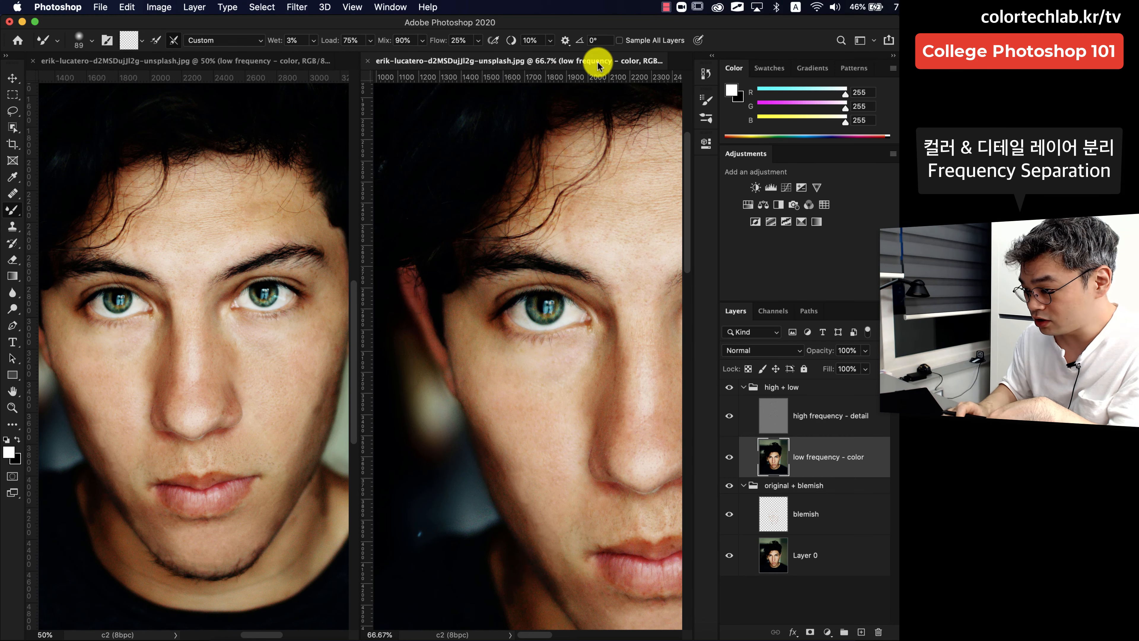
{"action": "key", "text": "super+minus"}
{"action": "key", "text": "super+minus"}
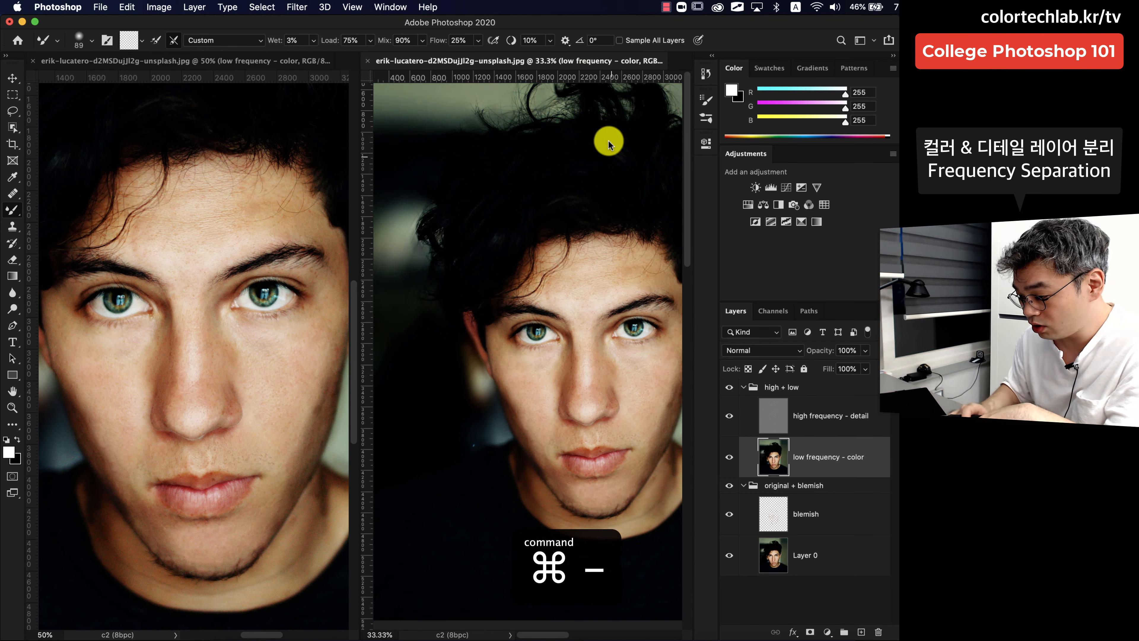
{"action": "left_click_drag", "start_coordinate": [630, 295], "coordinate": [581, 294]}
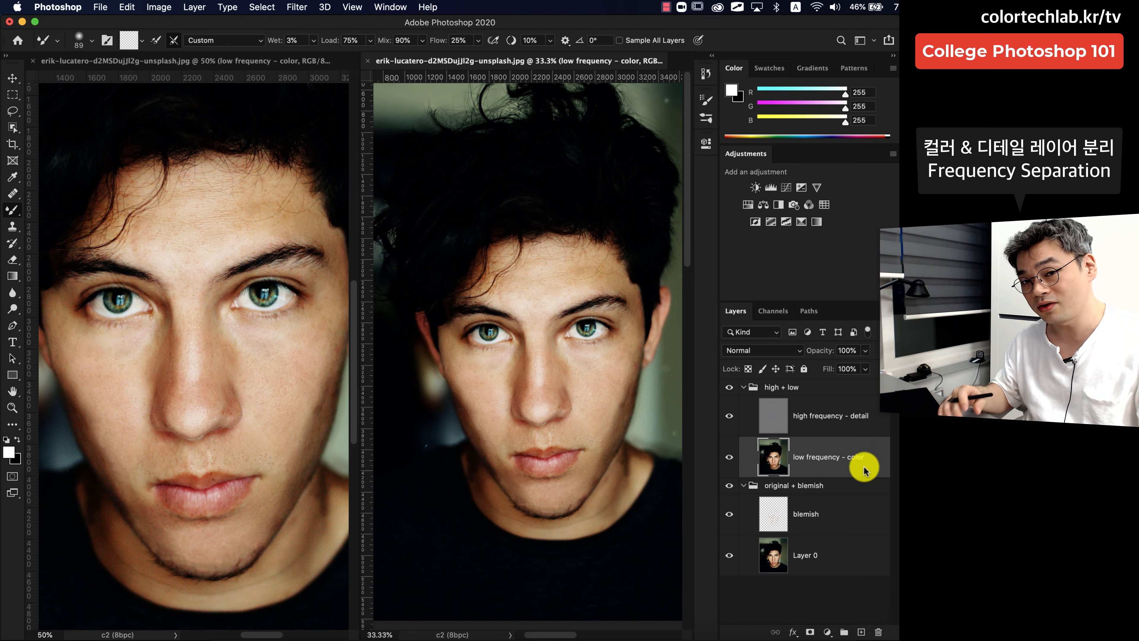
{"action": "key", "text": "super+j"}
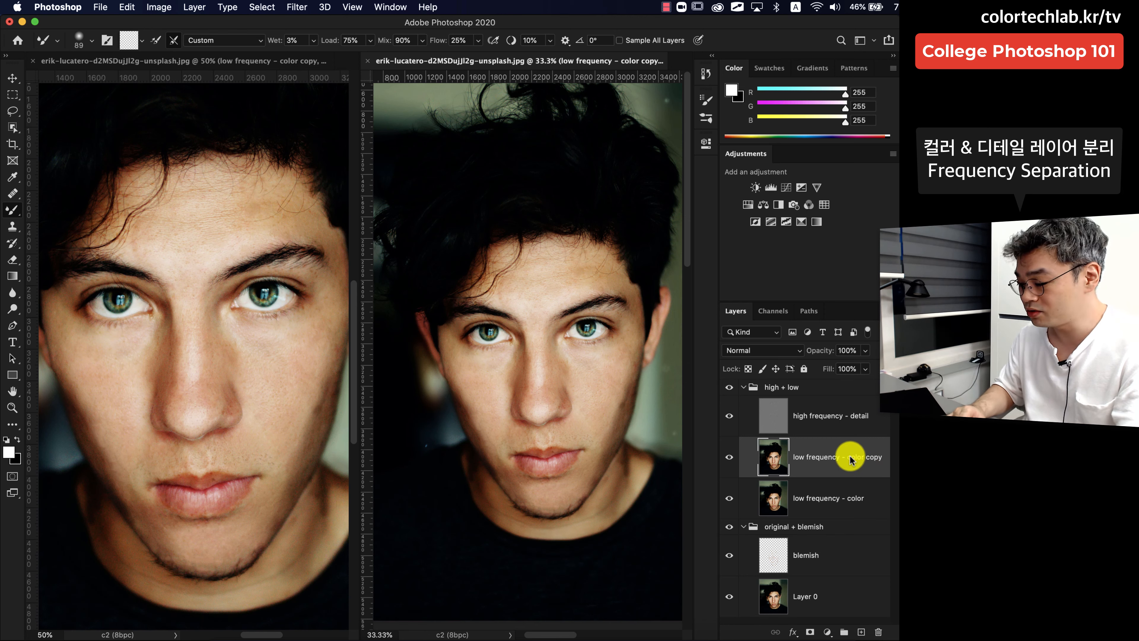
{"action": "double_click", "coordinate": [851, 455]}
{"action": "type", "text": "patch"}
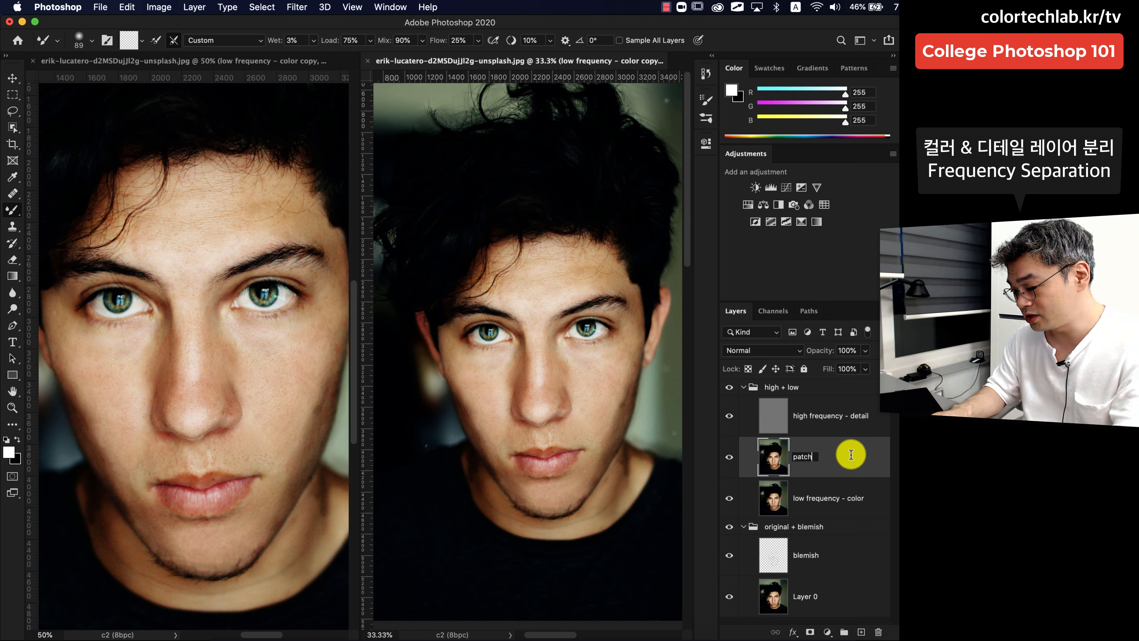
{"action": "key", "text": "Return"}
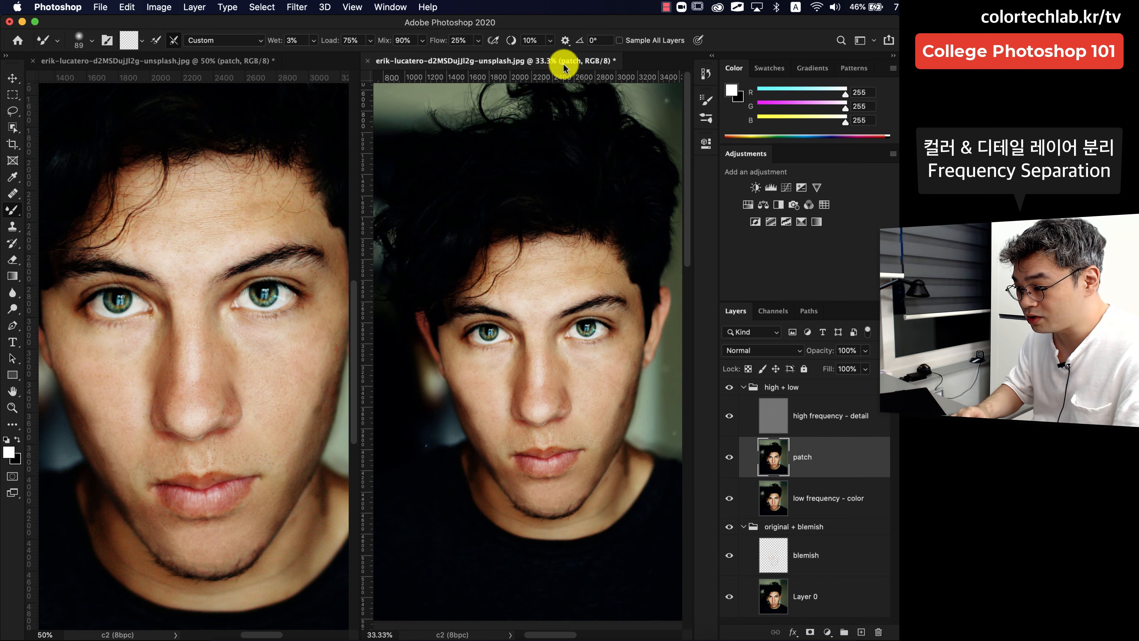
- With the Patch Tool on the patch layer, replace a narrow strip of temple skin along the hairline with adjacent skin
{"action": "key", "text": "super+equal"}
{"action": "key", "text": "super+equal"}
{"action": "key", "text": "super+equal"}
{"action": "key", "text": "super+equal"}
{"action": "key", "text": "super+minus"}
{"action": "key", "text": "super+minus"}
{"action": "left_click_drag", "start_coordinate": [627, 263], "coordinate": [538, 340]}
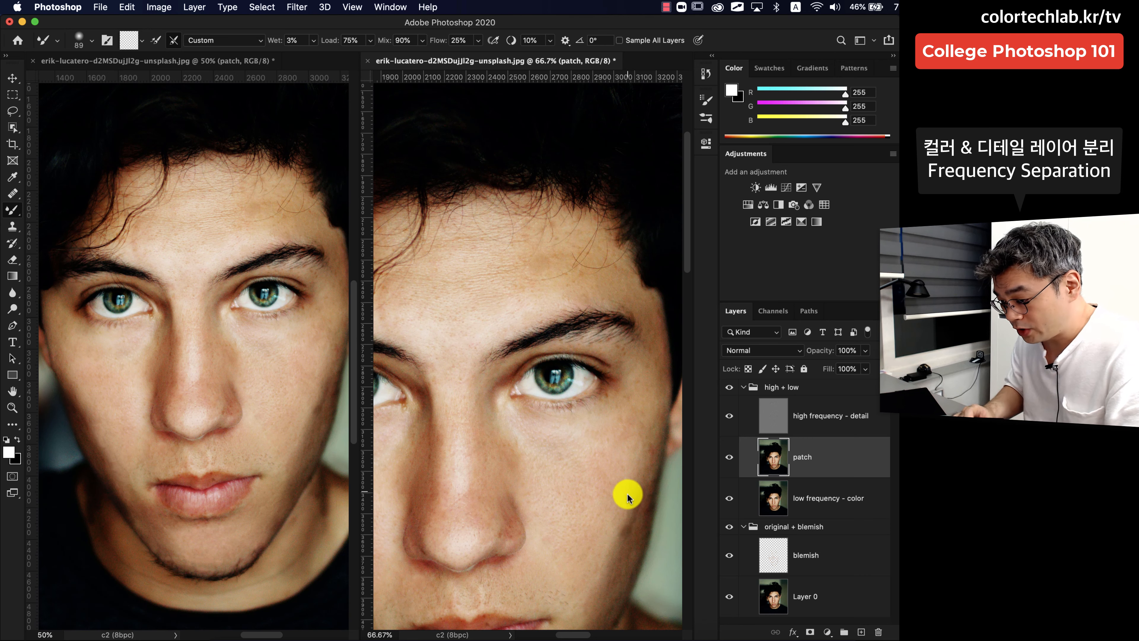
{"action": "key", "text": "super+equal"}
{"action": "left_click_drag", "start_coordinate": [618, 482], "coordinate": [467, 499]}
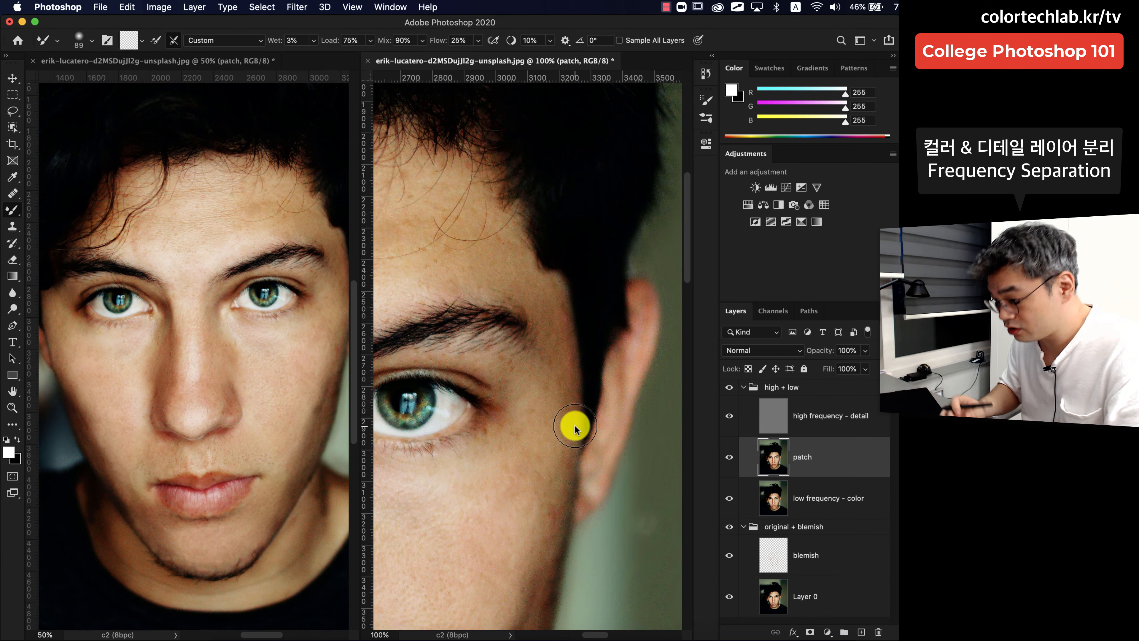
{"action": "left_click", "coordinate": [12, 194]}
{"action": "left_click", "coordinate": [13, 198]}
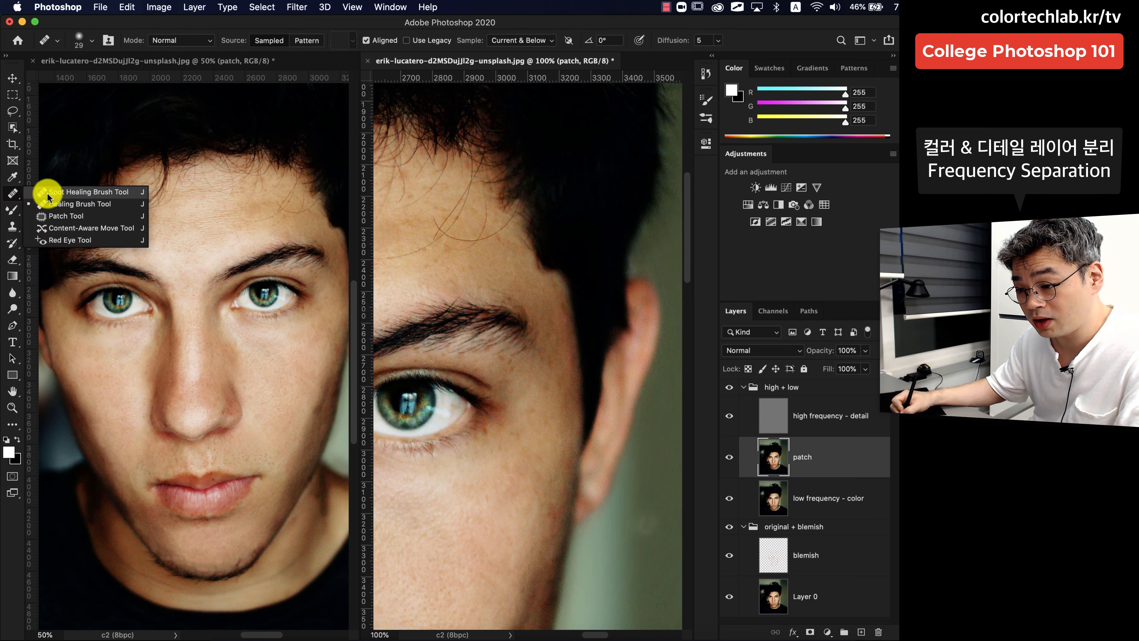
{"action": "left_click", "coordinate": [53, 216]}
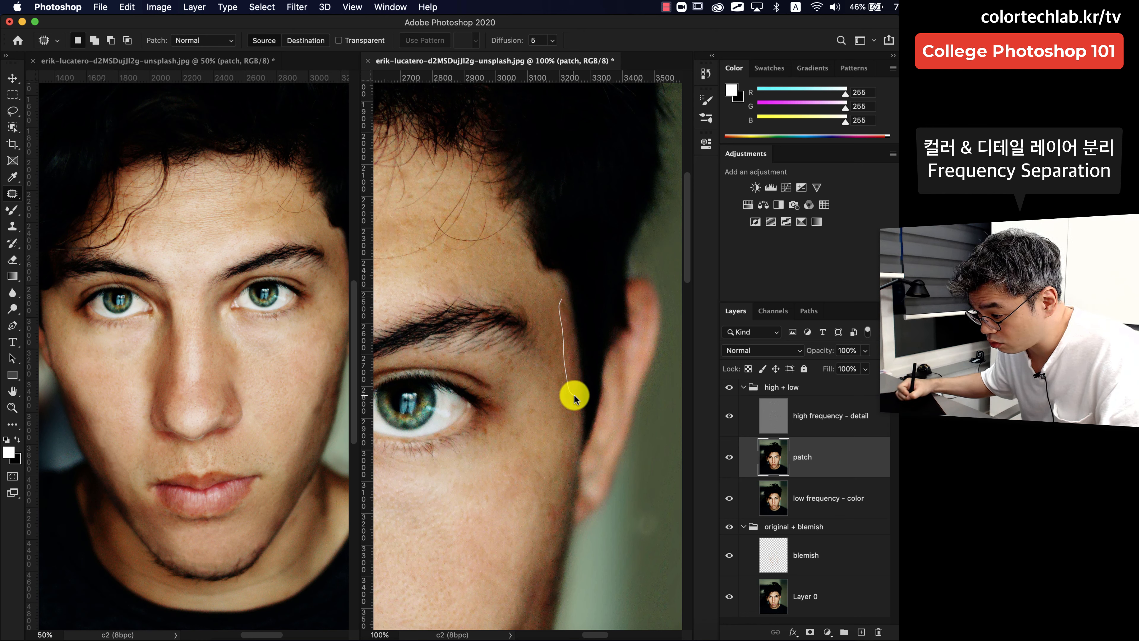
{"action": "left_click_drag", "start_coordinate": [571, 333], "coordinate": [561, 299]}
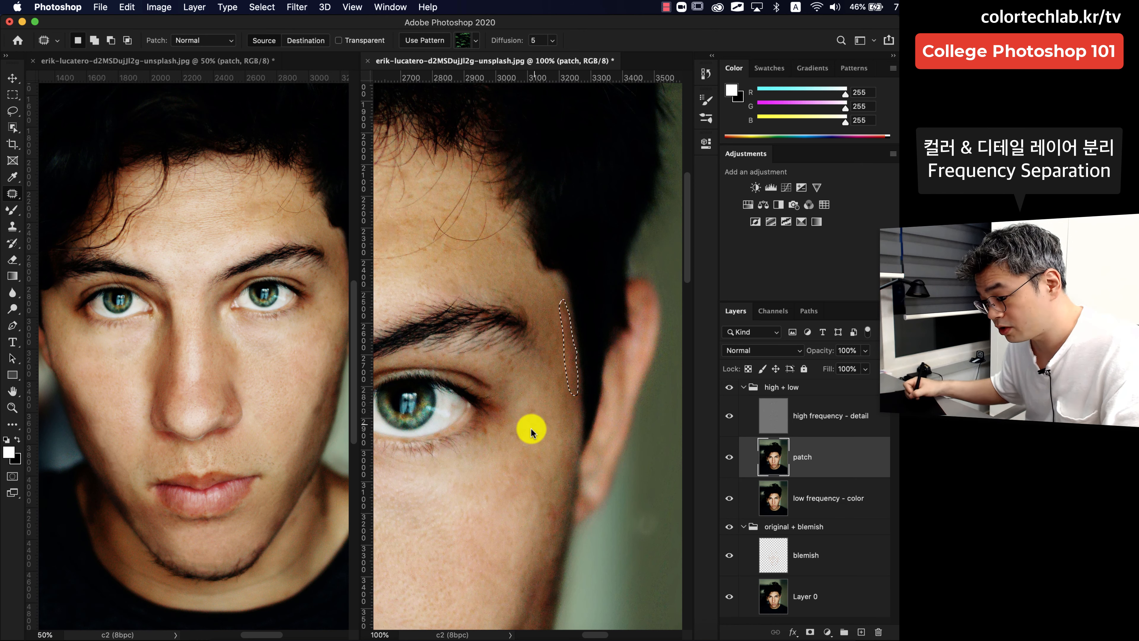
{"action": "left_click_drag", "start_coordinate": [574, 384], "coordinate": [549, 388]}
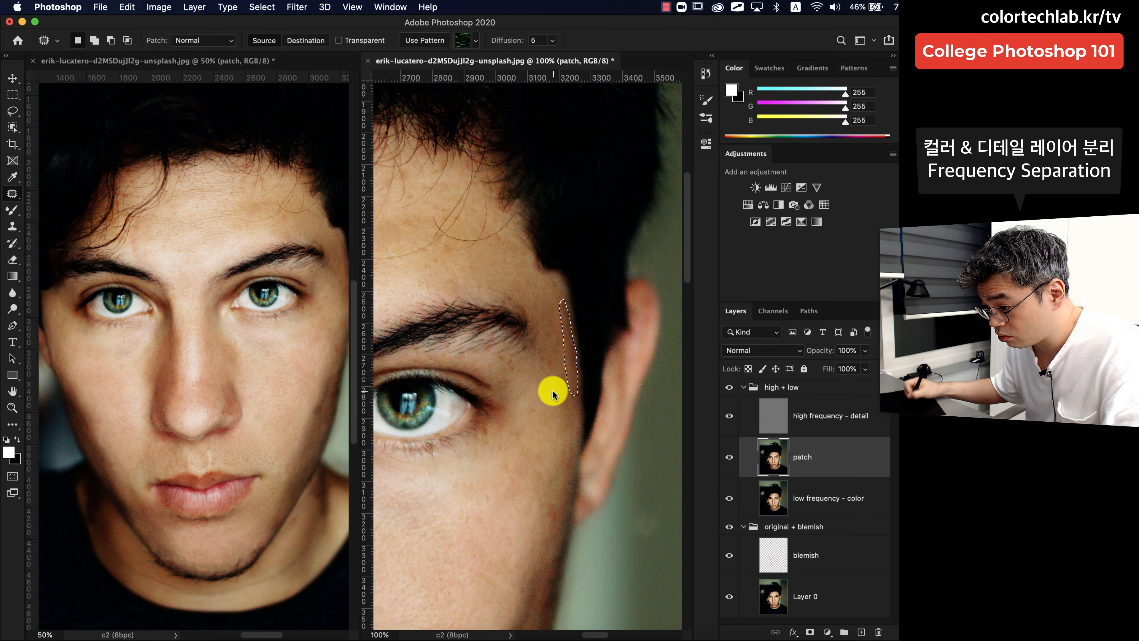
{"action": "key", "text": "super+d"}
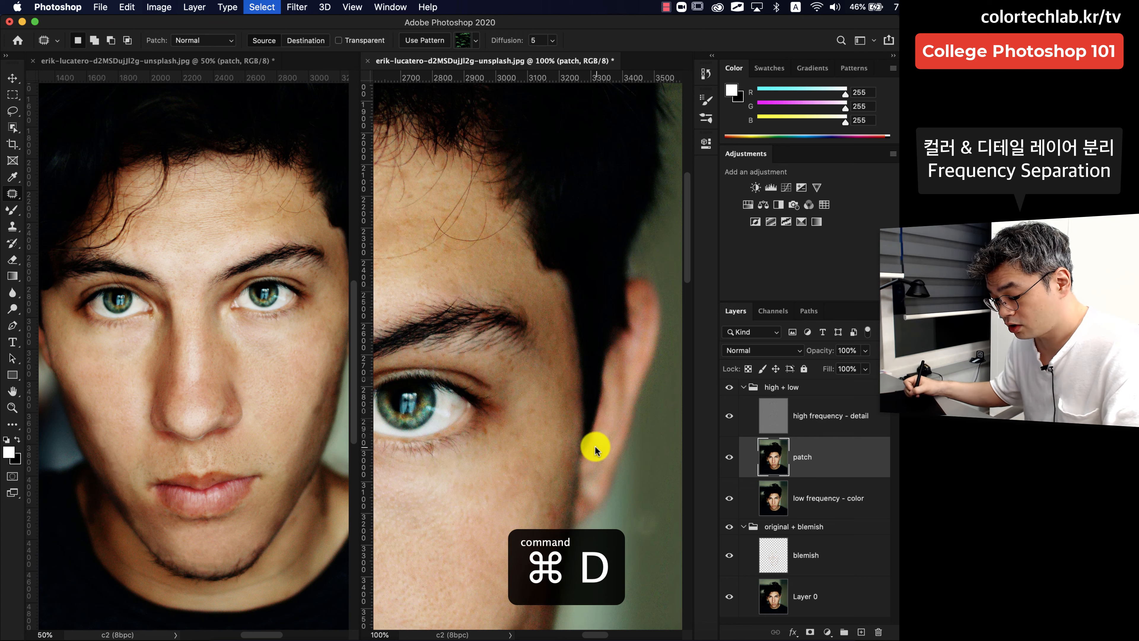
- Compare the temple with and without the patch by repeatedly toggling the patch layer's visibility
{"action": "left_click", "coordinate": [729, 456]}
{"action": "left_click", "coordinate": [727, 457]}
{"action": "left_click", "coordinate": [728, 456]}
{"action": "left_click", "coordinate": [728, 458]}
{"action": "left_click", "coordinate": [729, 459]}
{"action": "left_click", "coordinate": [727, 457]}
{"action": "left_click", "coordinate": [728, 457]}
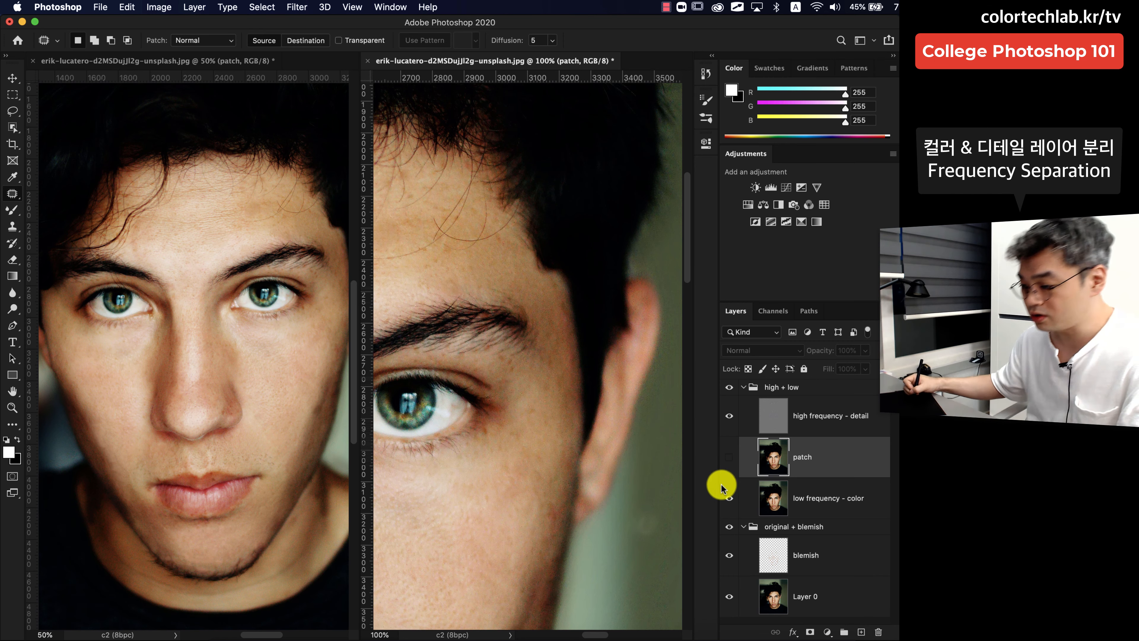
- Outline the upper temple strip beside the hairline, show the patch layer and patch the strip from the skin below
{"action": "mouse_move", "coordinate": [557, 300]}
{"action": "left_mouse_down"}
{"action": "mouse_move", "coordinate": [567, 339]}
{"action": "mouse_move", "coordinate": [560, 301]}
{"action": "left_mouse_up"}
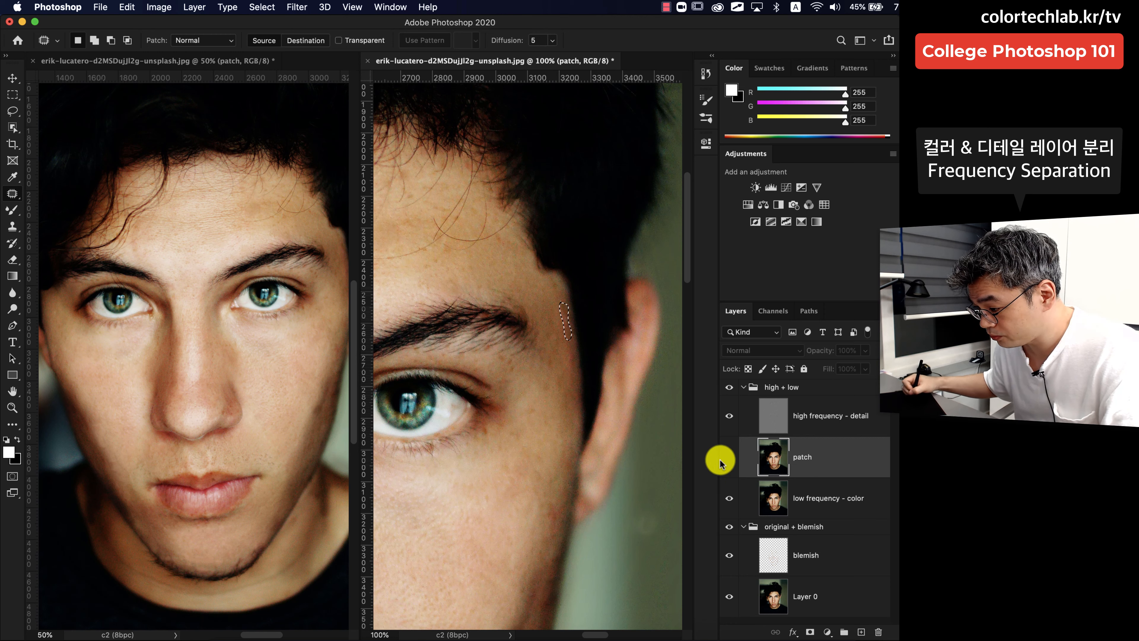
{"action": "left_click", "coordinate": [729, 457]}
{"action": "left_click_drag", "start_coordinate": [564, 315], "coordinate": [557, 378]}
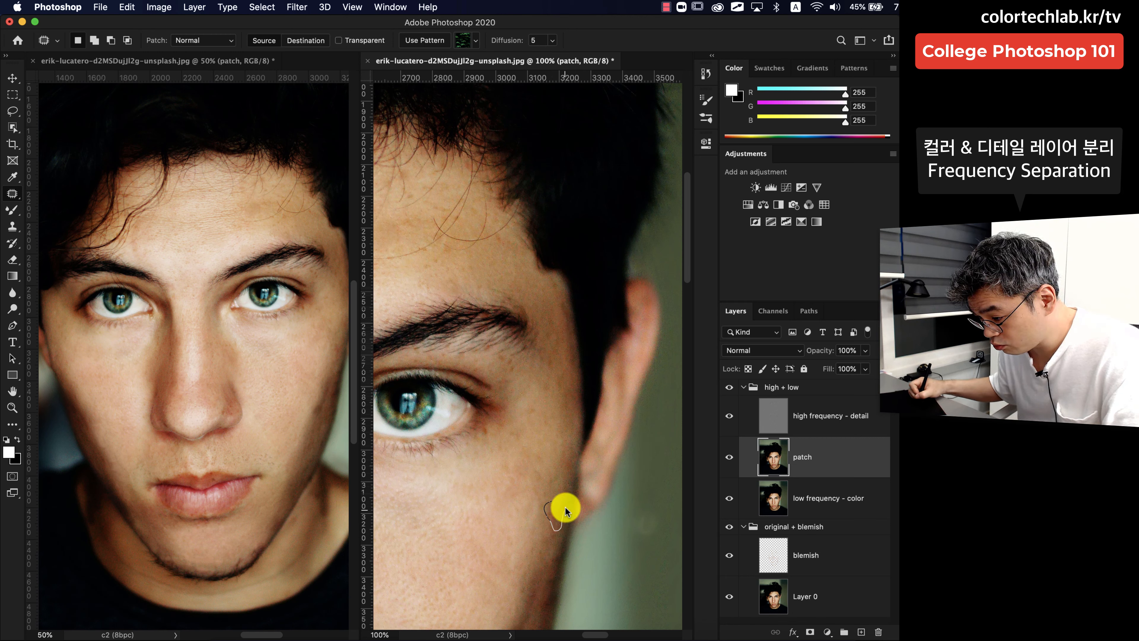
- Patch the uneven colour along the outer cheek, from beneath the ear towards the jaw, with neighbouring skin
{"action": "left_click_drag", "start_coordinate": [566, 461], "coordinate": [543, 502]}
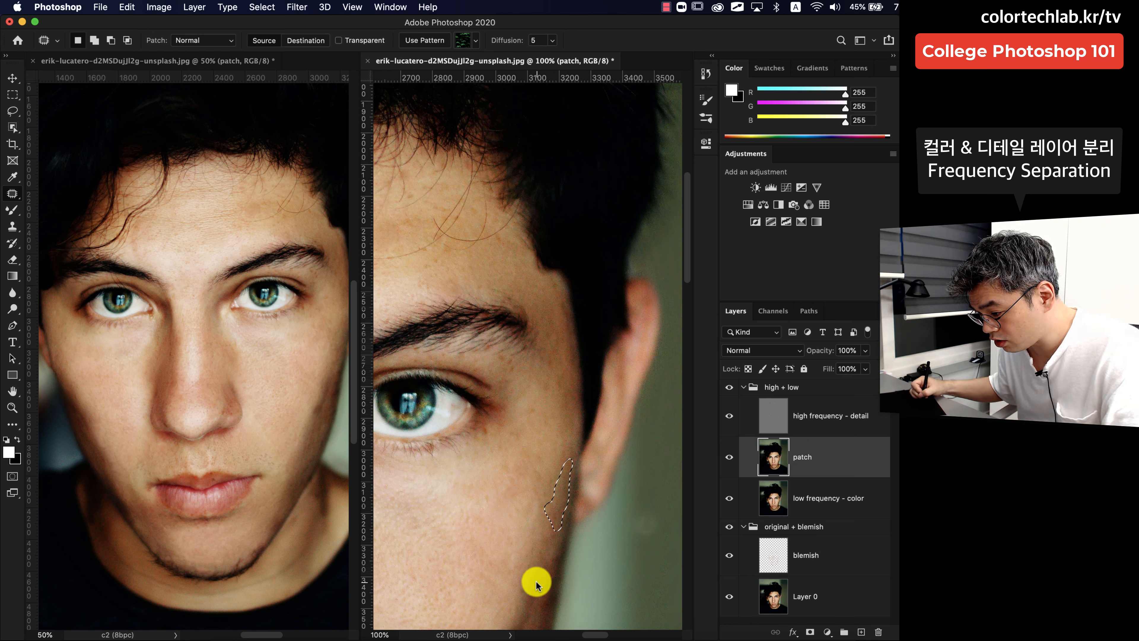
{"action": "scroll", "coordinate": [502, 570], "scroll_direction": "down", "scroll_amount": 5}
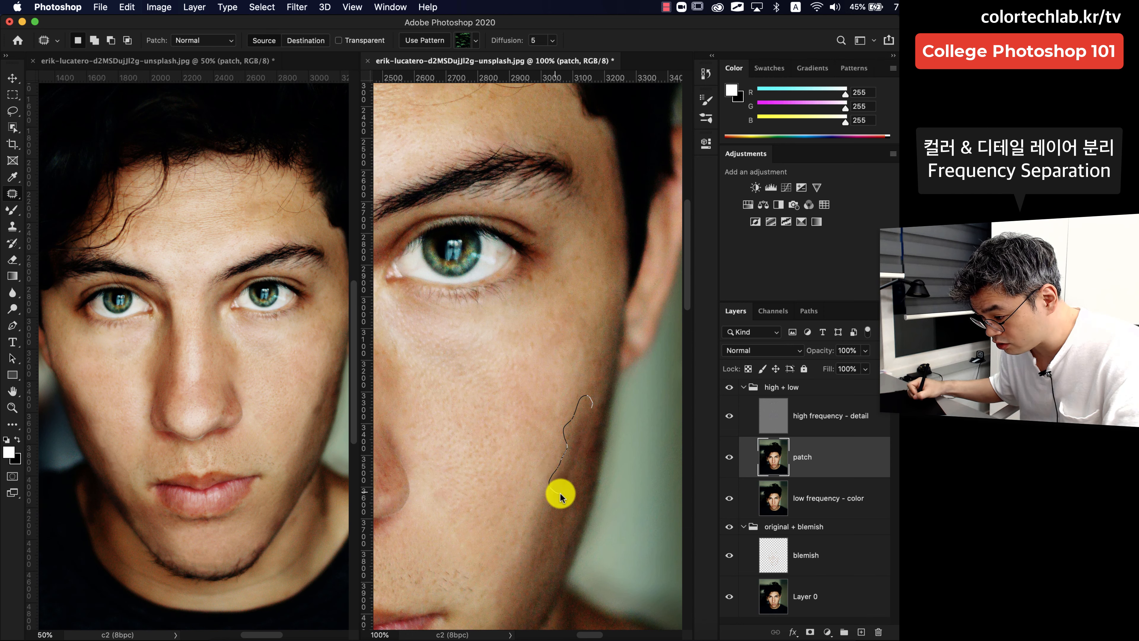
{"action": "left_click_drag", "start_coordinate": [593, 408], "coordinate": [533, 482]}
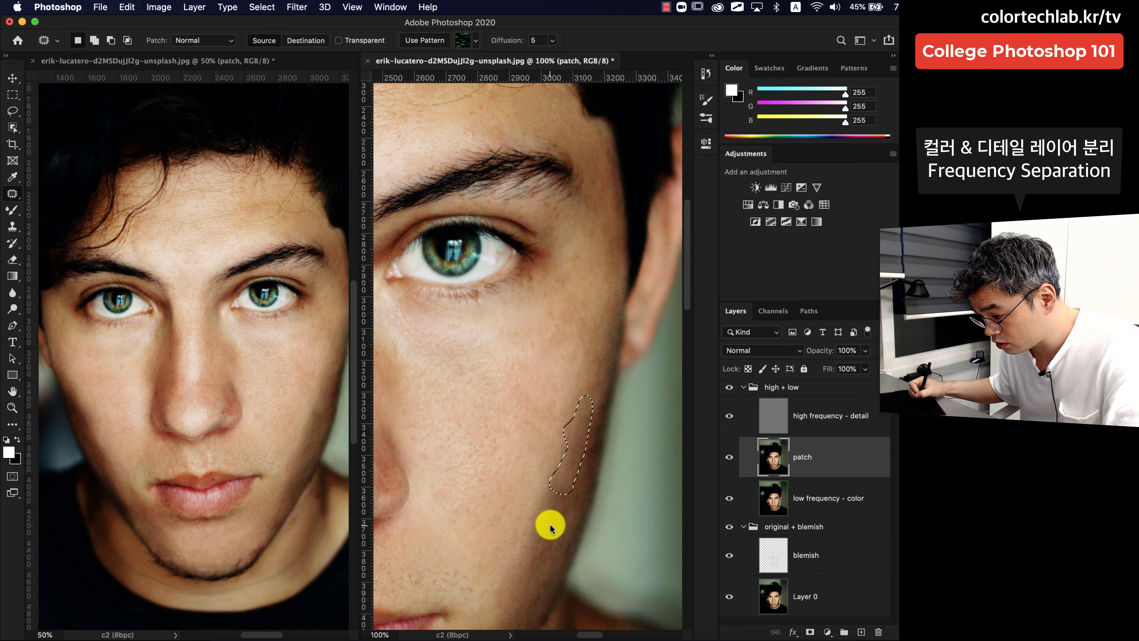
{"action": "key", "text": "super+d"}
{"action": "left_click_drag", "start_coordinate": [557, 567], "coordinate": [590, 462]}
{"action": "mouse_move", "coordinate": [577, 391]}
{"action": "left_mouse_down"}
{"action": "mouse_move", "coordinate": [602, 394]}
{"action": "mouse_move", "coordinate": [578, 392]}
{"action": "left_mouse_up"}
- Undo the last edit, then patch an oval area of the opposite cheek beside the mouth corner and review the face
{"action": "left_click_drag", "start_coordinate": [390, 454], "coordinate": [673, 390]}
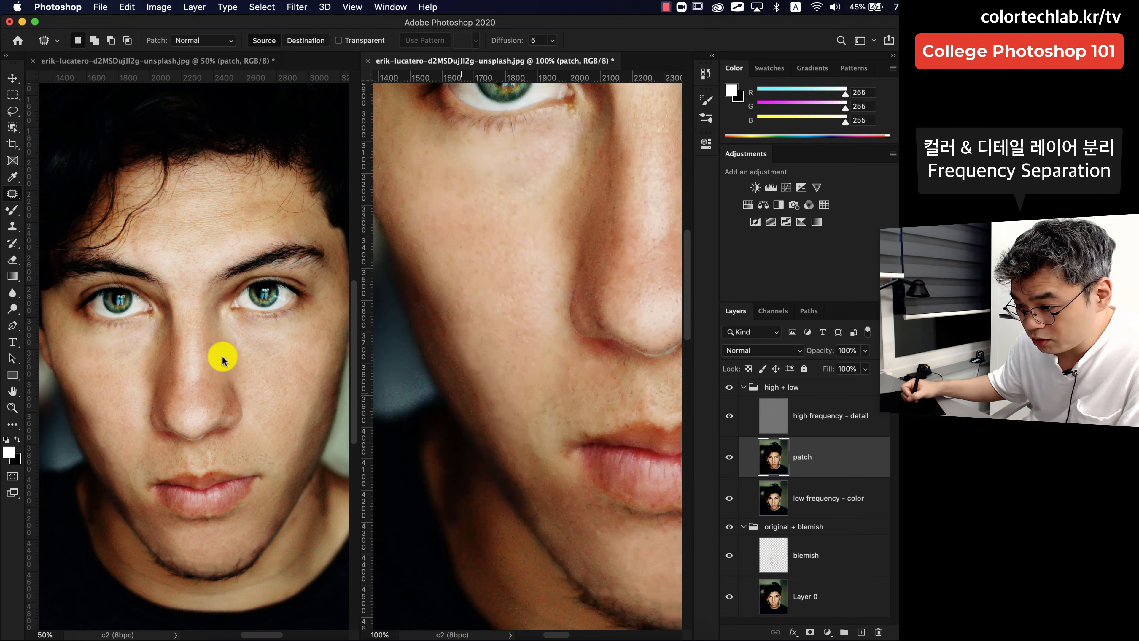
{"action": "left_click_drag", "start_coordinate": [646, 148], "coordinate": [493, 494]}
{"action": "left_click_drag", "start_coordinate": [536, 369], "coordinate": [498, 307]}
{"action": "left_click_drag", "start_coordinate": [395, 314], "coordinate": [539, 280]}
{"action": "key", "text": "super+z"}
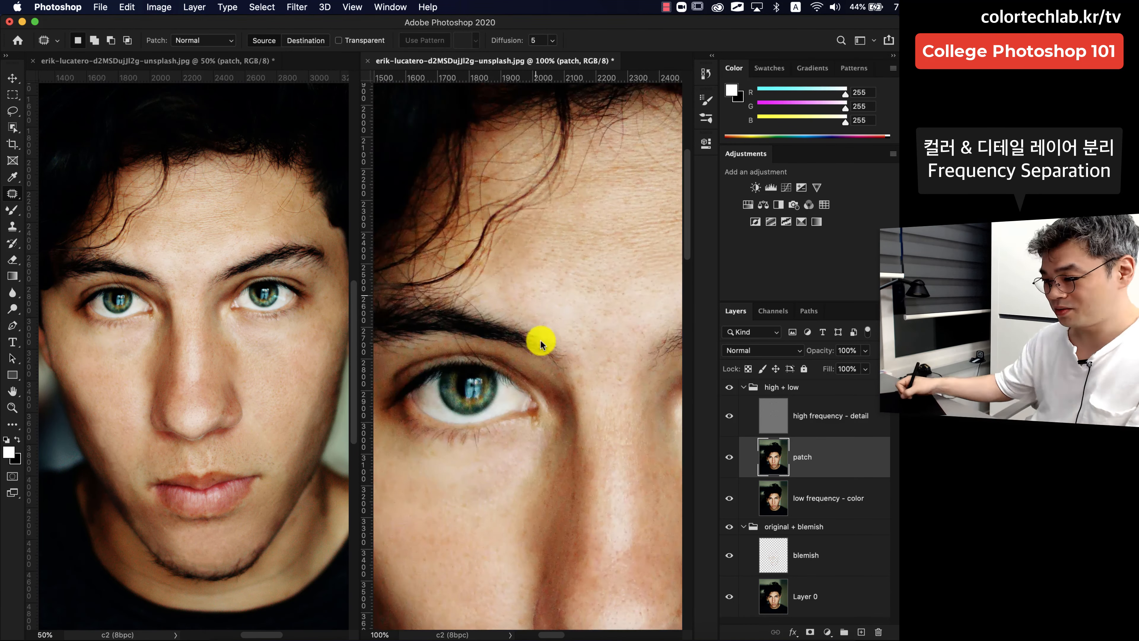
{"action": "left_click_drag", "start_coordinate": [556, 484], "coordinate": [554, 292]}
{"action": "left_click_drag", "start_coordinate": [486, 444], "coordinate": [517, 438]}
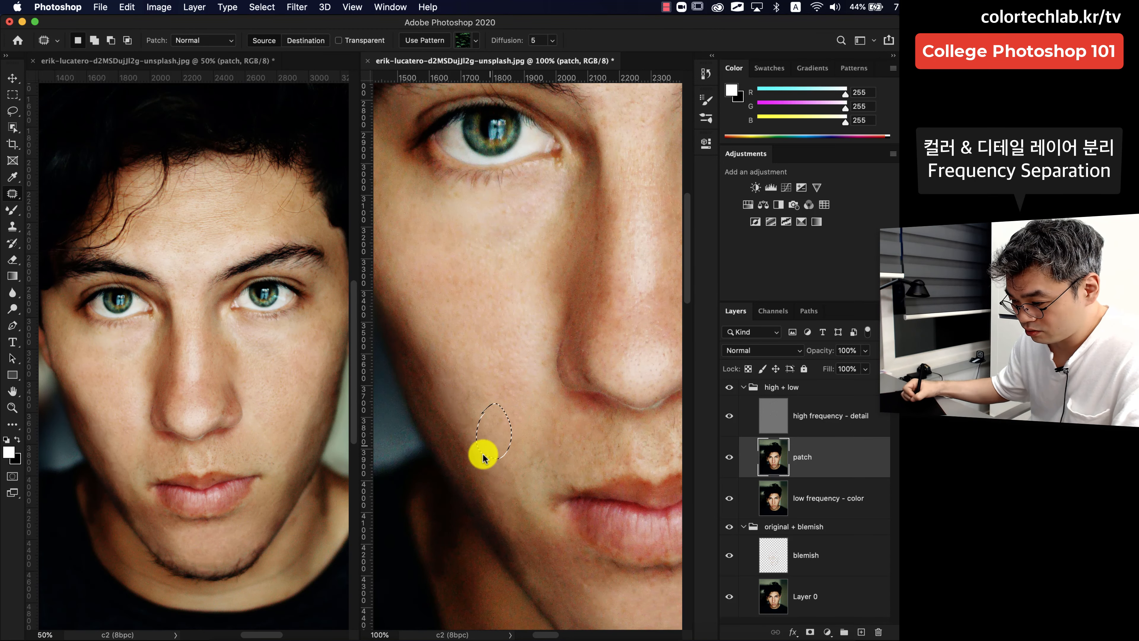
{"action": "key", "text": "super+d"}
{"action": "left_click_drag", "start_coordinate": [630, 617], "coordinate": [579, 512]}
{"action": "left_click_drag", "start_coordinate": [664, 296], "coordinate": [399, 355]}
{"action": "left_click_drag", "start_coordinate": [401, 314], "coordinate": [556, 440]}
{"action": "key", "text": "super+minus"}
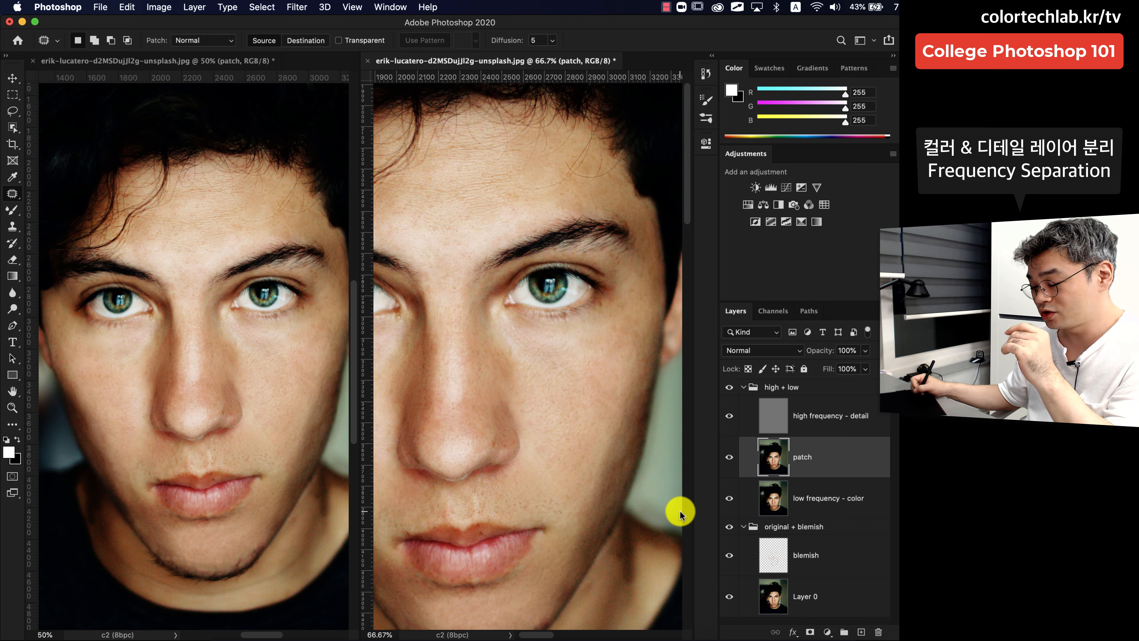
- Rename the patch layer as "patch - big blemish"
{"action": "double_click", "coordinate": [800, 456]}
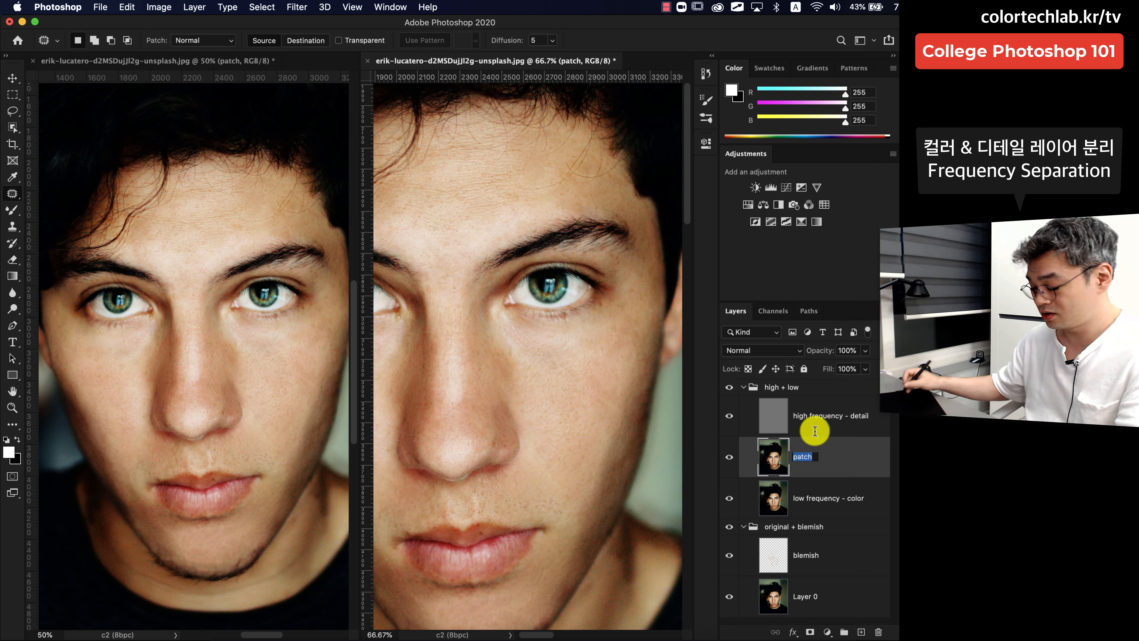
{"action": "type", "text": "patch - big blemish"}
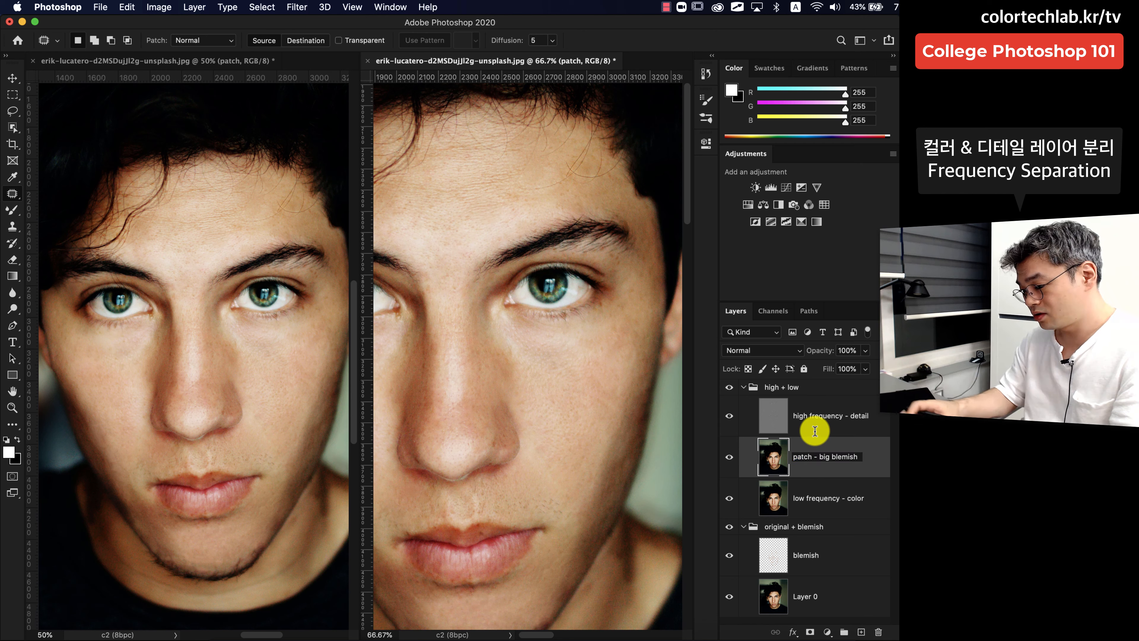
{"action": "key", "text": "Return"}
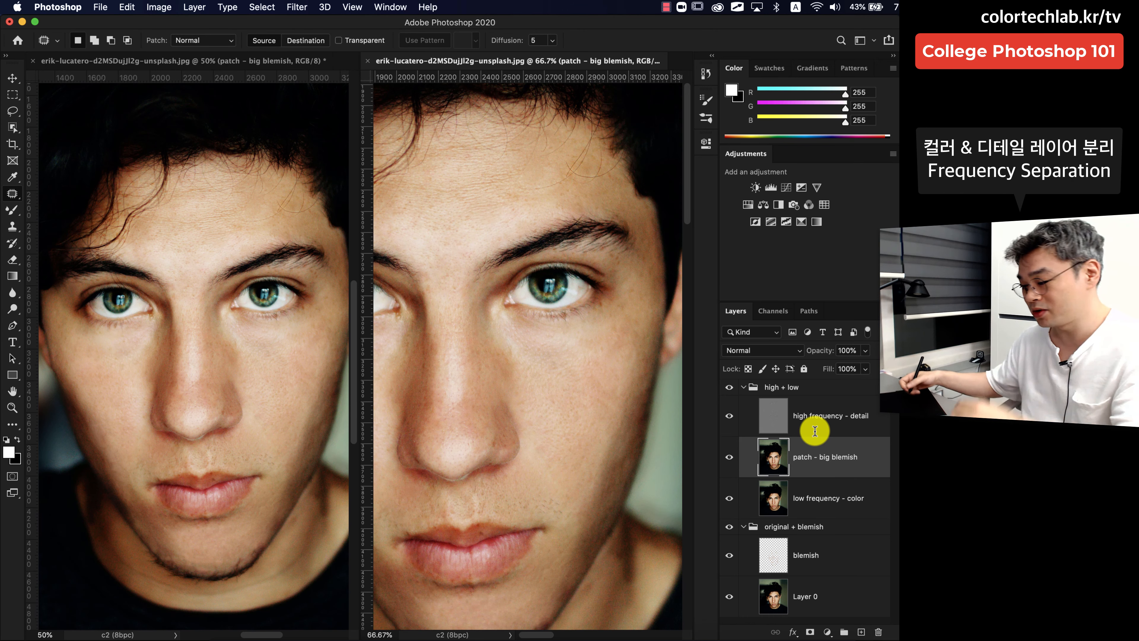
- Add an empty layer above the big-blemish patch layer and name it "healing - small blemish"
{"action": "left_click", "coordinate": [861, 631]}
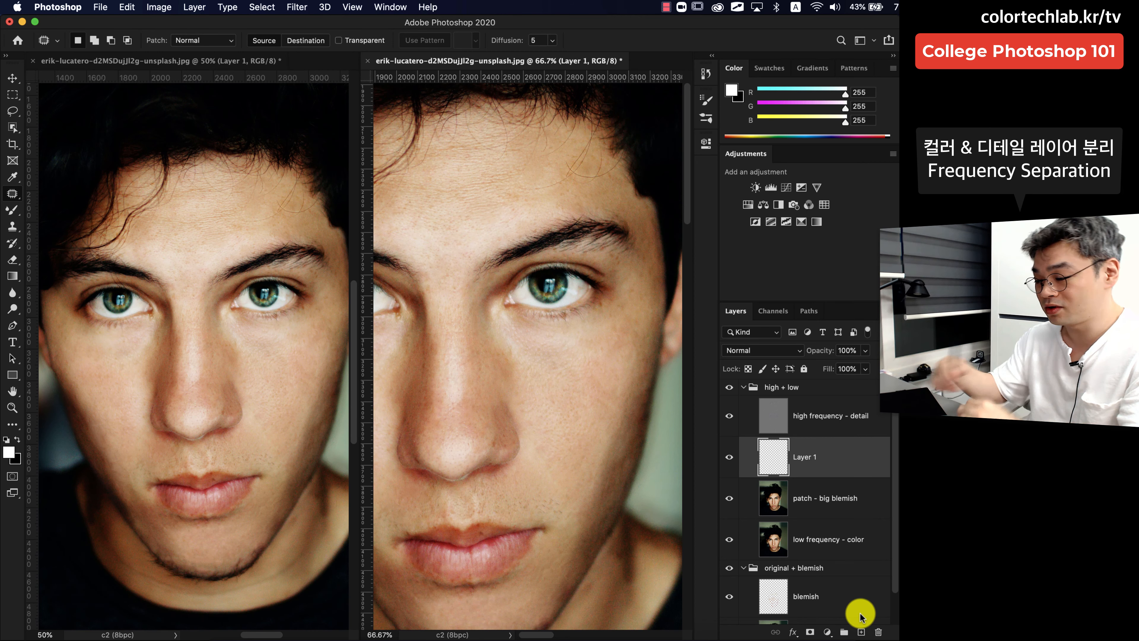
{"action": "double_click", "coordinate": [811, 457]}
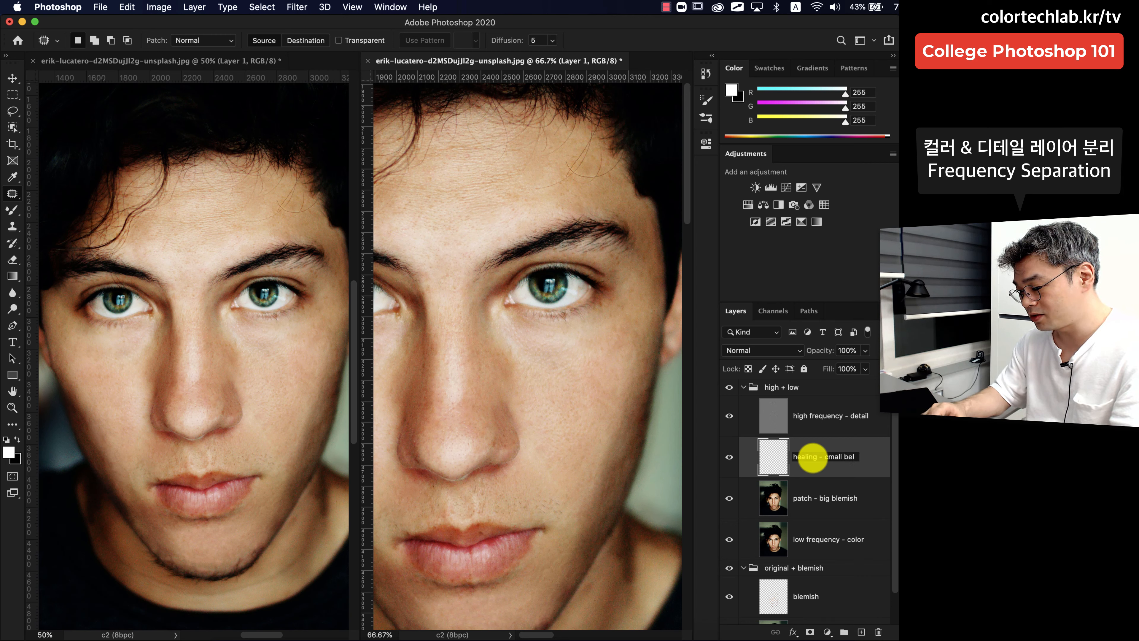
{"action": "key", "text": "Return"}
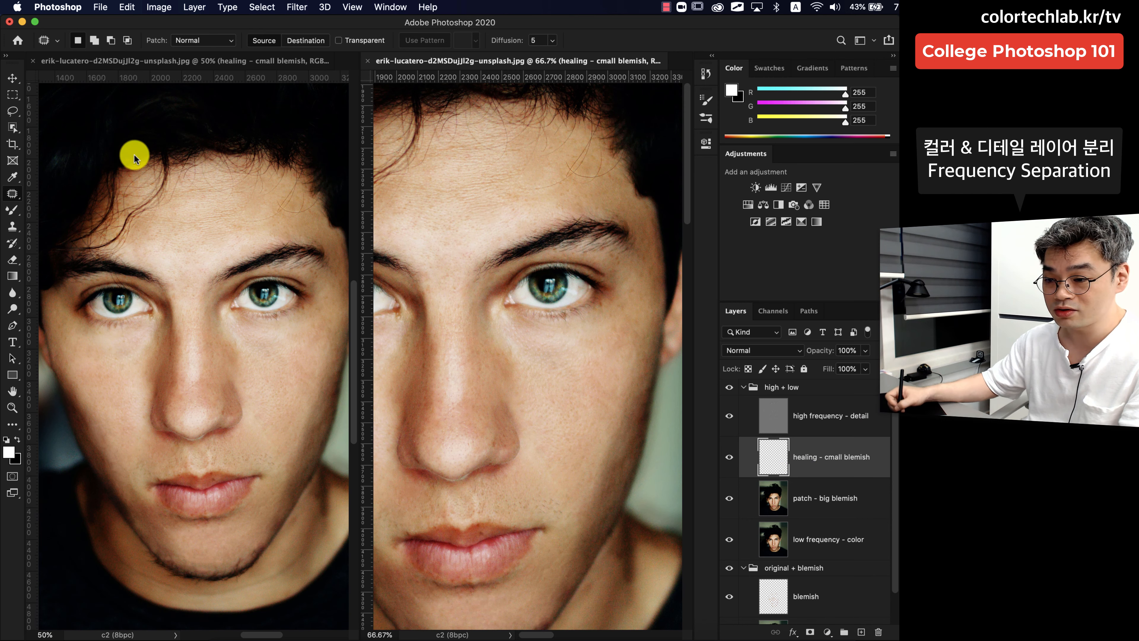
- With the Healing Brush Tool, sample clean skin beside the outer eye corner and heal the small spot next to it
{"action": "left_click", "coordinate": [13, 195]}
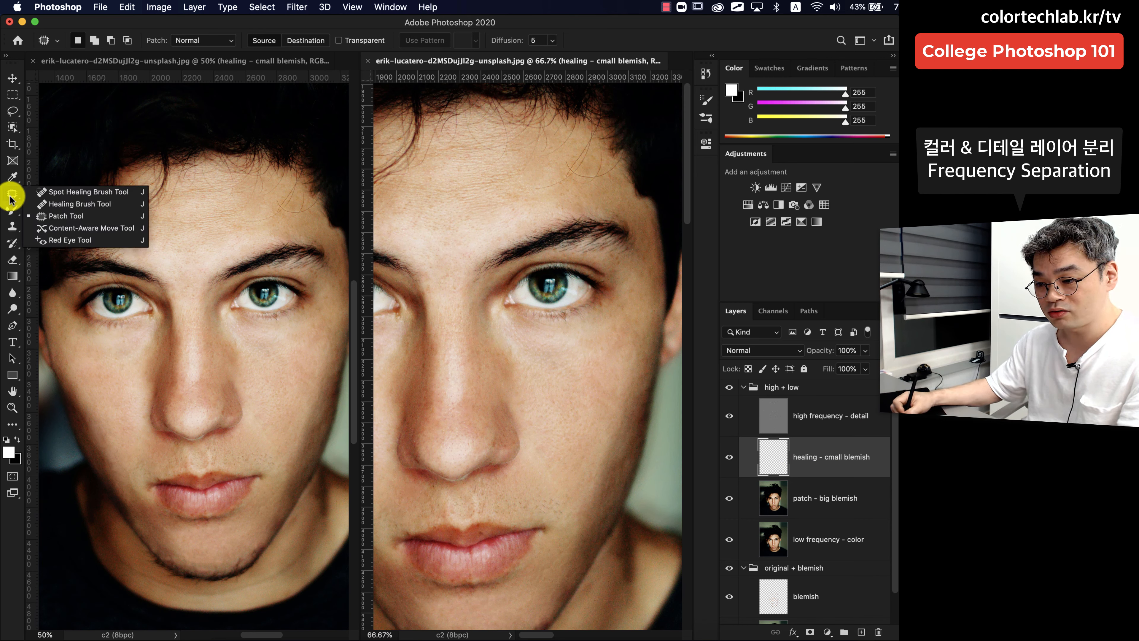
{"action": "left_click", "coordinate": [80, 204]}
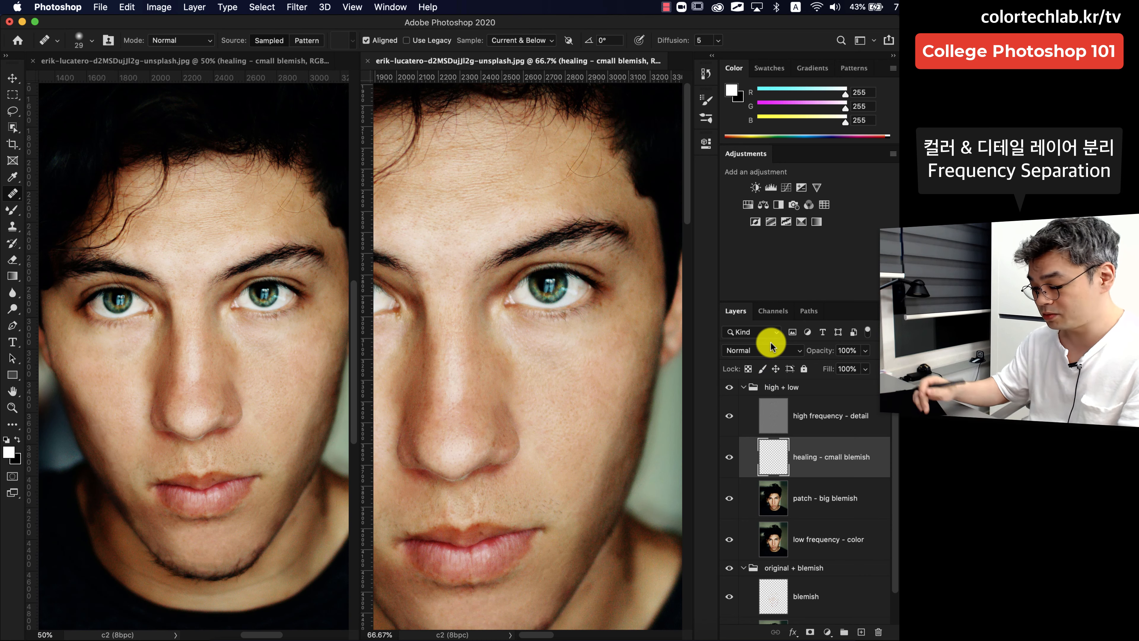
{"action": "key", "text": "super+equal"}
{"action": "key", "text": "super+equal"}
{"action": "key", "text": "super+equal"}
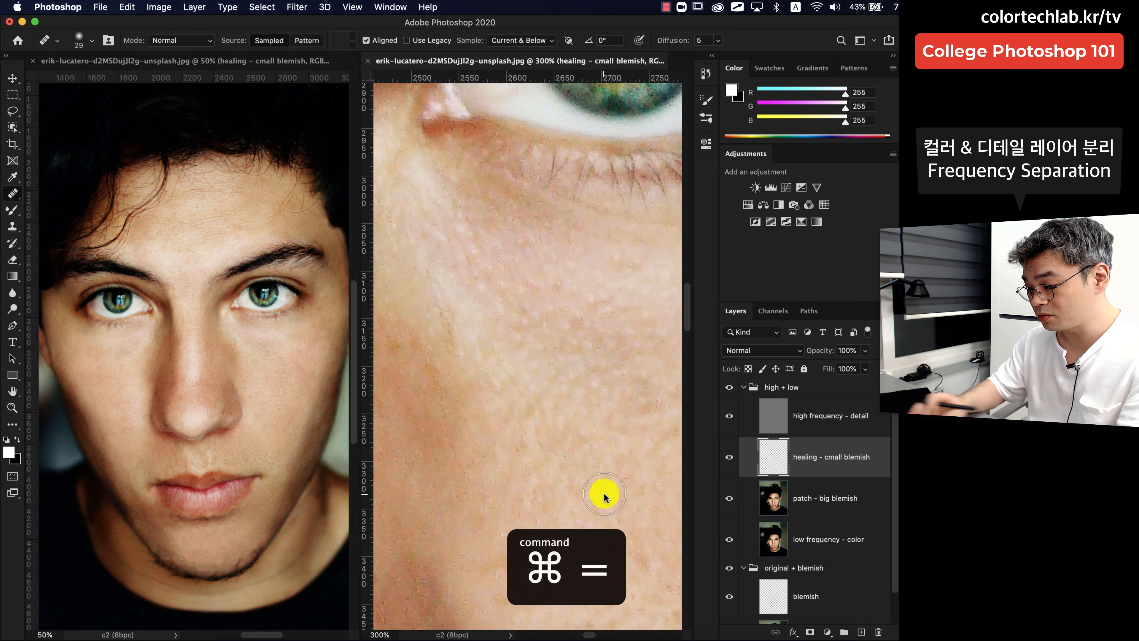
{"action": "left_click_drag", "start_coordinate": [614, 554], "coordinate": [442, 338]}
{"action": "left_click_drag", "start_coordinate": [563, 483], "coordinate": [467, 329]}
{"action": "key", "text": "super+minus"}
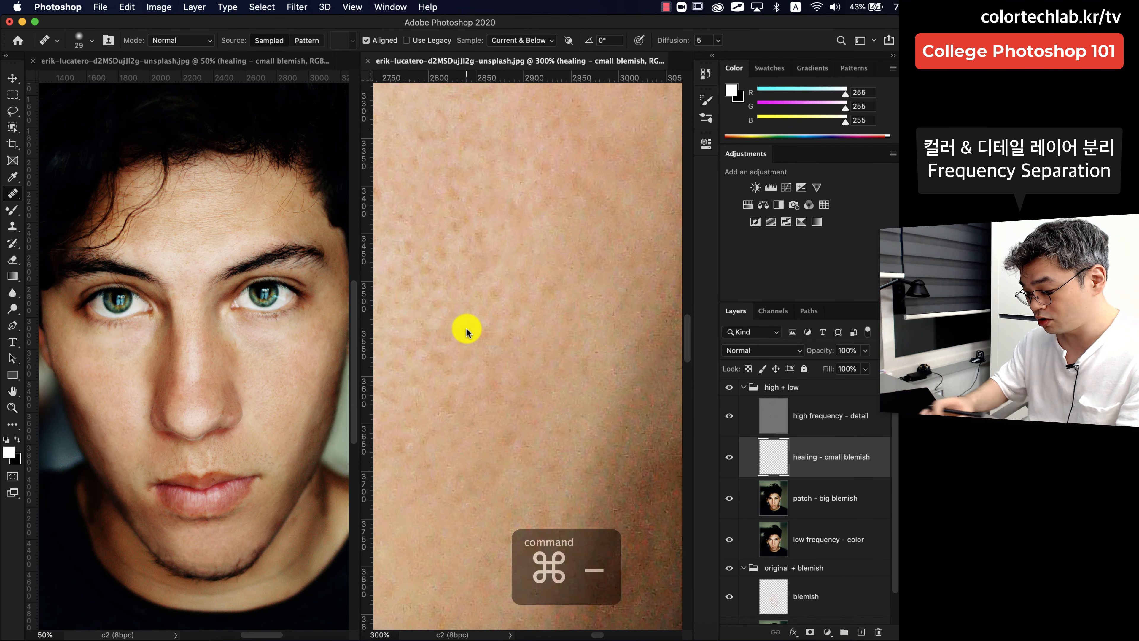
{"action": "left_click_drag", "start_coordinate": [629, 325], "coordinate": [527, 530]}
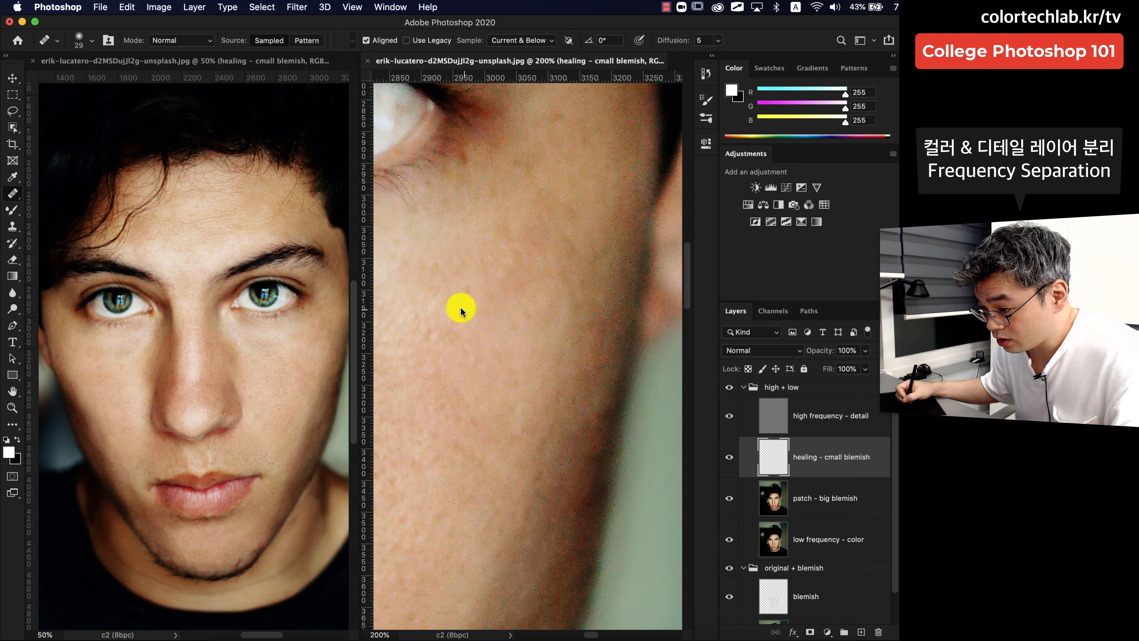
{"action": "left_click_drag", "start_coordinate": [460, 307], "coordinate": [534, 313]}
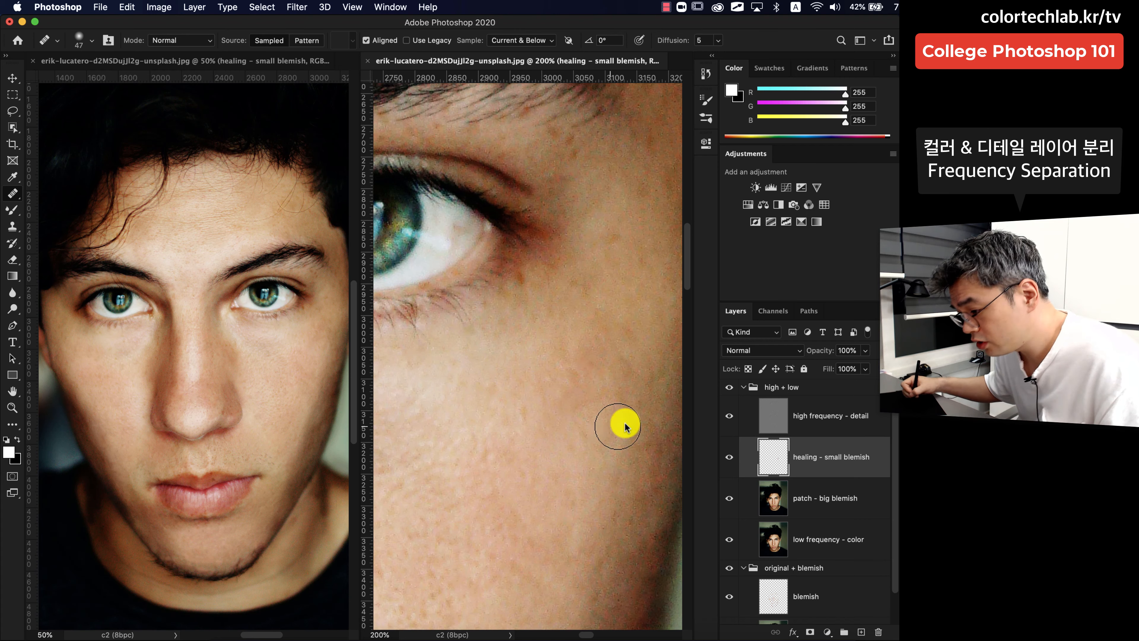
{"action": "left_click_drag", "start_coordinate": [602, 395], "coordinate": [565, 454]}
{"action": "left_click", "coordinate": [572, 306], "text": "alt"}
{"action": "left_click_drag", "start_coordinate": [583, 292], "coordinate": [592, 286]}
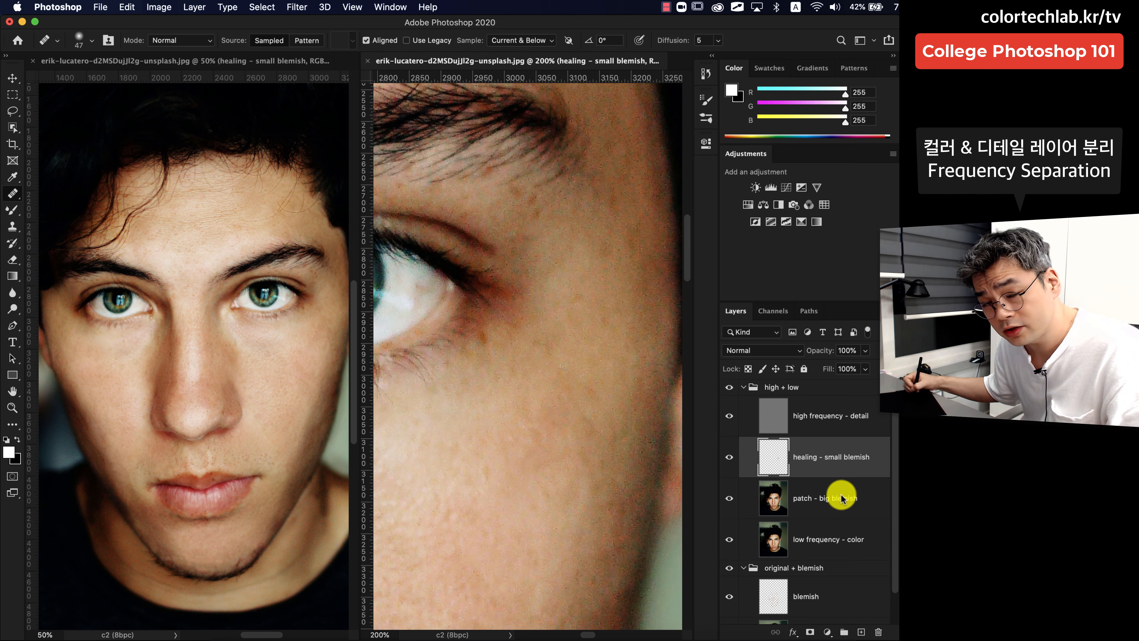
- Compare the skin with and without the high frequency - detail layer, leave it hidden and heal the outer cheek's small colour blotches
{"action": "left_click", "coordinate": [729, 415]}
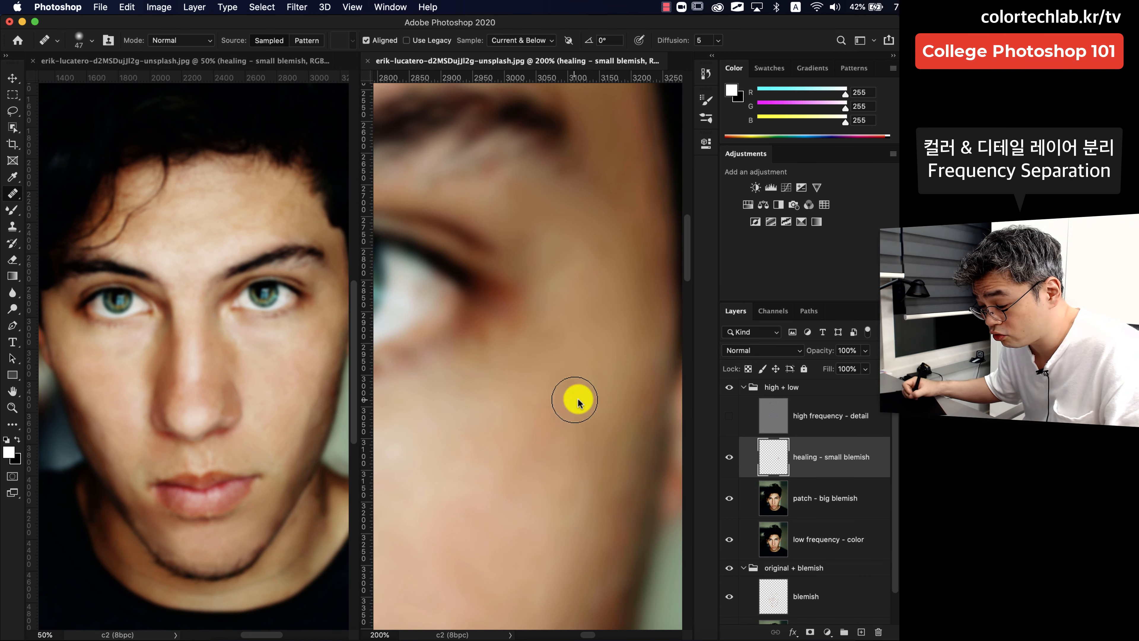
{"action": "left_click", "coordinate": [729, 415]}
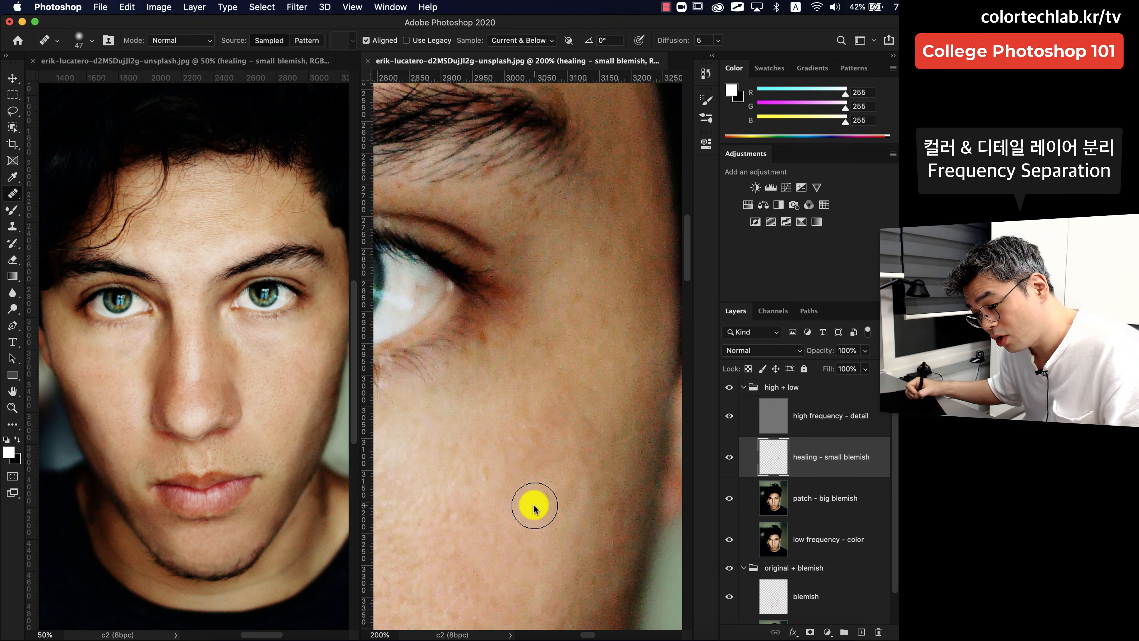
{"action": "left_click", "coordinate": [729, 416]}
{"action": "left_click_drag", "start_coordinate": [524, 527], "coordinate": [588, 469]}
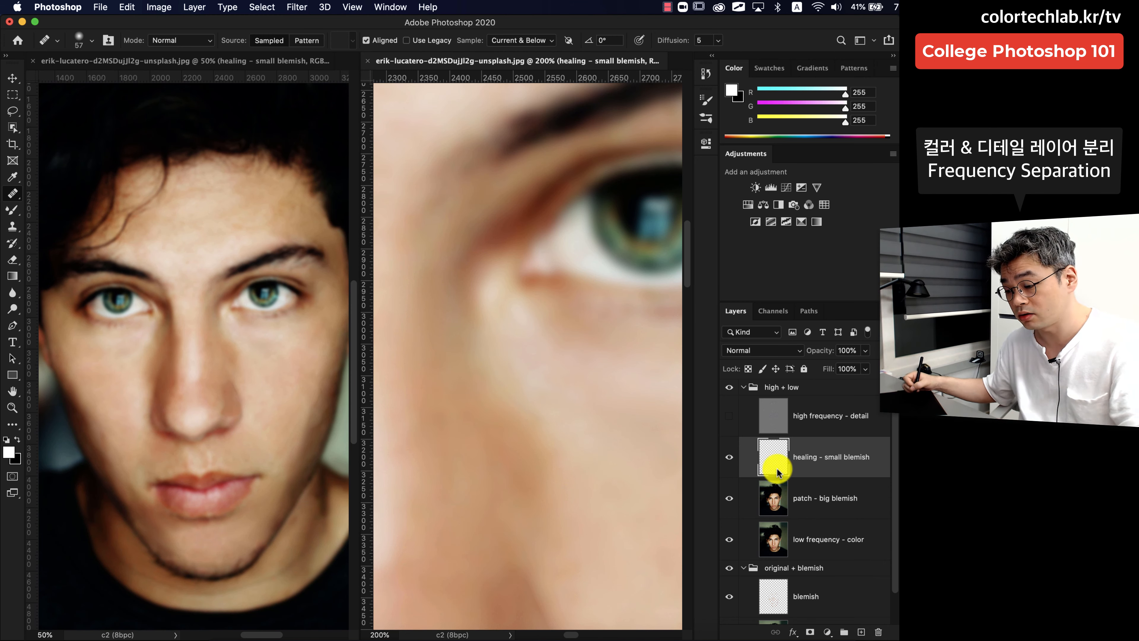
- Heal the uneven colour under the eye and on the cheek beside the nose with a 75-pixel Healing Brush
{"action": "left_click_drag", "start_coordinate": [633, 482], "coordinate": [575, 453]}
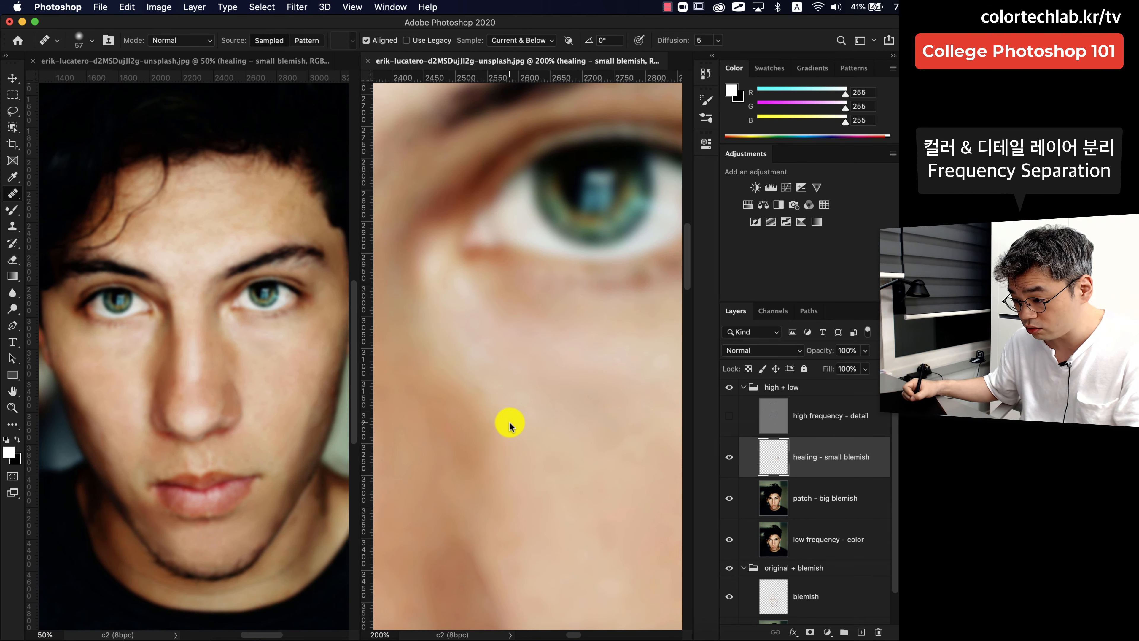
{"action": "mouse_move", "coordinate": [509, 415]}
{"action": "left_mouse_down"}
{"action": "mouse_move", "coordinate": [522, 415]}
{"action": "mouse_move", "coordinate": [481, 414]}
{"action": "mouse_move", "coordinate": [448, 382]}
{"action": "left_mouse_up"}
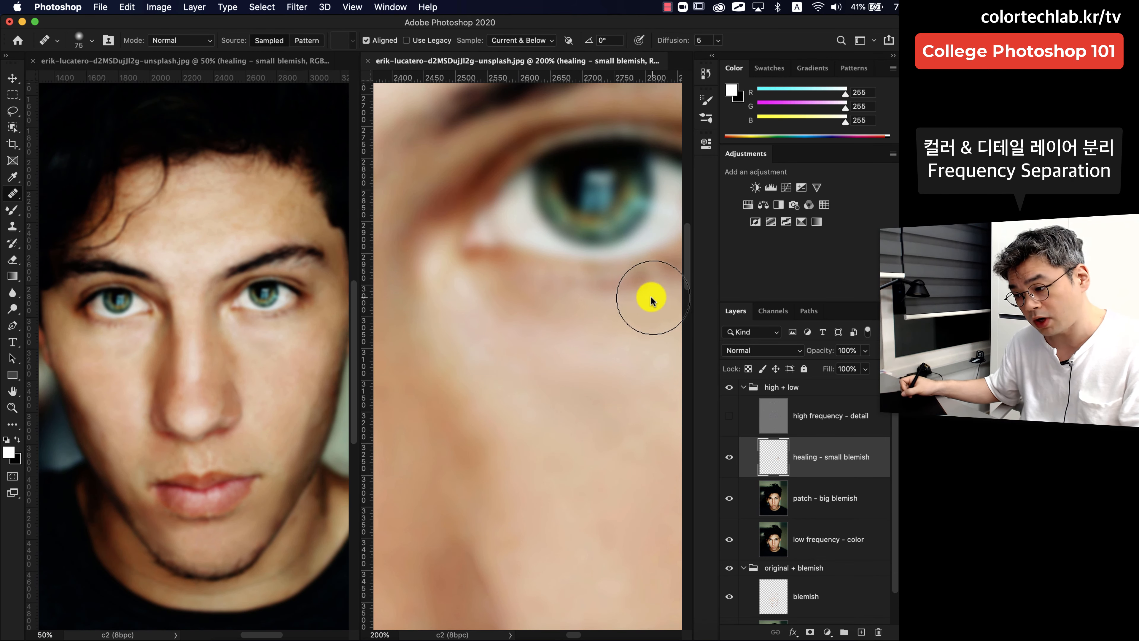
{"action": "mouse_move", "coordinate": [495, 484]}
{"action": "left_mouse_down"}
{"action": "mouse_move", "coordinate": [467, 445]}
{"action": "mouse_move", "coordinate": [475, 427]}
{"action": "left_mouse_up"}
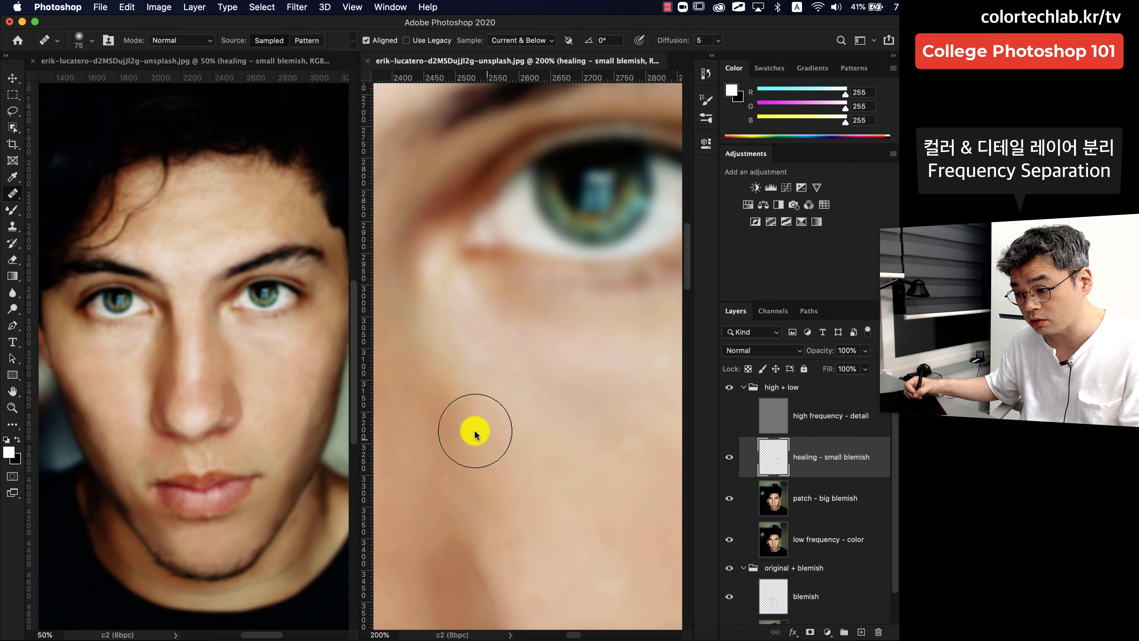
{"action": "left_click_drag", "start_coordinate": [459, 394], "coordinate": [466, 399]}
{"action": "left_click_drag", "start_coordinate": [559, 478], "coordinate": [483, 458]}
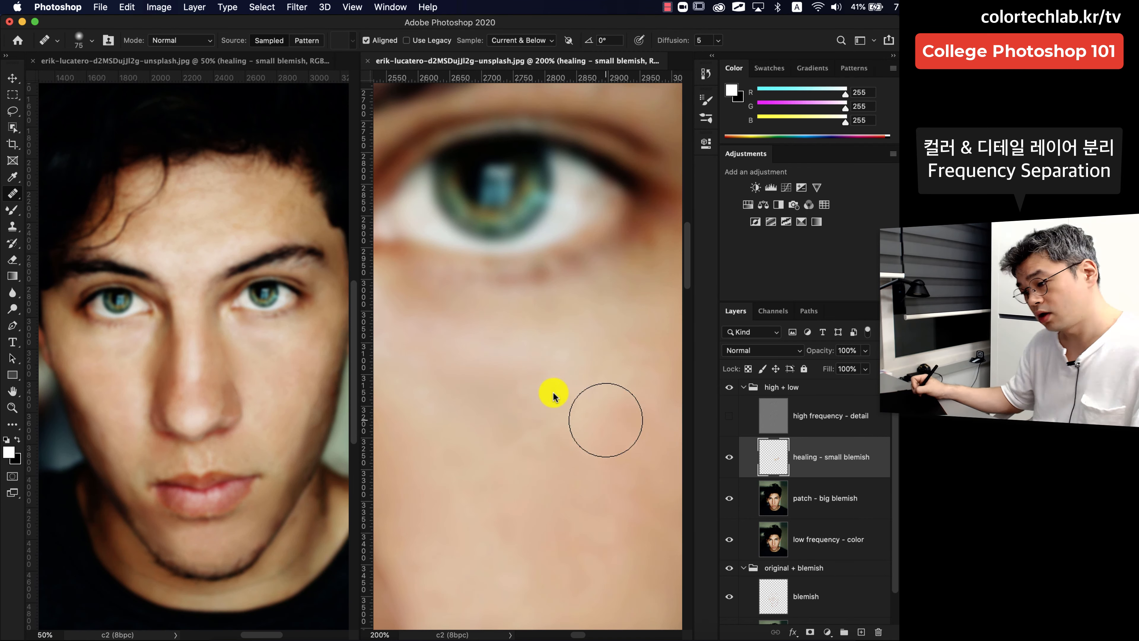
{"action": "mouse_move", "coordinate": [609, 442]}
{"action": "left_mouse_down"}
{"action": "mouse_move", "coordinate": [498, 534]}
{"action": "mouse_move", "coordinate": [458, 224]}
{"action": "left_mouse_up"}
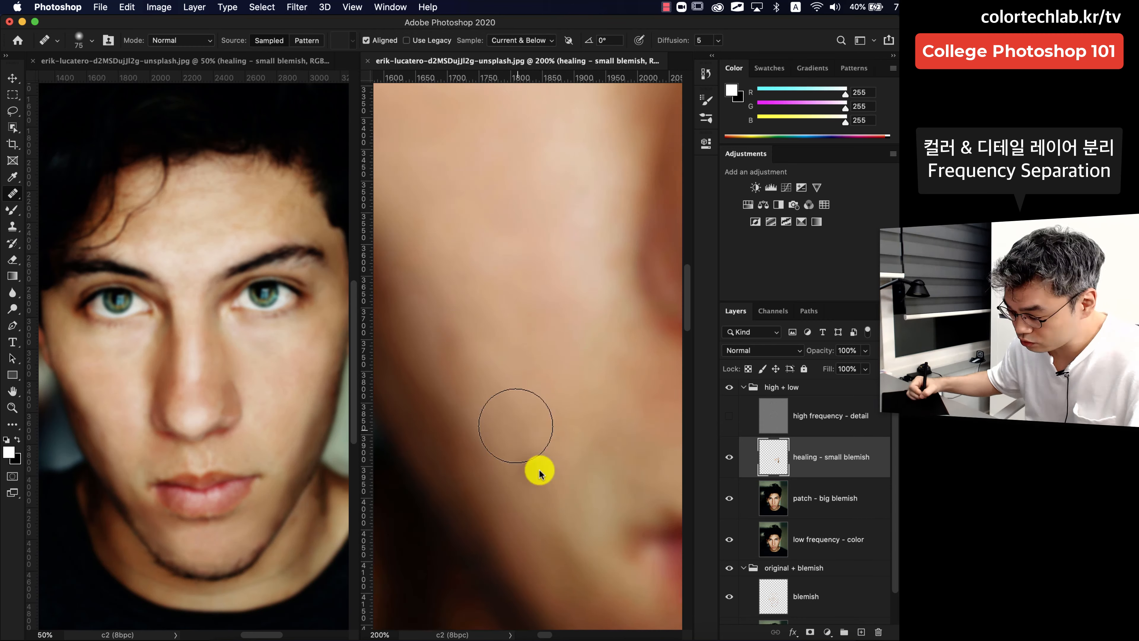
- Resize the Healing Brush to 38 pixels for the mouth area and undo the last healing strokes around the upper lip
{"action": "key", "text": "]"}
{"action": "key", "text": "]"}
{"action": "key", "text": "]"}
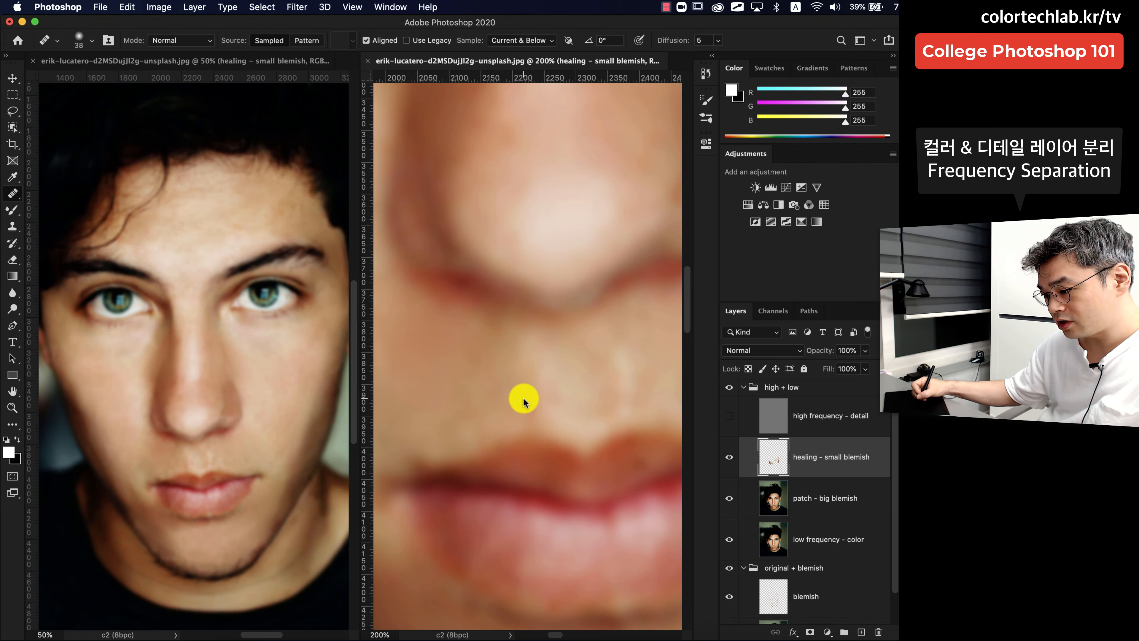
{"action": "key", "text": "super+z"}
{"action": "key", "text": "super+z"}
{"action": "key", "text": "super+z"}
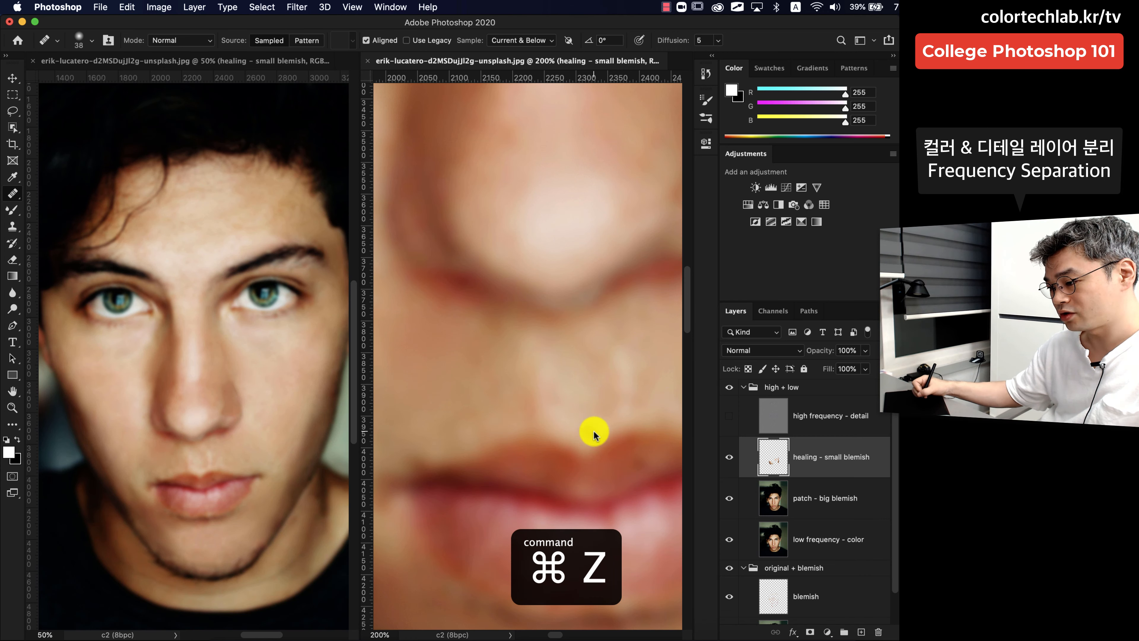
- Heal the uneven colour on the cheek just beyond the mouth corner
{"action": "scroll", "coordinate": [593, 430], "scroll_direction": "right", "scroll_amount": 10}
{"action": "scroll", "coordinate": [601, 426], "scroll_direction": "down", "scroll_amount": 5}
{"action": "scroll", "coordinate": [582, 417], "scroll_direction": "right", "scroll_amount": 3}
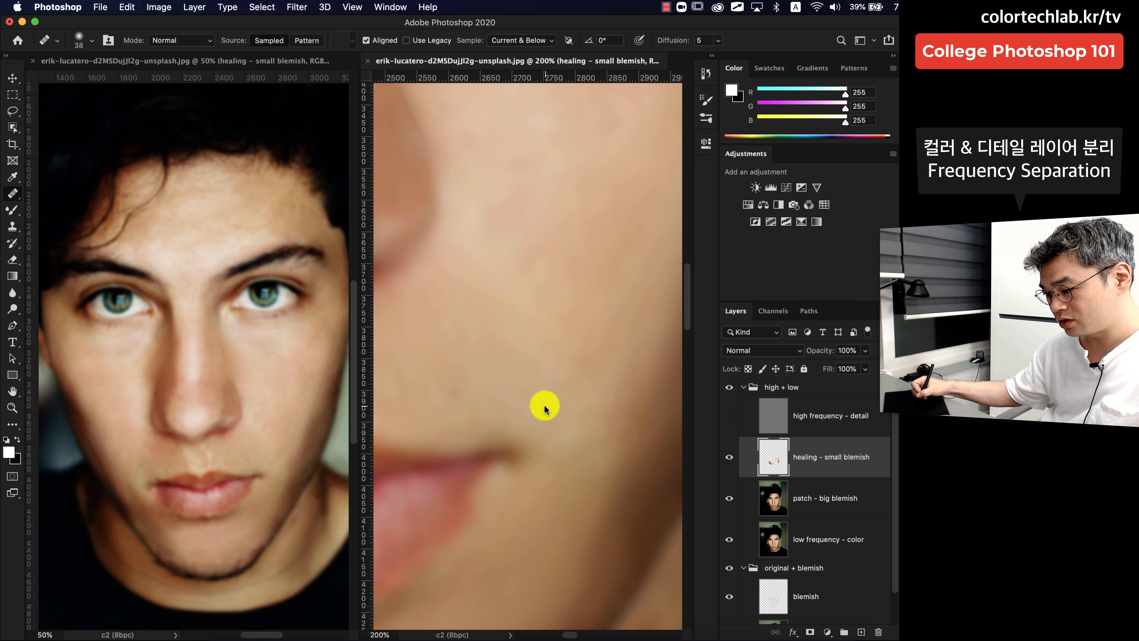
{"action": "left_click_drag", "start_coordinate": [544, 408], "coordinate": [552, 408]}
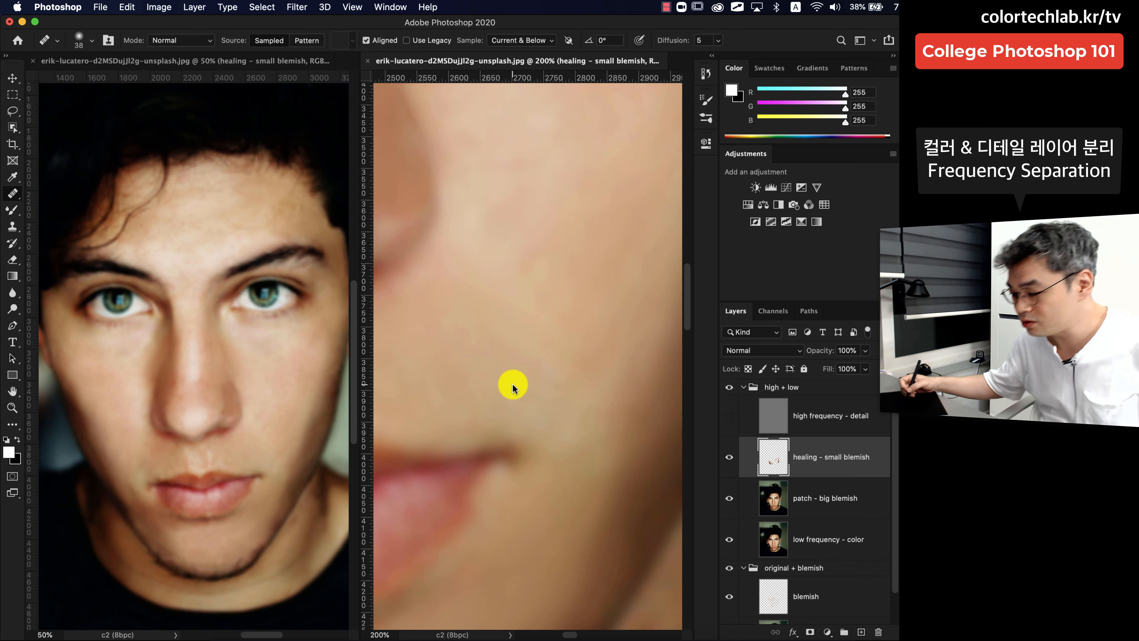
- Show the high frequency - detail layer, fit the portrait in view and toggle the high + low group to compare before and after
{"action": "left_click", "coordinate": [729, 415]}
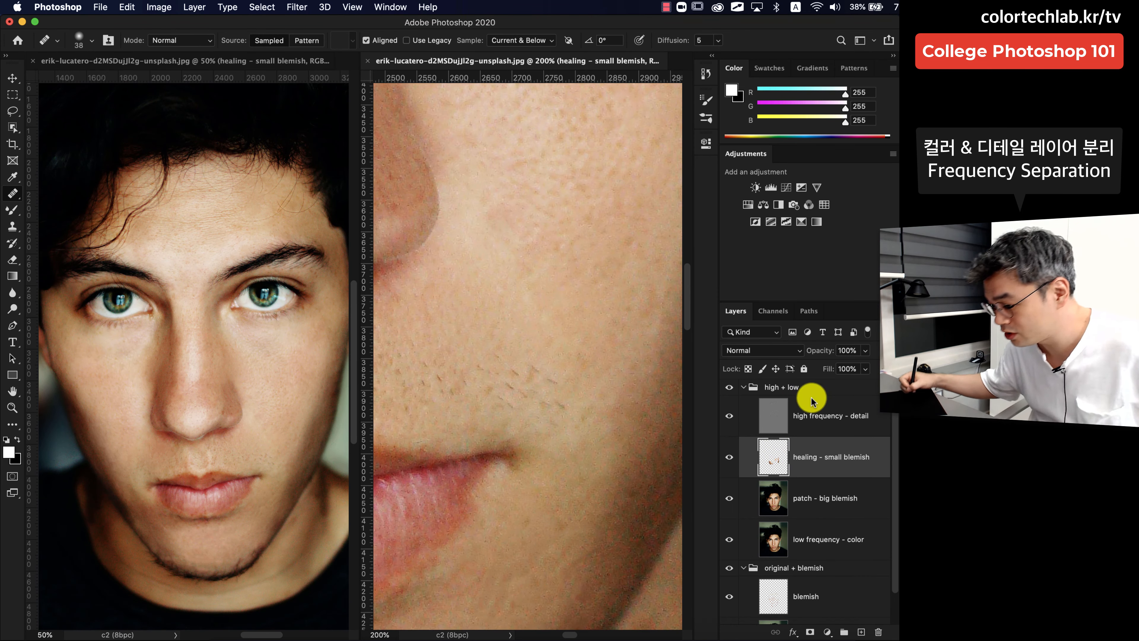
{"action": "key", "text": "super+0"}
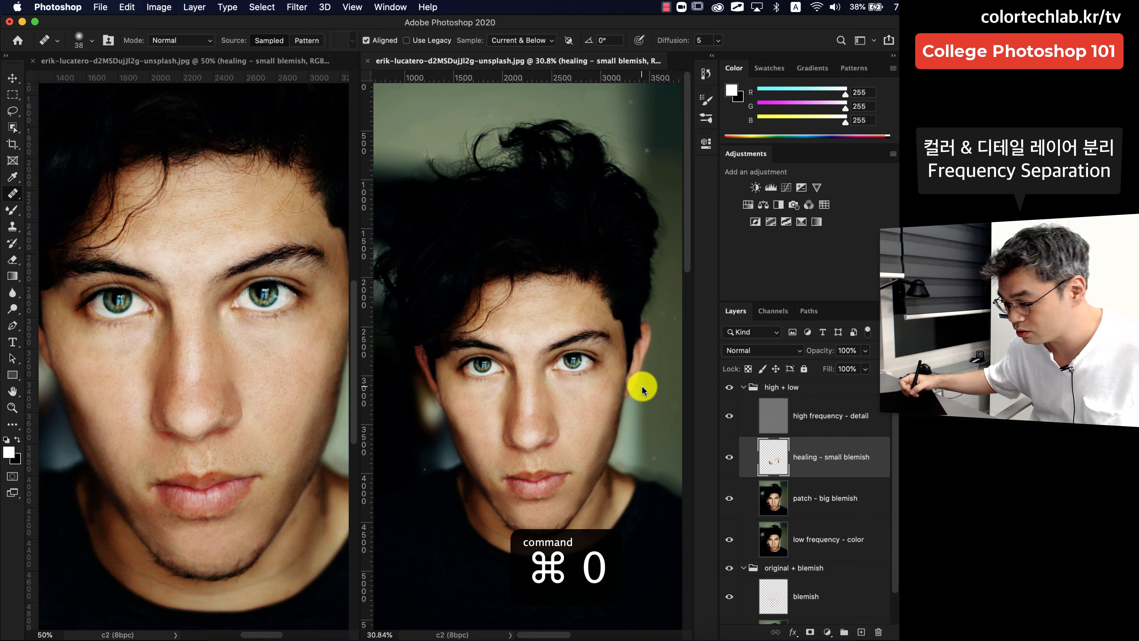
{"action": "left_click", "coordinate": [728, 388]}
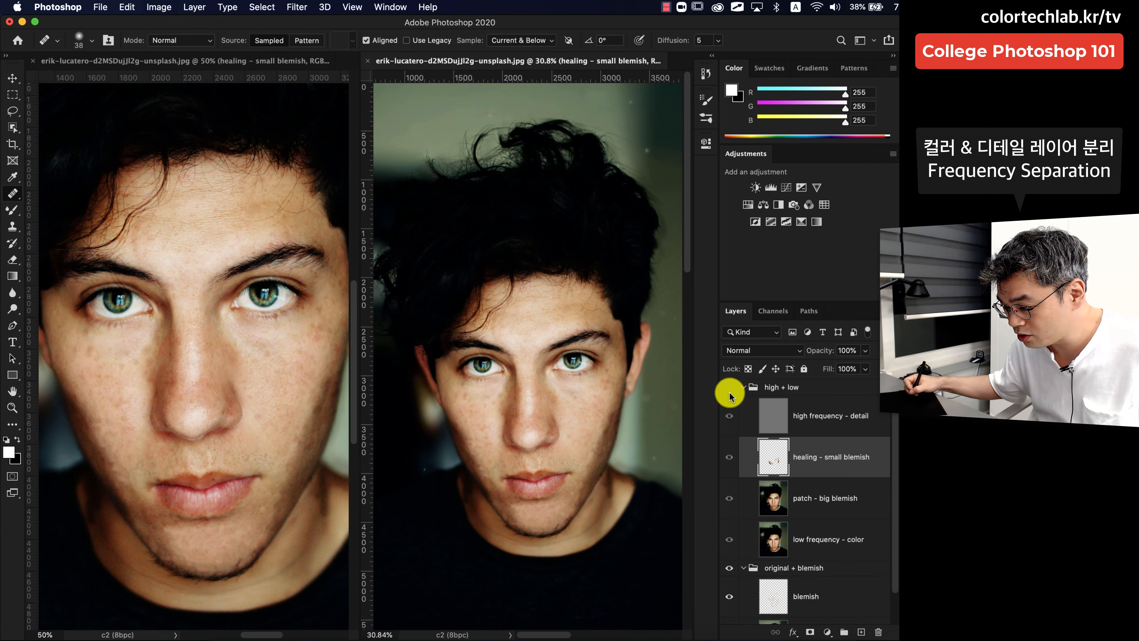
{"action": "left_click", "coordinate": [729, 389]}
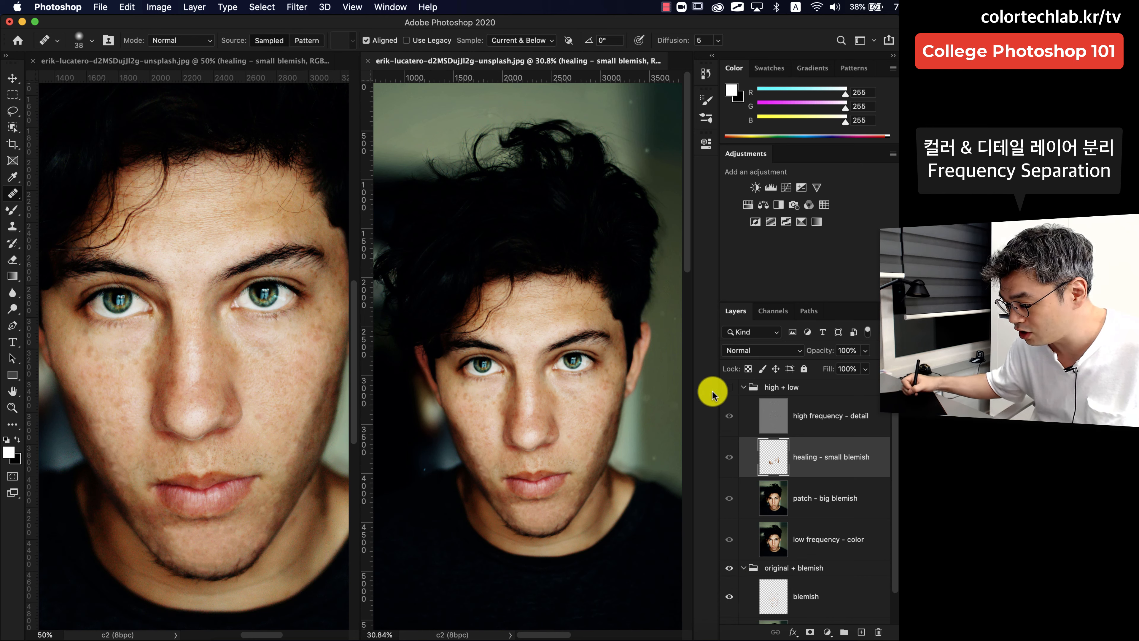
{"action": "left_click", "coordinate": [729, 388]}
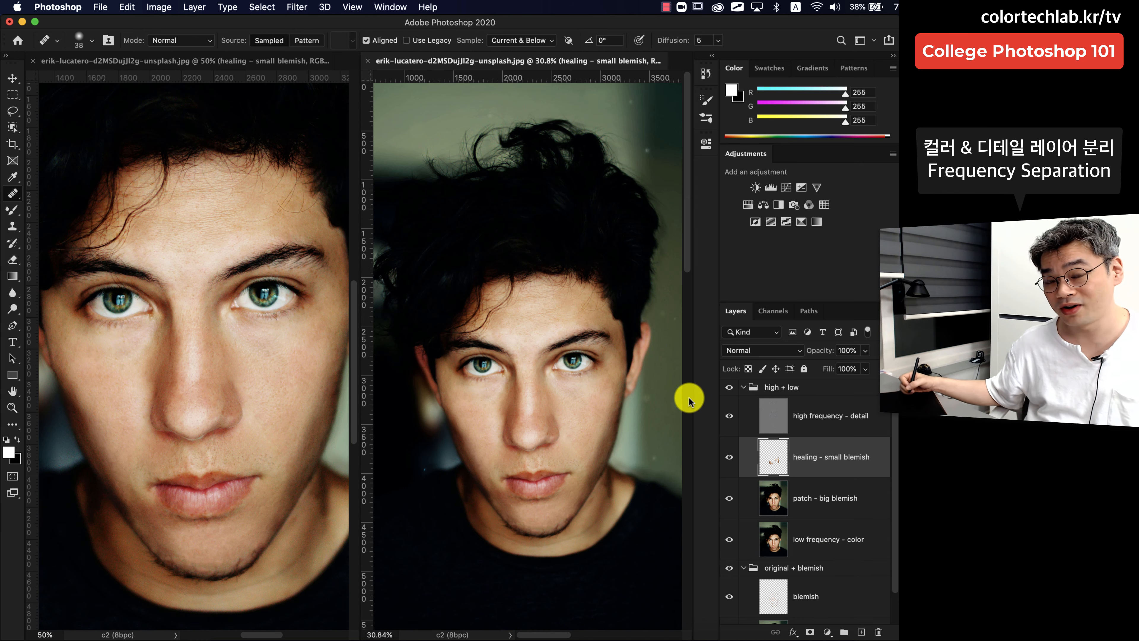
- Add an empty layer above the small-blemish healing layer and name it "dodge - burn"
{"action": "left_click", "coordinate": [861, 631]}
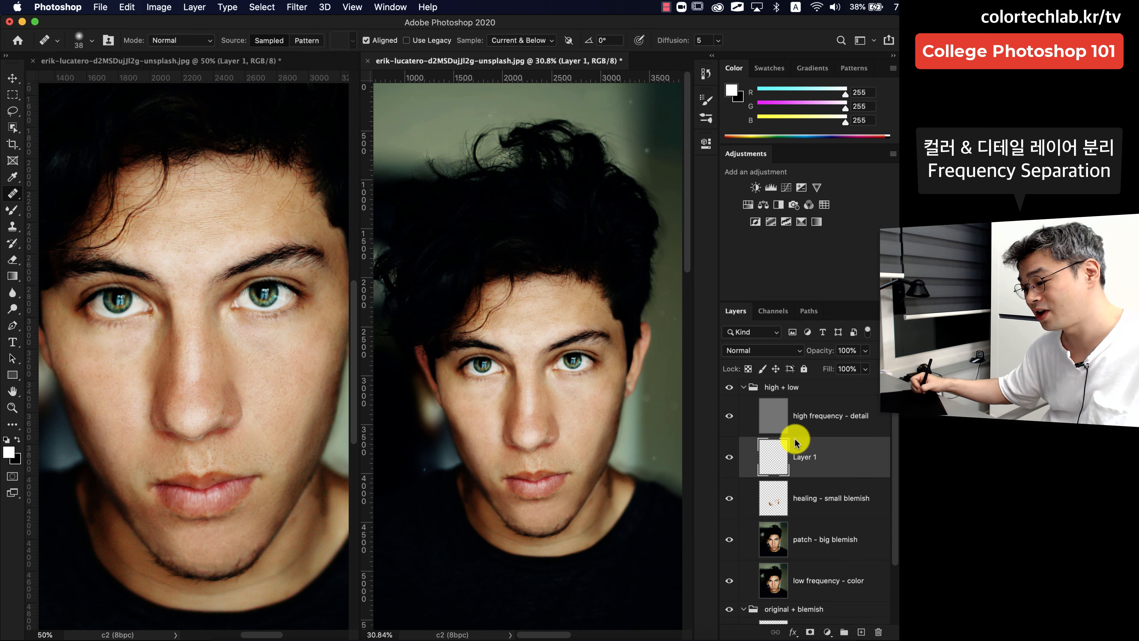
{"action": "double_click", "coordinate": [809, 456]}
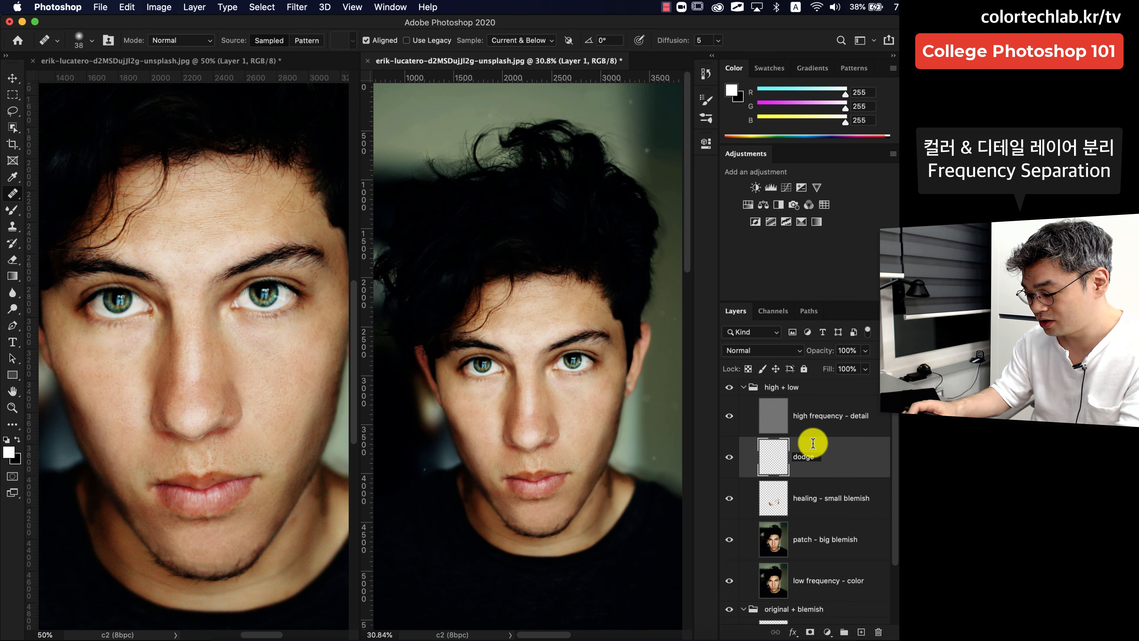
{"action": "key", "text": "Return"}
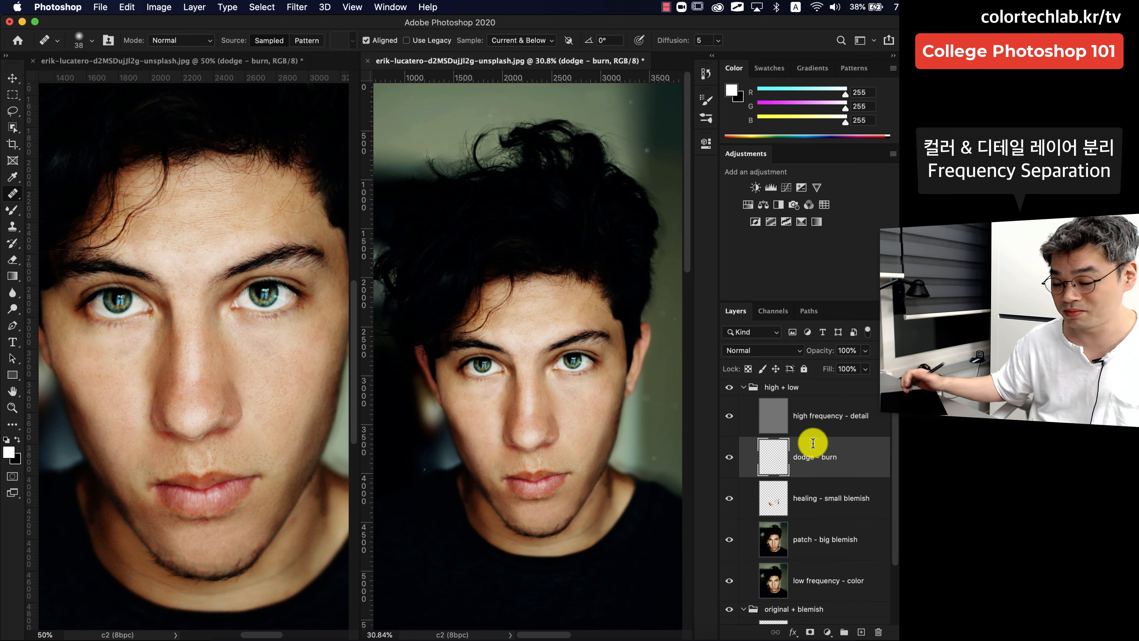
- Switch to the standard Brush tool and hide the high frequency - detail layer
{"action": "key", "text": "b"}
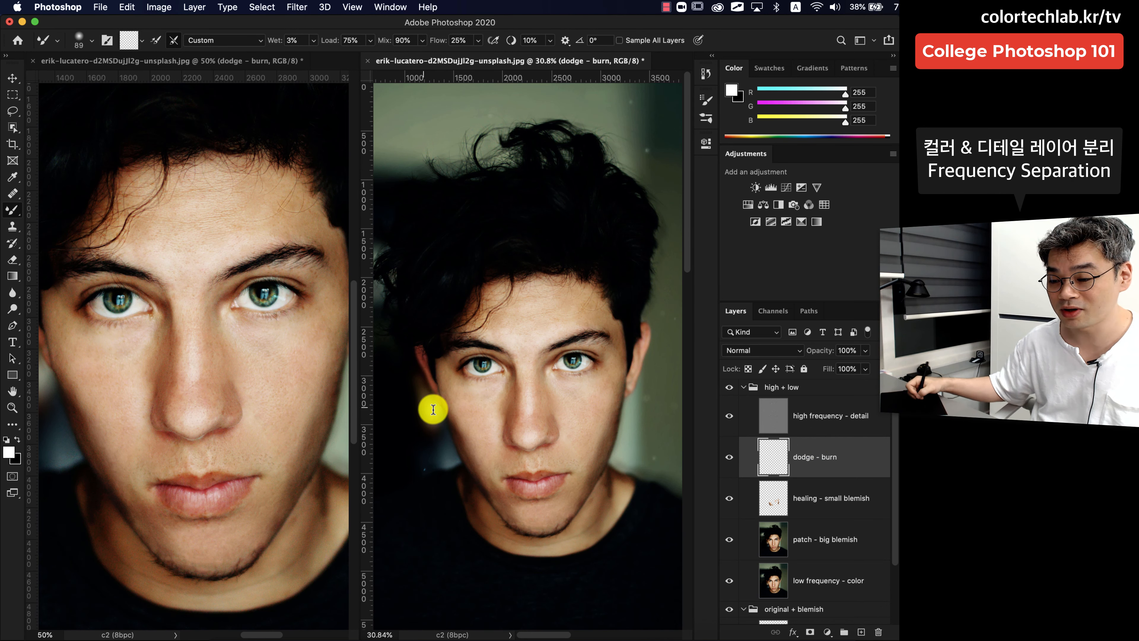
{"action": "left_click", "coordinate": [16, 210]}
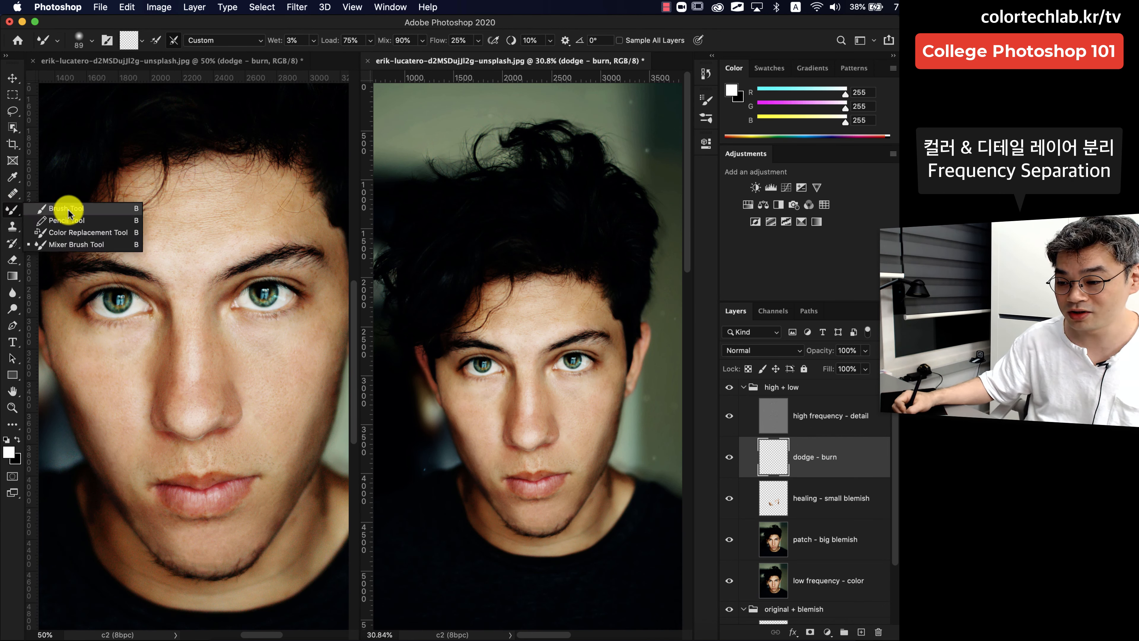
{"action": "left_click", "coordinate": [85, 208]}
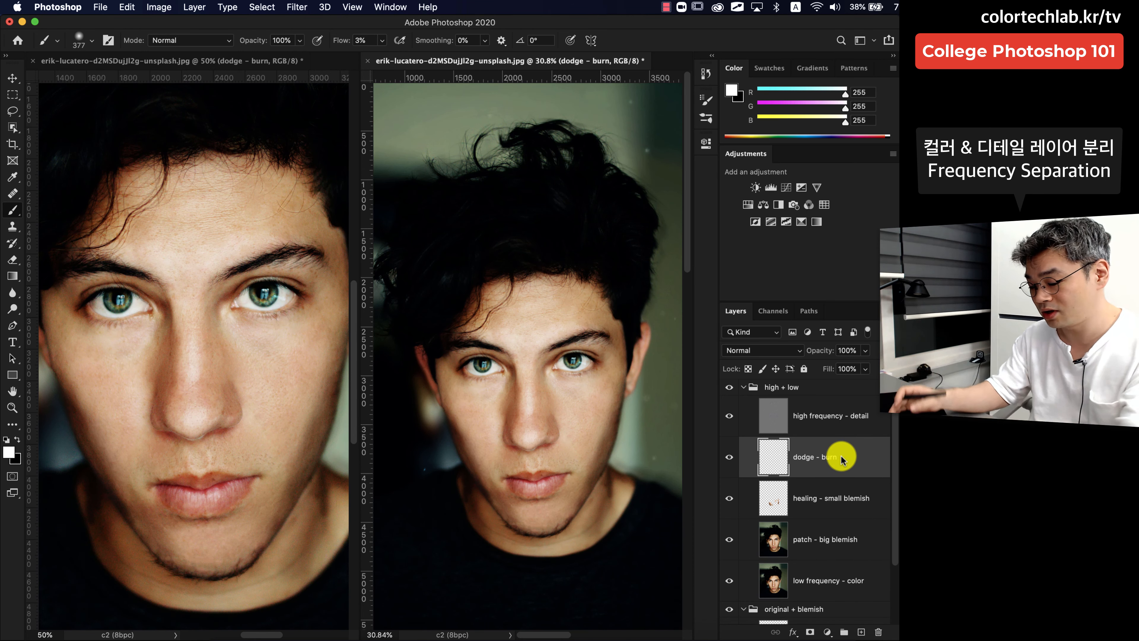
{"action": "key", "text": "super+equal"}
{"action": "key", "text": "super+equal"}
{"action": "key", "text": "super+equal"}
{"action": "key", "text": "super+equal"}
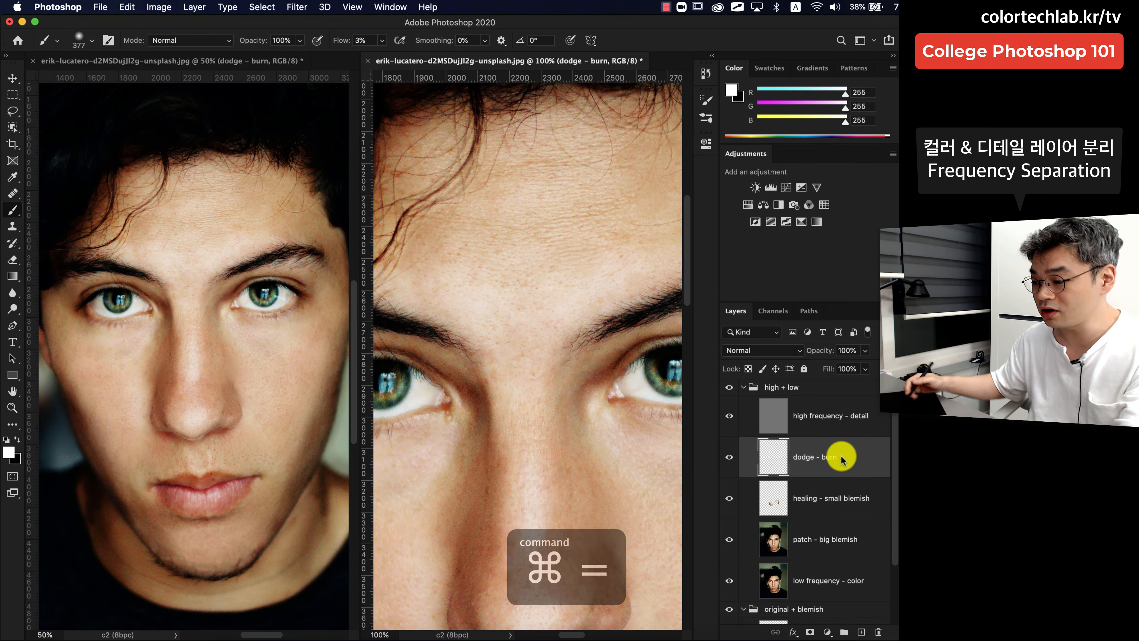
{"action": "left_click", "coordinate": [734, 417]}
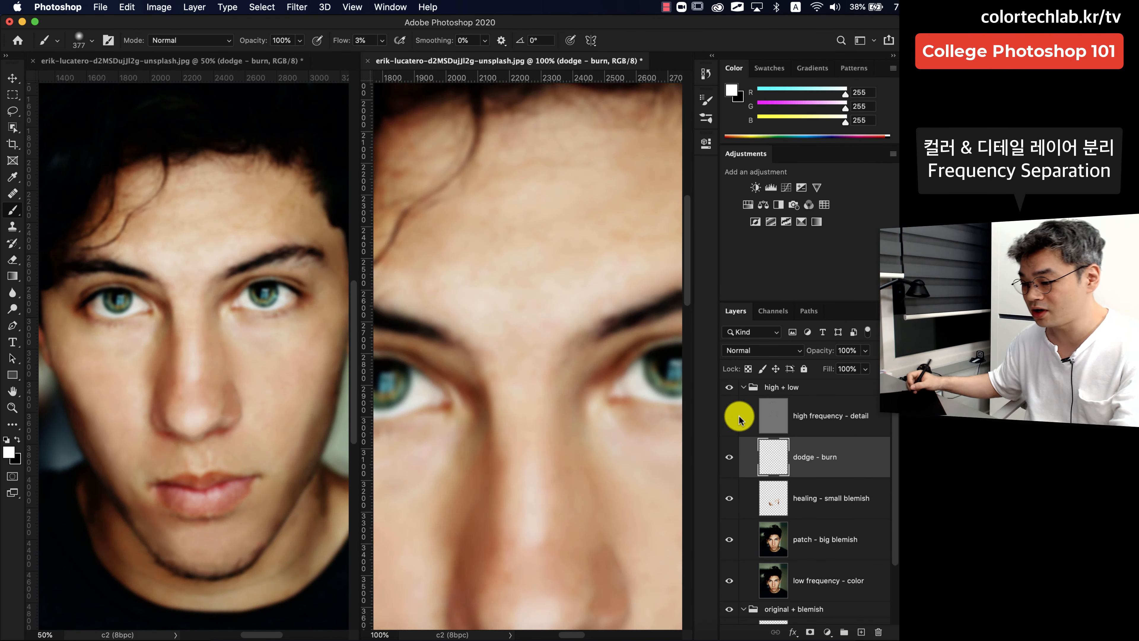
- Resize the brush to 19 pixels for fine work around the lips and mouth corner
{"action": "key", "text": "super+minus"}
{"action": "key", "text": "super+minus"}
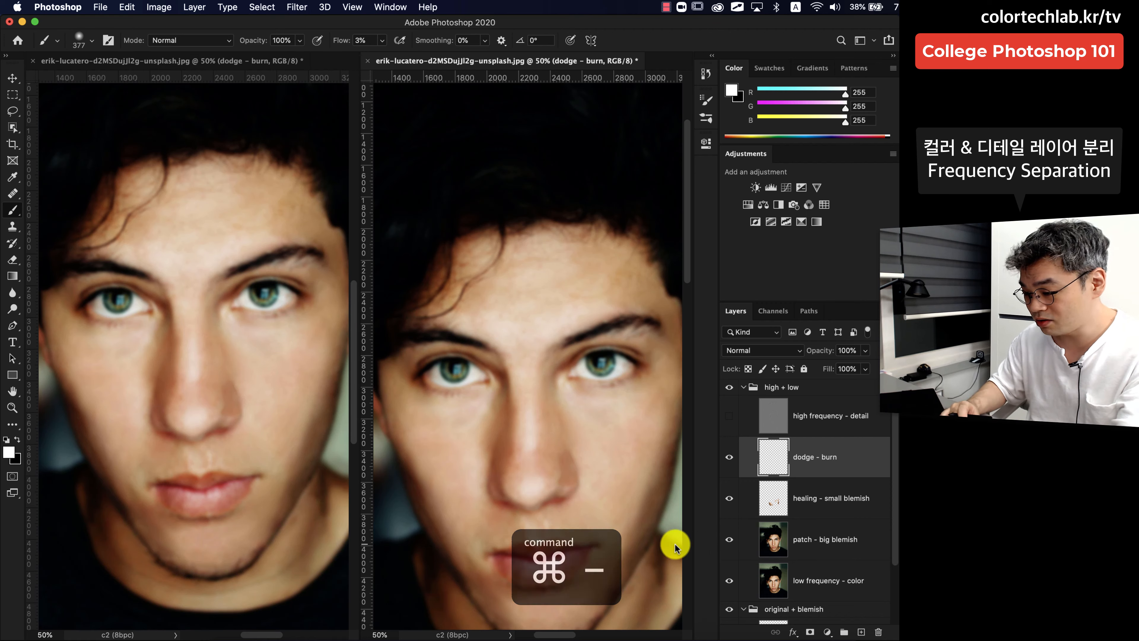
{"action": "key", "text": "super+equal"}
{"action": "key", "text": "super+equal"}
{"action": "key", "text": "super+equal"}
{"action": "key", "text": "super+equal"}
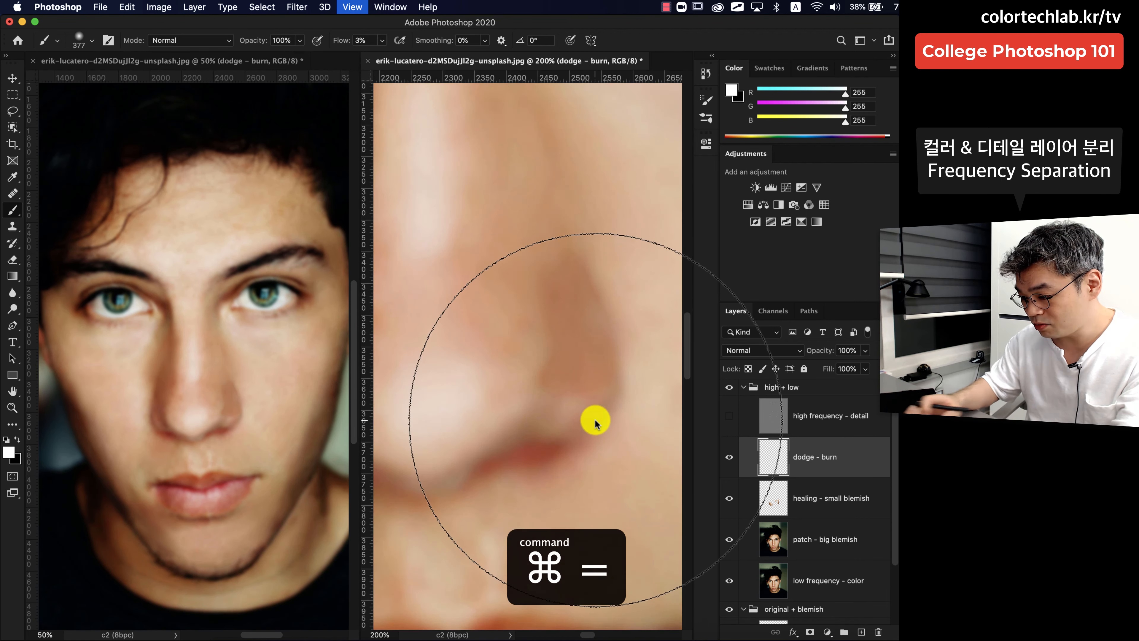
{"action": "left_click_drag", "start_coordinate": [579, 544], "coordinate": [610, 270]}
{"action": "key", "text": "super+minus"}
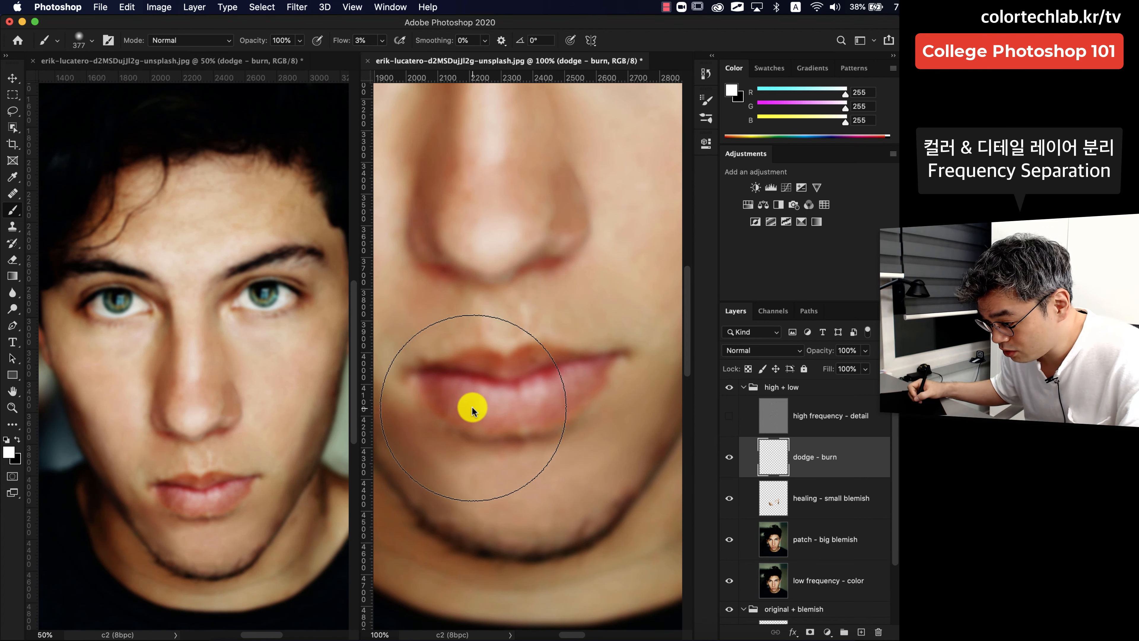
{"action": "mouse_move", "coordinate": [637, 408]}
{"action": "left_mouse_down"}
{"action": "mouse_move", "coordinate": [568, 427]}
{"action": "mouse_move", "coordinate": [523, 418]}
{"action": "left_mouse_up"}
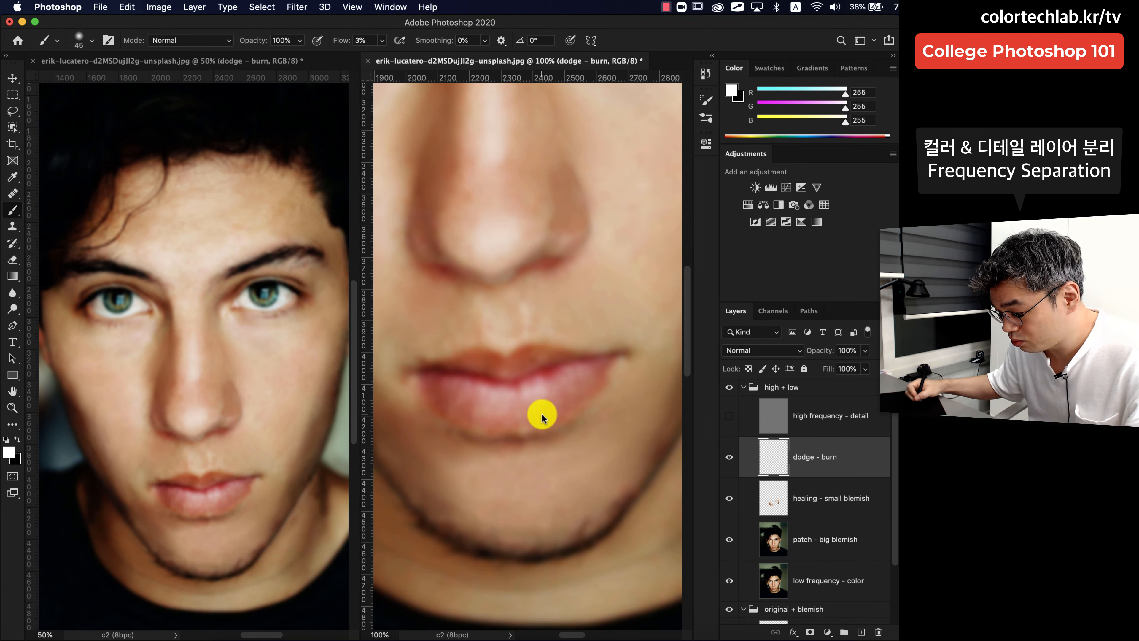
{"action": "mouse_move", "coordinate": [441, 380]}
{"action": "left_mouse_down"}
{"action": "mouse_move", "coordinate": [471, 426]}
{"action": "mouse_move", "coordinate": [444, 408]}
{"action": "left_mouse_up"}
- Make black the painting colour with 1% brush flow and set the dodge - burn layer's blend mode to Soft Light
{"action": "key", "text": "x"}
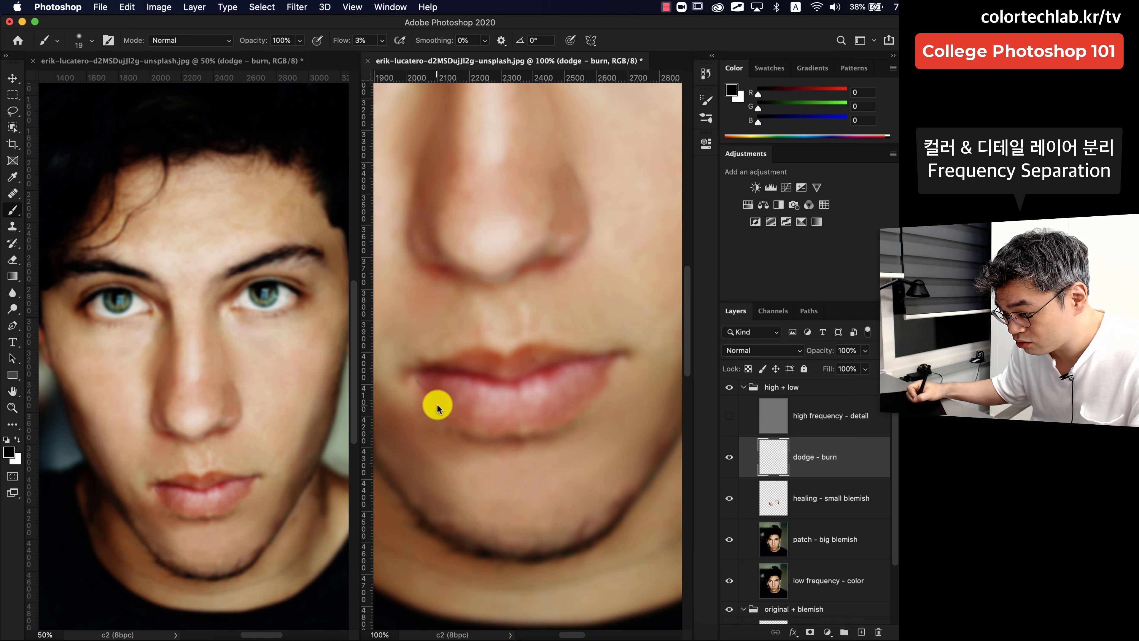
{"action": "key", "text": "shift+0"}
{"action": "key", "text": "shift+1"}
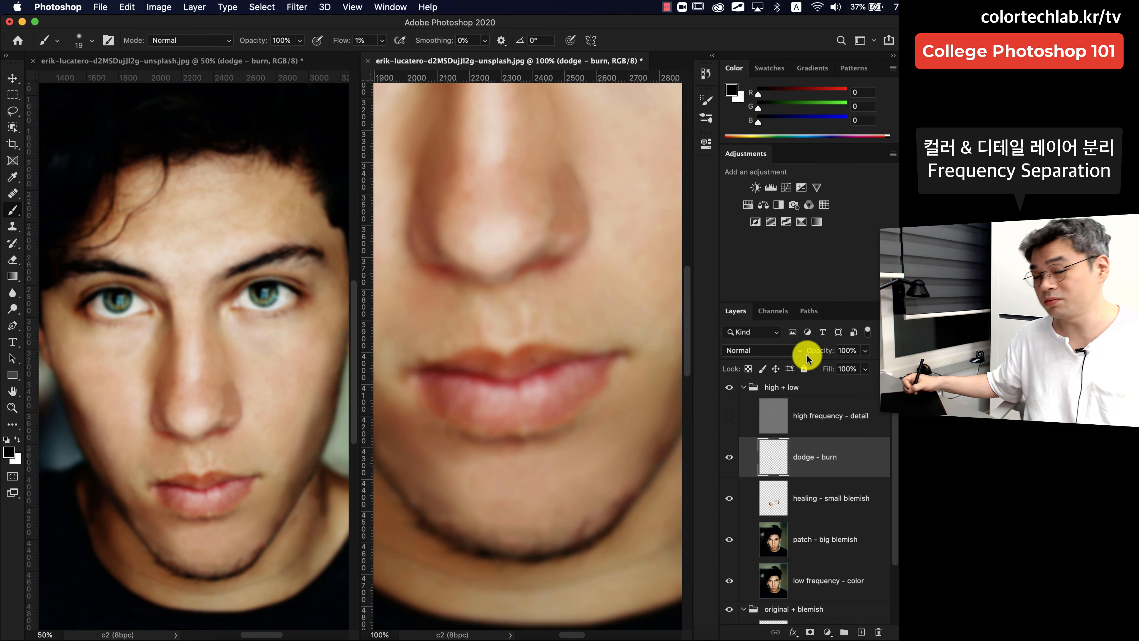
{"action": "left_click", "coordinate": [800, 352]}
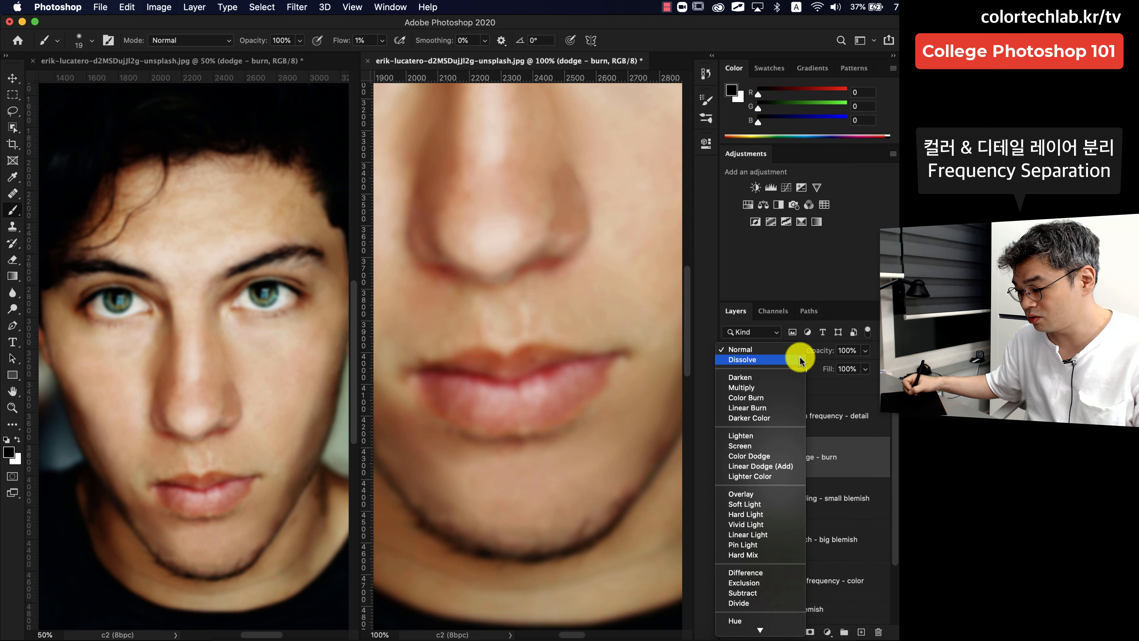
{"action": "left_click", "coordinate": [779, 506]}
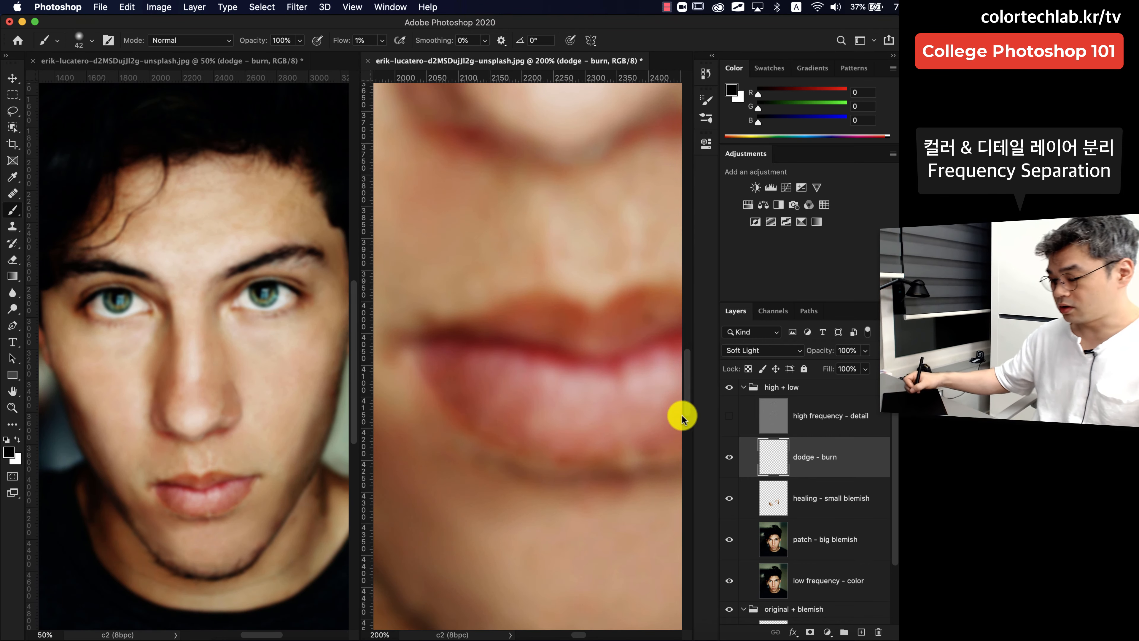
- Show the high frequency - detail layer and repeatedly toggle the dodge - burn layer to compare the mouth area before and after
{"action": "key", "text": "super+minus"}
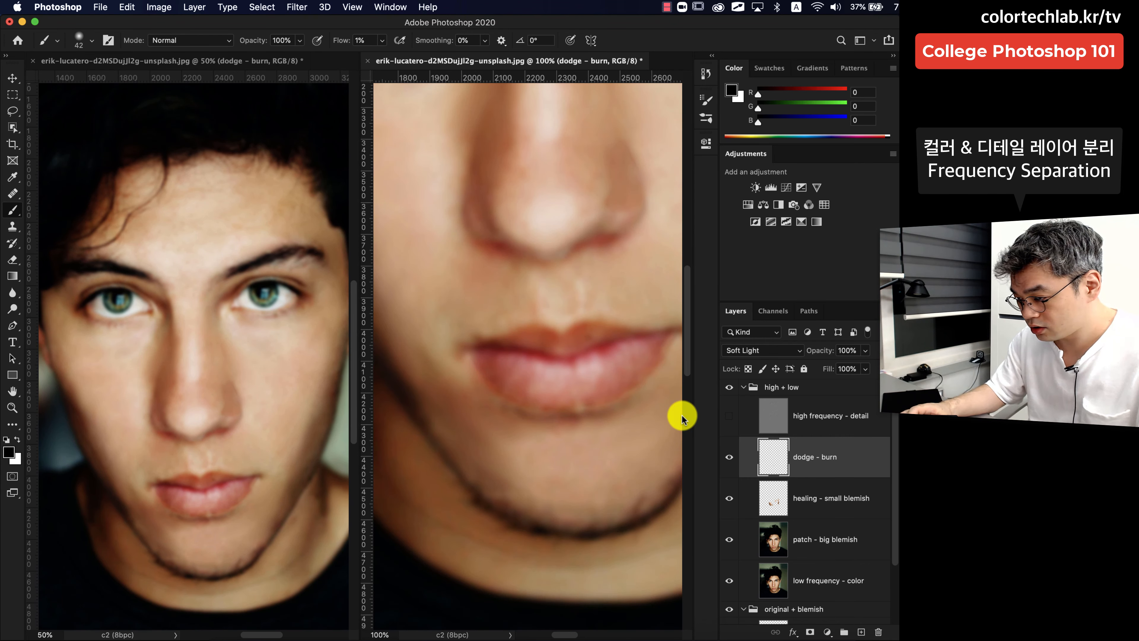
{"action": "left_click", "coordinate": [729, 416]}
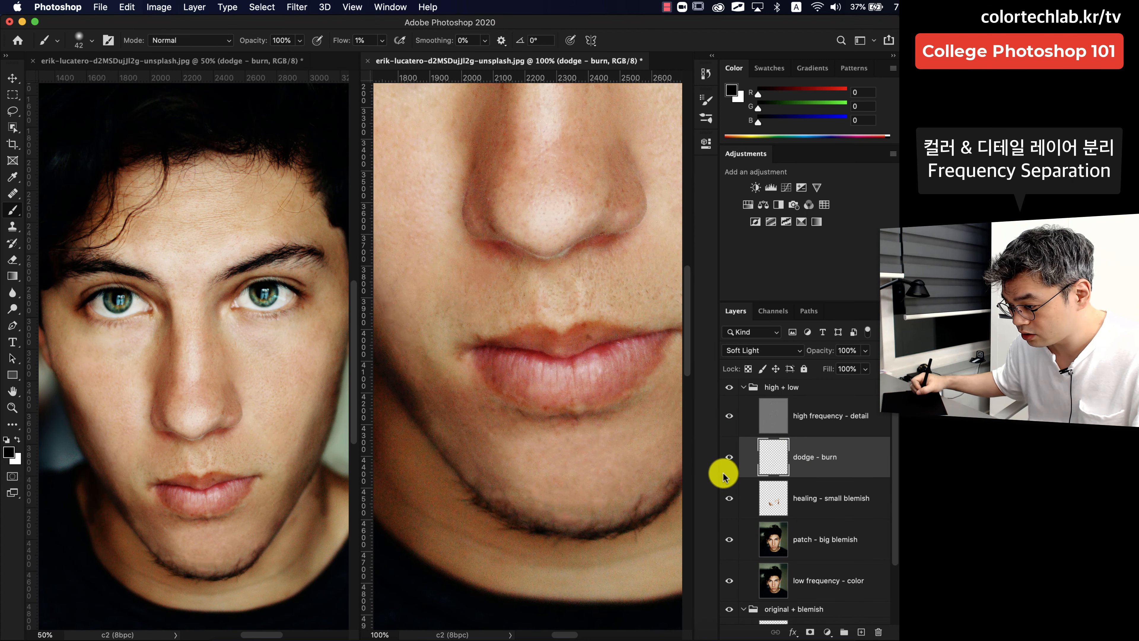
{"action": "left_click", "coordinate": [729, 456]}
{"action": "left_click", "coordinate": [730, 454]}
{"action": "left_click", "coordinate": [731, 454]}
{"action": "left_click", "coordinate": [732, 455]}
{"action": "left_click", "coordinate": [731, 455]}
{"action": "left_click", "coordinate": [730, 455]}
{"action": "left_click", "coordinate": [730, 454]}
{"action": "left_click", "coordinate": [732, 453]}
{"action": "left_click", "coordinate": [732, 455]}
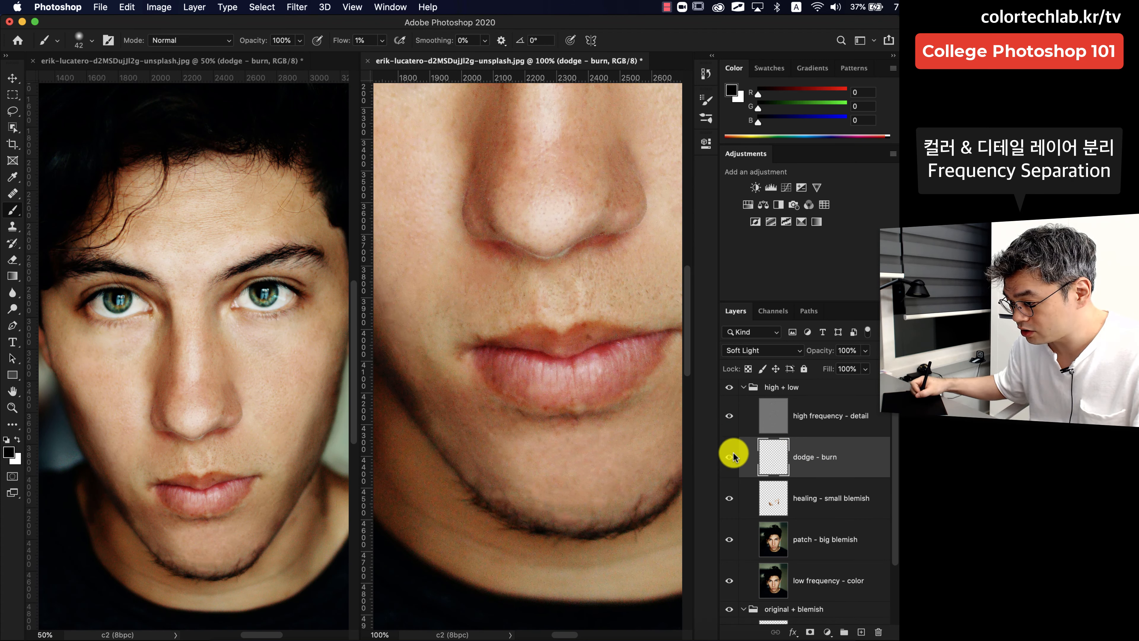
{"action": "left_click", "coordinate": [732, 455]}
{"action": "left_click", "coordinate": [733, 455]}
{"action": "left_click", "coordinate": [732, 455]}
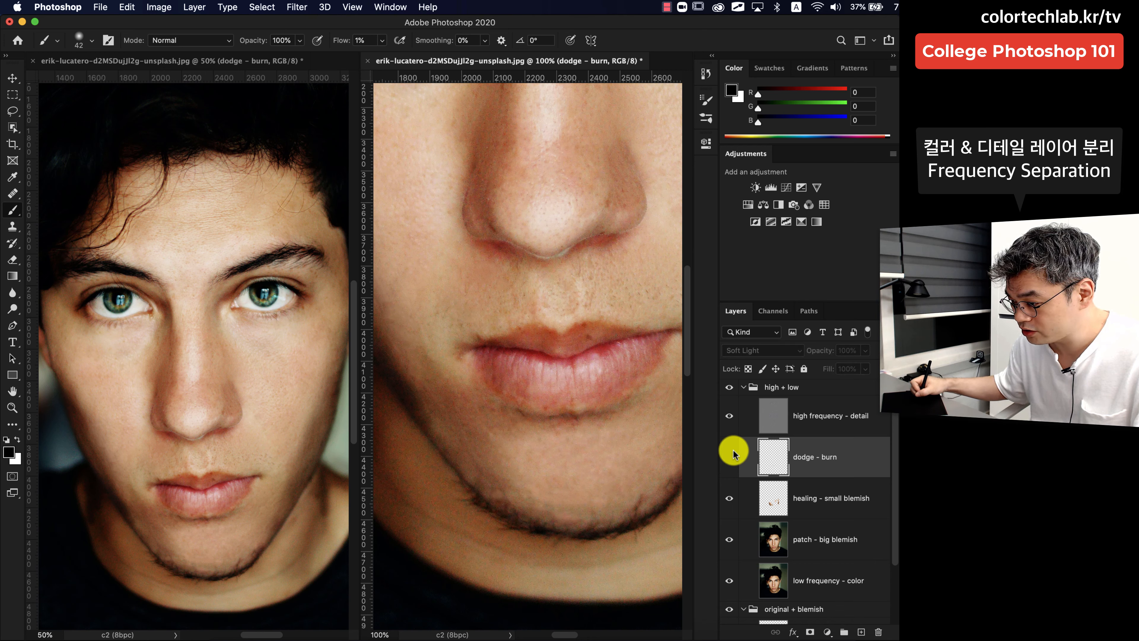
{"action": "left_click", "coordinate": [733, 455]}
{"action": "left_click", "coordinate": [733, 455]}
{"action": "left_click", "coordinate": [732, 455]}
{"action": "left_click", "coordinate": [732, 455]}
{"action": "left_click", "coordinate": [732, 455]}
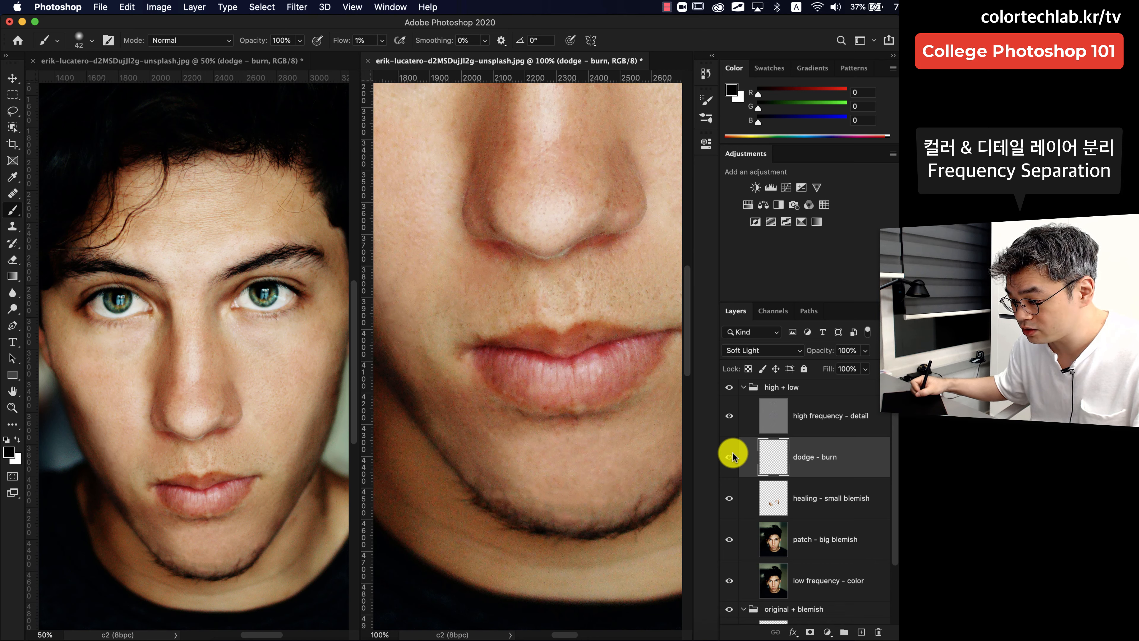
{"action": "left_click", "coordinate": [732, 455]}
{"action": "left_click", "coordinate": [732, 455]}
{"action": "left_click", "coordinate": [734, 456]}
{"action": "left_click", "coordinate": [734, 455]}
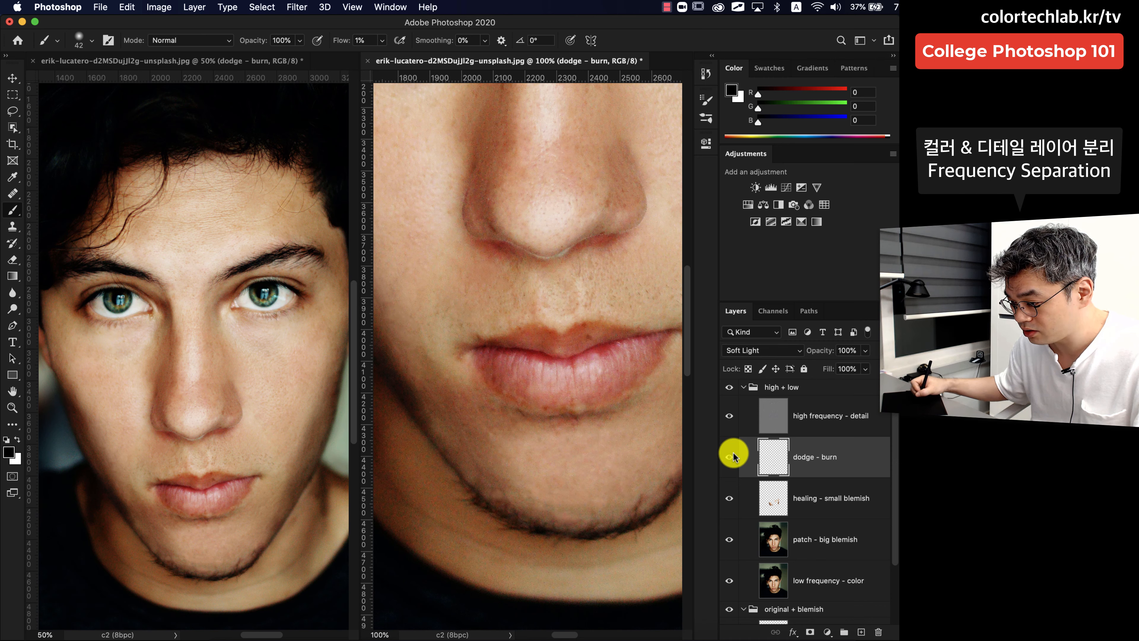
{"action": "left_click", "coordinate": [733, 455]}
{"action": "left_click", "coordinate": [732, 455]}
{"action": "left_click", "coordinate": [732, 454]}
{"action": "left_click", "coordinate": [731, 452]}
{"action": "left_click", "coordinate": [731, 450]}
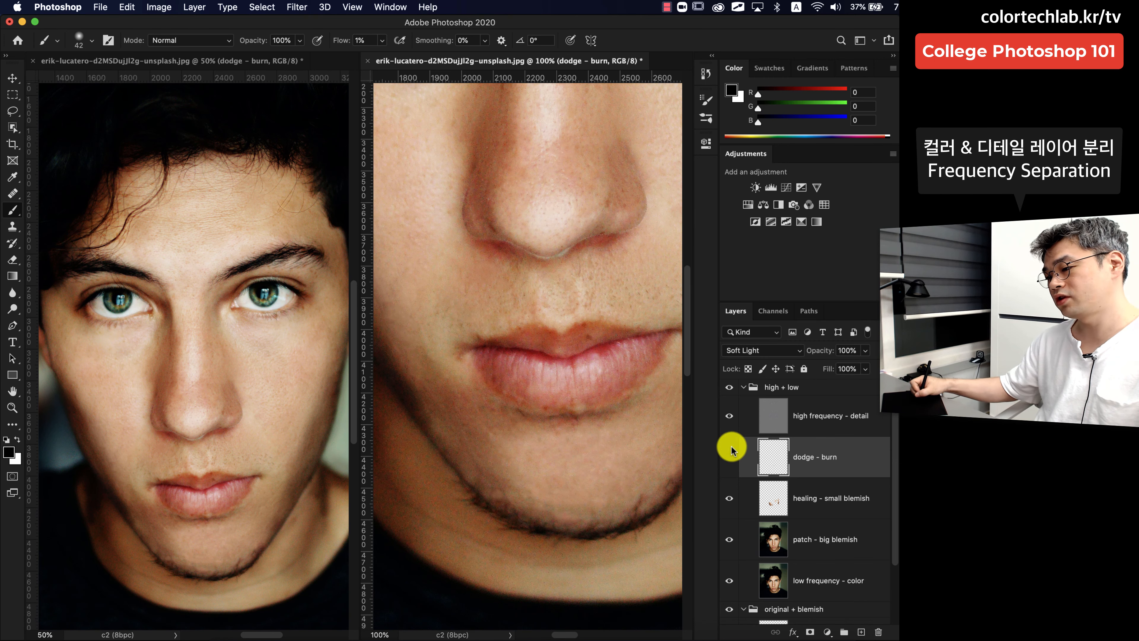
{"action": "left_click", "coordinate": [732, 448]}
{"action": "left_click", "coordinate": [733, 448]}
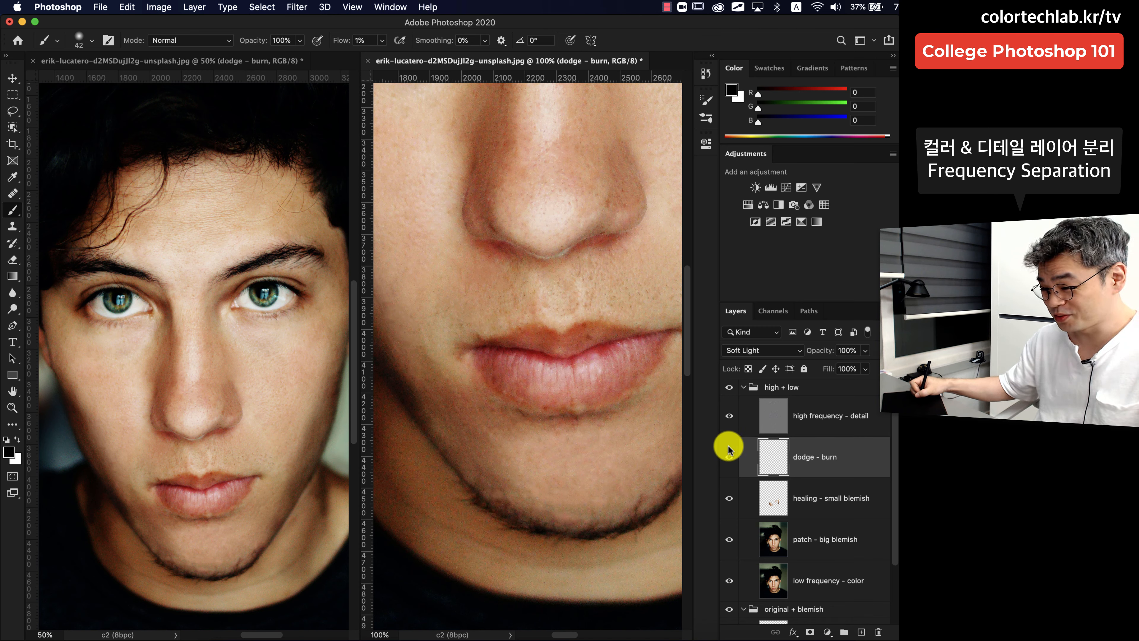
{"action": "left_click", "coordinate": [729, 449]}
{"action": "left_click", "coordinate": [730, 450]}
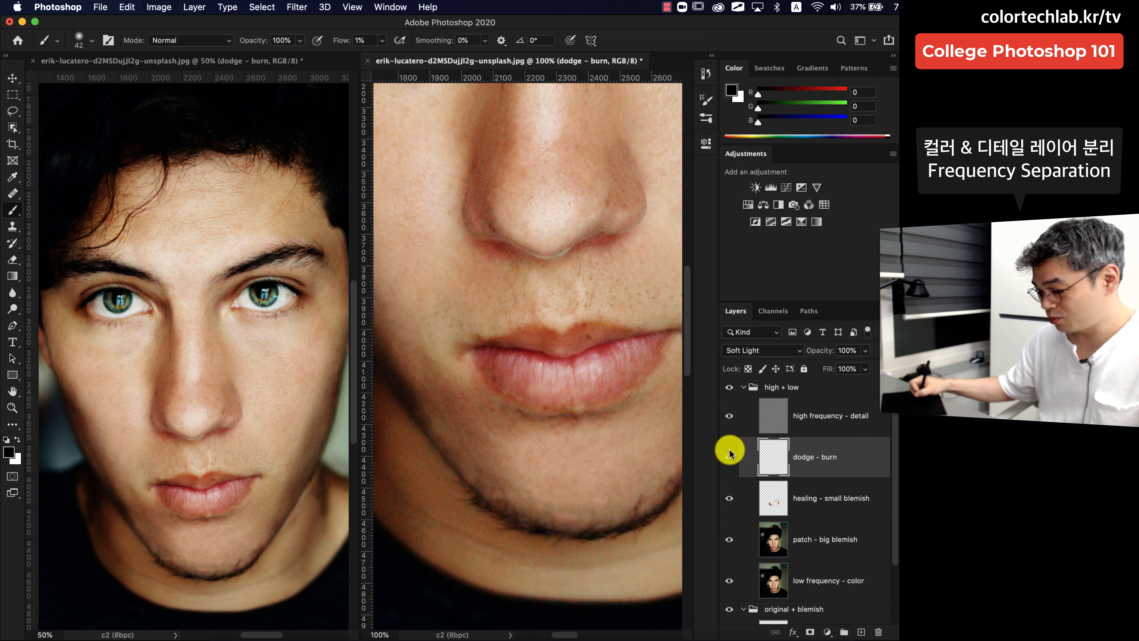
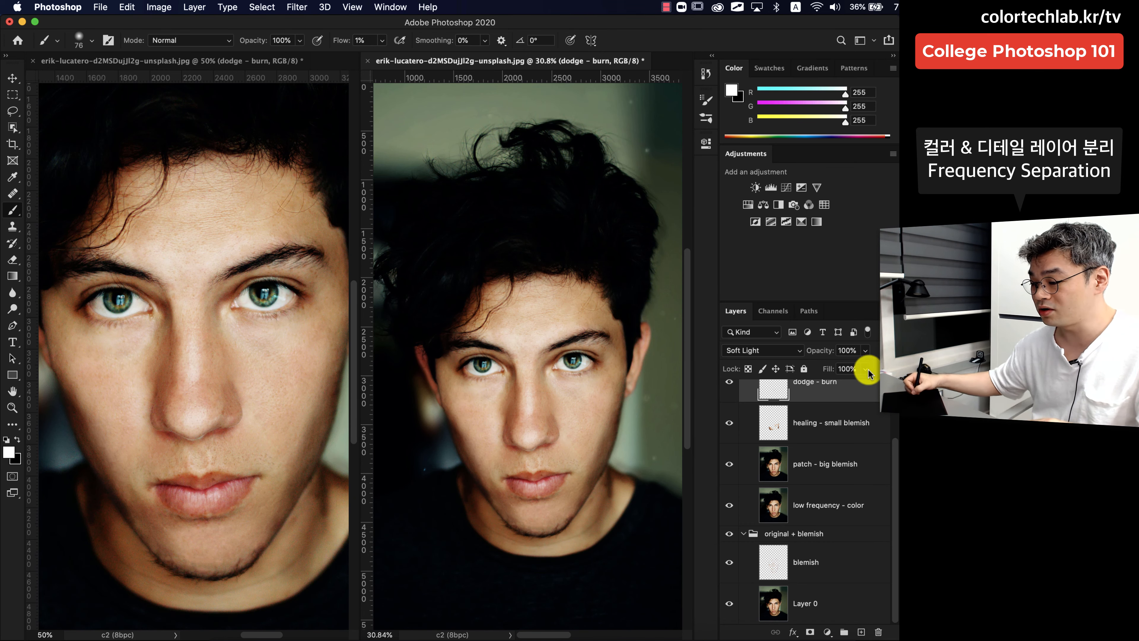
{"action": "key", "text": "super+Tab"}
{"action": "key", "text": "super+Tab"}
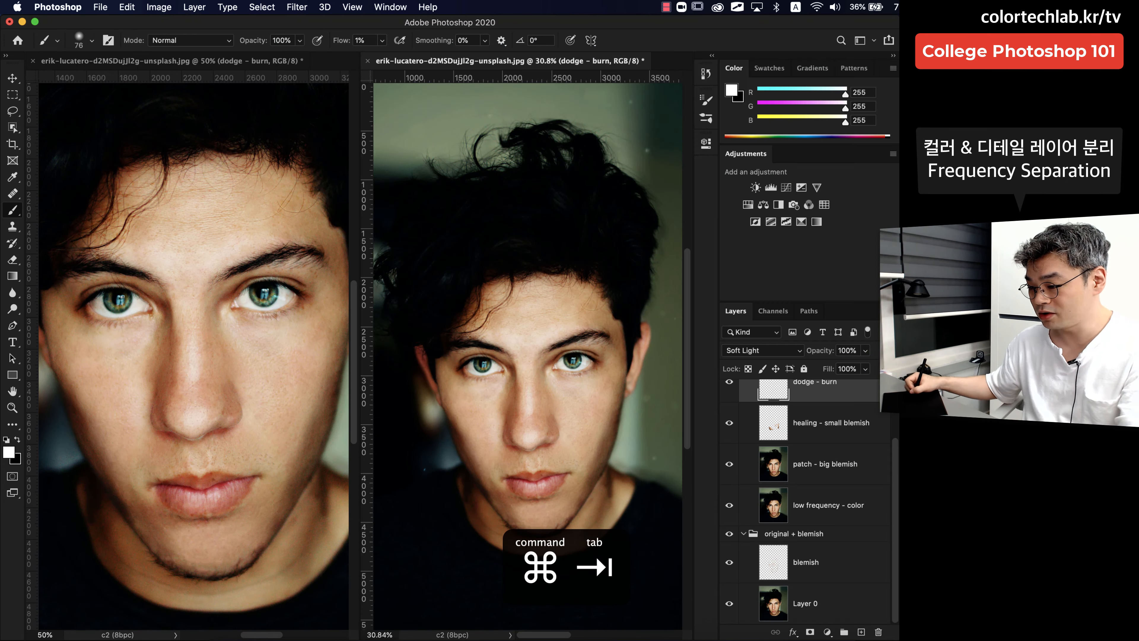
- Hide the high frequency - detail, dodge - burn, healing - small blemish and patch - big blemish layers to view only the low frequency colour
{"action": "left_click", "coordinate": [730, 416]}
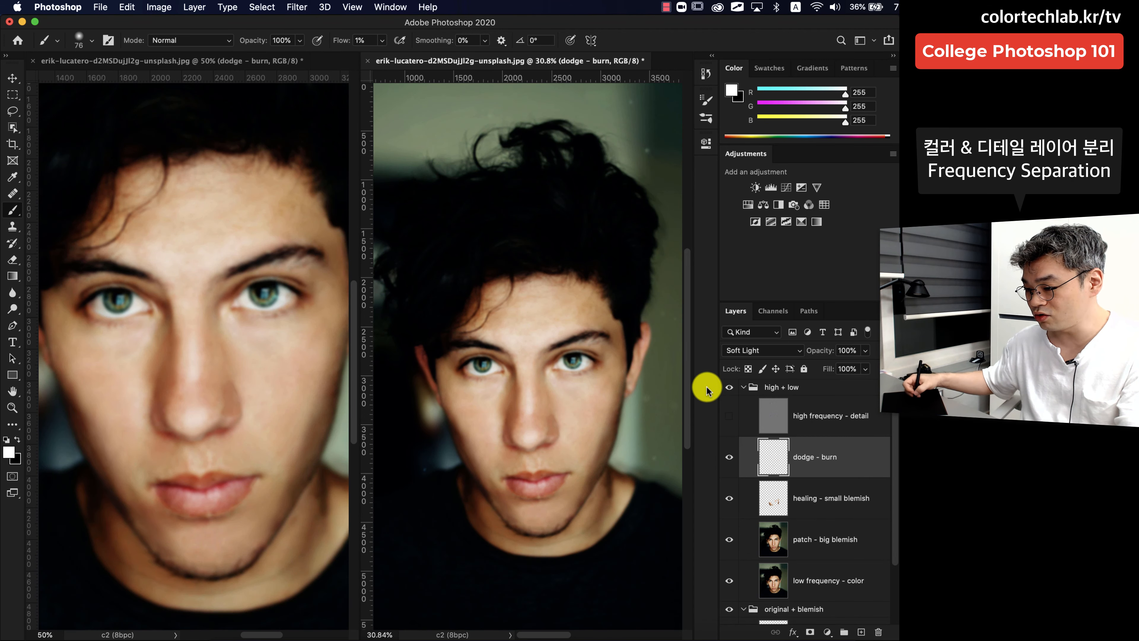
{"action": "left_click", "coordinate": [727, 459]}
{"action": "left_click", "coordinate": [729, 498]}
{"action": "left_click", "coordinate": [729, 539]}
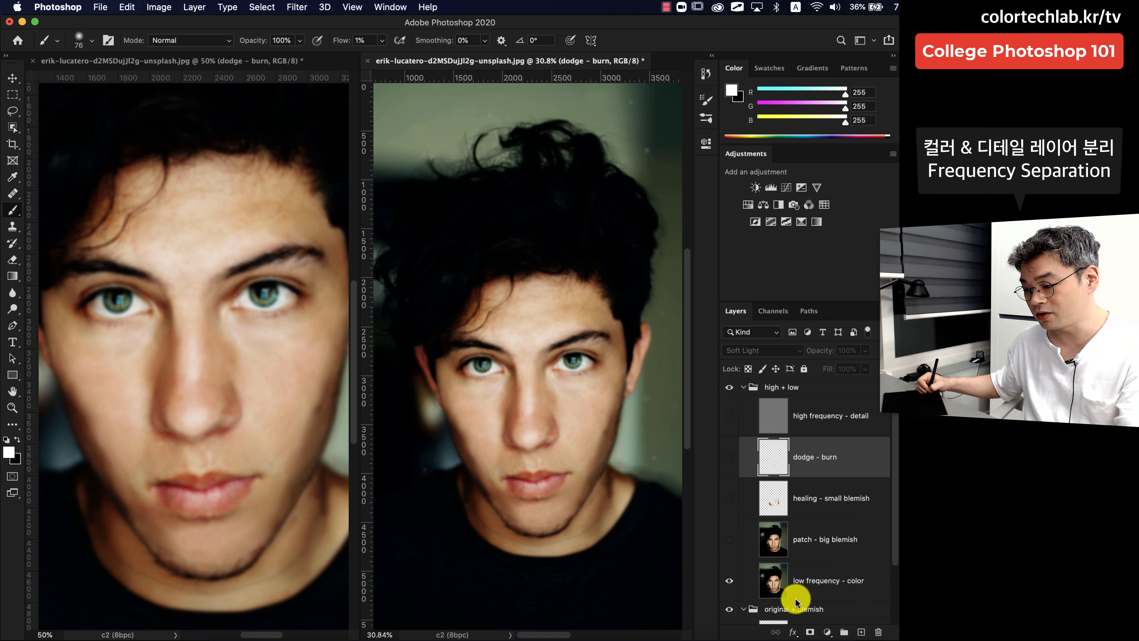
- Toggle the patch - big blemish layer to compare its effect on the skin, leaving it shown
{"action": "left_click", "coordinate": [730, 540]}
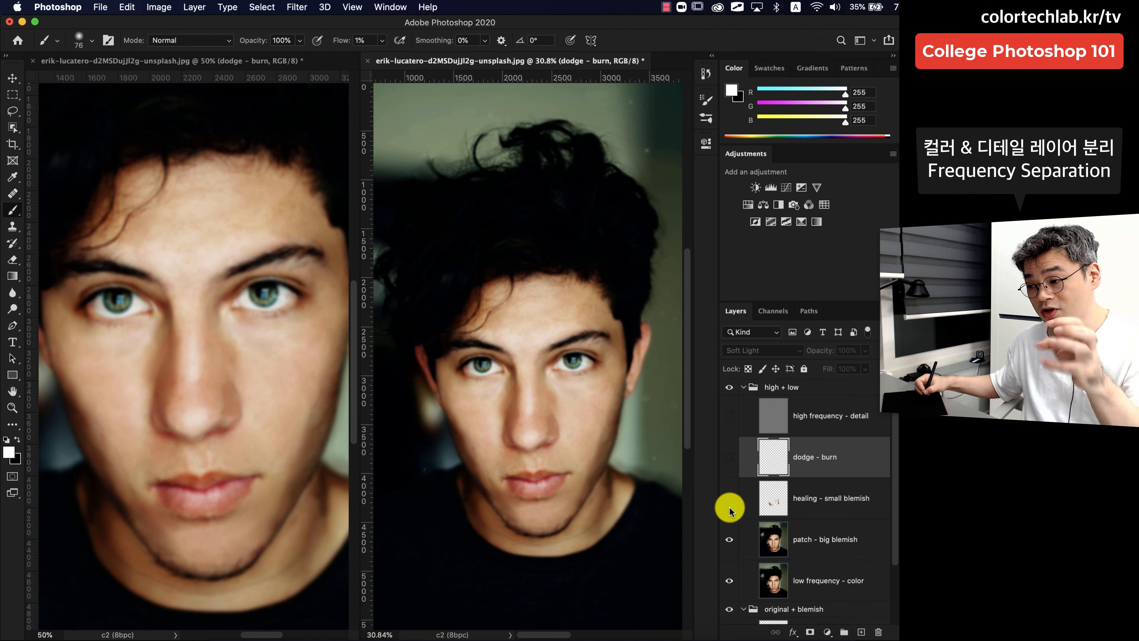
{"action": "left_click", "coordinate": [730, 540]}
{"action": "left_click", "coordinate": [730, 540]}
{"action": "left_click", "coordinate": [729, 540]}
{"action": "left_click", "coordinate": [731, 541]}
- Toggle the healing - small blemish layer to compare its effect on the skin, leaving it shown
{"action": "left_click", "coordinate": [726, 495]}
{"action": "left_click", "coordinate": [726, 494]}
{"action": "left_click", "coordinate": [727, 493]}
{"action": "left_click", "coordinate": [727, 493]}
{"action": "left_click", "coordinate": [727, 493]}
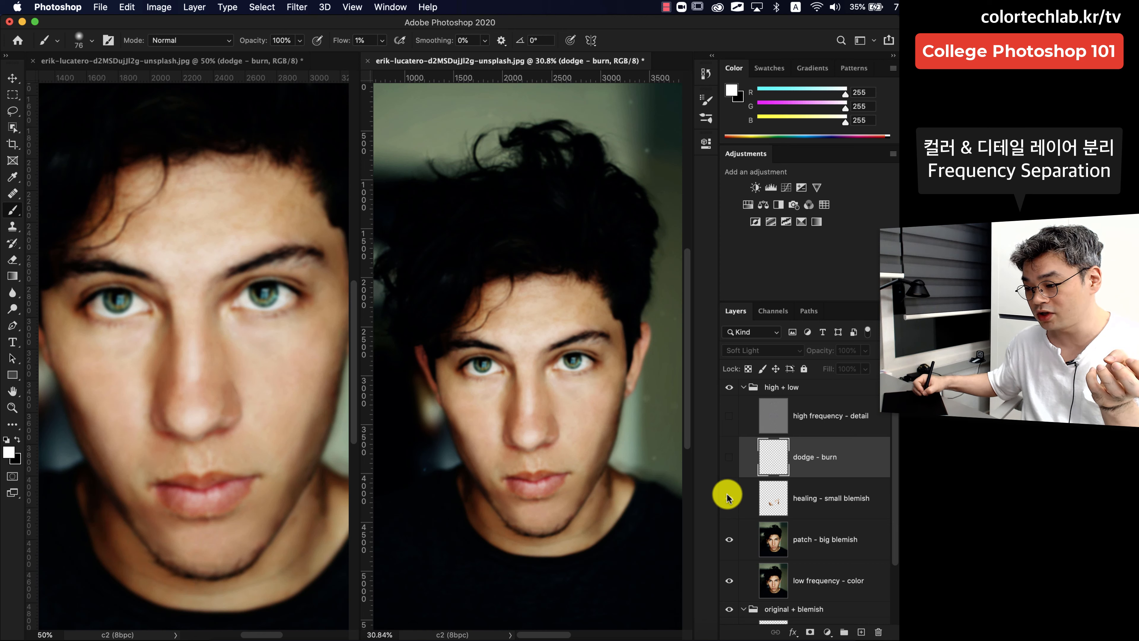
{"action": "left_click", "coordinate": [728, 493]}
{"action": "left_click", "coordinate": [728, 494]}
{"action": "left_click", "coordinate": [728, 494]}
{"action": "left_click", "coordinate": [729, 496]}
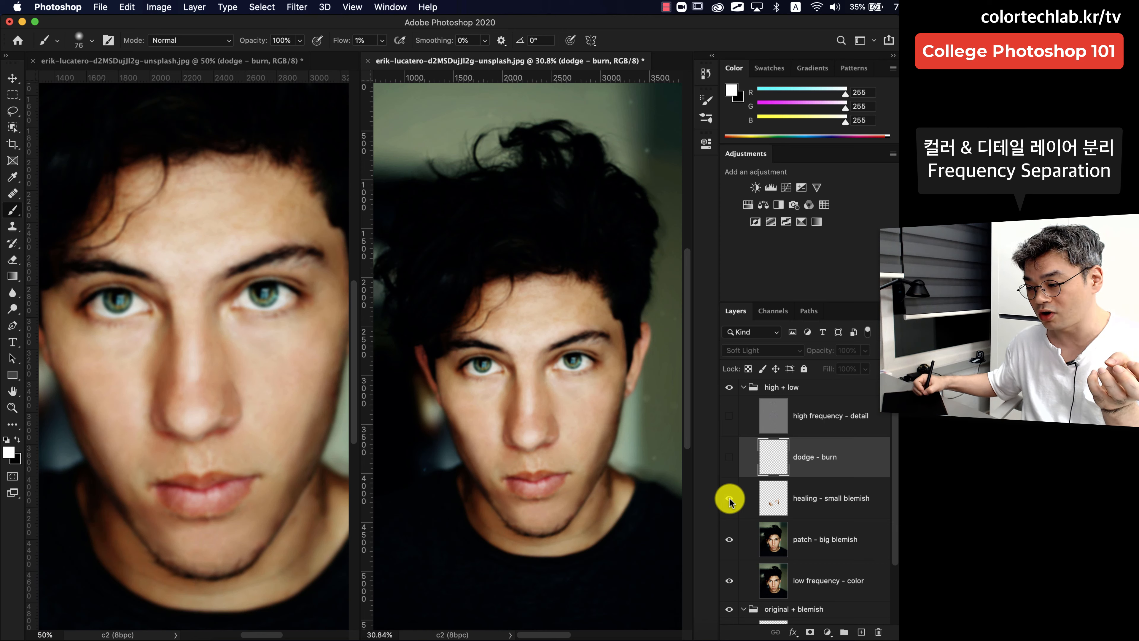
{"action": "left_click", "coordinate": [729, 496]}
{"action": "left_click", "coordinate": [728, 496]}
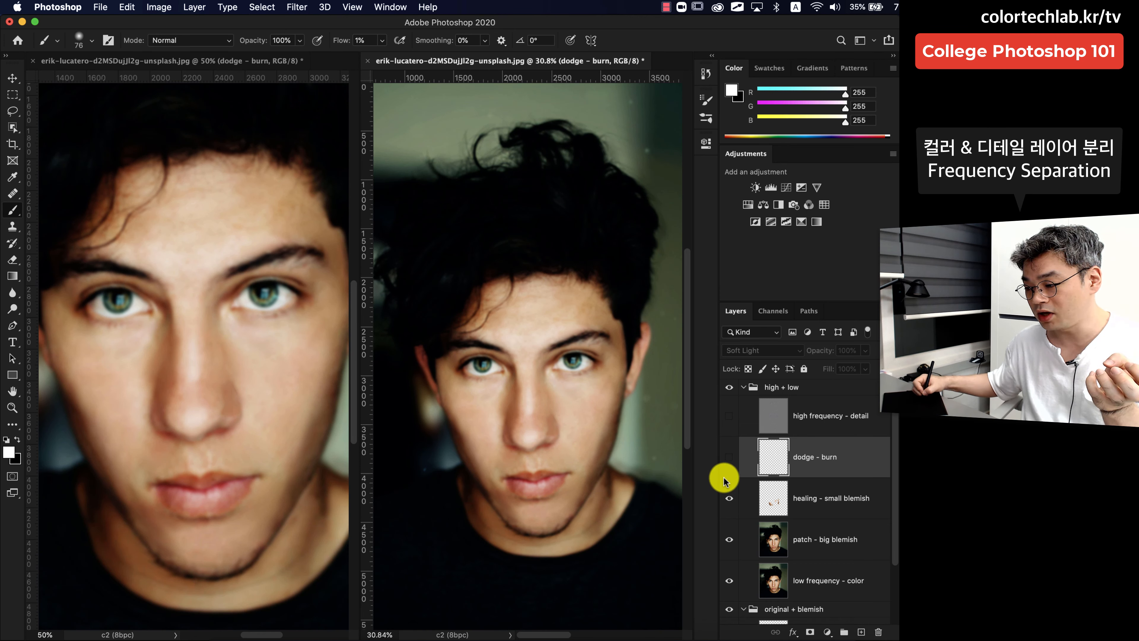
- Toggle the dodge - burn layer to compare its shading, leave it shown, and show the high frequency - detail layer again
{"action": "left_click", "coordinate": [727, 460]}
{"action": "left_click", "coordinate": [728, 459]}
{"action": "left_click", "coordinate": [728, 458]}
{"action": "left_click", "coordinate": [729, 457]}
{"action": "left_click", "coordinate": [729, 456]}
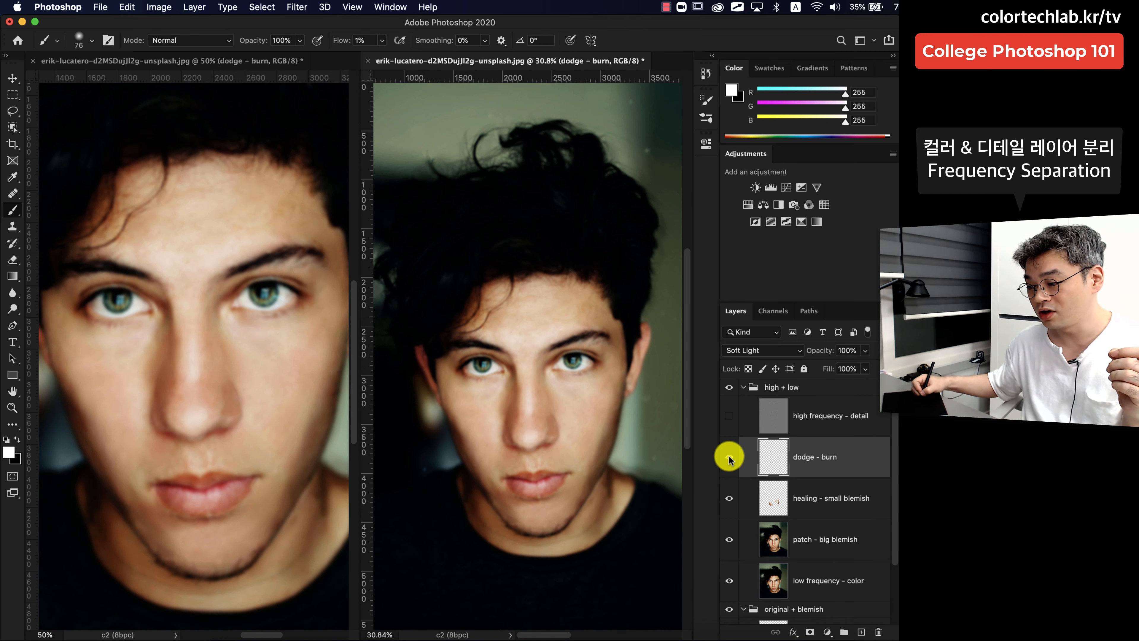
{"action": "left_click", "coordinate": [728, 455]}
{"action": "left_click", "coordinate": [729, 456]}
{"action": "left_click", "coordinate": [729, 456]}
{"action": "left_click", "coordinate": [728, 456]}
{"action": "left_click", "coordinate": [728, 456]}
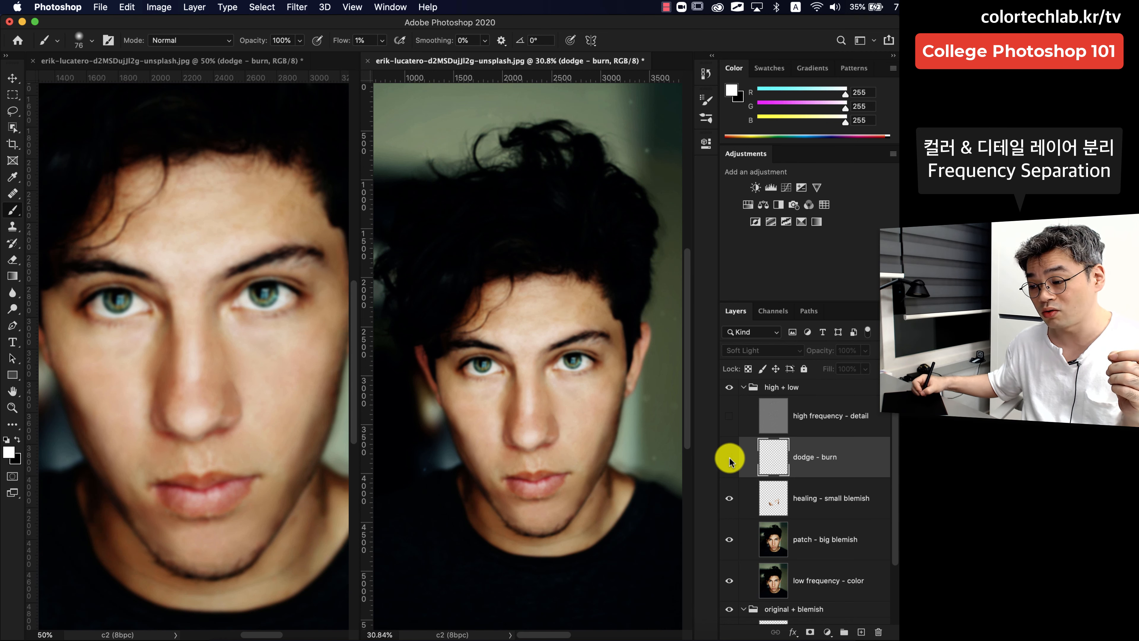
{"action": "left_click", "coordinate": [730, 459]}
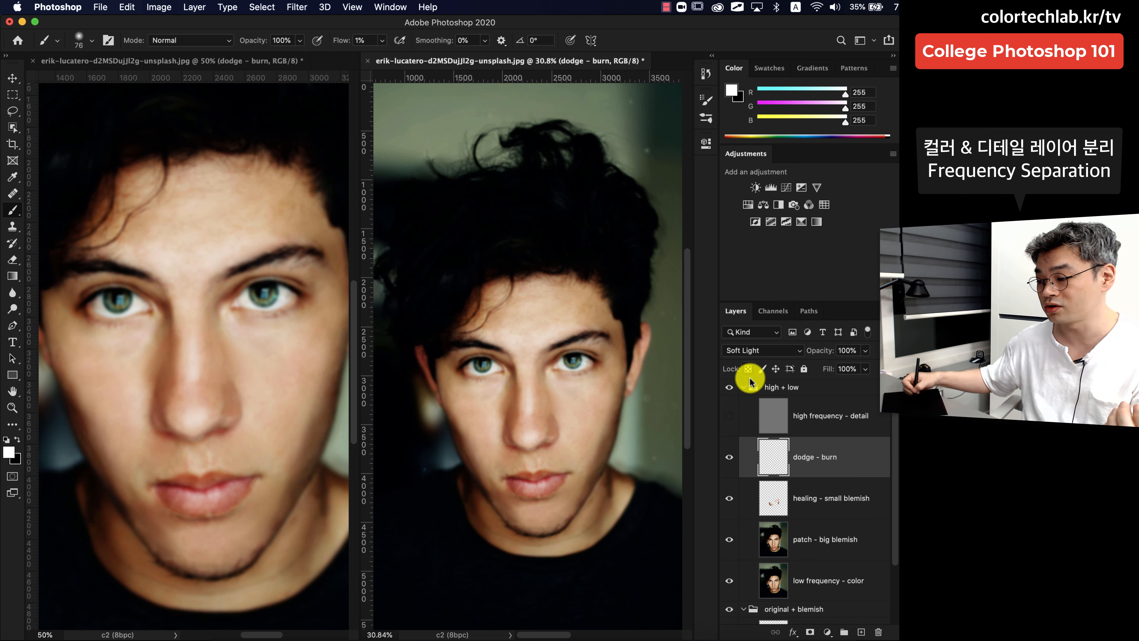
{"action": "left_click", "coordinate": [728, 415]}
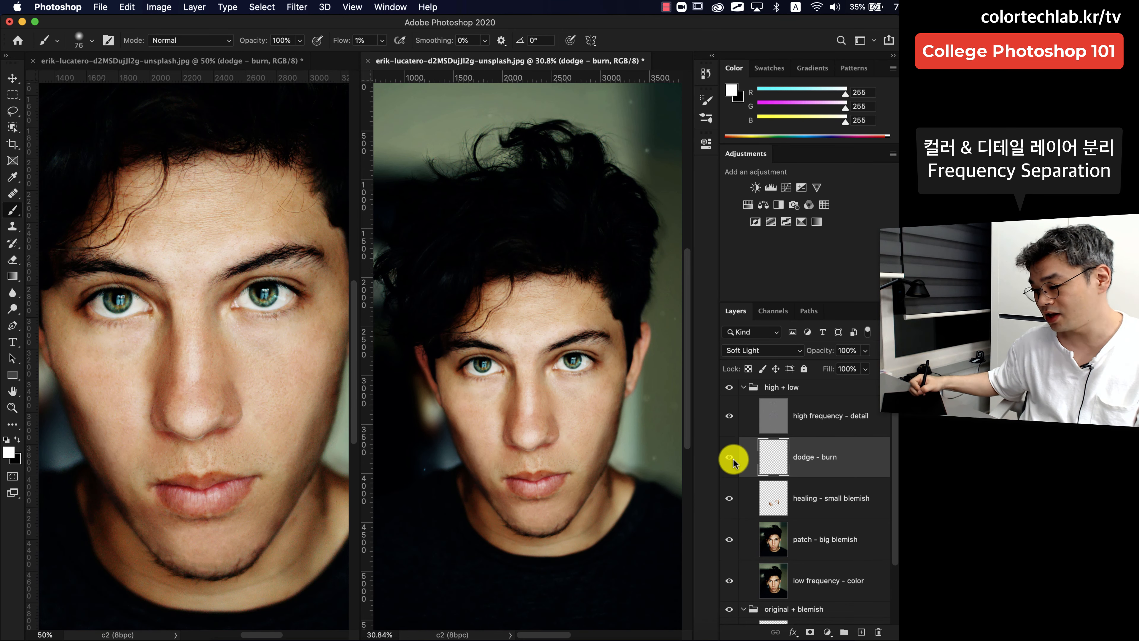
- Hide the patch, healing, dodge - burn and high frequency - detail layers and examine the low frequency color at 100% around the cheek
{"action": "left_click_drag", "start_coordinate": [730, 538], "coordinate": [735, 416]}
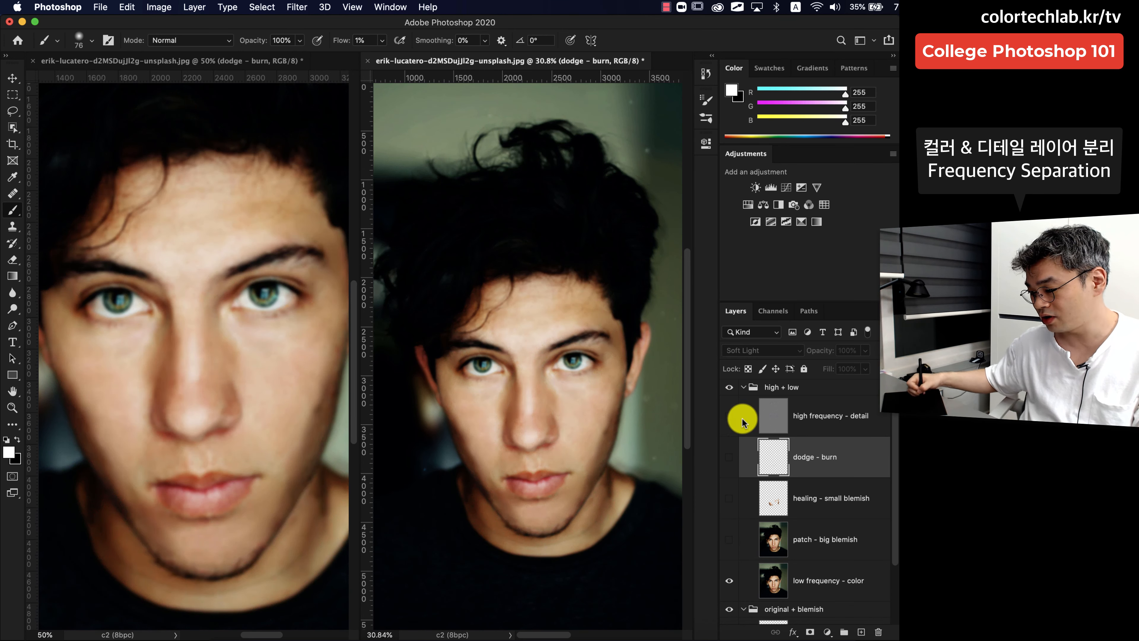
{"action": "key", "text": "super+equal"}
{"action": "key", "text": "super+equal"}
{"action": "key", "text": "super+equal"}
{"action": "key", "text": "super+equal"}
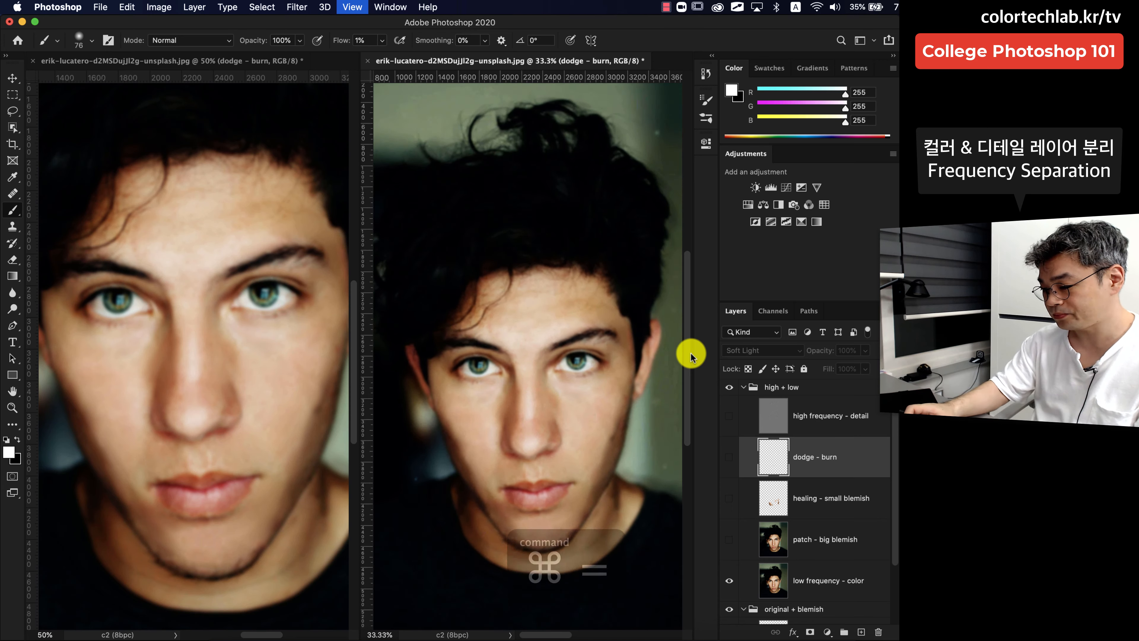
{"action": "left_click_drag", "start_coordinate": [623, 519], "coordinate": [522, 292]}
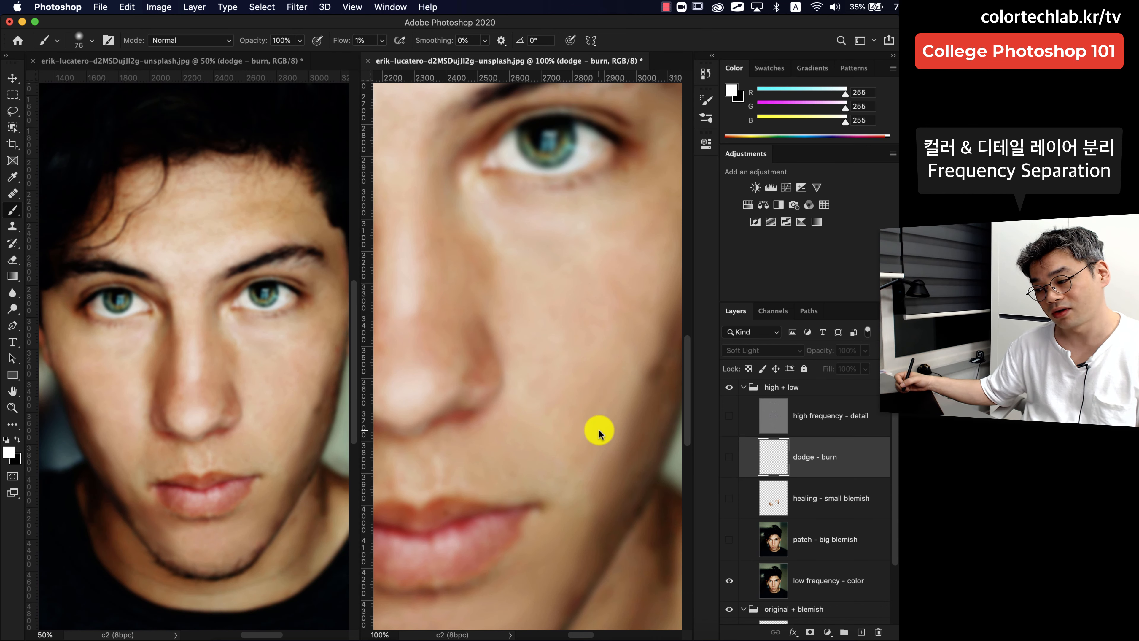
- Add a Curves adjustment layer at the top of the high + low group
{"action": "left_click", "coordinate": [858, 577]}
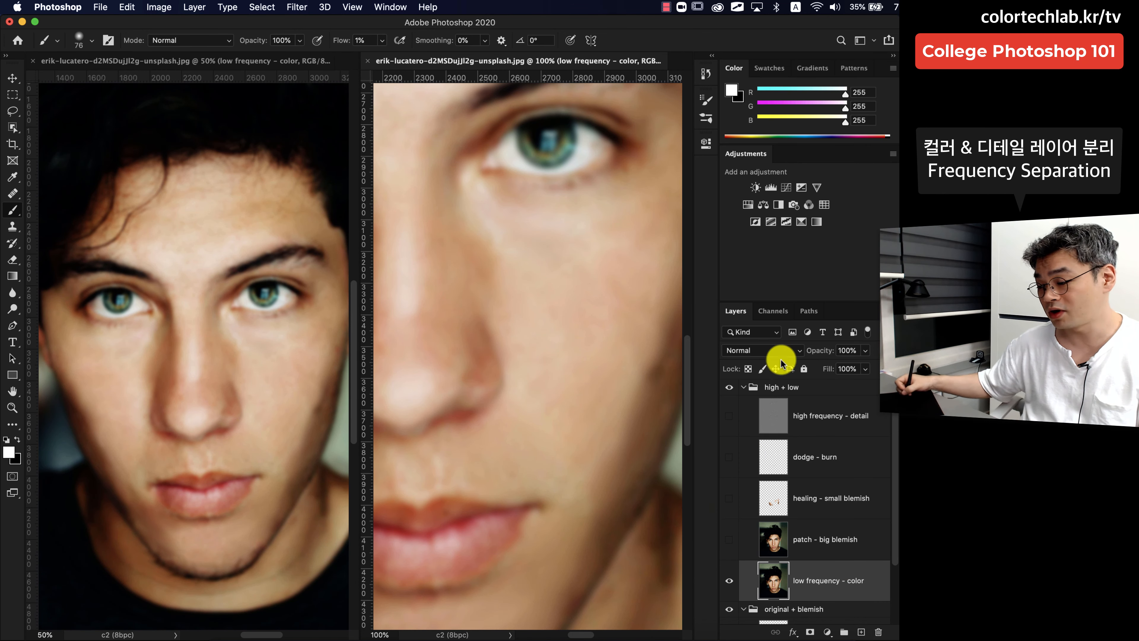
{"action": "left_click", "coordinate": [814, 388]}
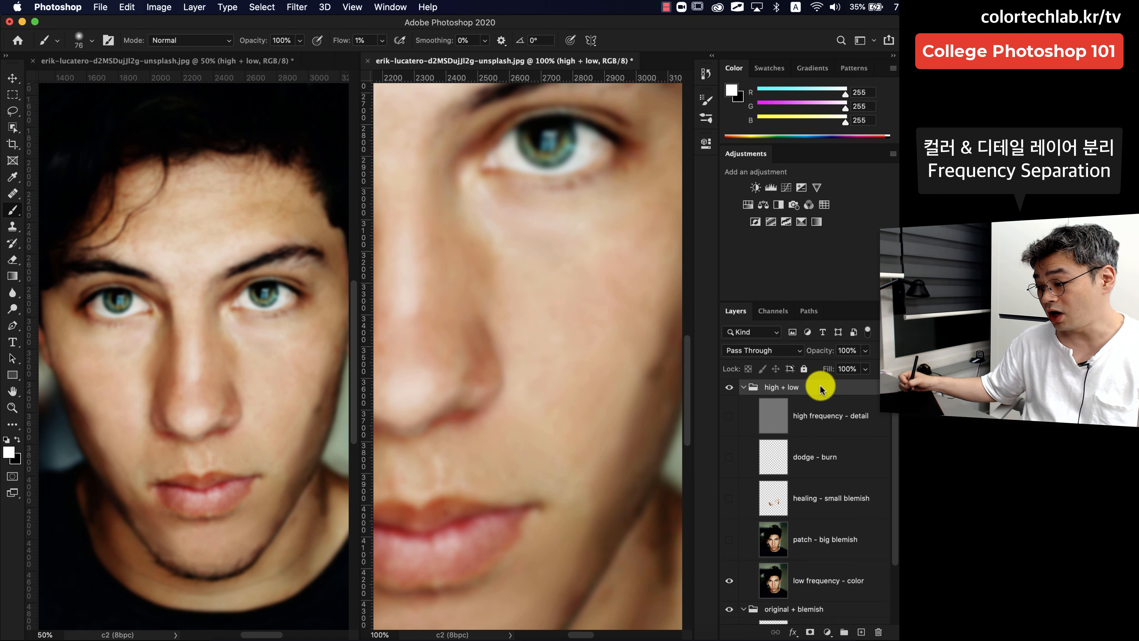
{"action": "left_click", "coordinate": [828, 632]}
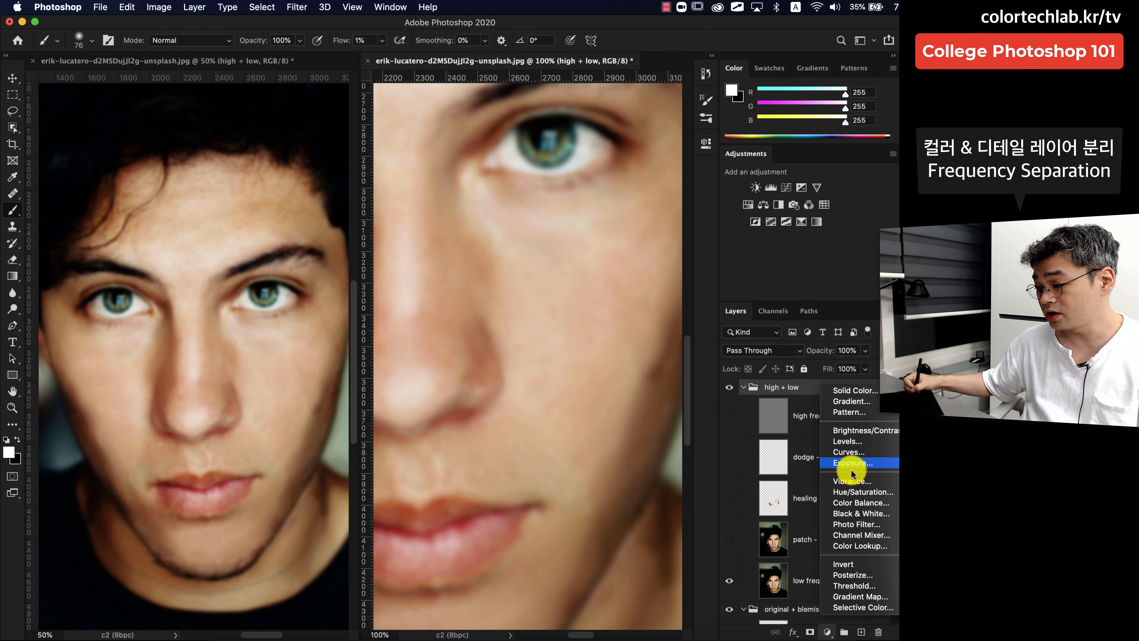
{"action": "left_click", "coordinate": [854, 455]}
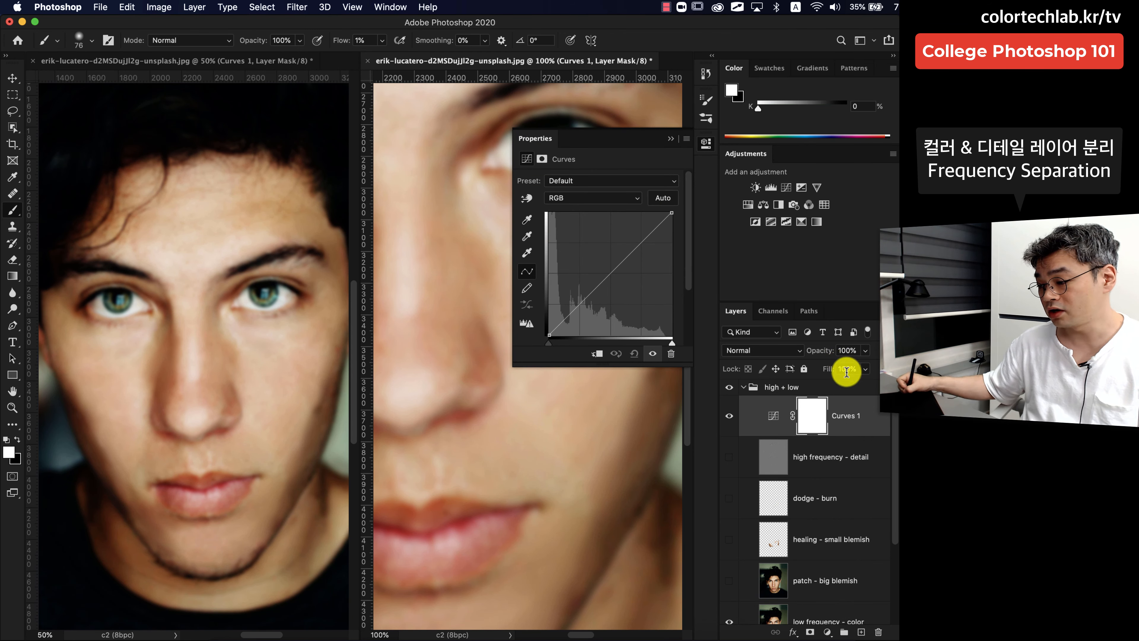
{"action": "left_click", "coordinate": [803, 387]}
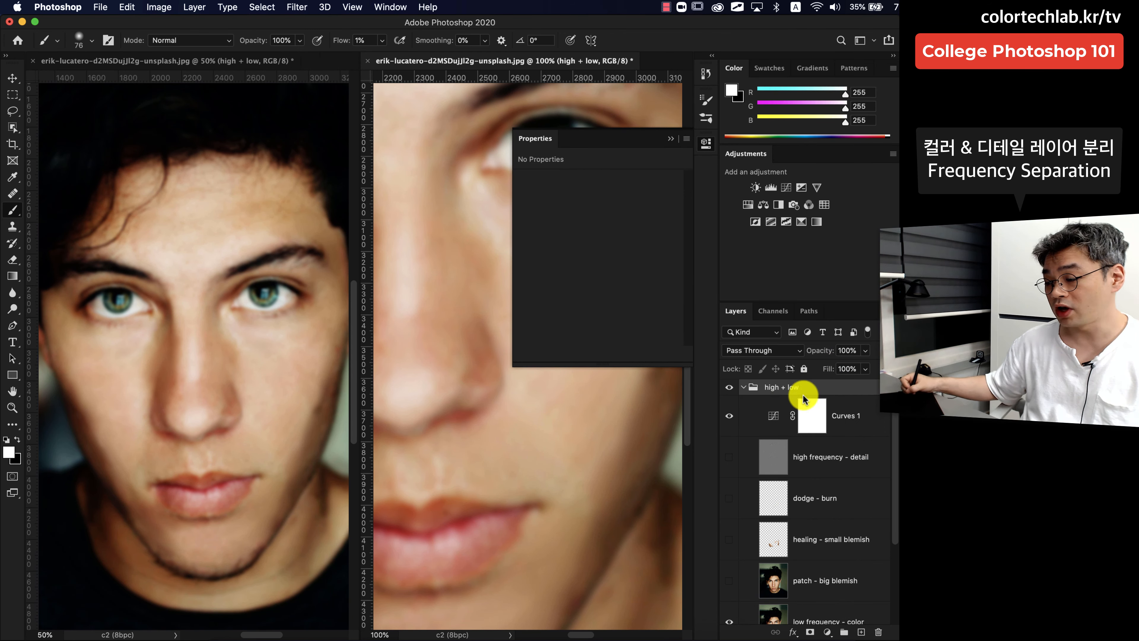
{"action": "left_click", "coordinate": [810, 416]}
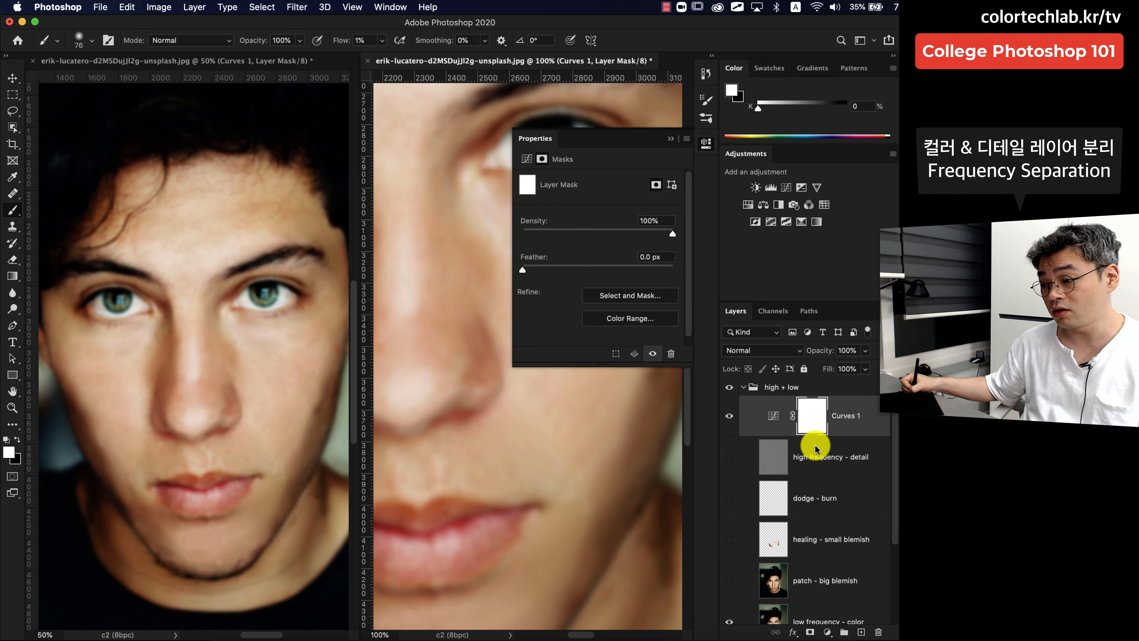
- Shape the RGB curve into a contrast-boosting S by slightly raising the highlights and lowering the shadows
{"action": "left_click", "coordinate": [527, 158]}
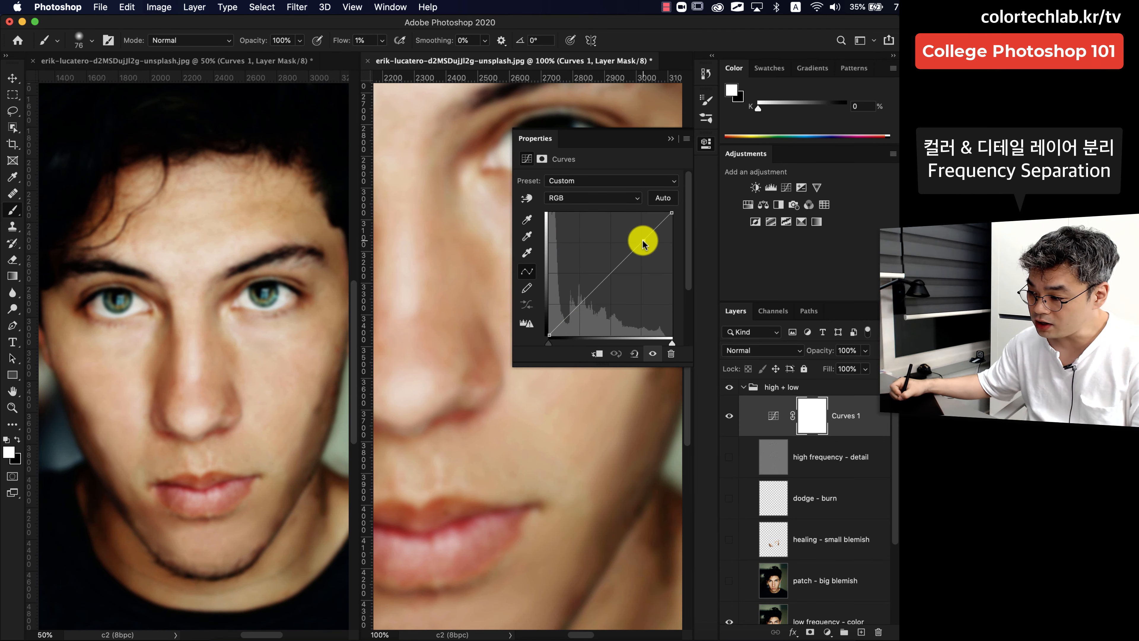
{"action": "left_click_drag", "start_coordinate": [642, 240], "coordinate": [638, 237]}
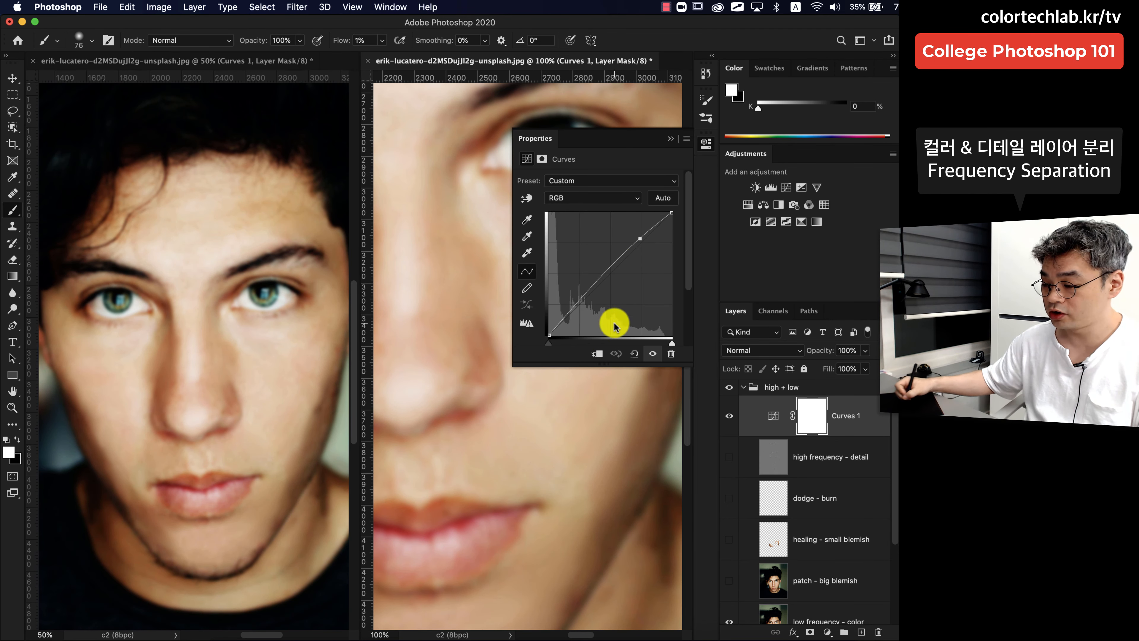
{"action": "left_click_drag", "start_coordinate": [592, 290], "coordinate": [599, 312]}
{"action": "mouse_move", "coordinate": [600, 308]}
{"action": "left_mouse_down"}
{"action": "mouse_move", "coordinate": [595, 300]}
{"action": "mouse_move", "coordinate": [587, 318]}
{"action": "left_mouse_up"}
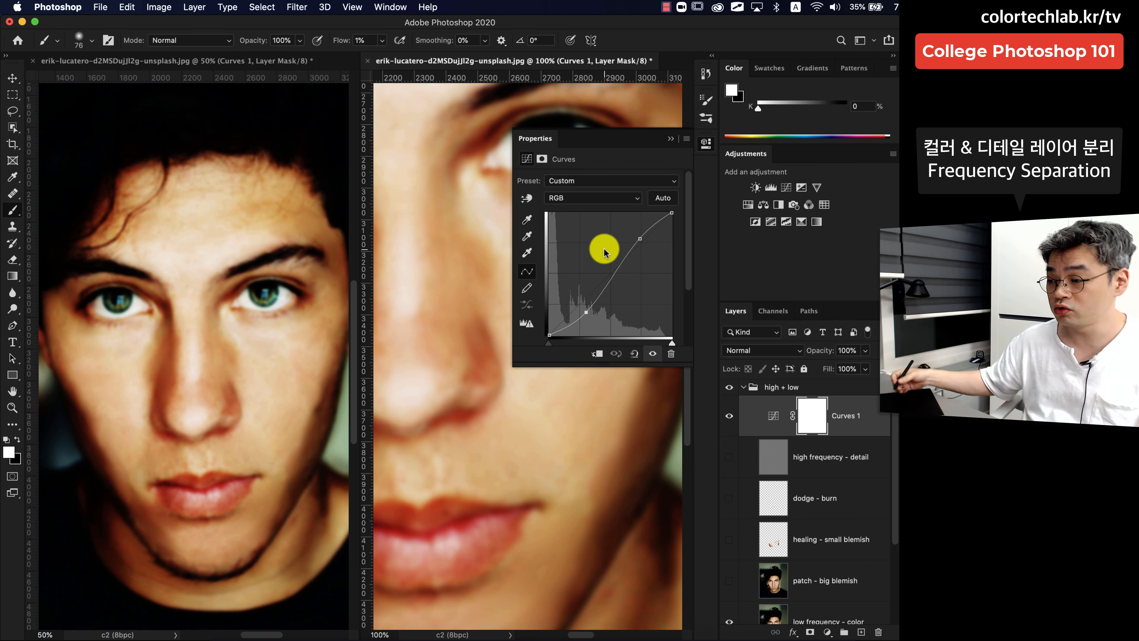
{"action": "left_click", "coordinate": [671, 139]}
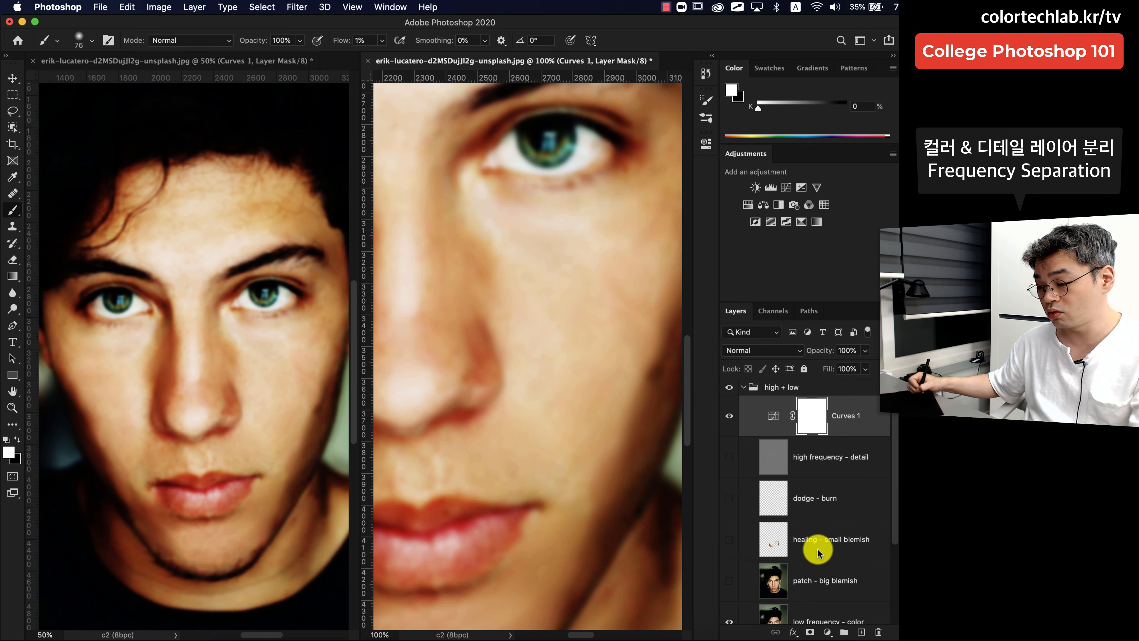
- Show the patch - big blemish, healing - small blemish and dodge - burn layers beneath the Curves adjustment
{"action": "left_click_drag", "start_coordinate": [893, 487], "coordinate": [891, 536]}
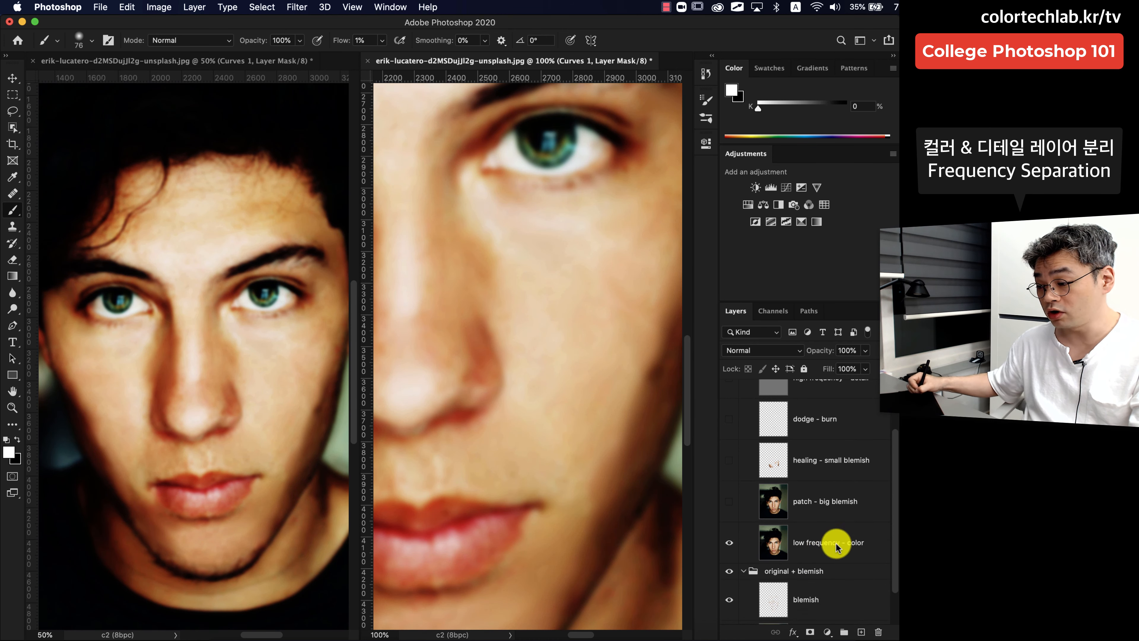
{"action": "right_click", "coordinate": [11, 211]}
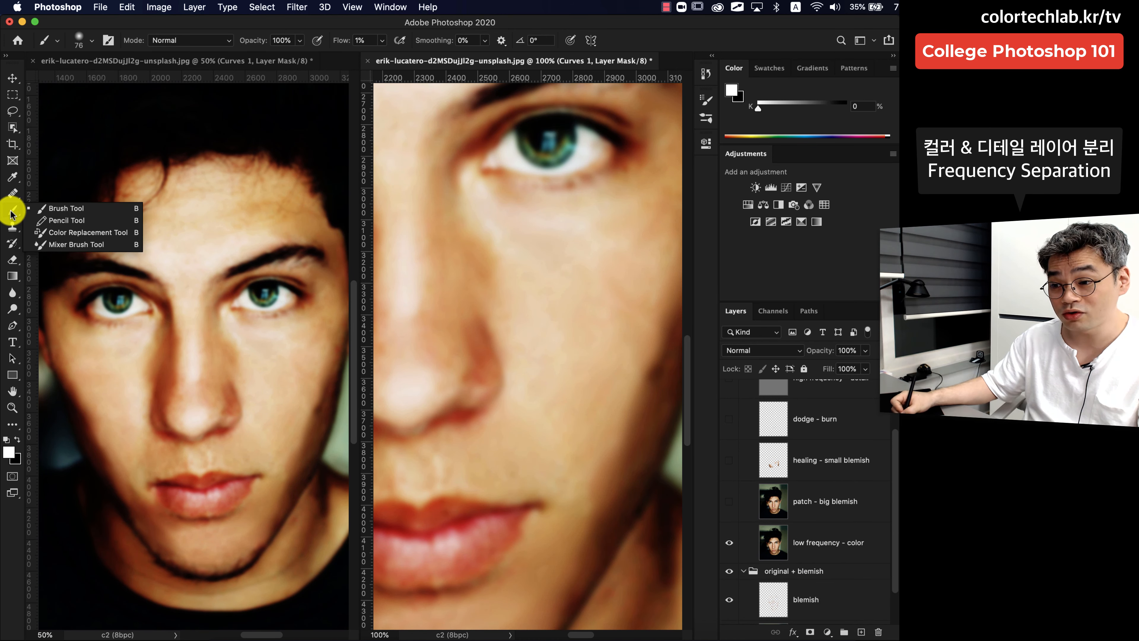
{"action": "left_click", "coordinate": [10, 212]}
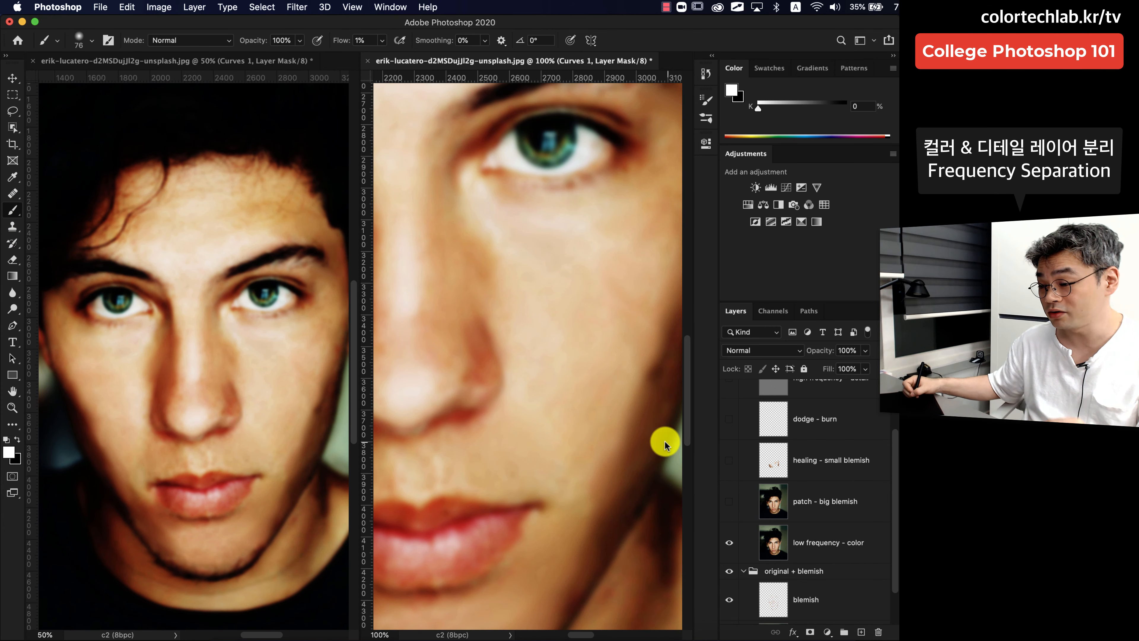
{"action": "left_click", "coordinate": [730, 501]}
{"action": "left_click", "coordinate": [729, 461]}
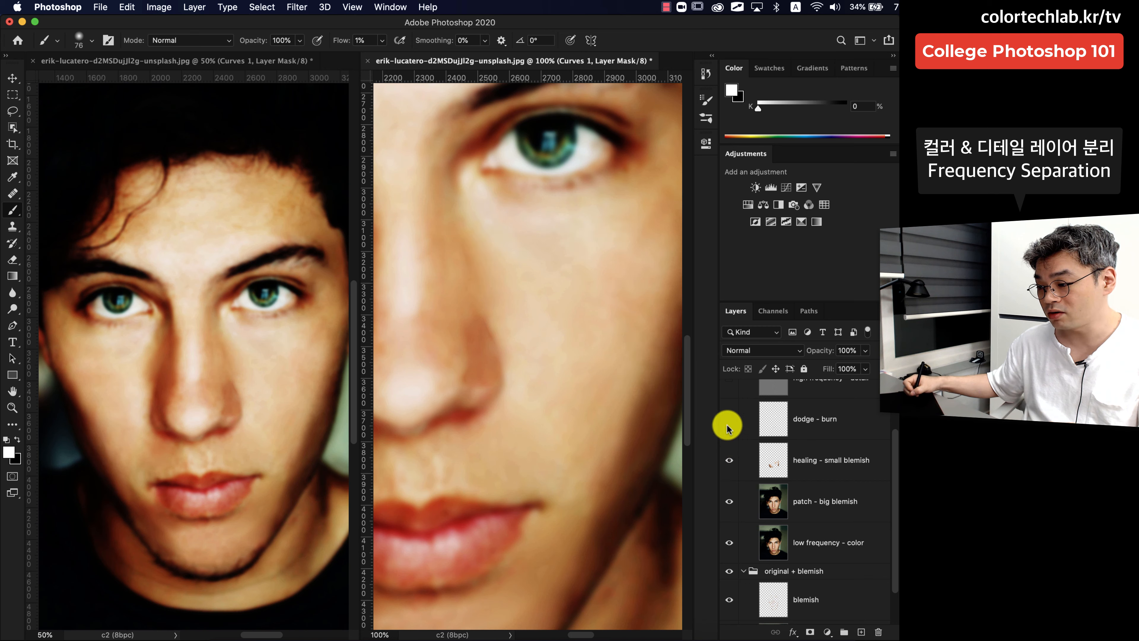
{"action": "left_click", "coordinate": [730, 424]}
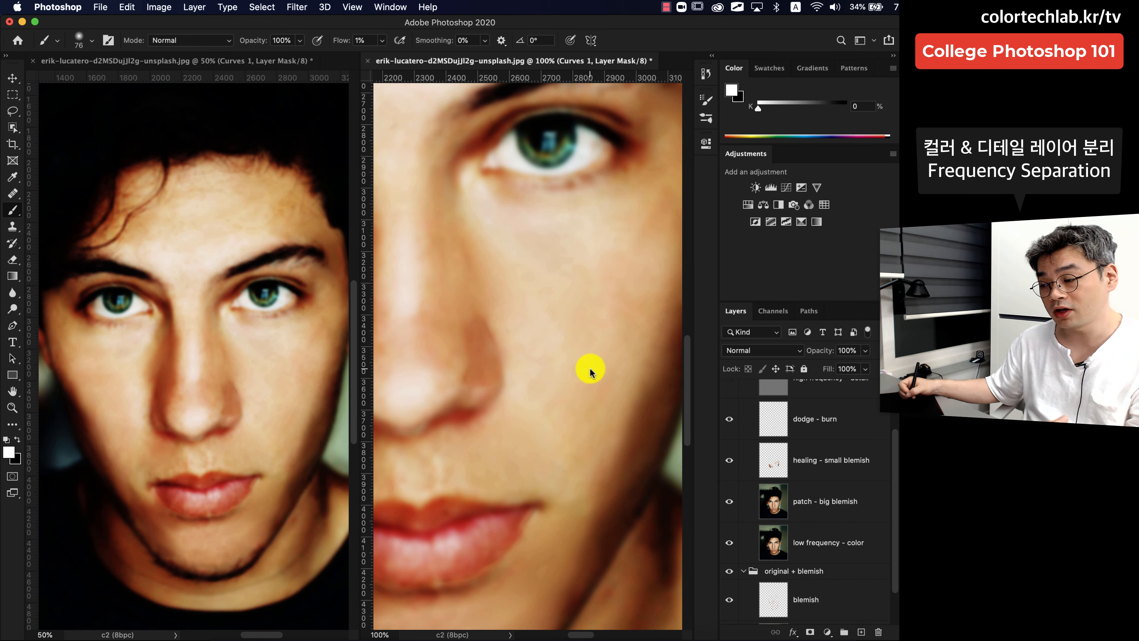
- Hide the Curves adjustment layer in the high + low group
{"action": "scroll", "coordinate": [852, 433], "scroll_direction": "up", "scroll_amount": 3}
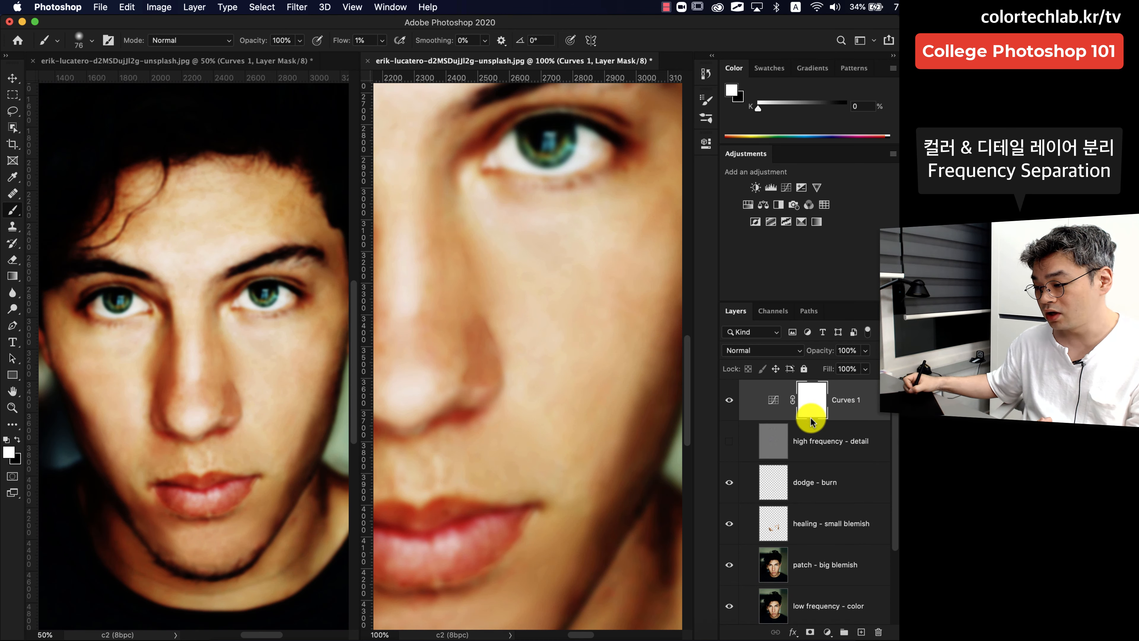
{"action": "scroll", "coordinate": [839, 424], "scroll_direction": "up", "scroll_amount": 1}
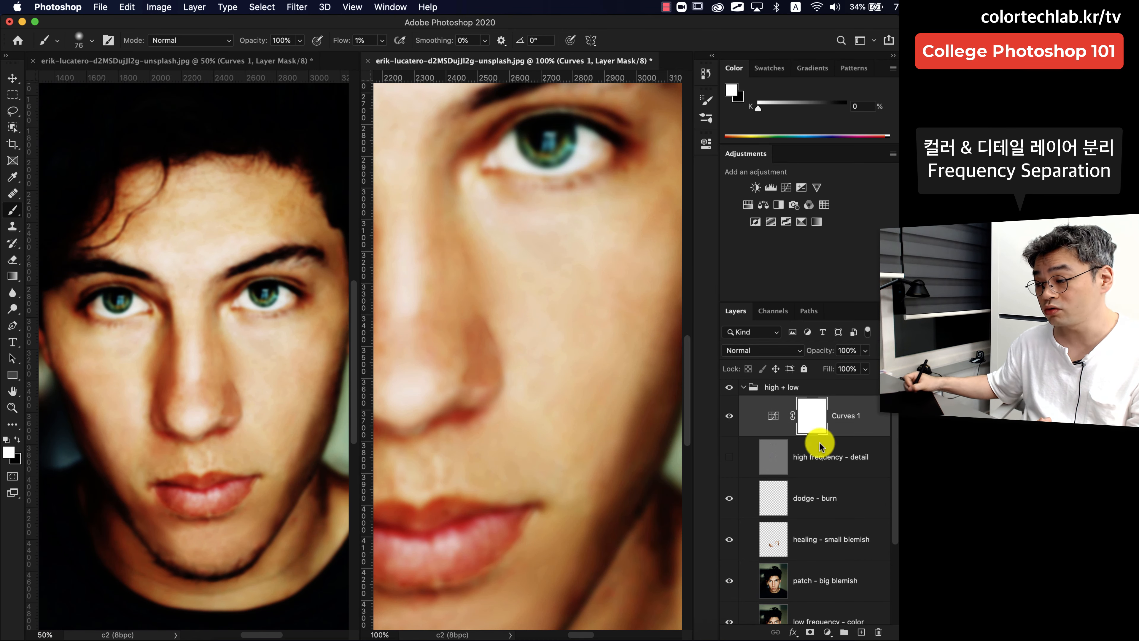
{"action": "left_click", "coordinate": [729, 415]}
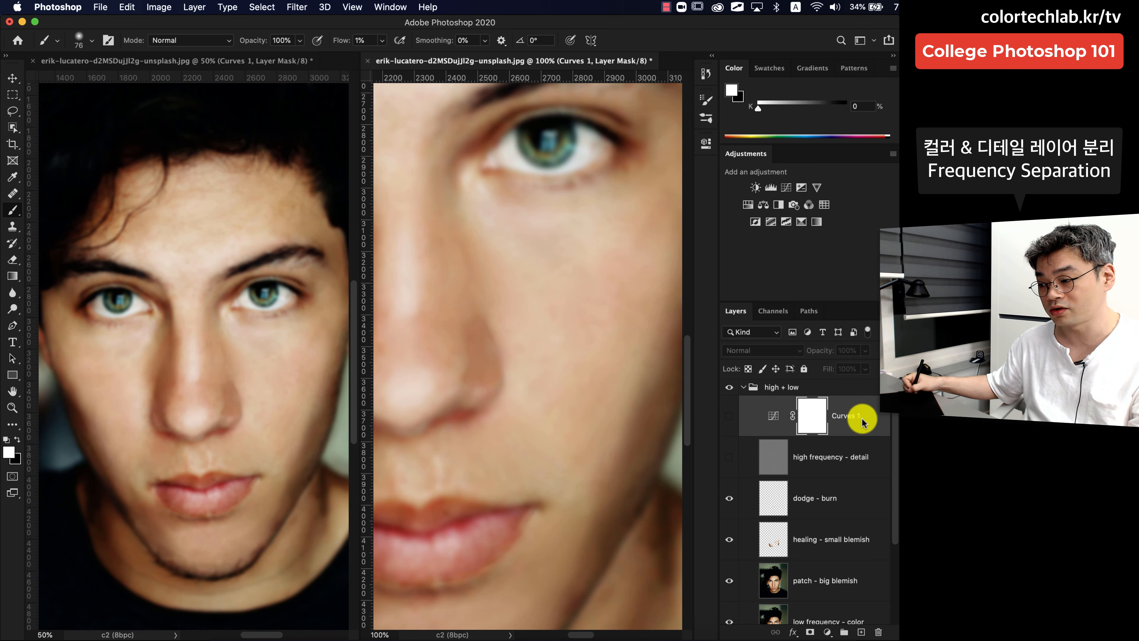